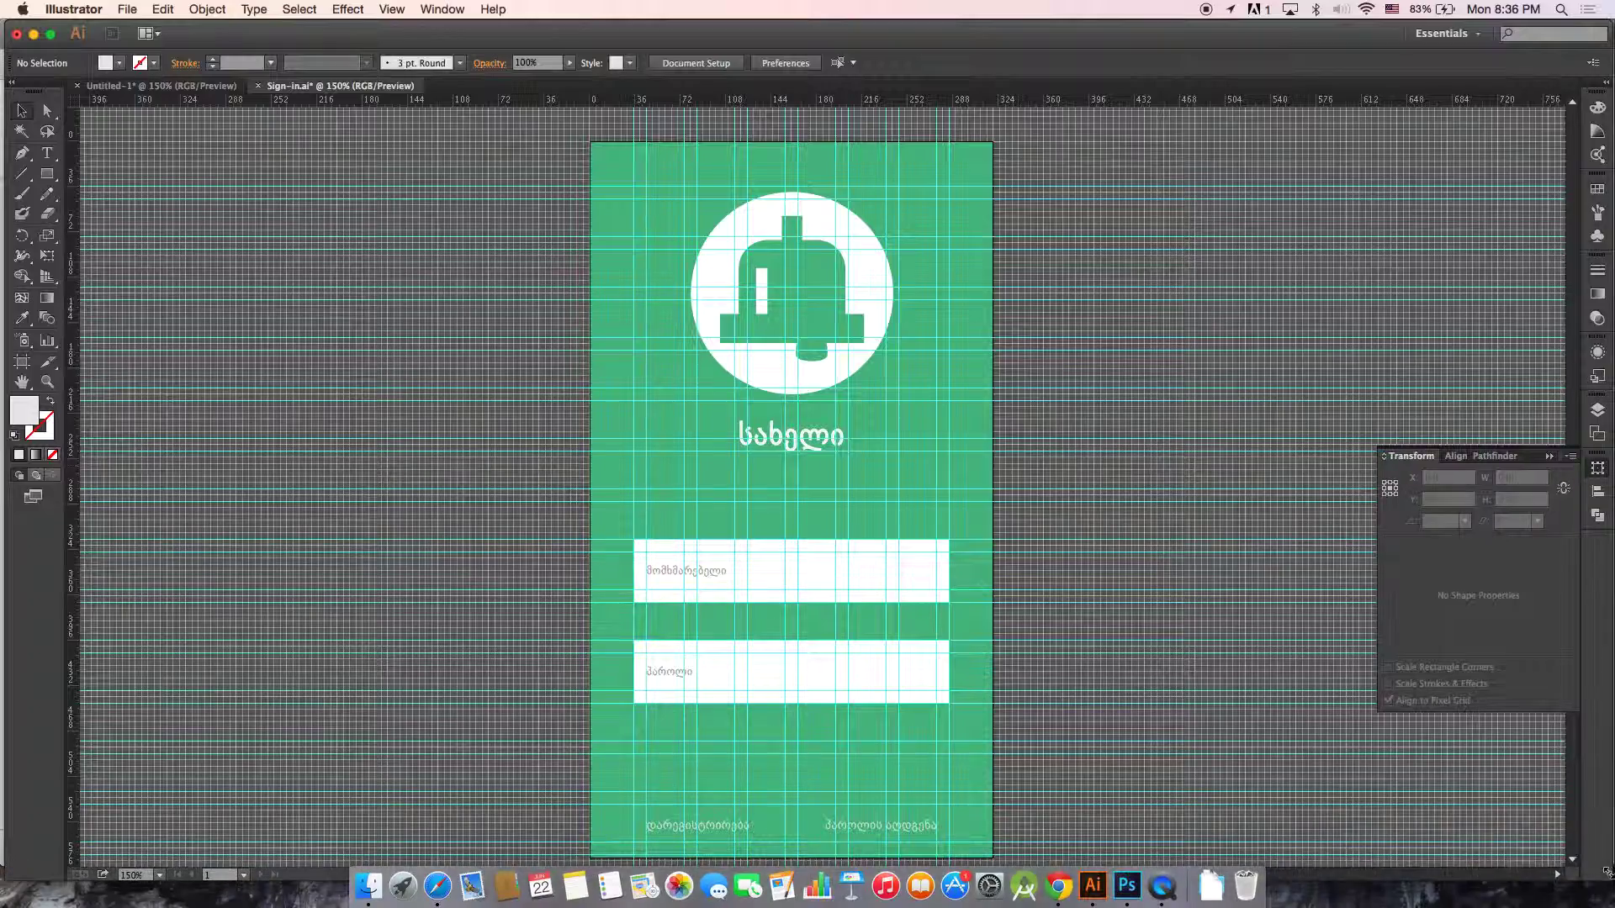
pyautogui.moveTo(977, 570)
pyautogui.mouseDown()
pyautogui.moveTo(1038, 472)
pyautogui.moveTo(876, 533)
pyautogui.moveTo(984, 568)
pyautogui.mouseUp()
pyautogui.press('super+minus')
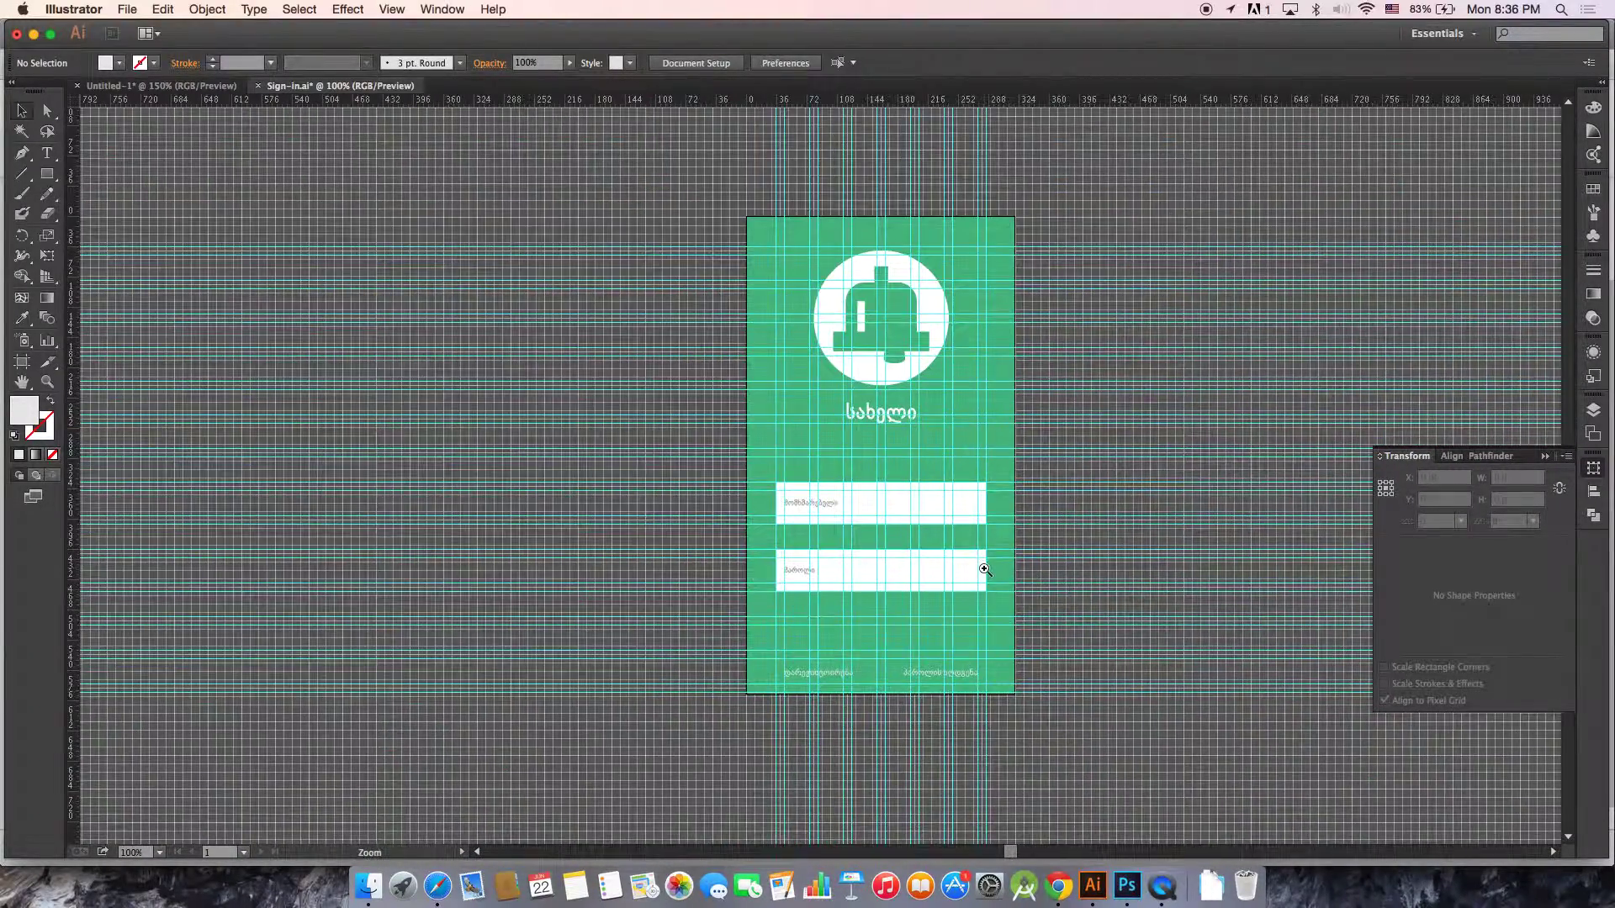
pyautogui.press('super+plus')
pyautogui.hscroll(-5, 992, 568)
pyautogui.scroll(3, 991, 568)
pyautogui.moveTo(1141, 506); pyautogui.dragTo(1071, 547)
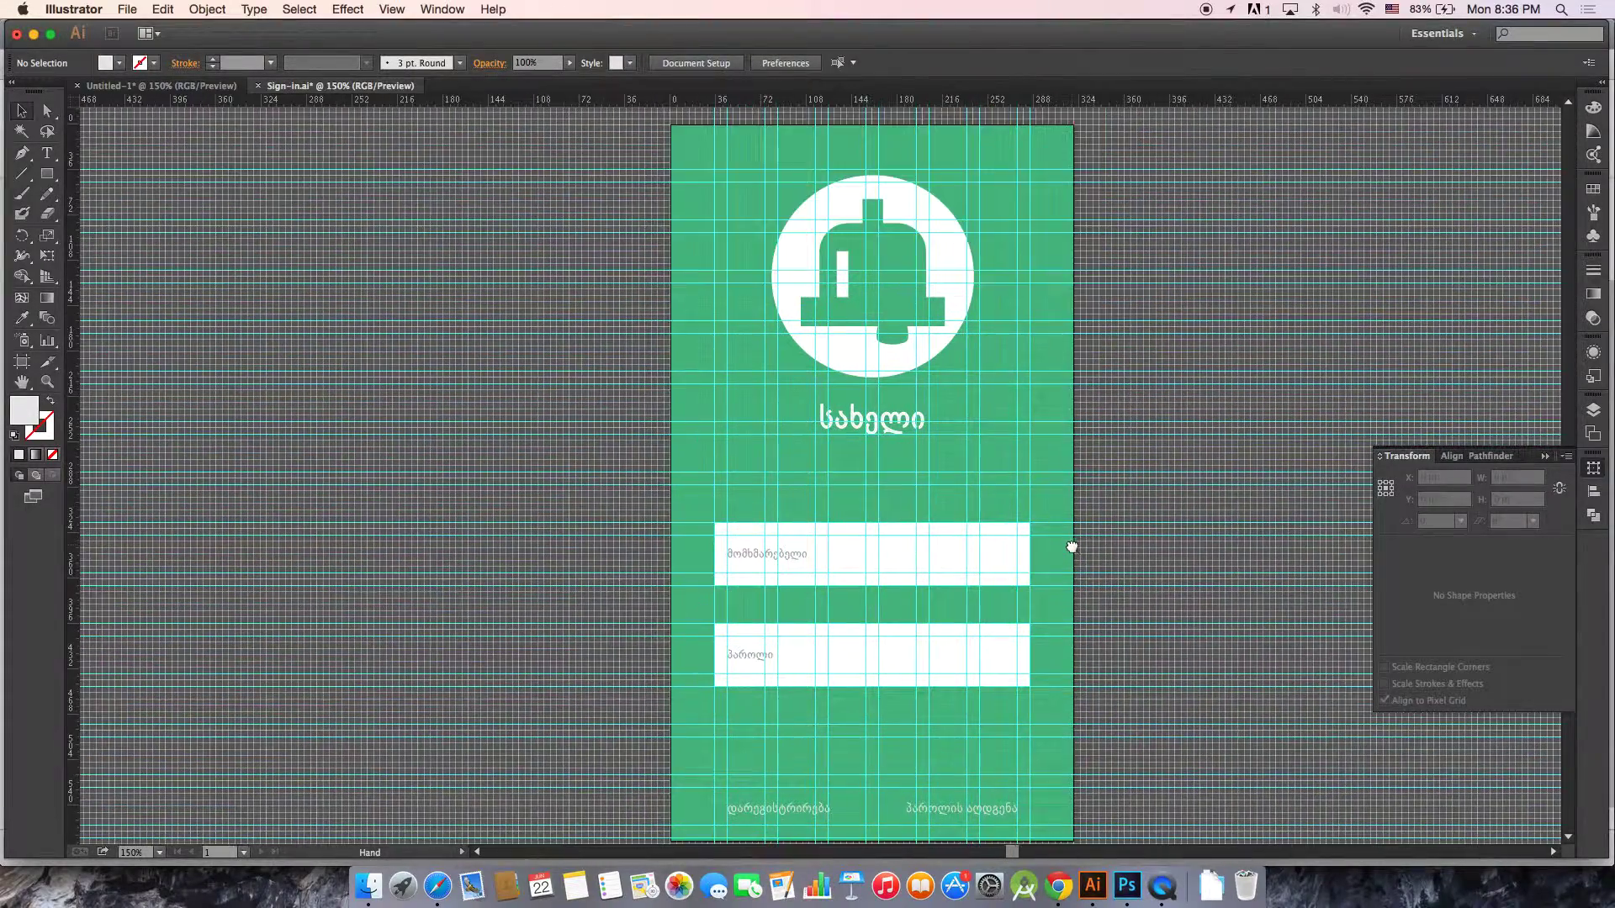
pyautogui.press('super+minus')
pyautogui.hscroll(-5, 984, 527)
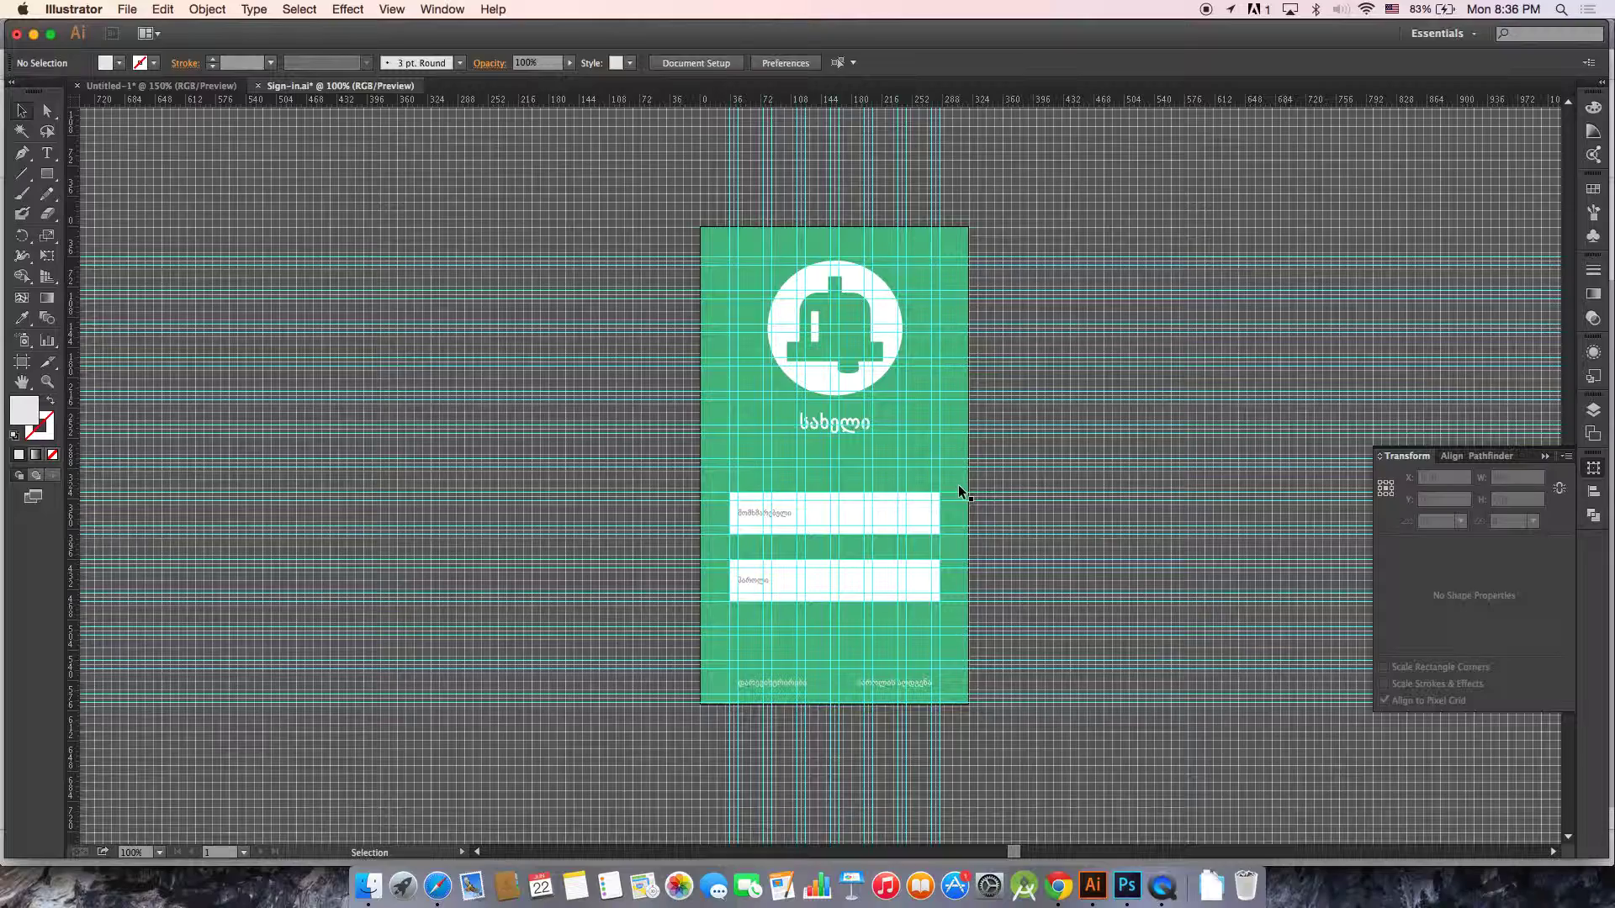
pyautogui.press('super+plus')
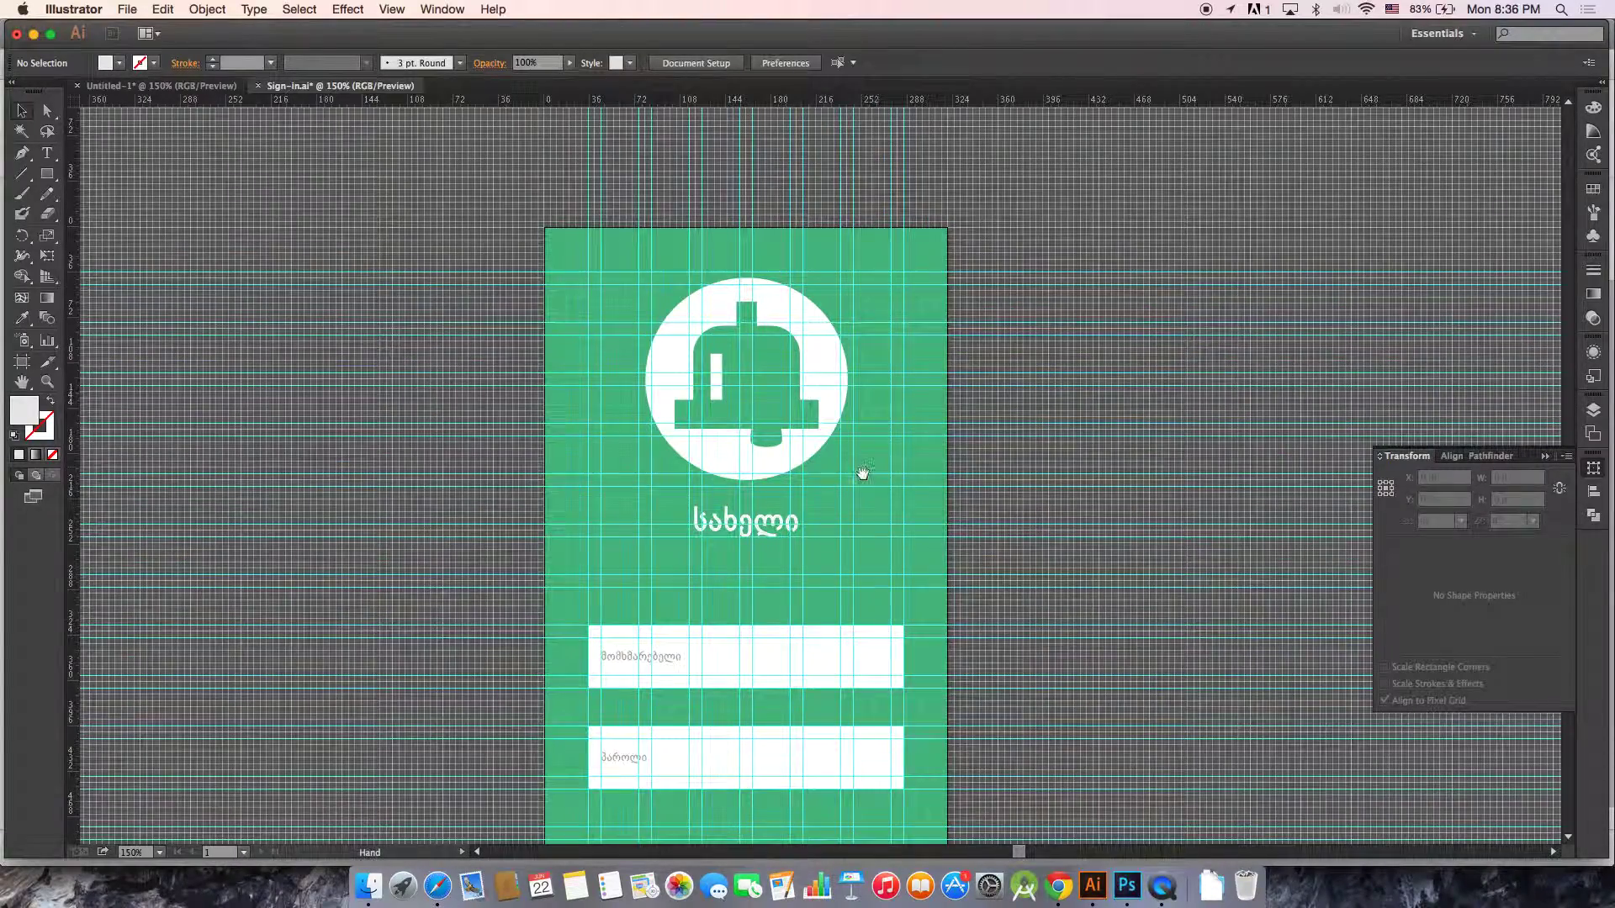
pyautogui.scroll(-2, 857, 443)
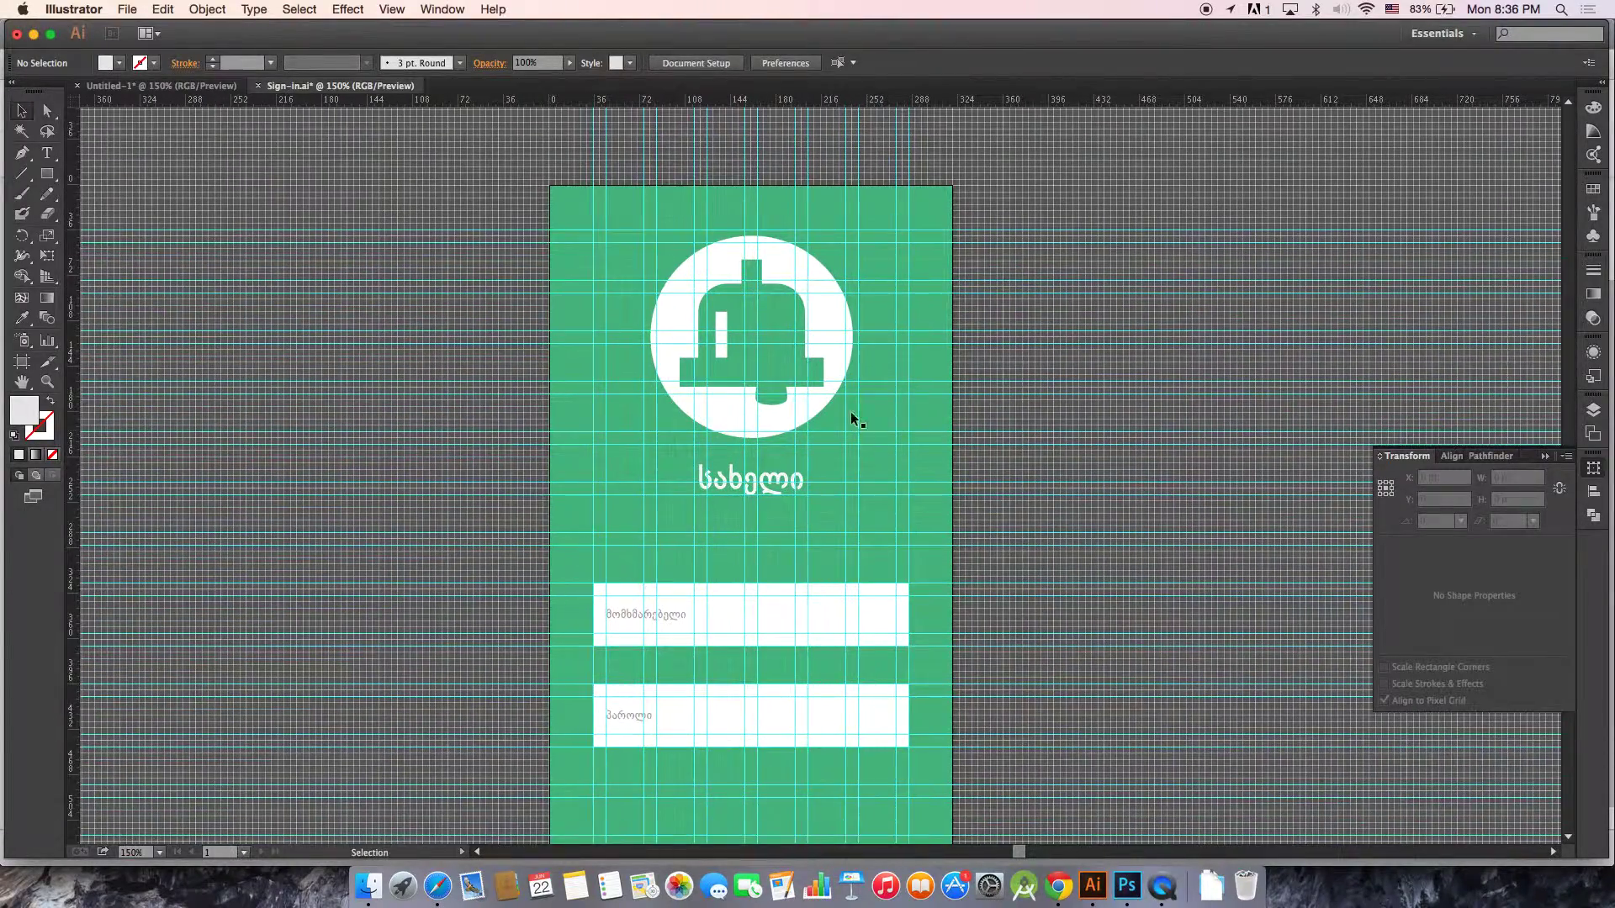
# - Deselect all artwork and open Save for Web for the sign-in screen design
pyautogui.click(883, 311)
pyautogui.press('shift+super+a')
pyautogui.click(127, 9)
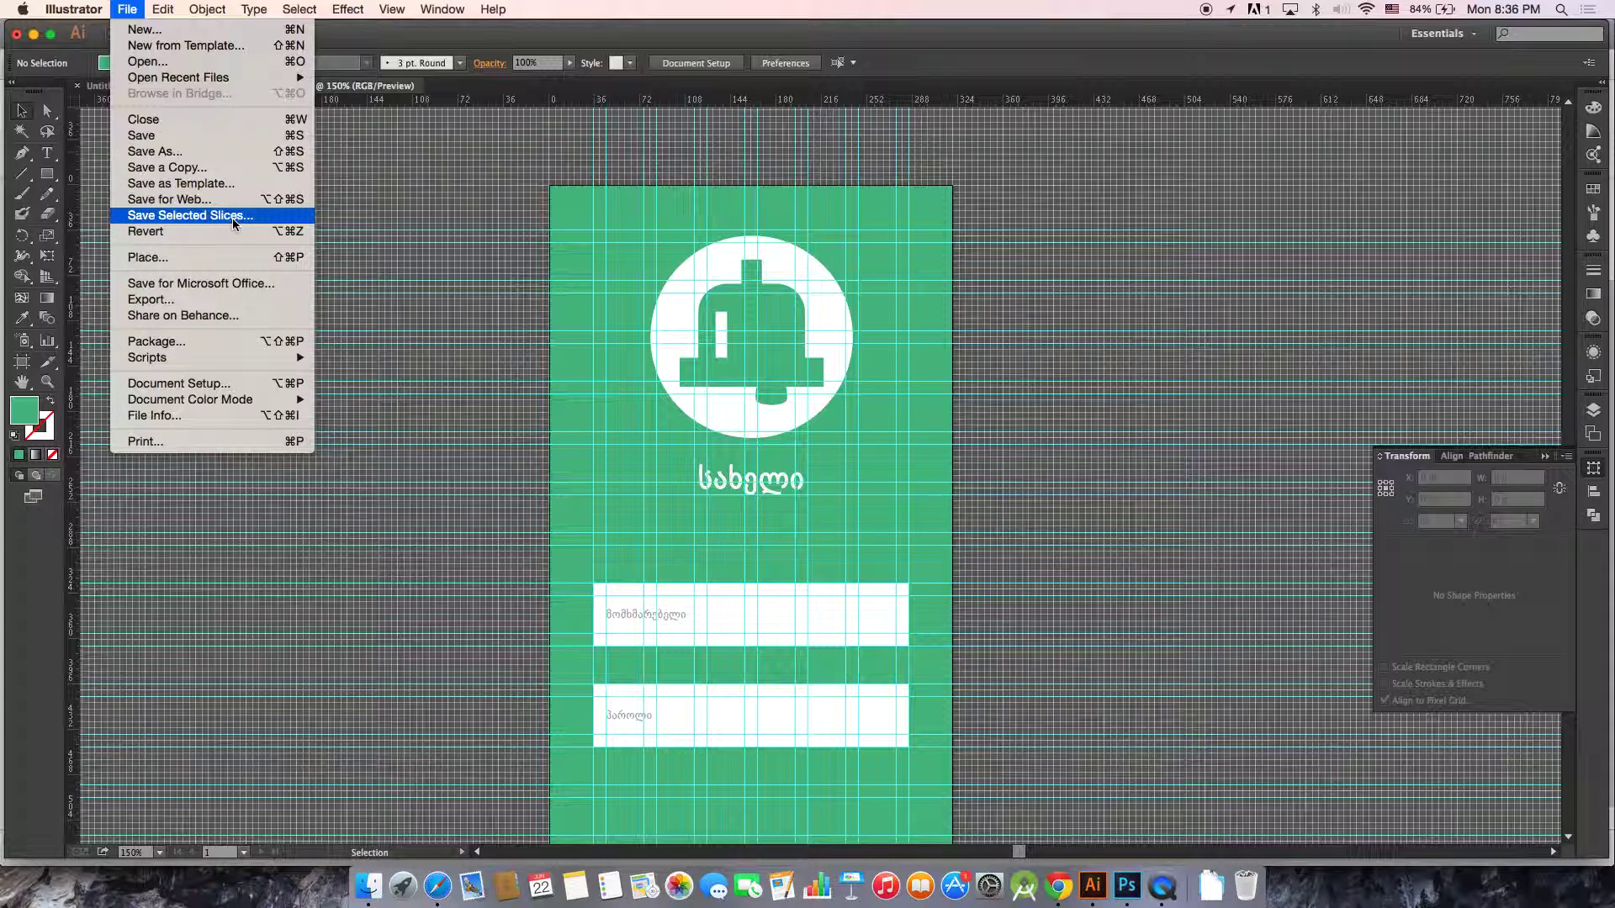
pyautogui.click(210, 199)
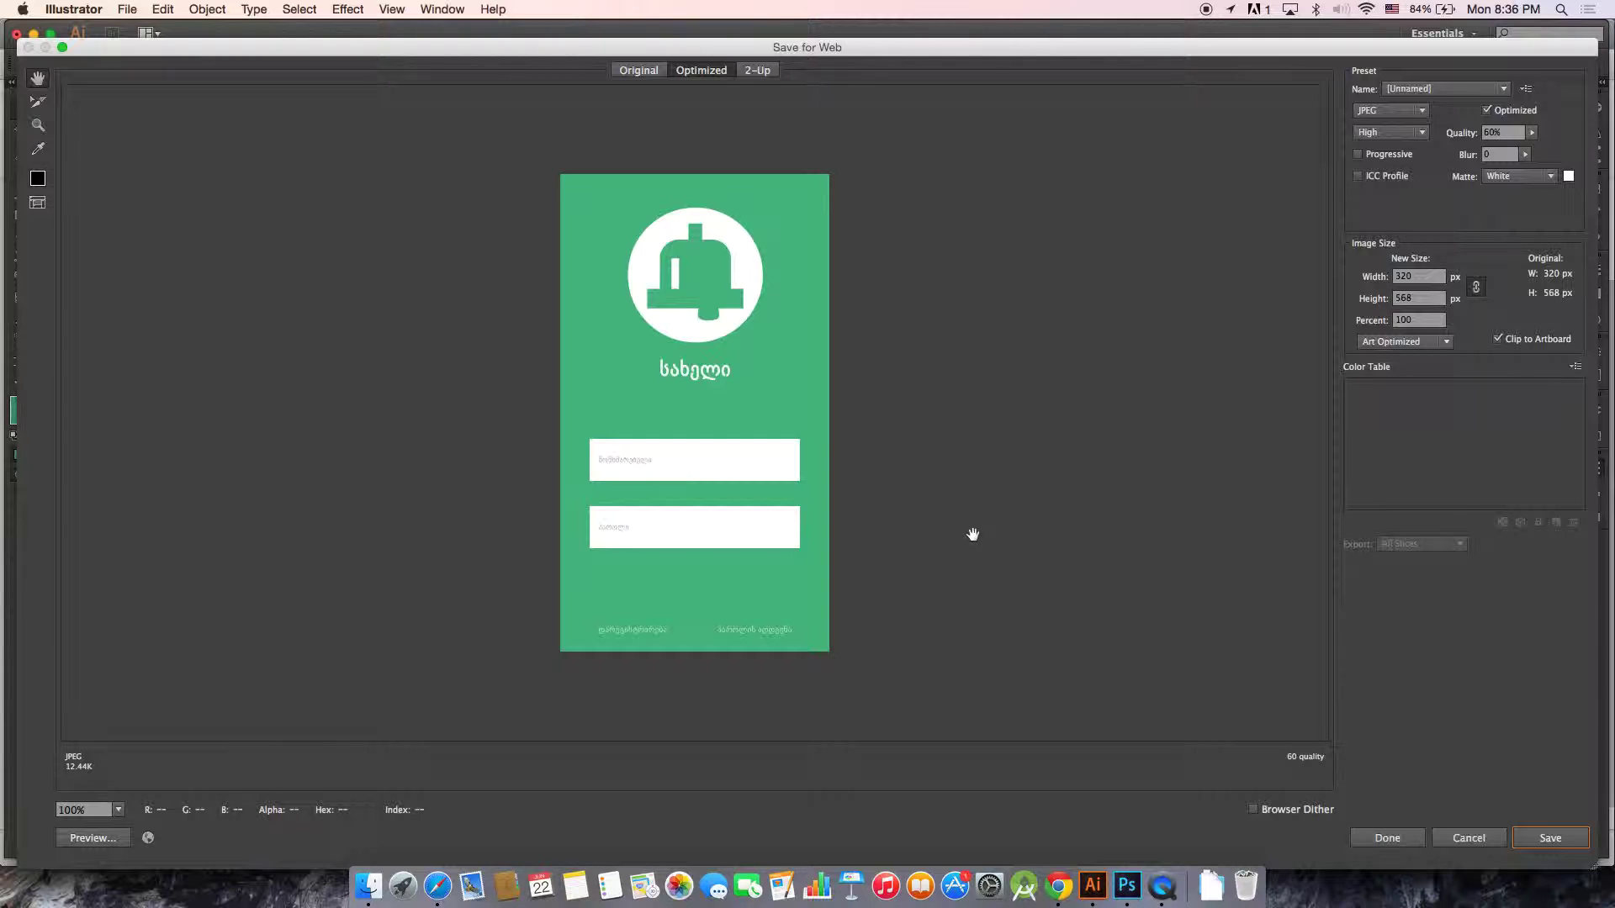
pyautogui.click(1395, 112)
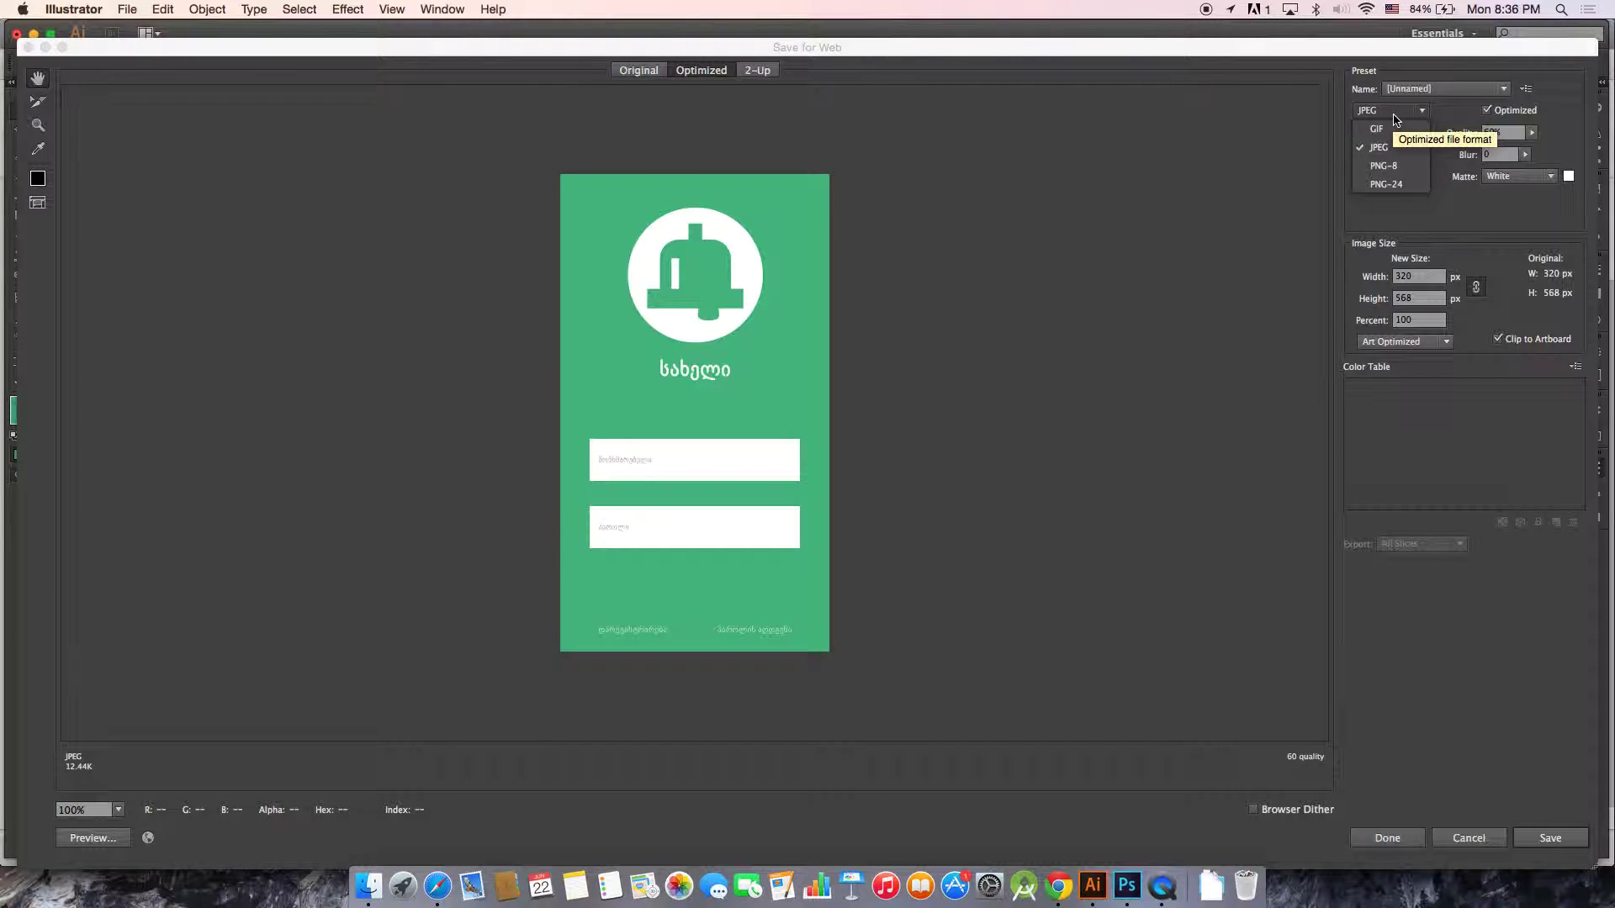
pyautogui.click(1376, 128)
pyautogui.click(1387, 111)
pyautogui.click(1376, 148)
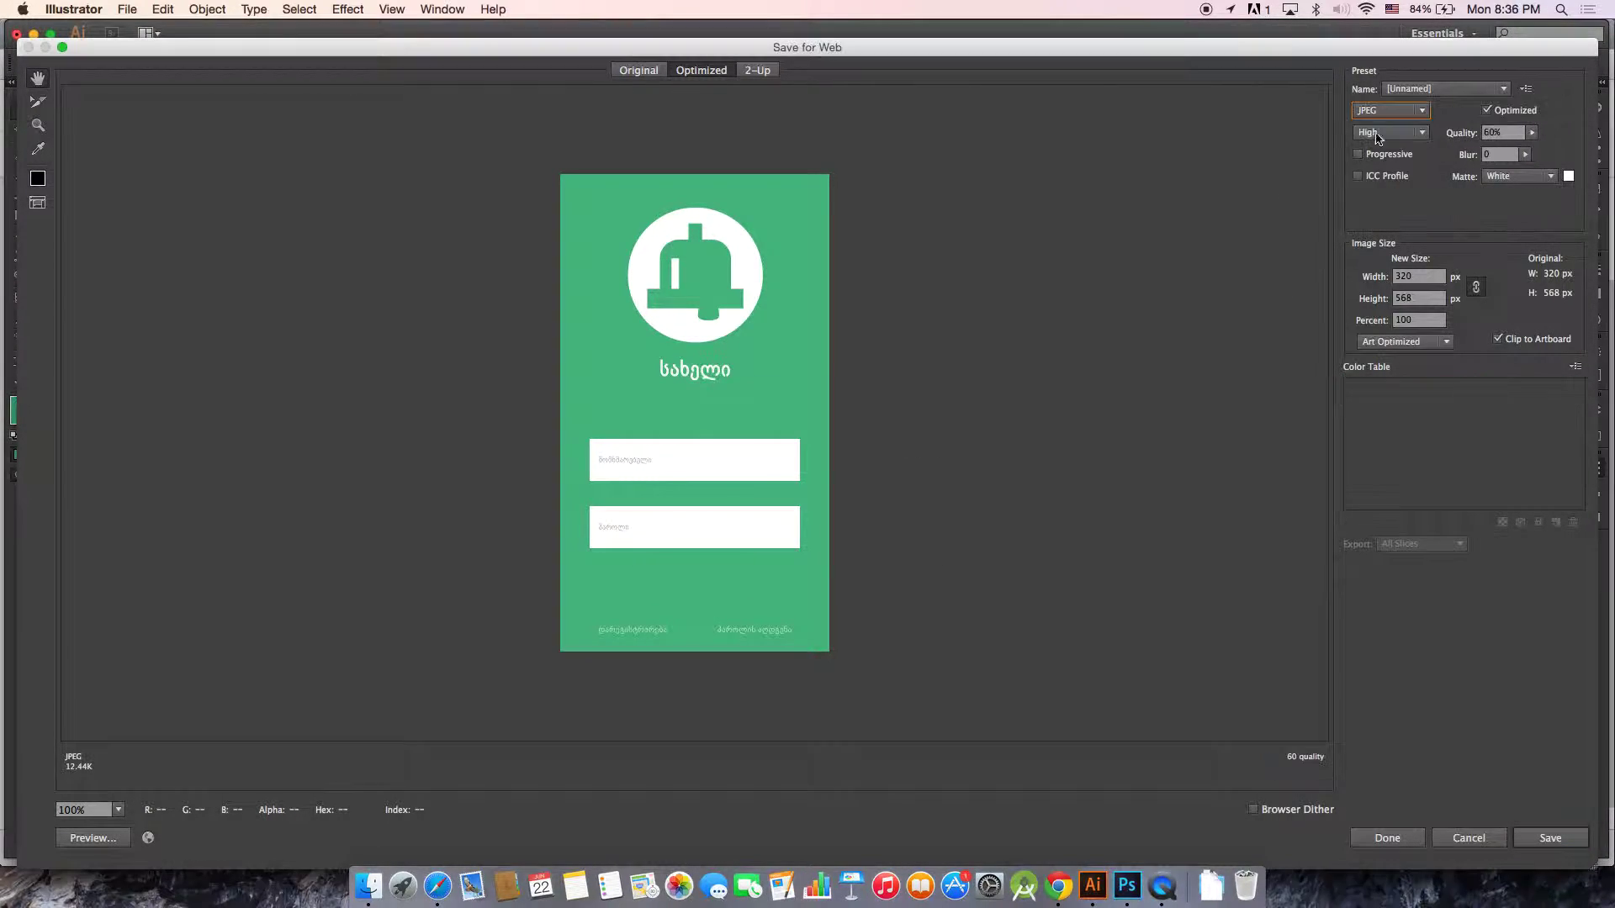
pyautogui.click(1379, 111)
pyautogui.click(1380, 113)
pyautogui.click(1379, 114)
pyautogui.click(1390, 114)
pyautogui.click(1393, 114)
pyautogui.click(1393, 115)
pyautogui.click(1406, 133)
pyautogui.press('Escape')
# - Compare the Maximum and Low compression quality presets for the JPEG export
pyautogui.click(1408, 141)
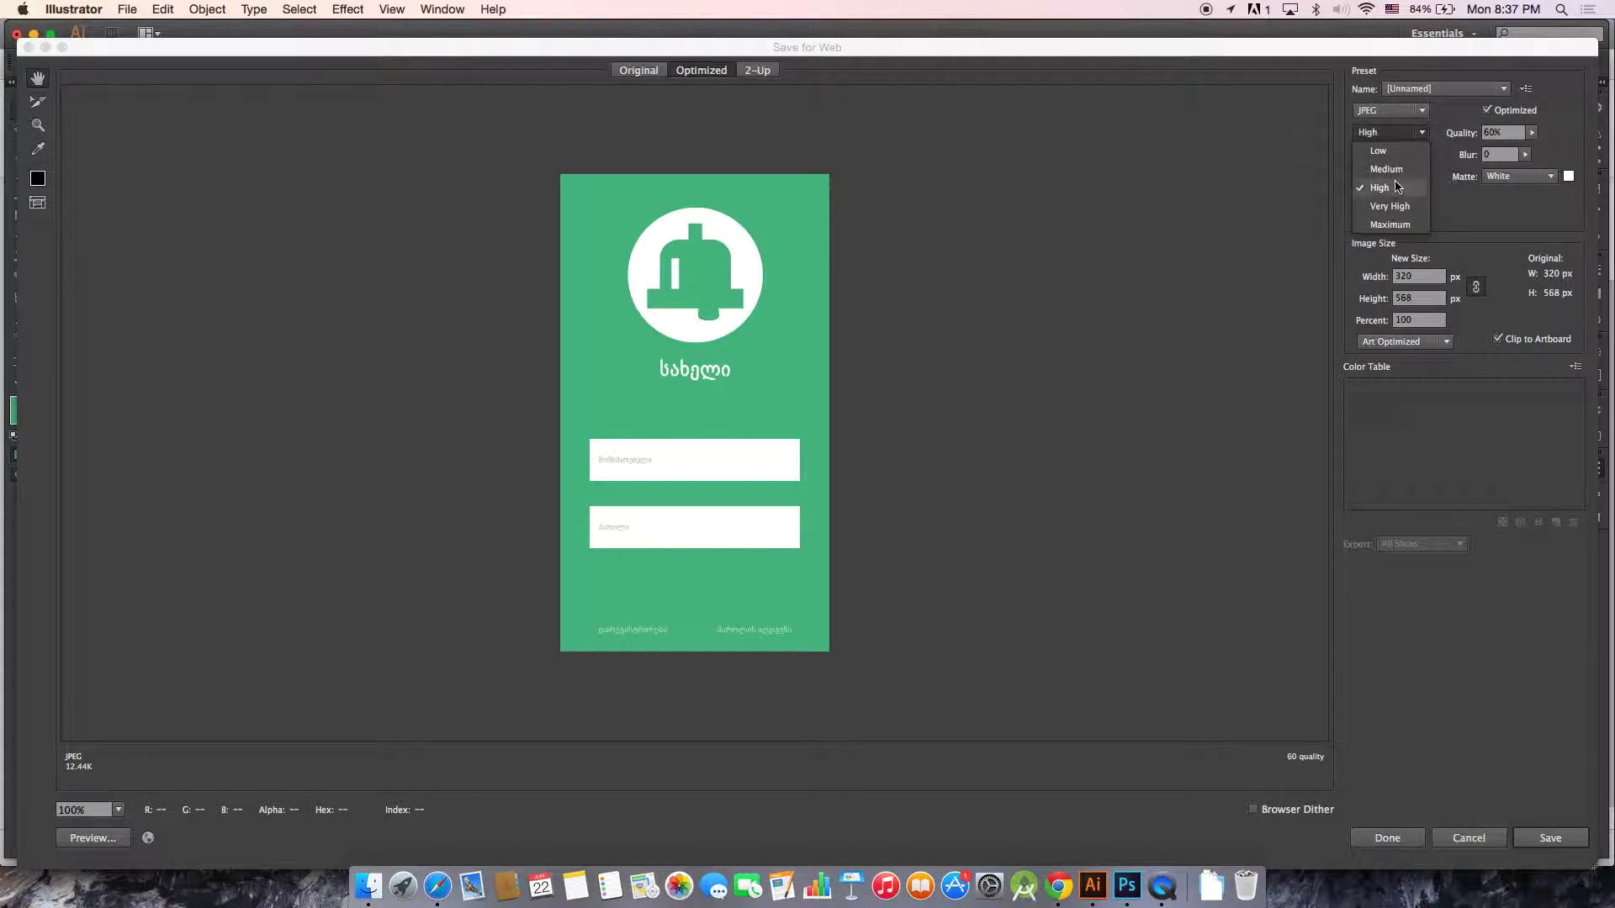
pyautogui.click(1384, 223)
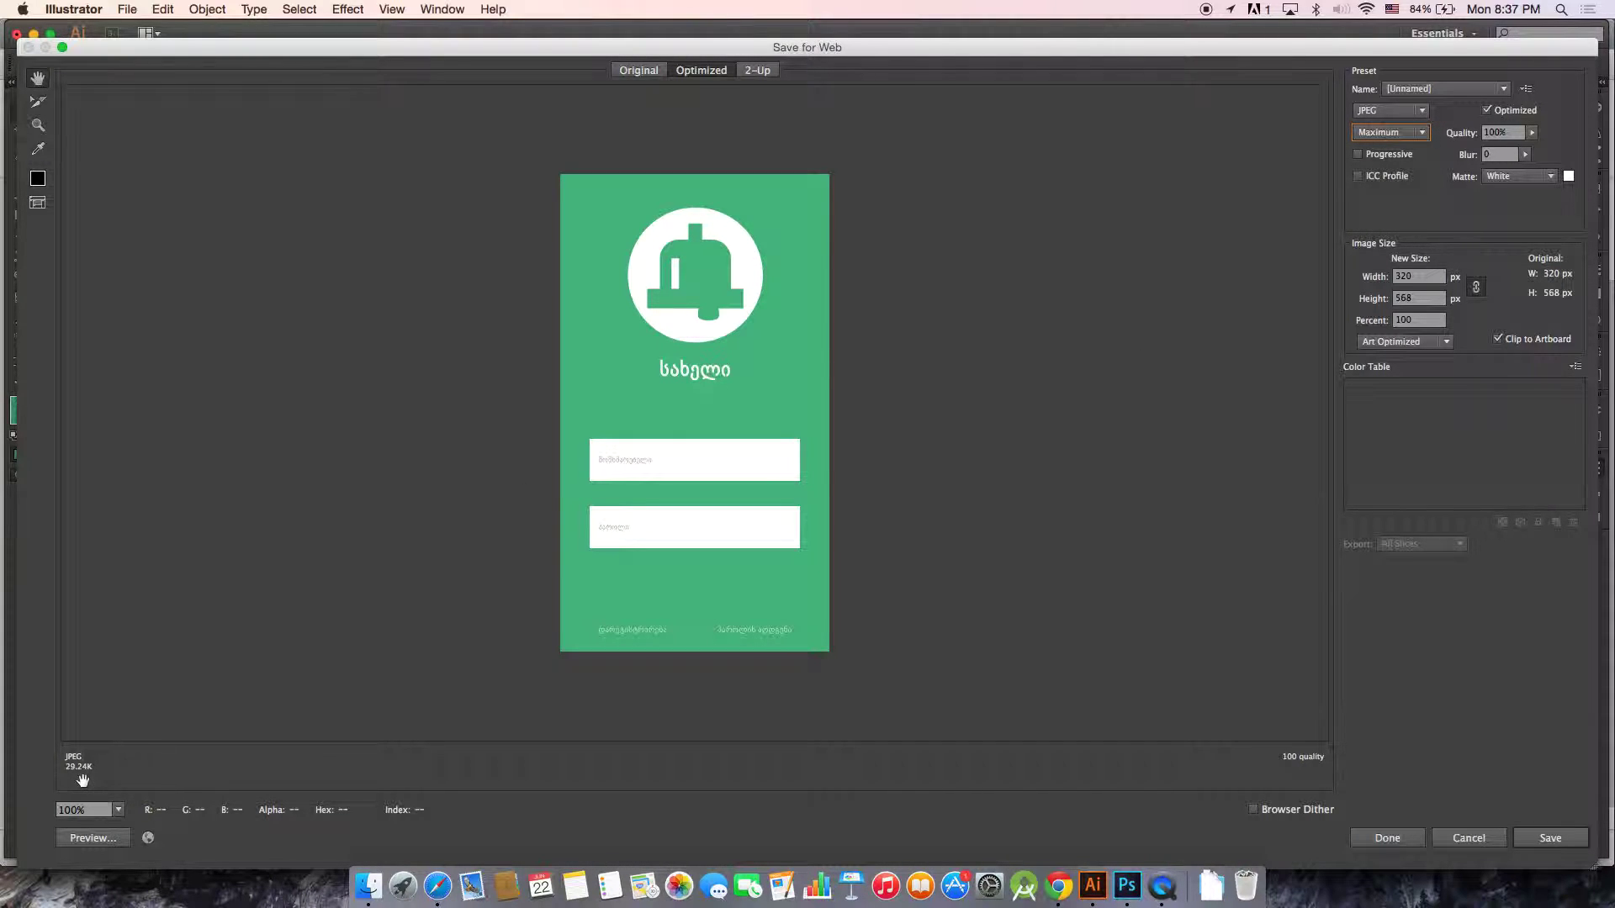
pyautogui.click(1383, 134)
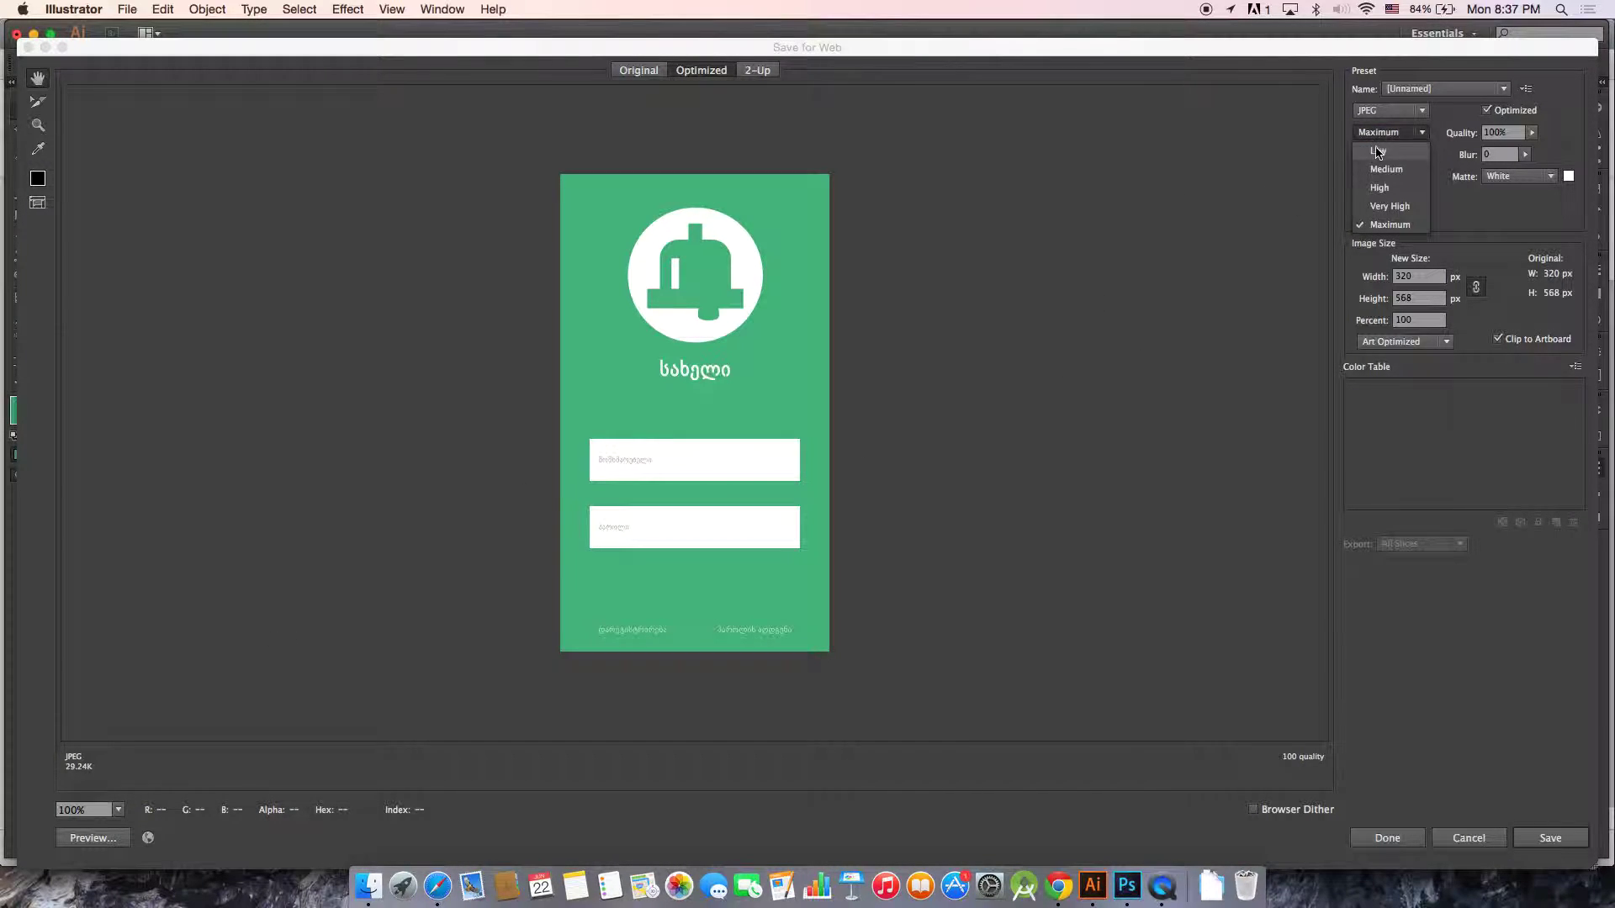
pyautogui.click(1374, 148)
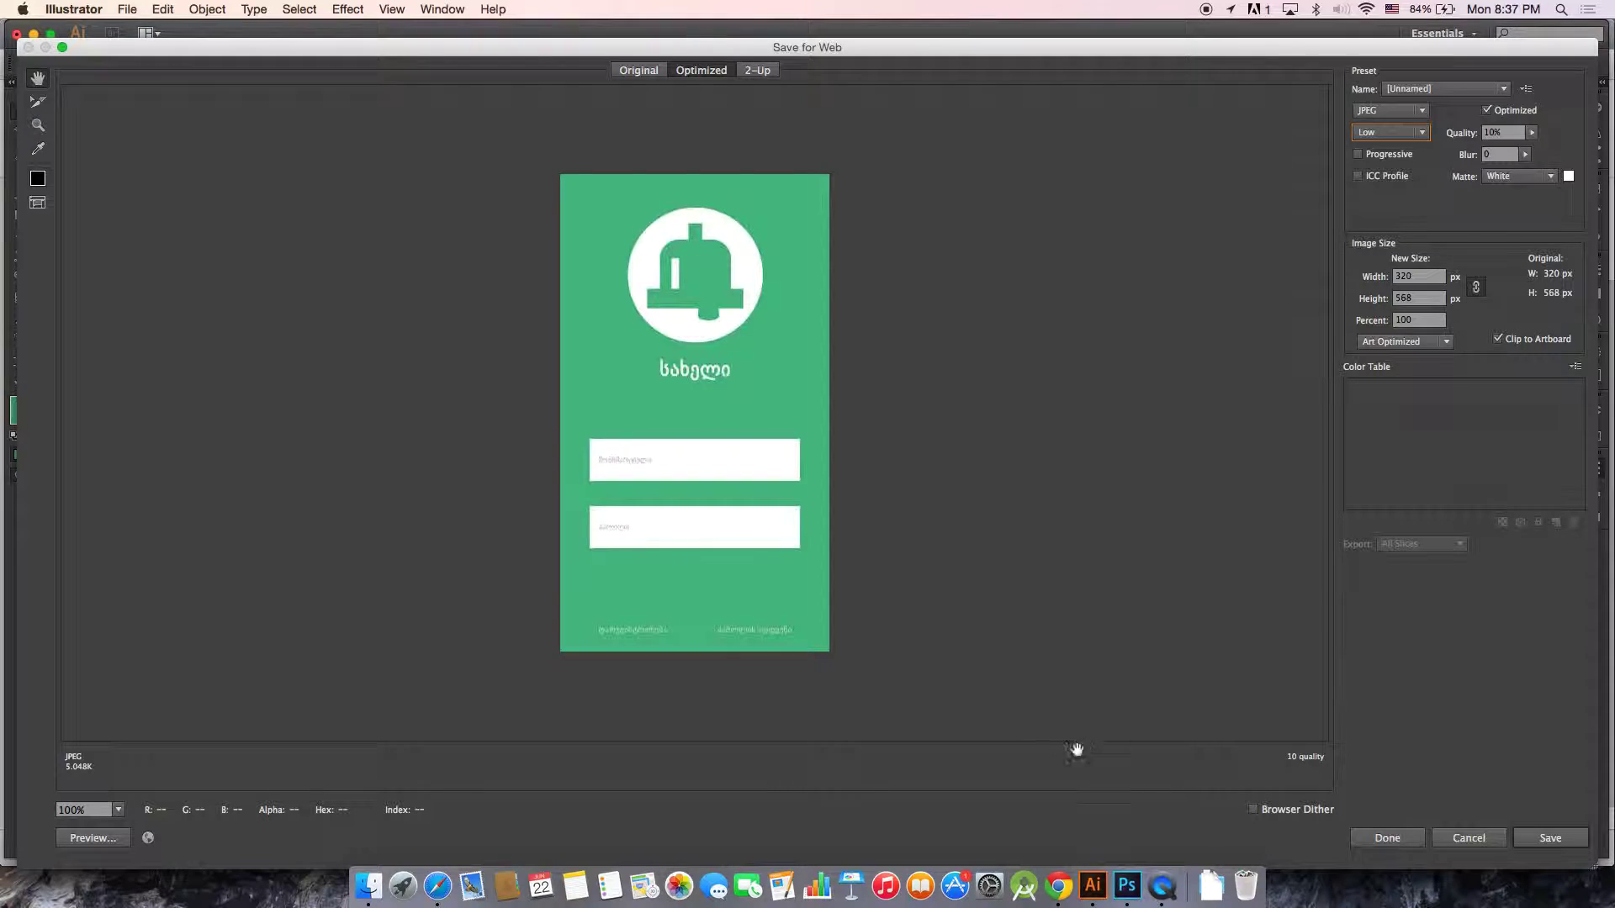
# - Magnify the bell logo preview to 300% and try the Medium and High JPEG quality presets on it
pyautogui.click(38, 124)
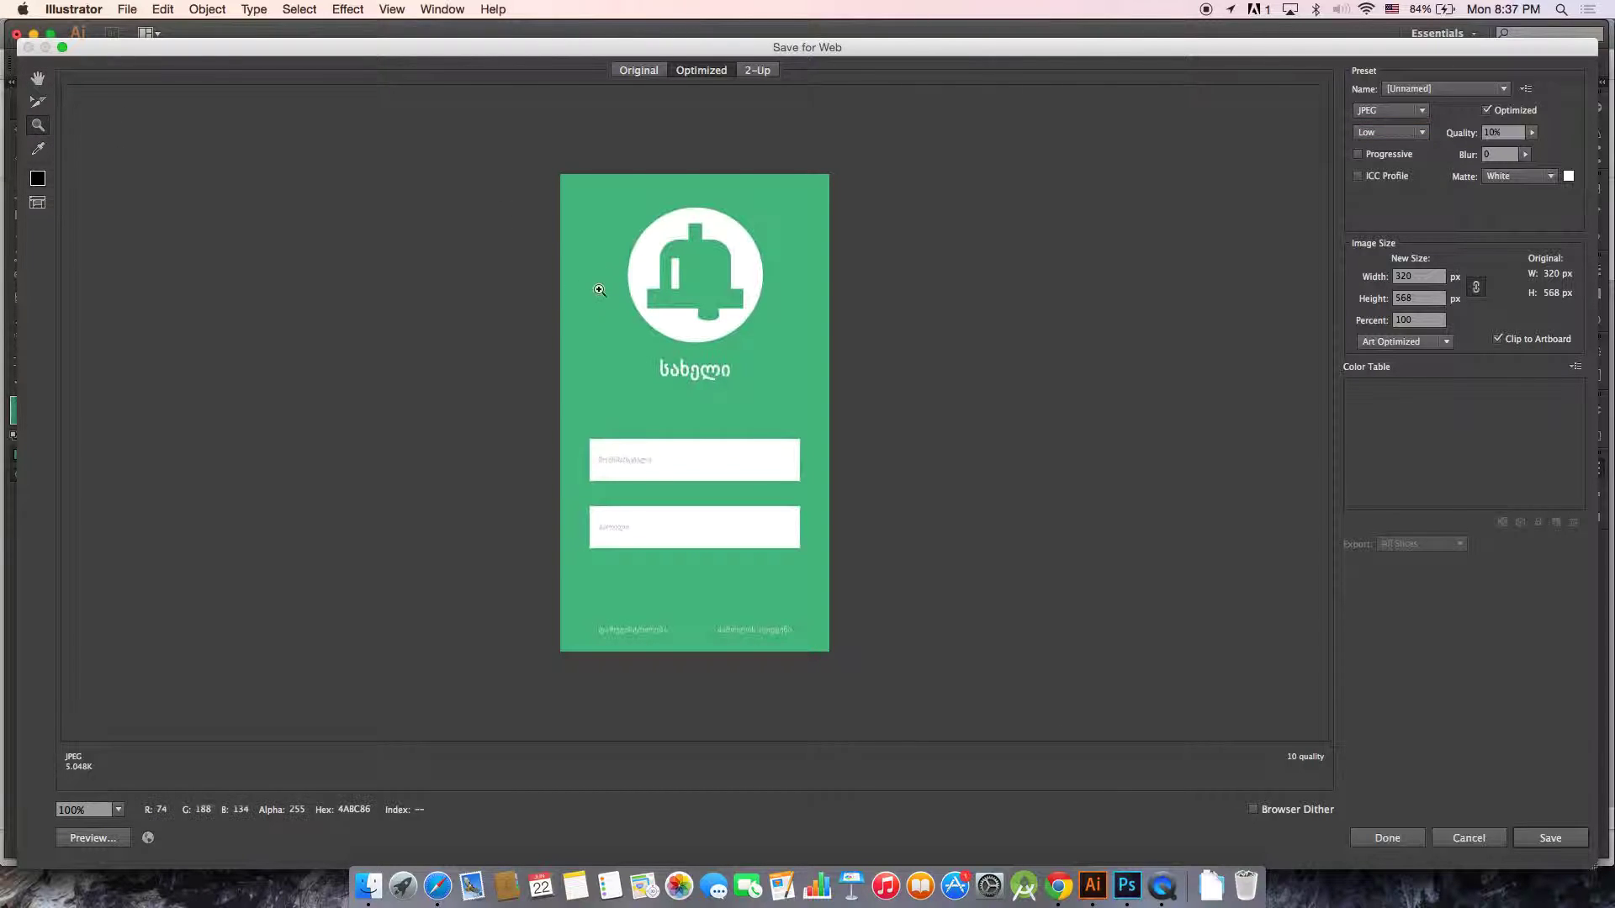
pyautogui.click(599, 301)
pyautogui.click(715, 332)
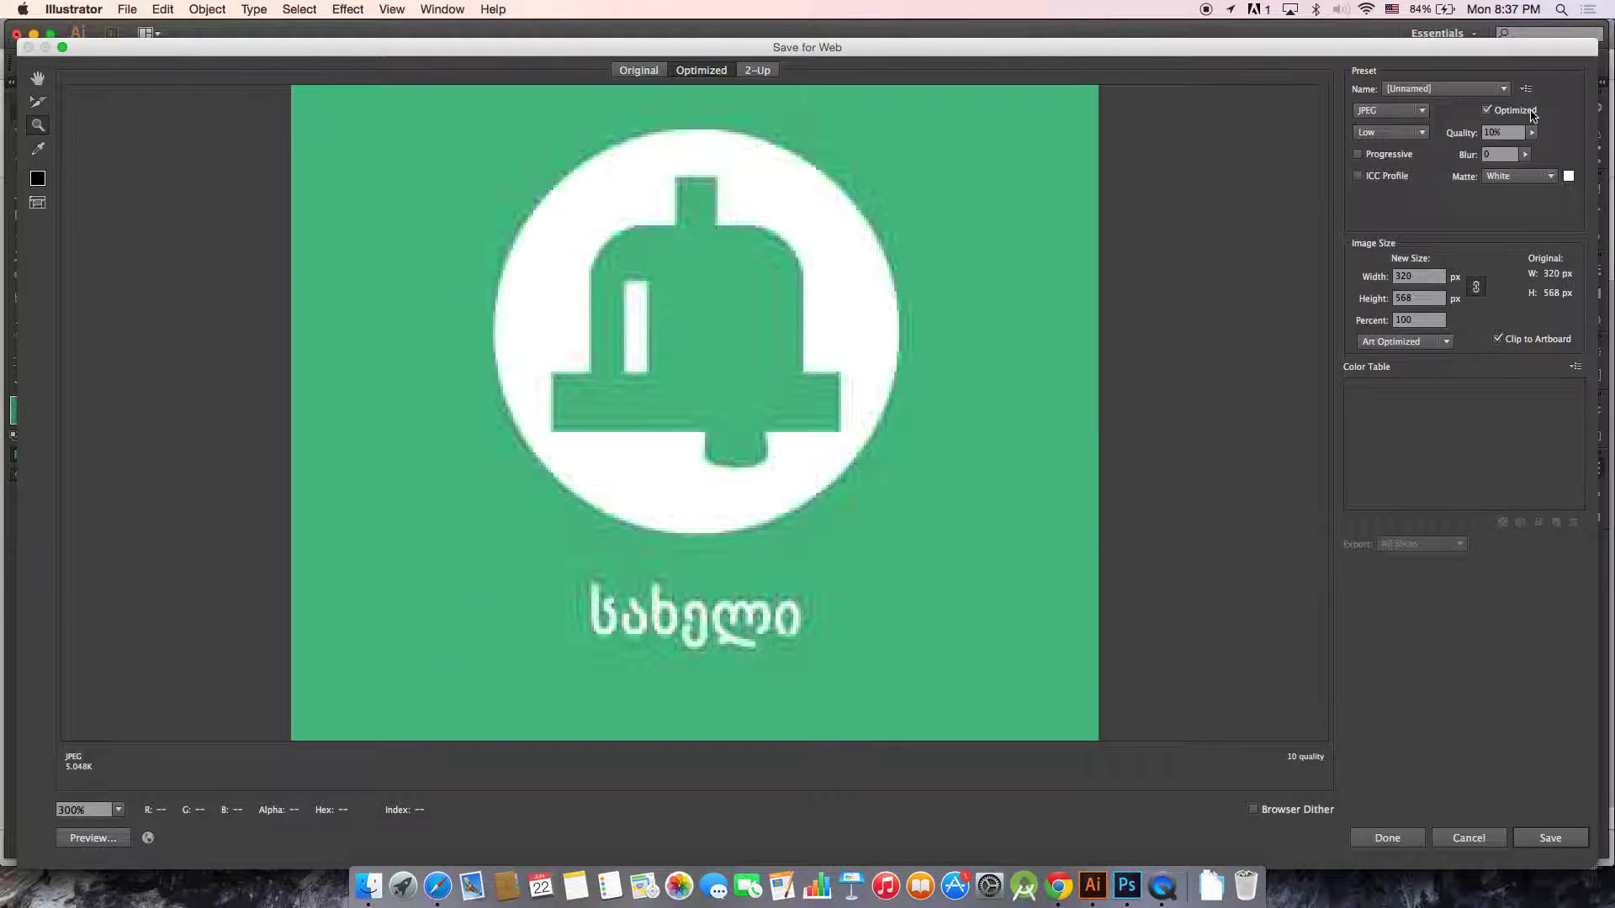
pyautogui.click(1400, 132)
pyautogui.click(1398, 169)
pyautogui.click(1396, 133)
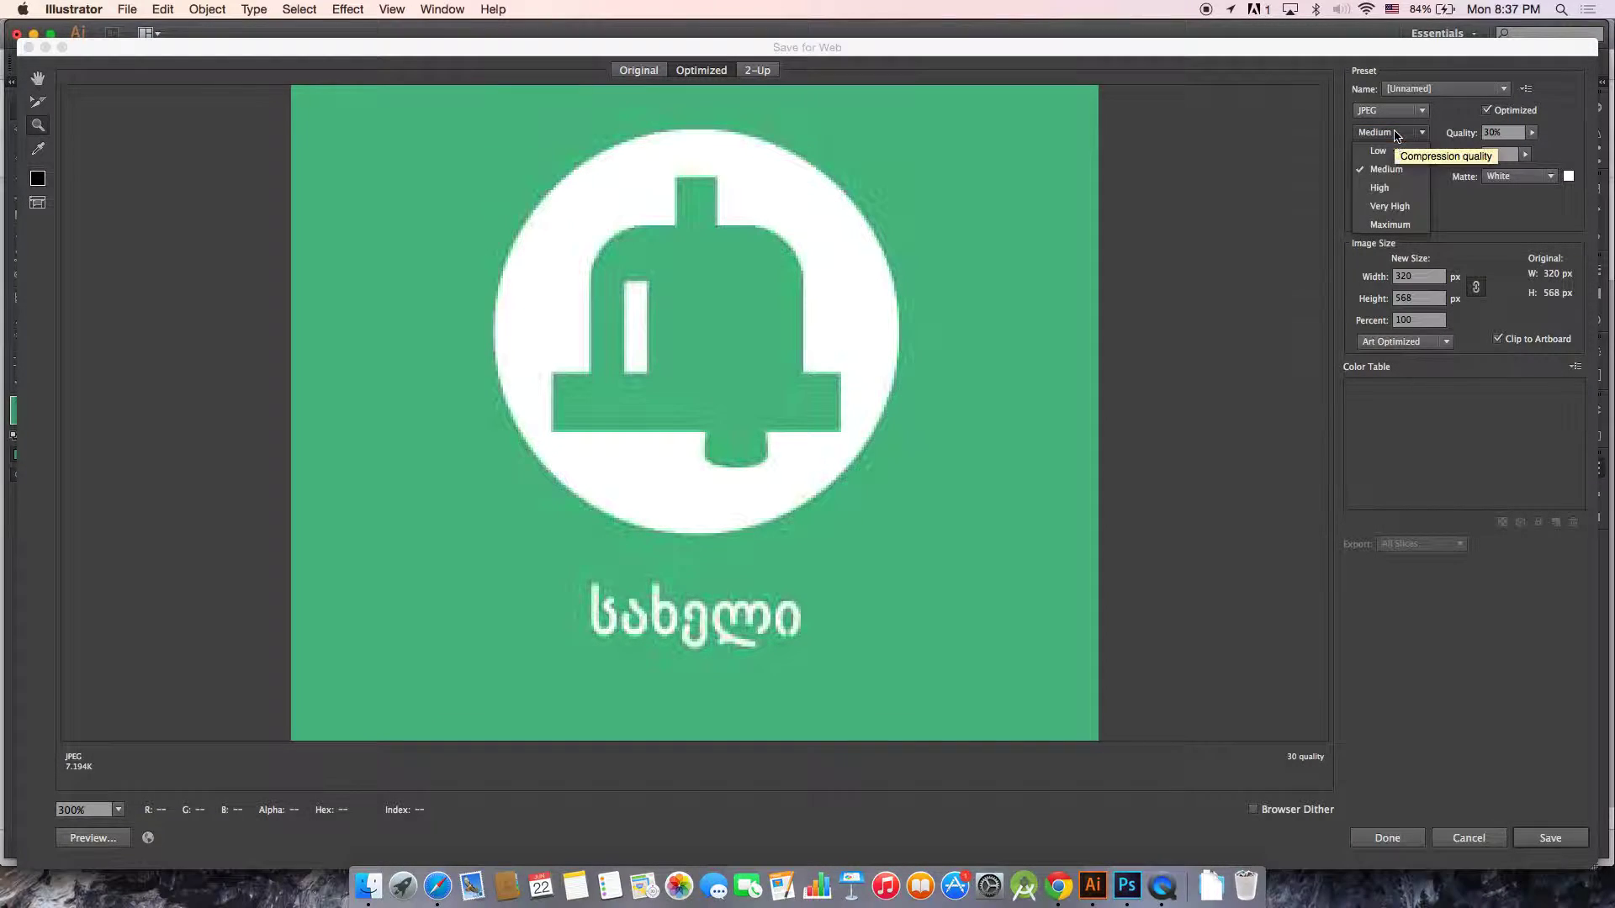
pyautogui.click(1392, 190)
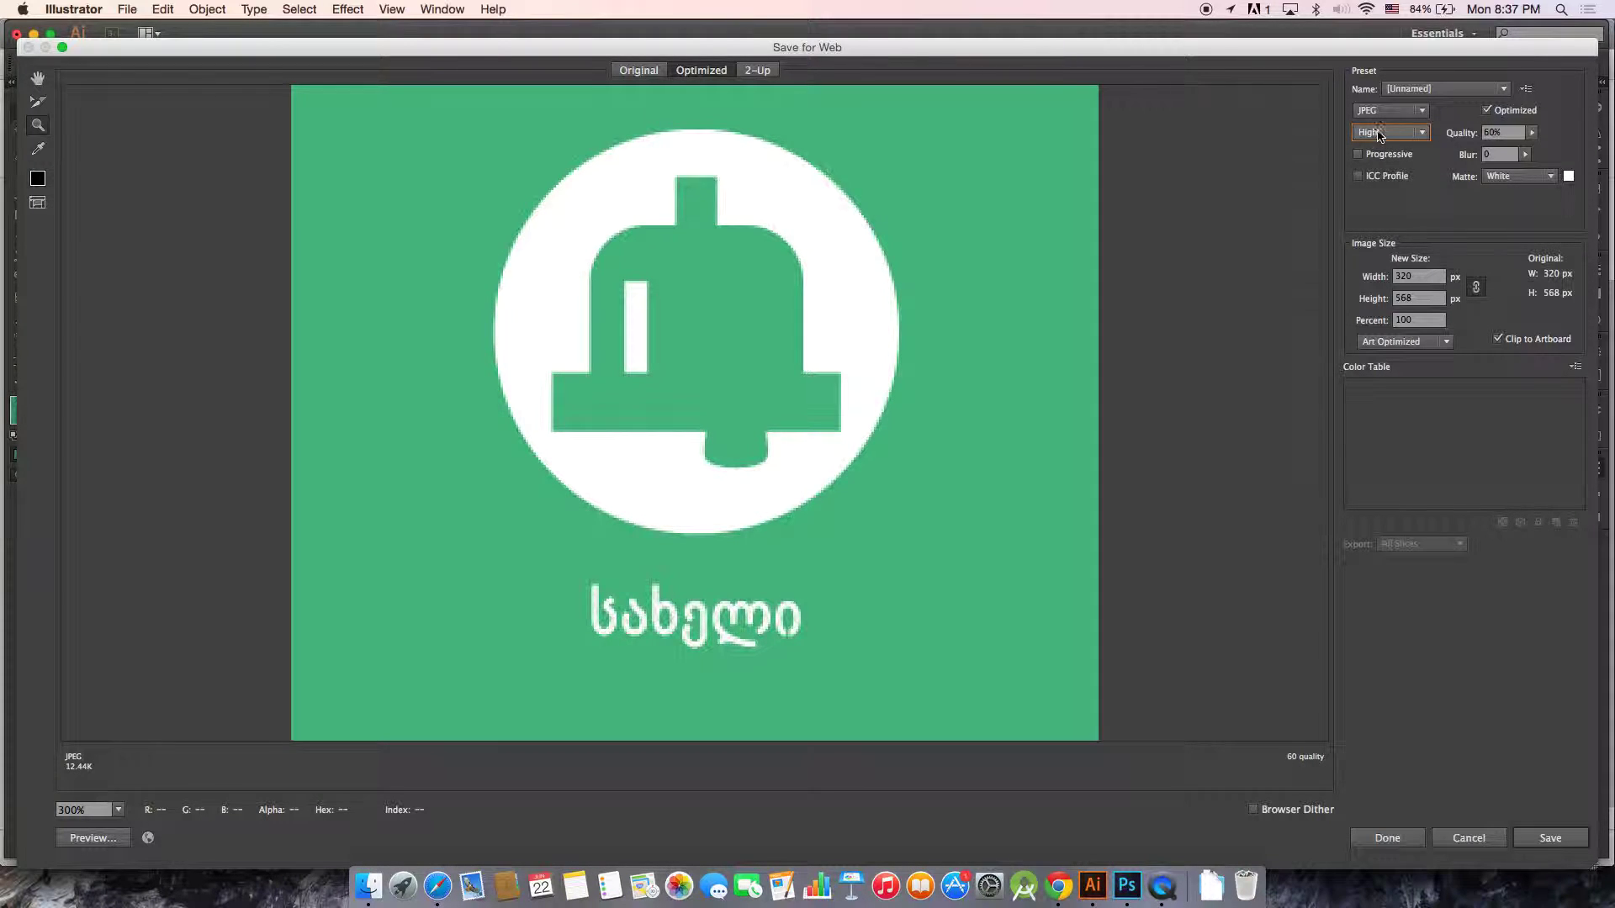
# - Set the JPEG compression quality to Maximum
pyautogui.click(1380, 132)
pyautogui.click(1396, 226)
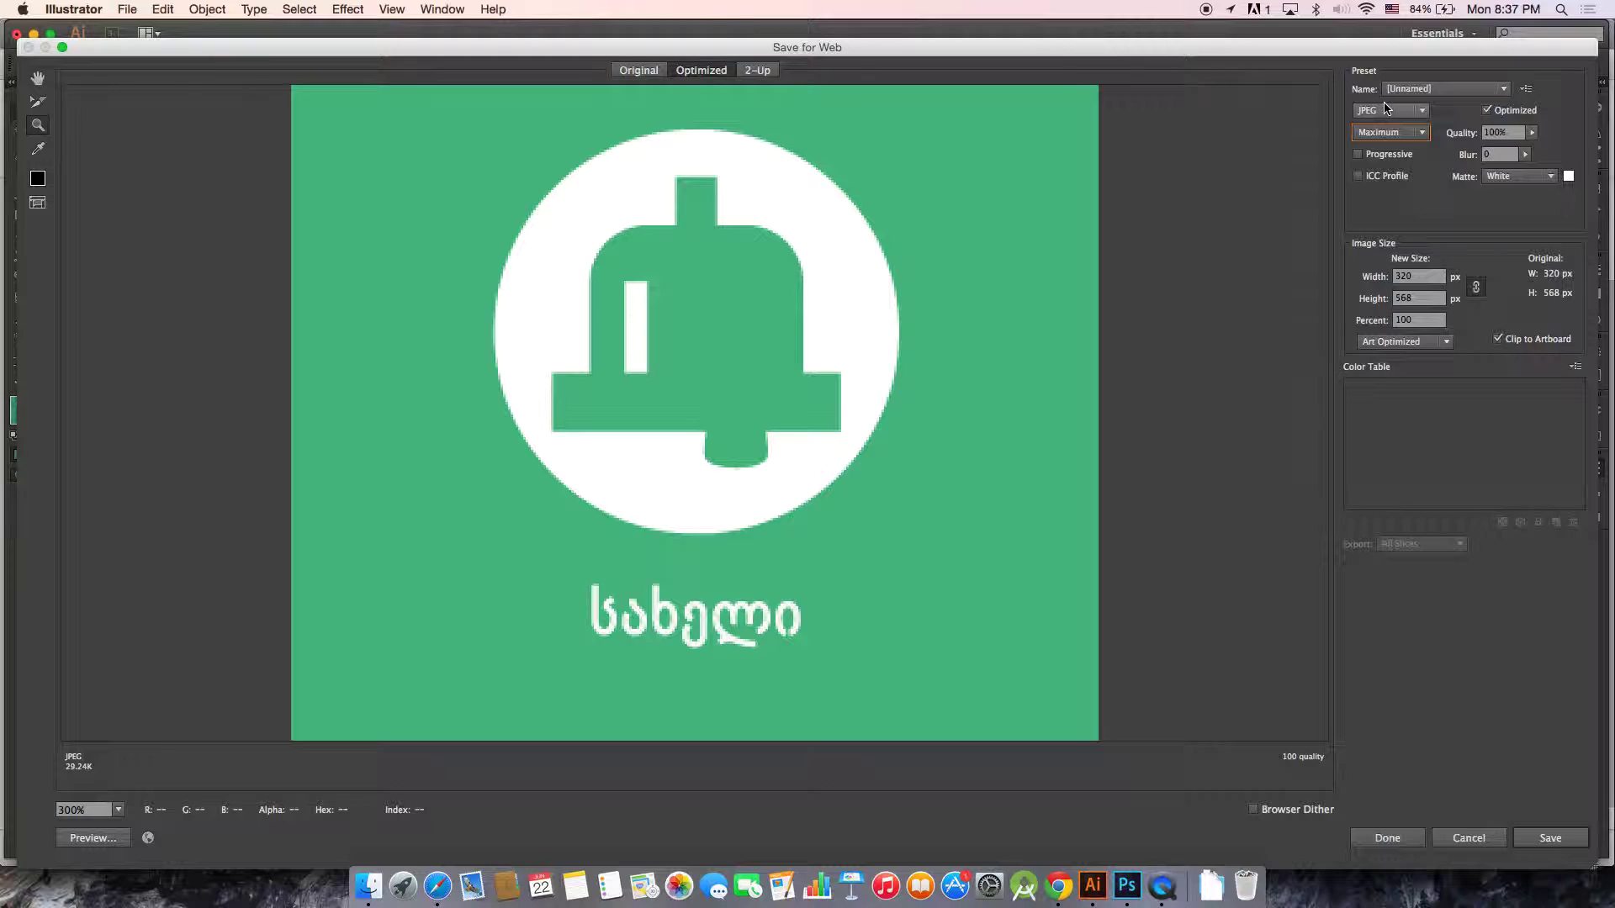
pyautogui.click(1368, 130)
pyautogui.click(1371, 135)
# - Set the export image width to 500 px and check the result in the preview at 100% zoom
pyautogui.click(1430, 297)
pyautogui.doubleClick(1420, 299)
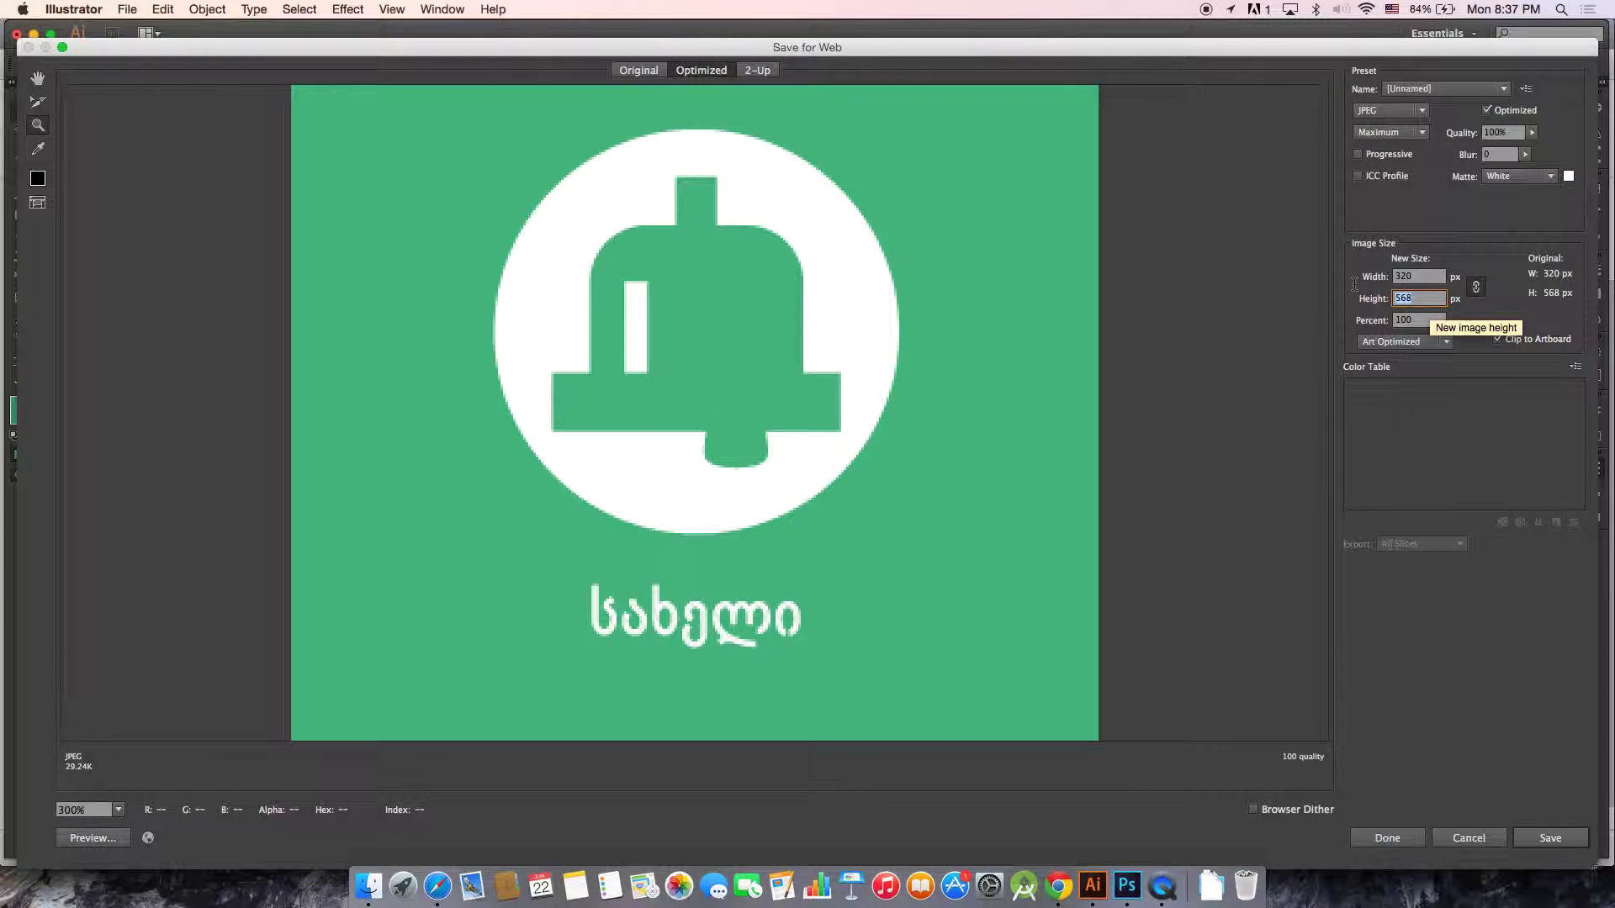
pyautogui.click(1426, 277)
pyautogui.write('500')
pyautogui.press('Tab')
pyautogui.moveTo(922, 540); pyautogui.dragTo(925, 319)
pyautogui.keyDown('alt'); pyautogui.click(838, 485); pyautogui.keyUp('alt')
pyautogui.keyDown('alt'); pyautogui.click(837, 481); pyautogui.keyUp('alt')
pyautogui.keyDown('alt'); pyautogui.click(837, 481); pyautogui.keyUp('alt')
pyautogui.keyDown('alt'); pyautogui.click(837, 481); pyautogui.keyUp('alt')
pyautogui.keyDown('alt'); pyautogui.click(837, 481); pyautogui.keyUp('alt')
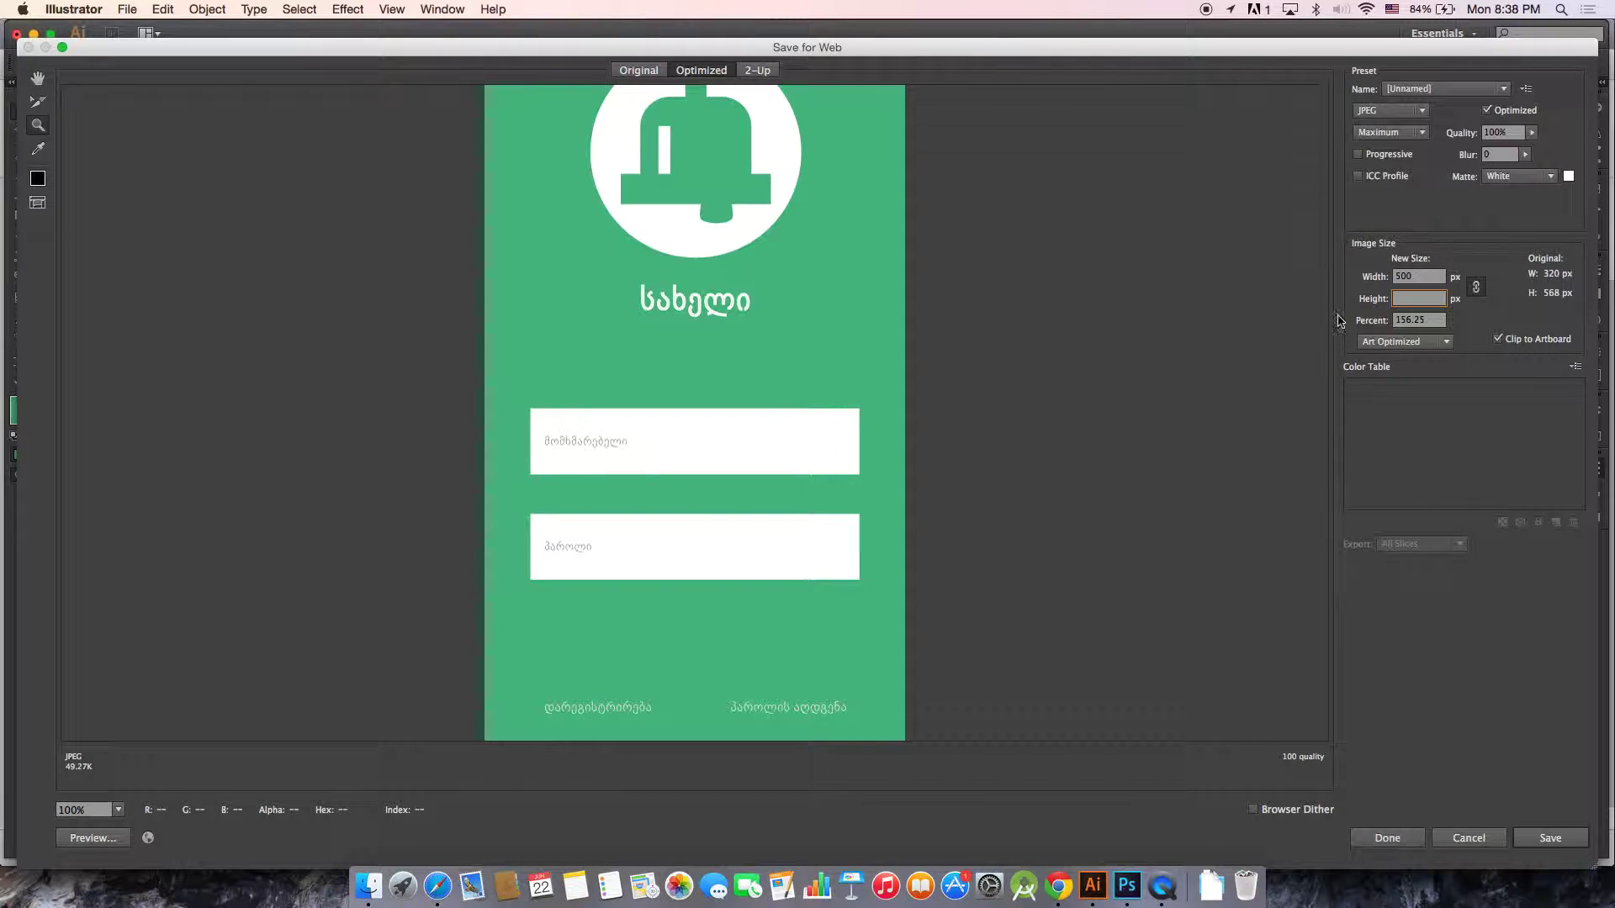
# - Scale the export image to 200 percent and check the design in the preview at 100% zoom
pyautogui.click(1440, 319)
pyautogui.moveTo(1439, 320); pyautogui.dragTo(1355, 310)
pyautogui.write('200')
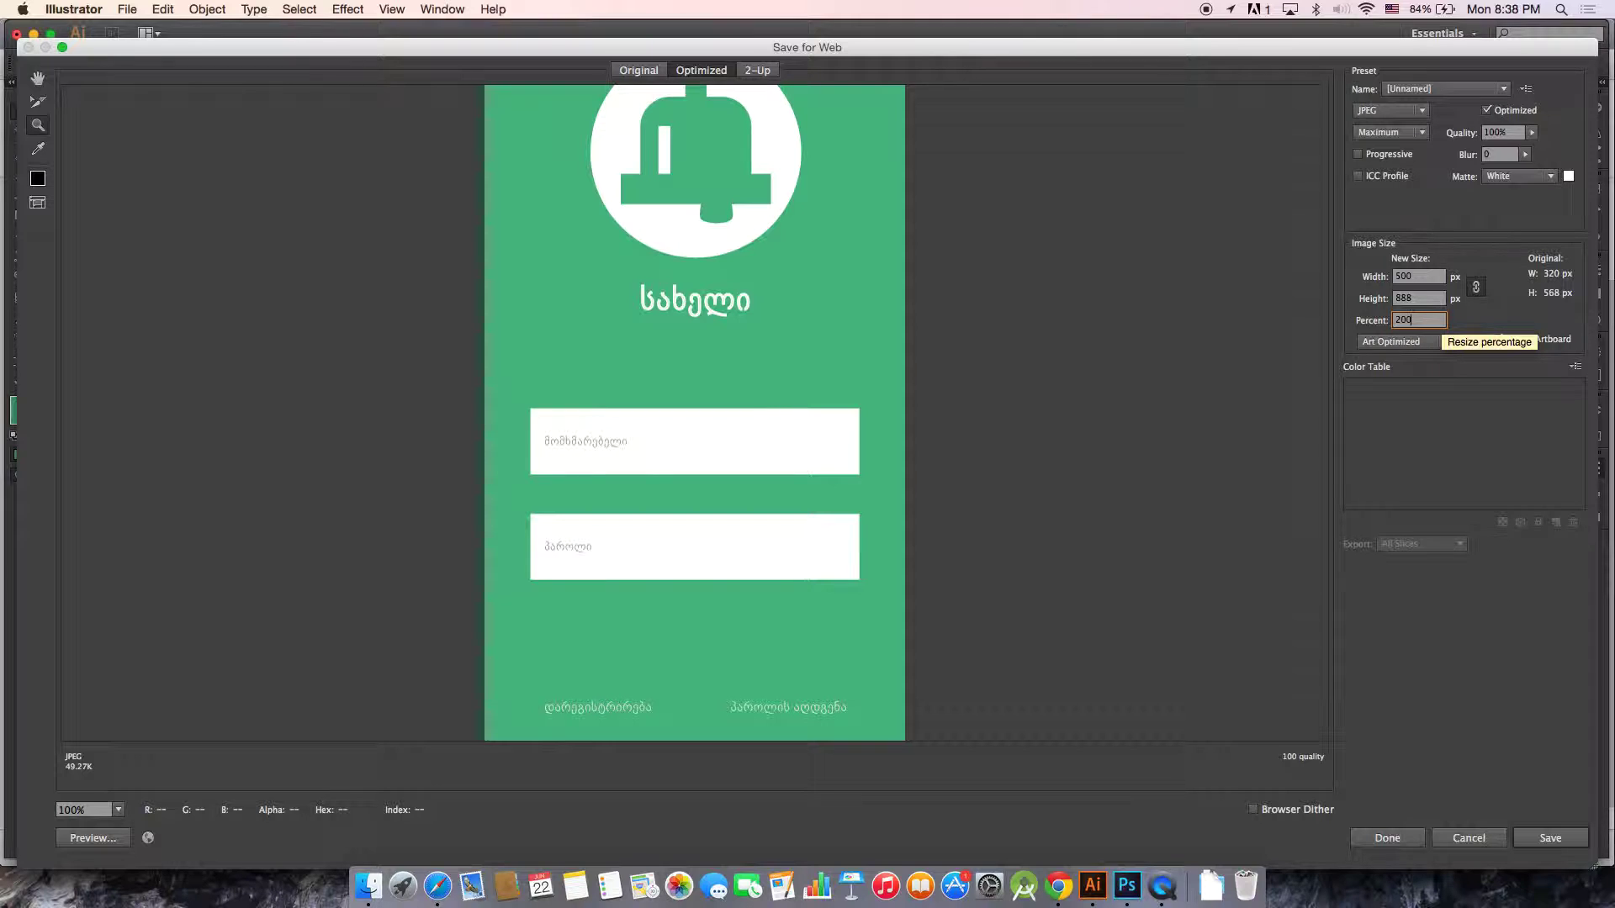
pyautogui.press('Tab')
pyautogui.press('super+equal')
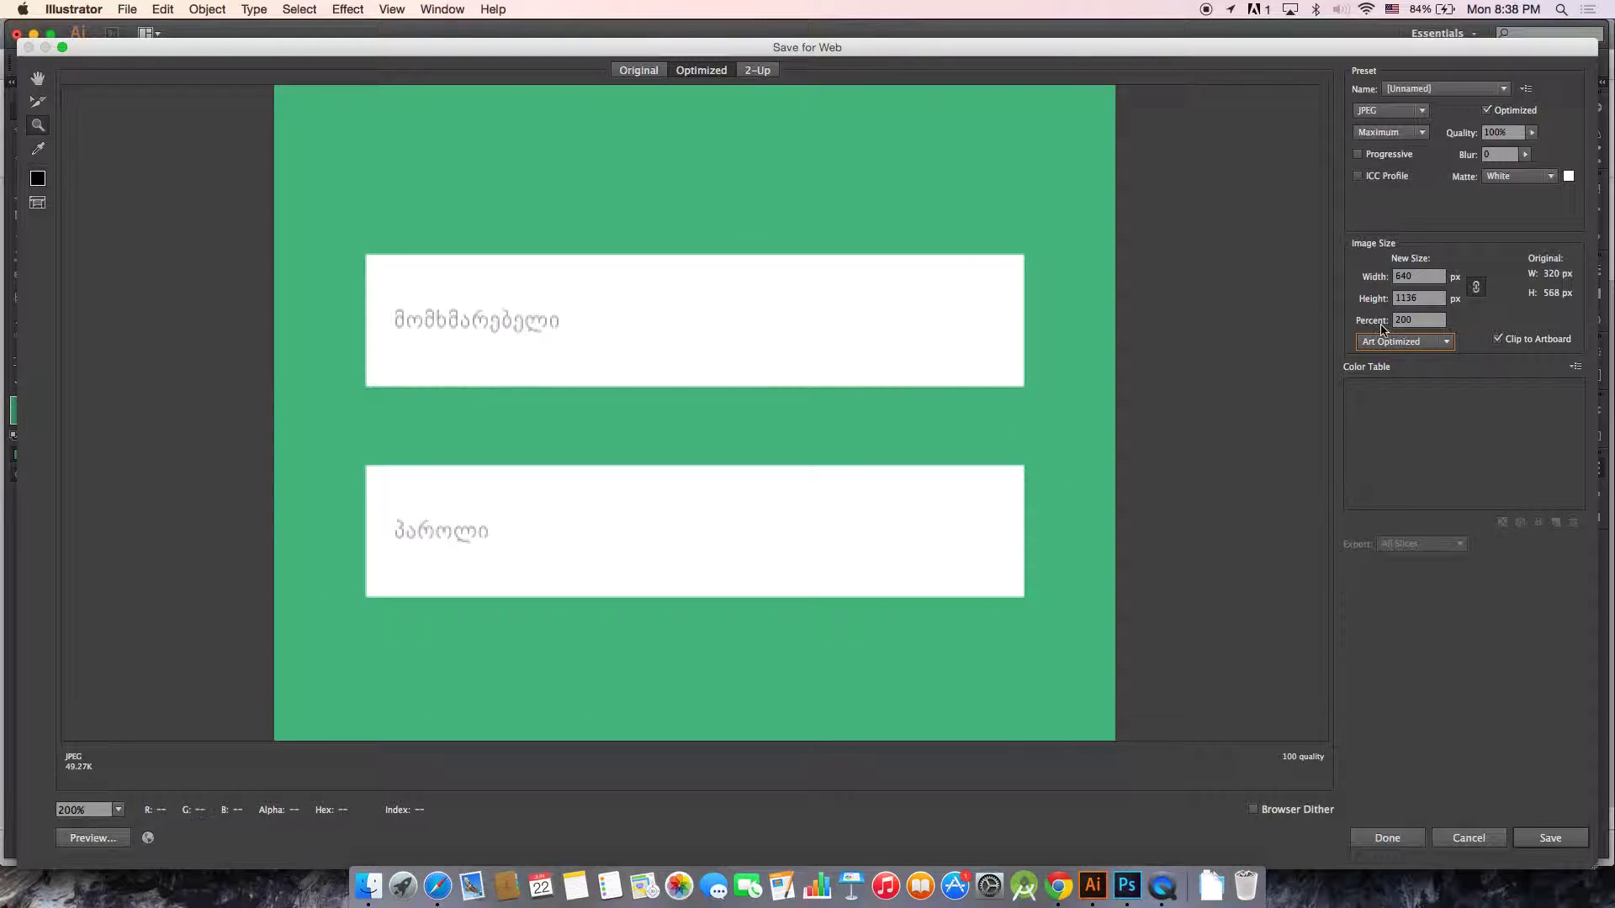
pyautogui.click(1433, 319)
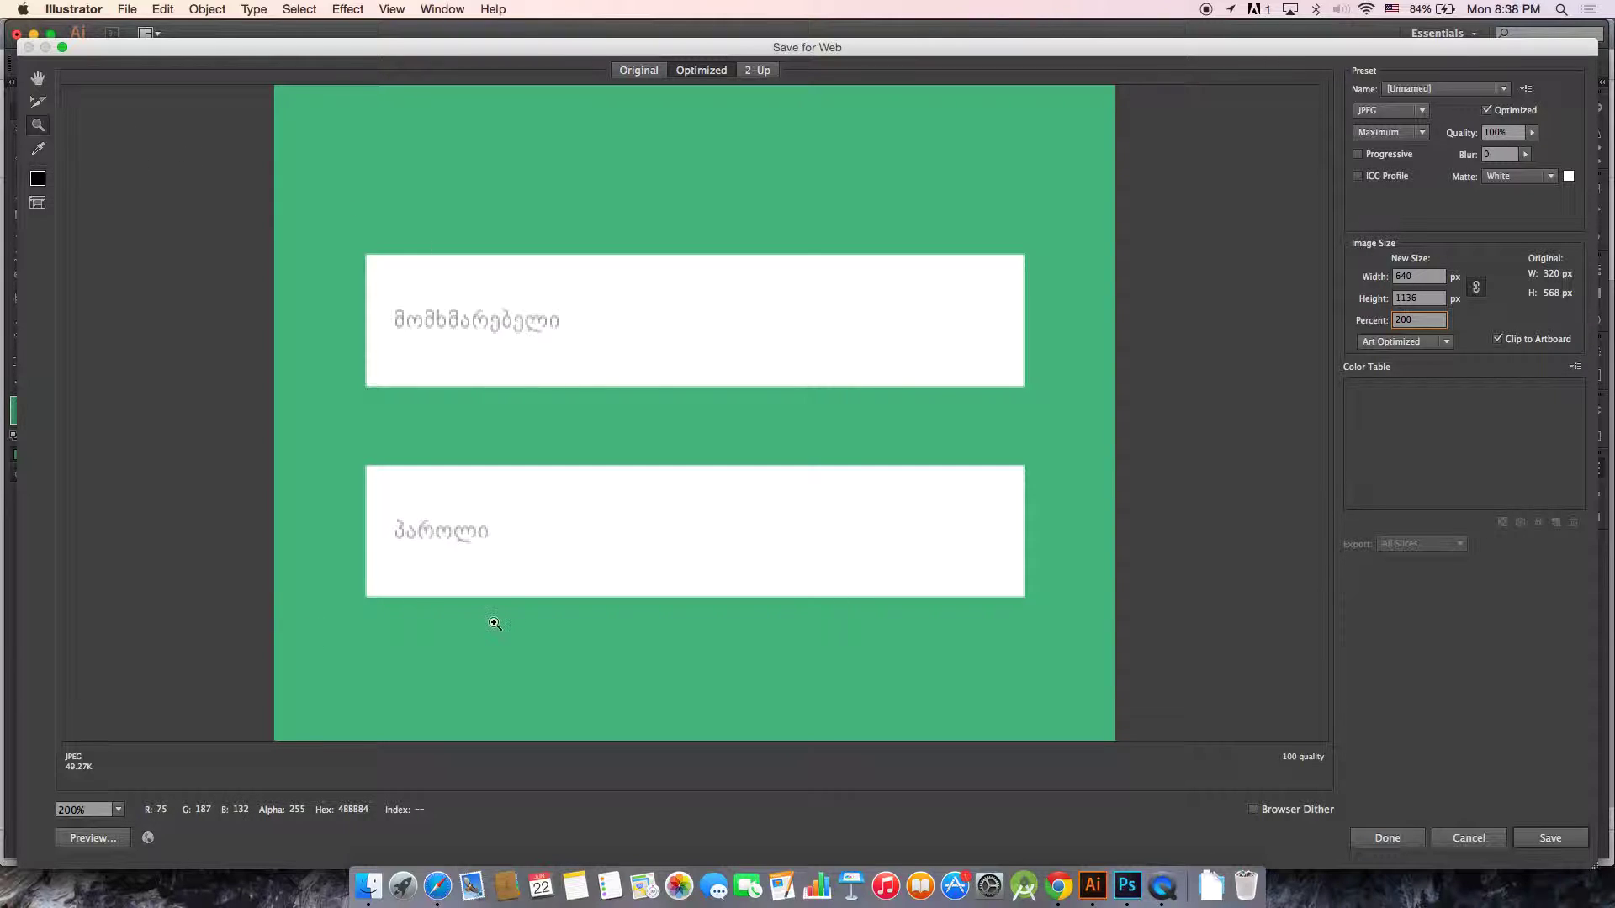
pyautogui.click(116, 809)
pyautogui.click(156, 716)
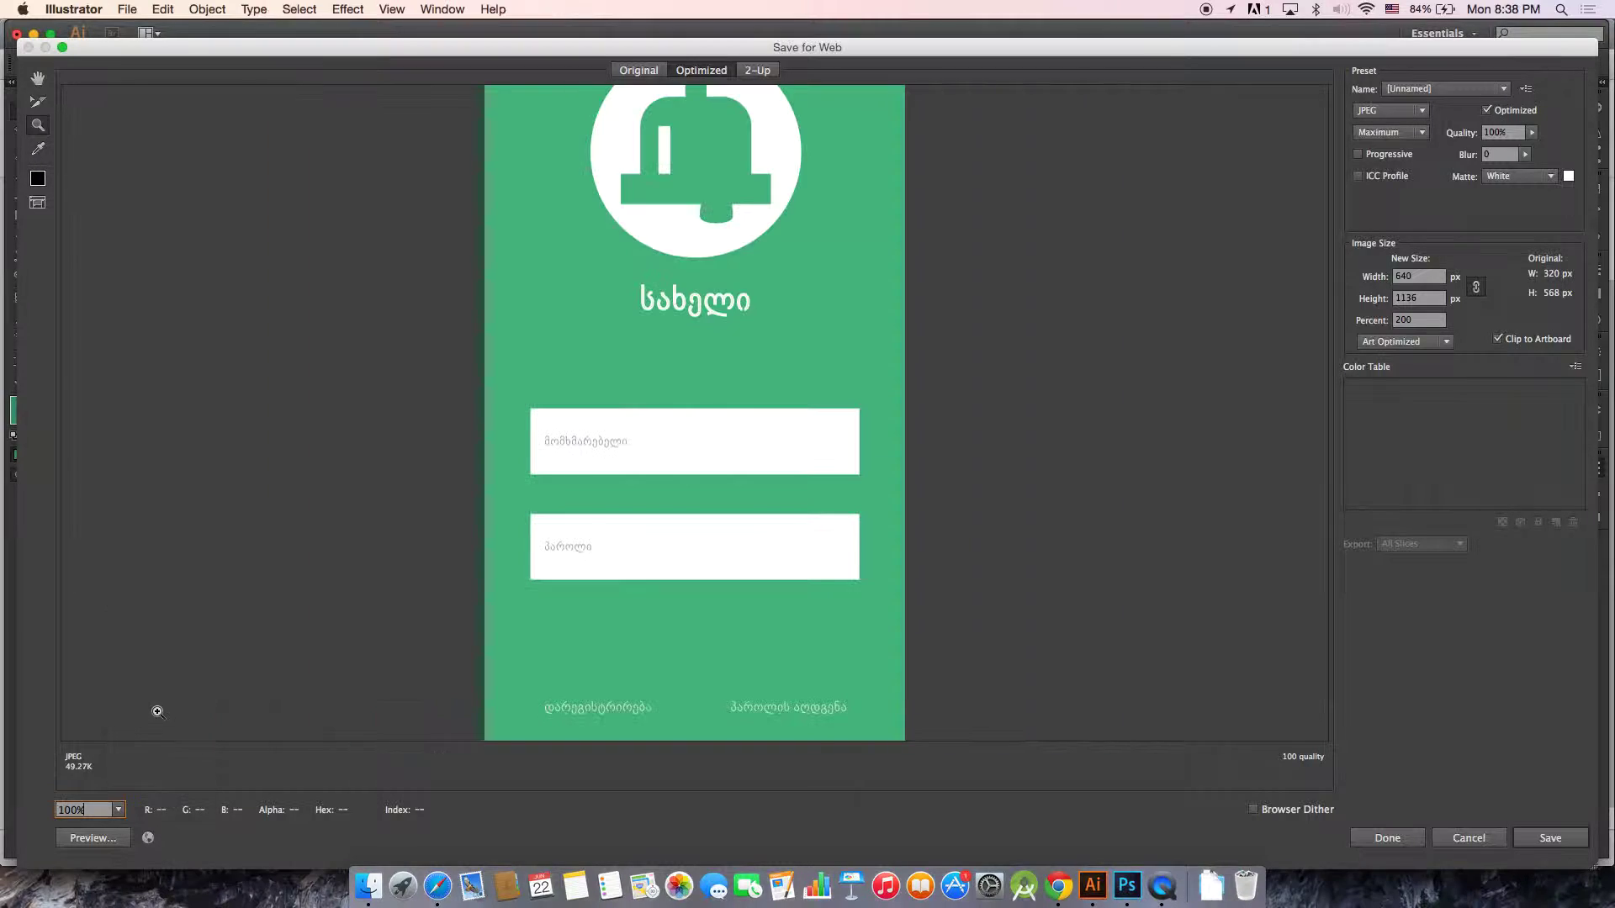
pyautogui.click(38, 81)
pyautogui.moveTo(619, 281); pyautogui.dragTo(605, 454)
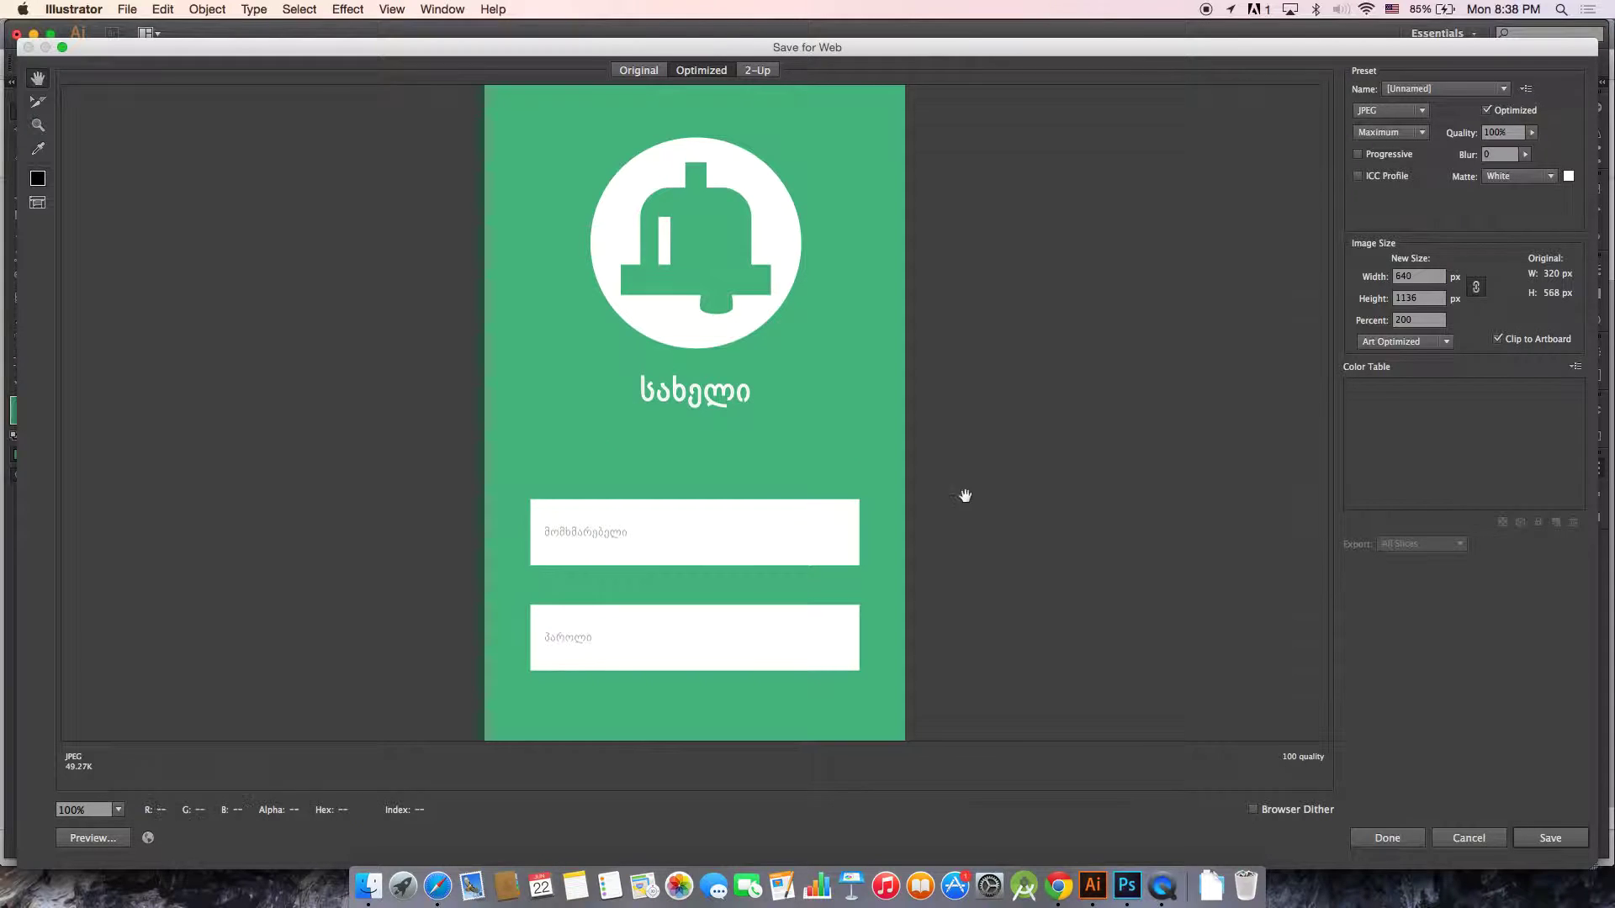
# - Switch the export format to GIF, reduce its palette to 2 colors and inspect the preview
pyautogui.click(1379, 113)
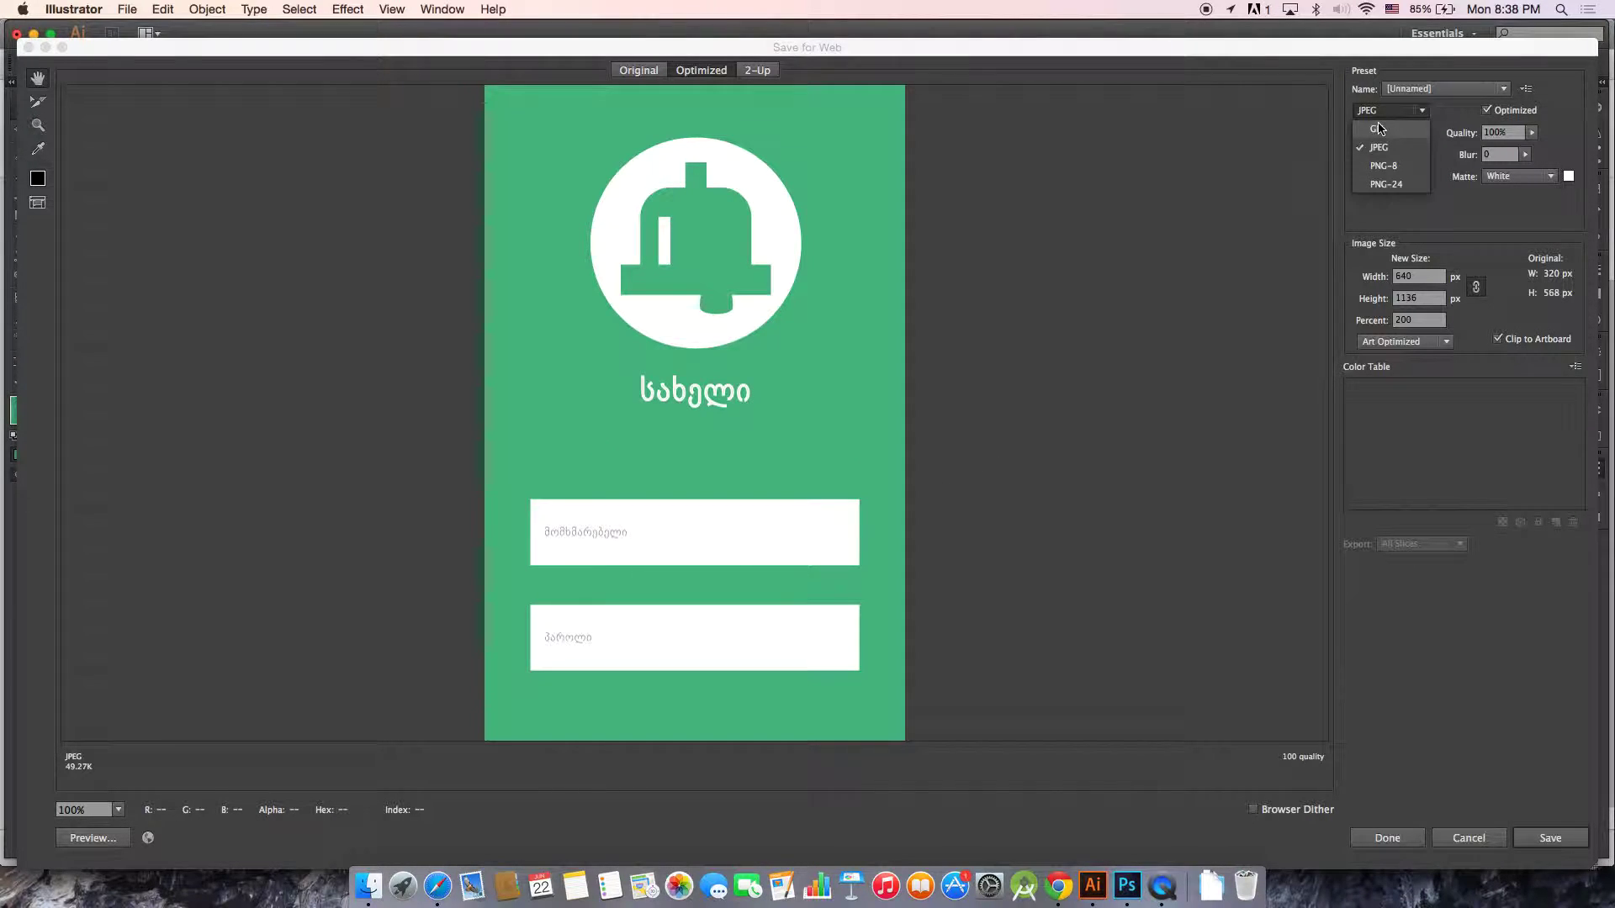
pyautogui.click(1379, 129)
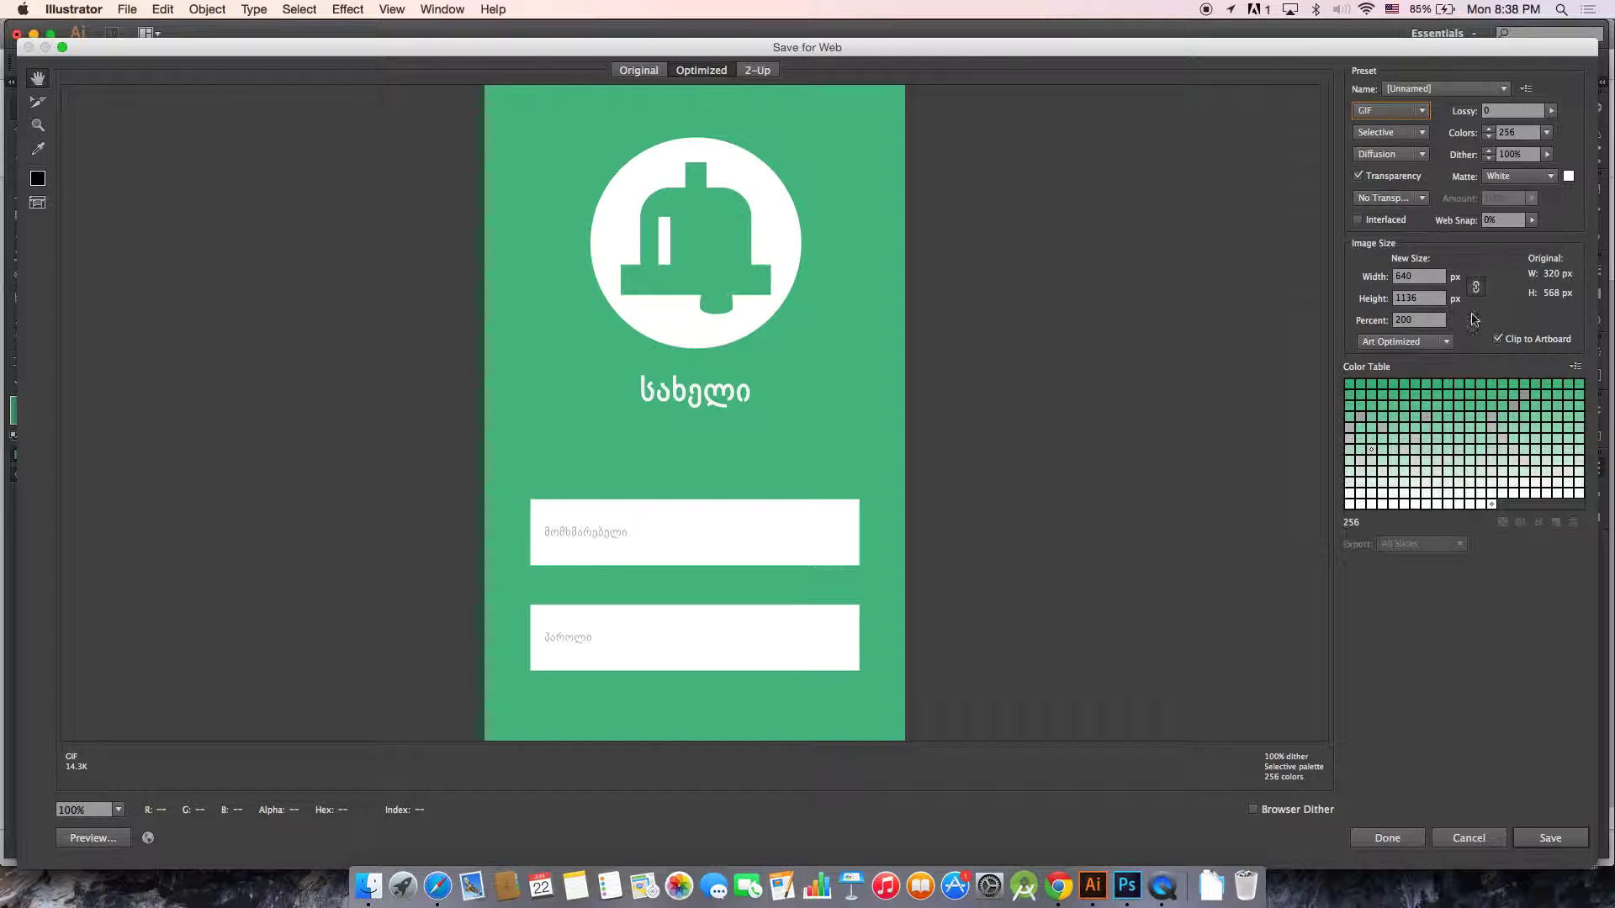
pyautogui.click(1546, 132)
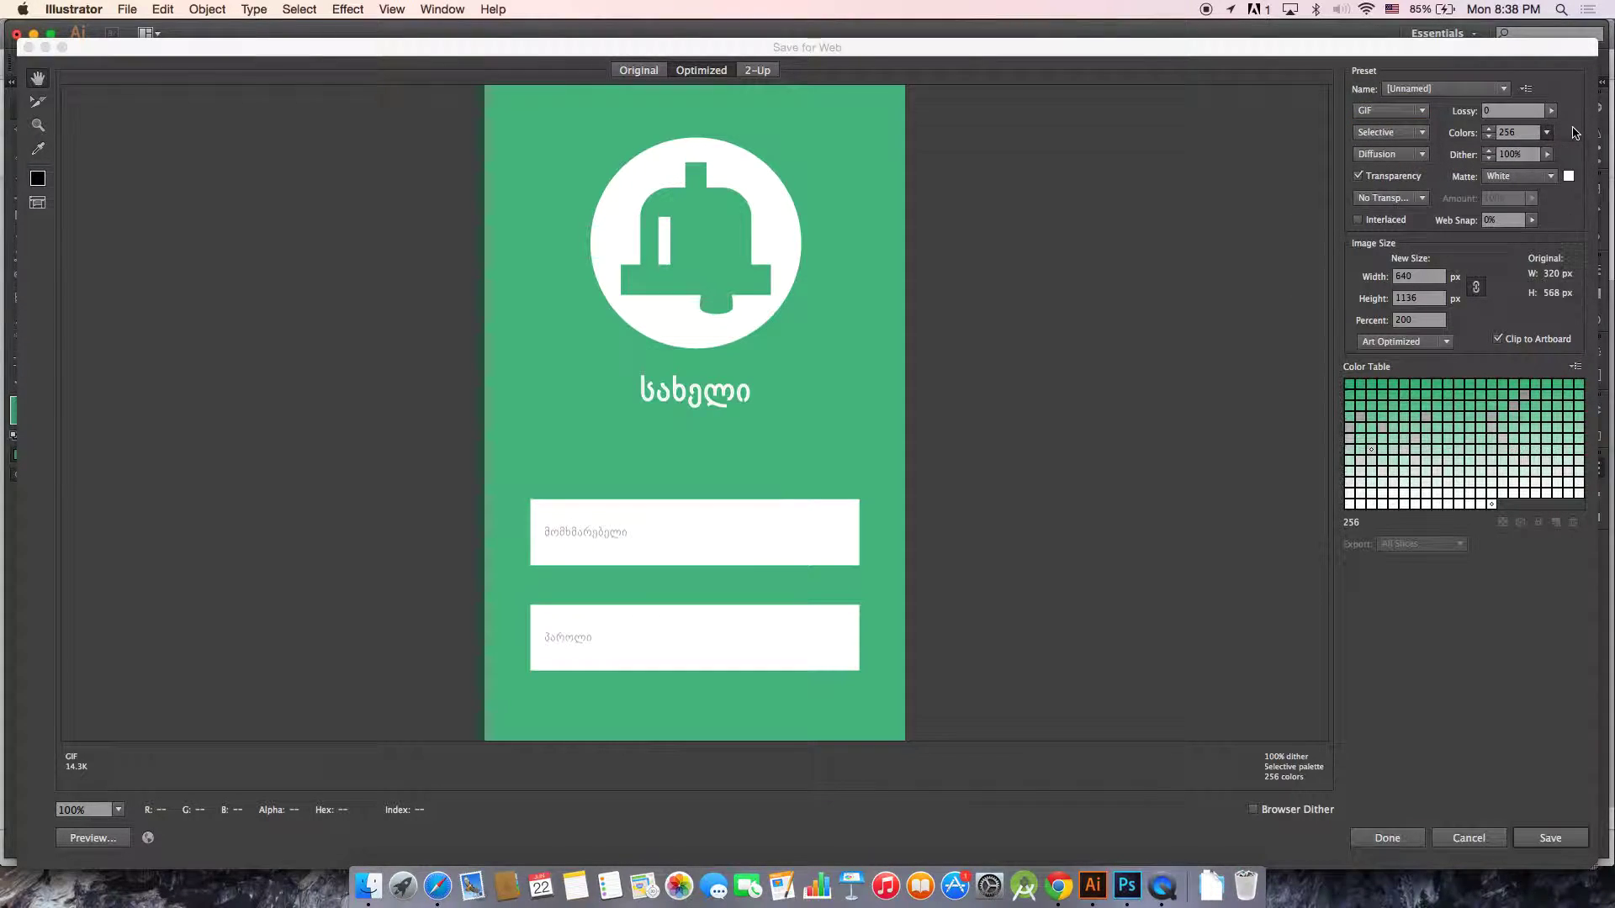
pyautogui.click(1295, 199)
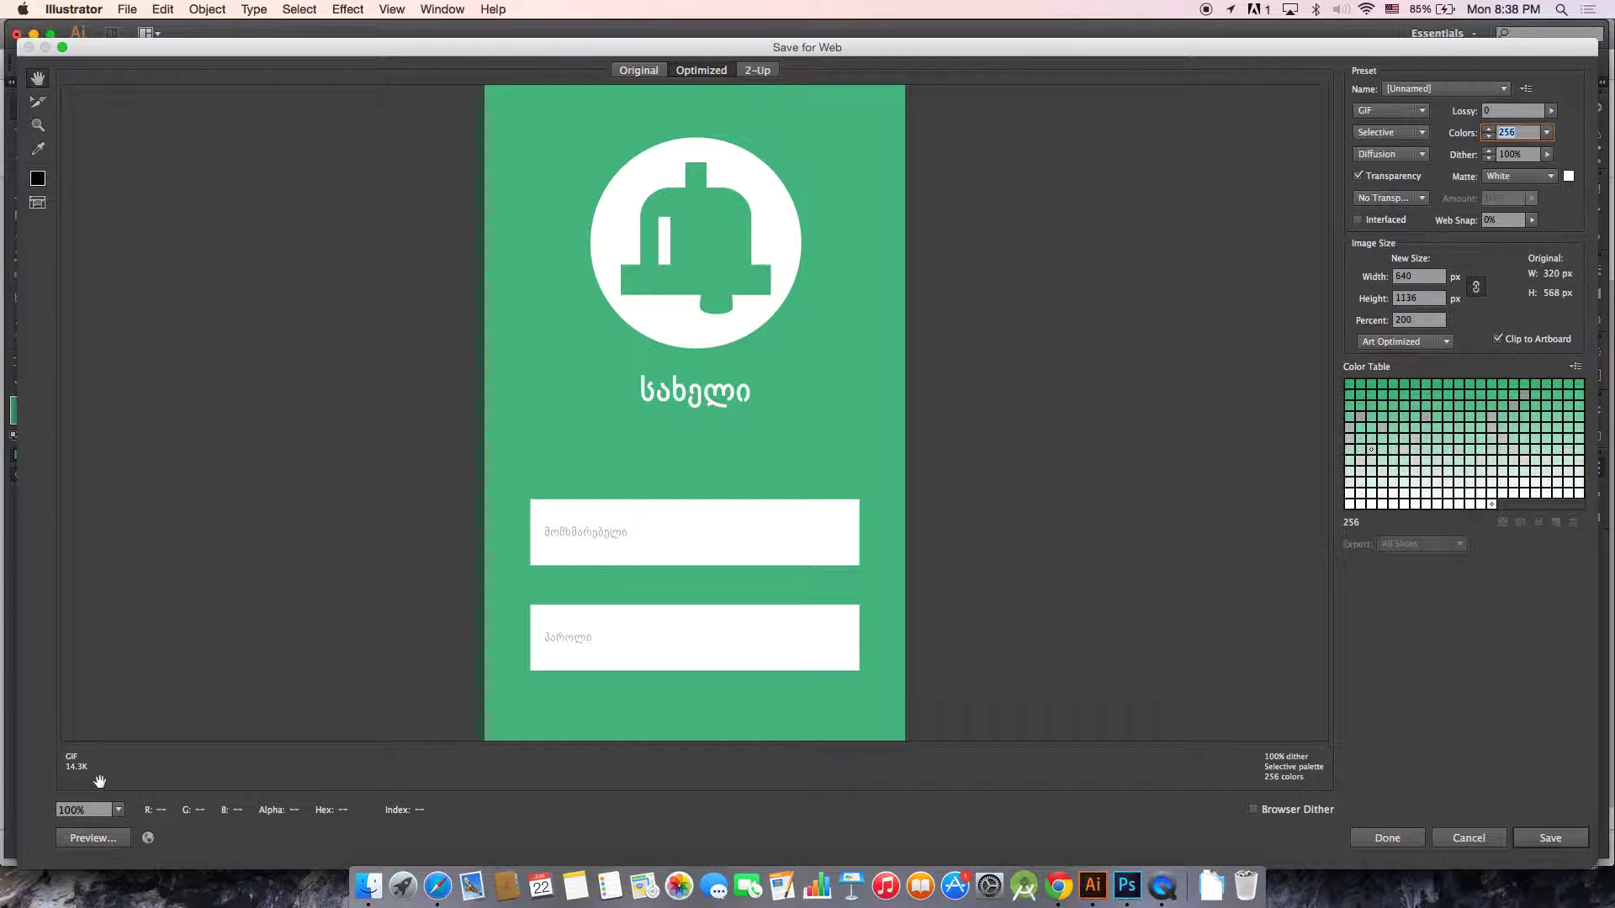
pyautogui.click(1546, 132)
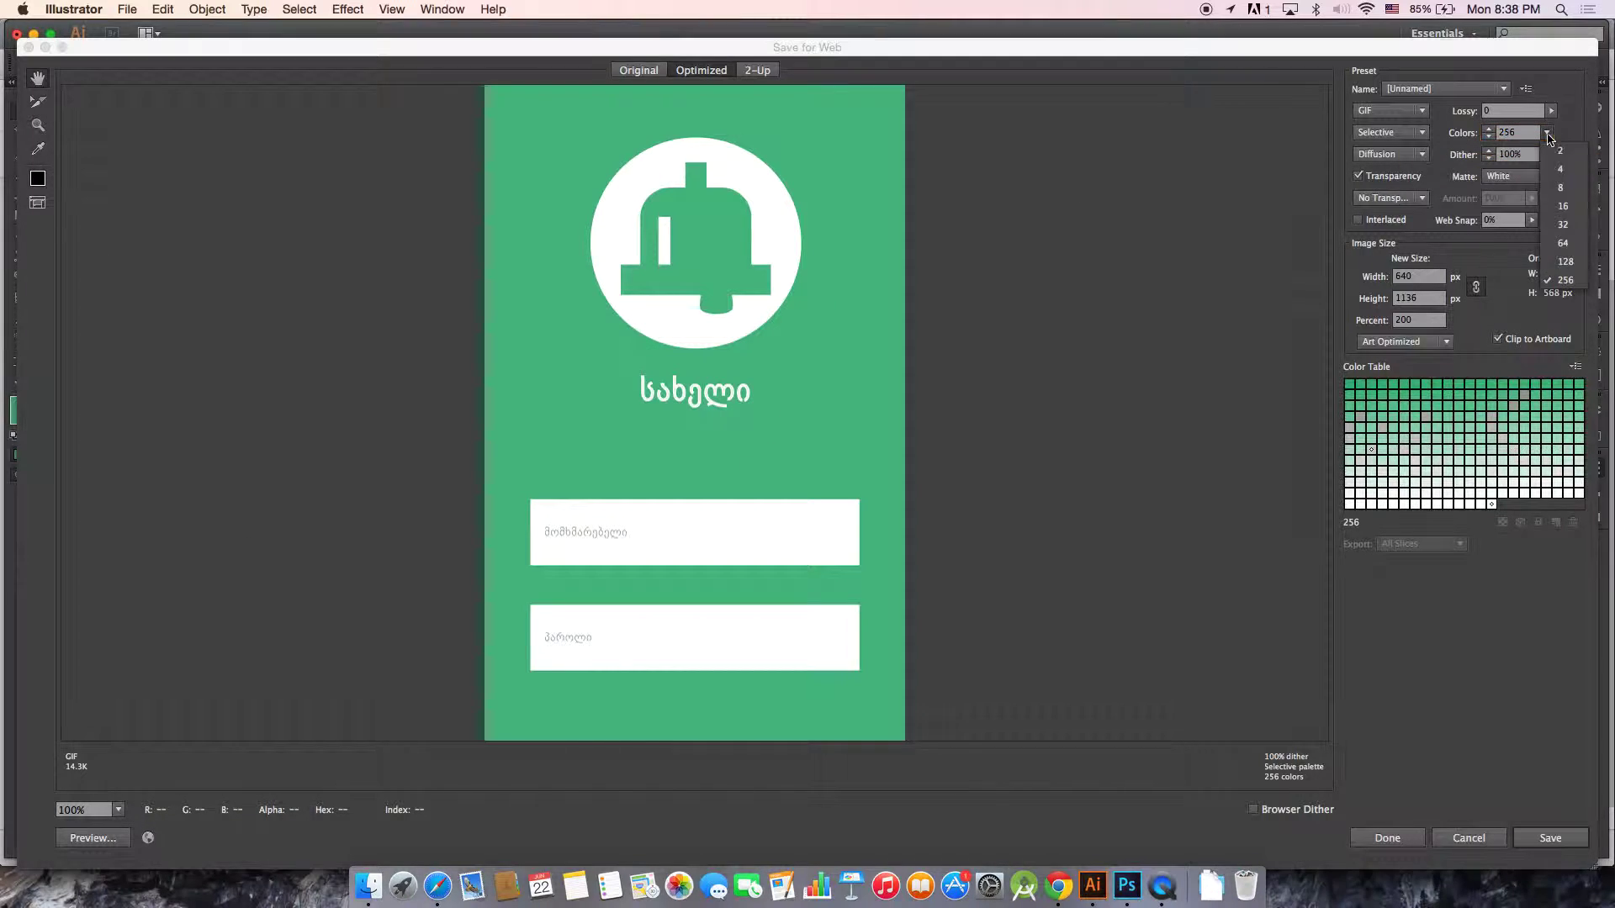
pyautogui.click(1562, 151)
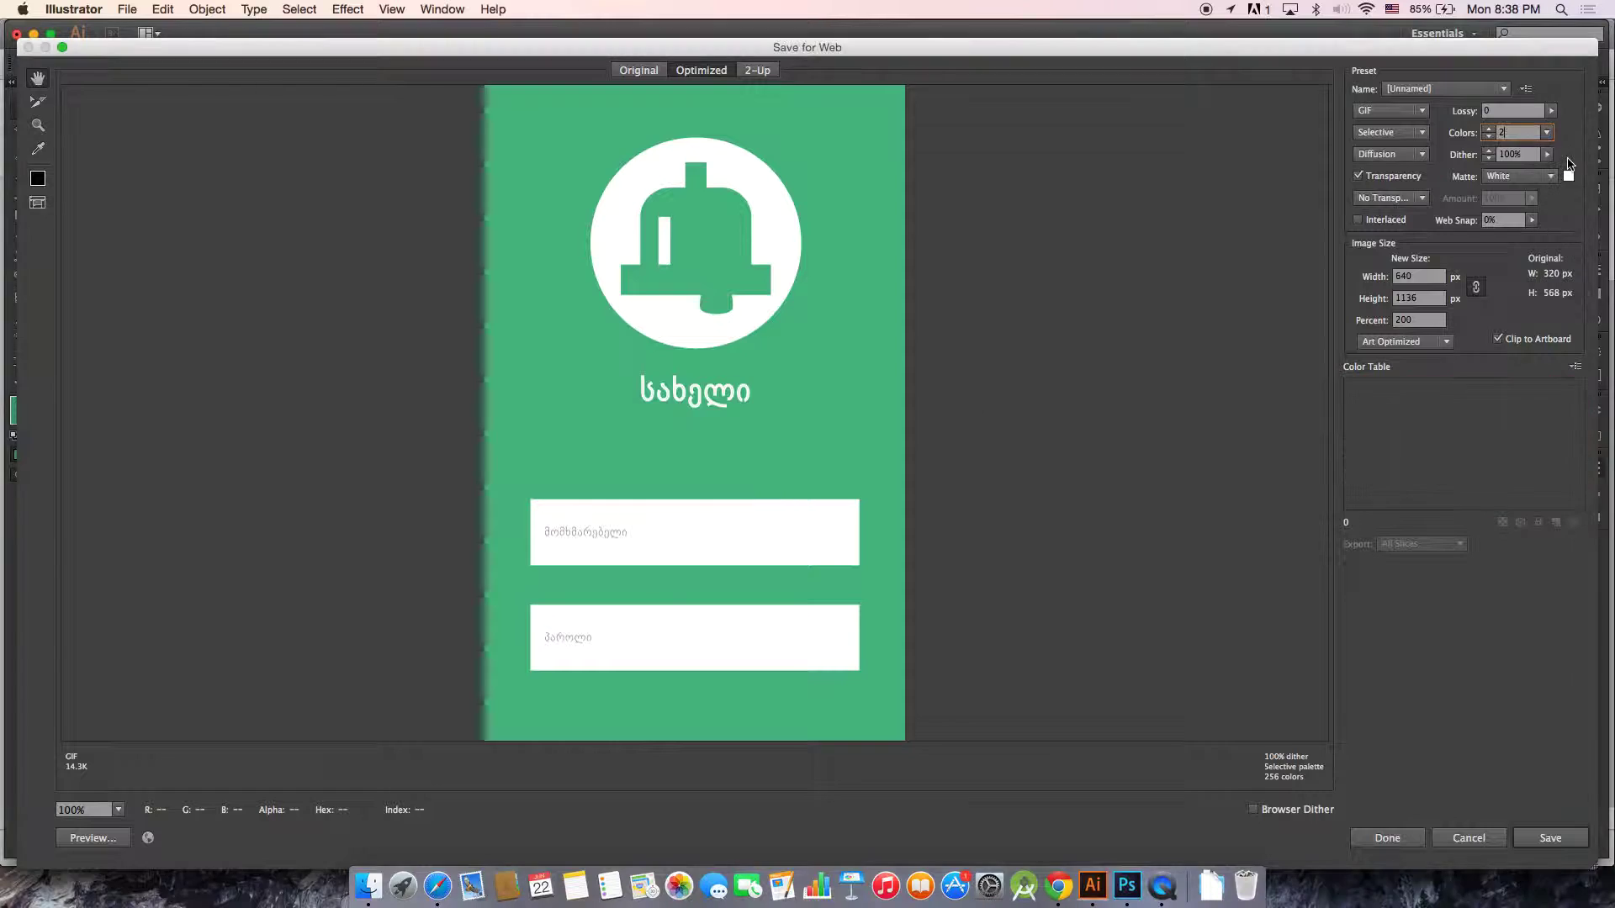
pyautogui.scroll(-2, 670, 528)
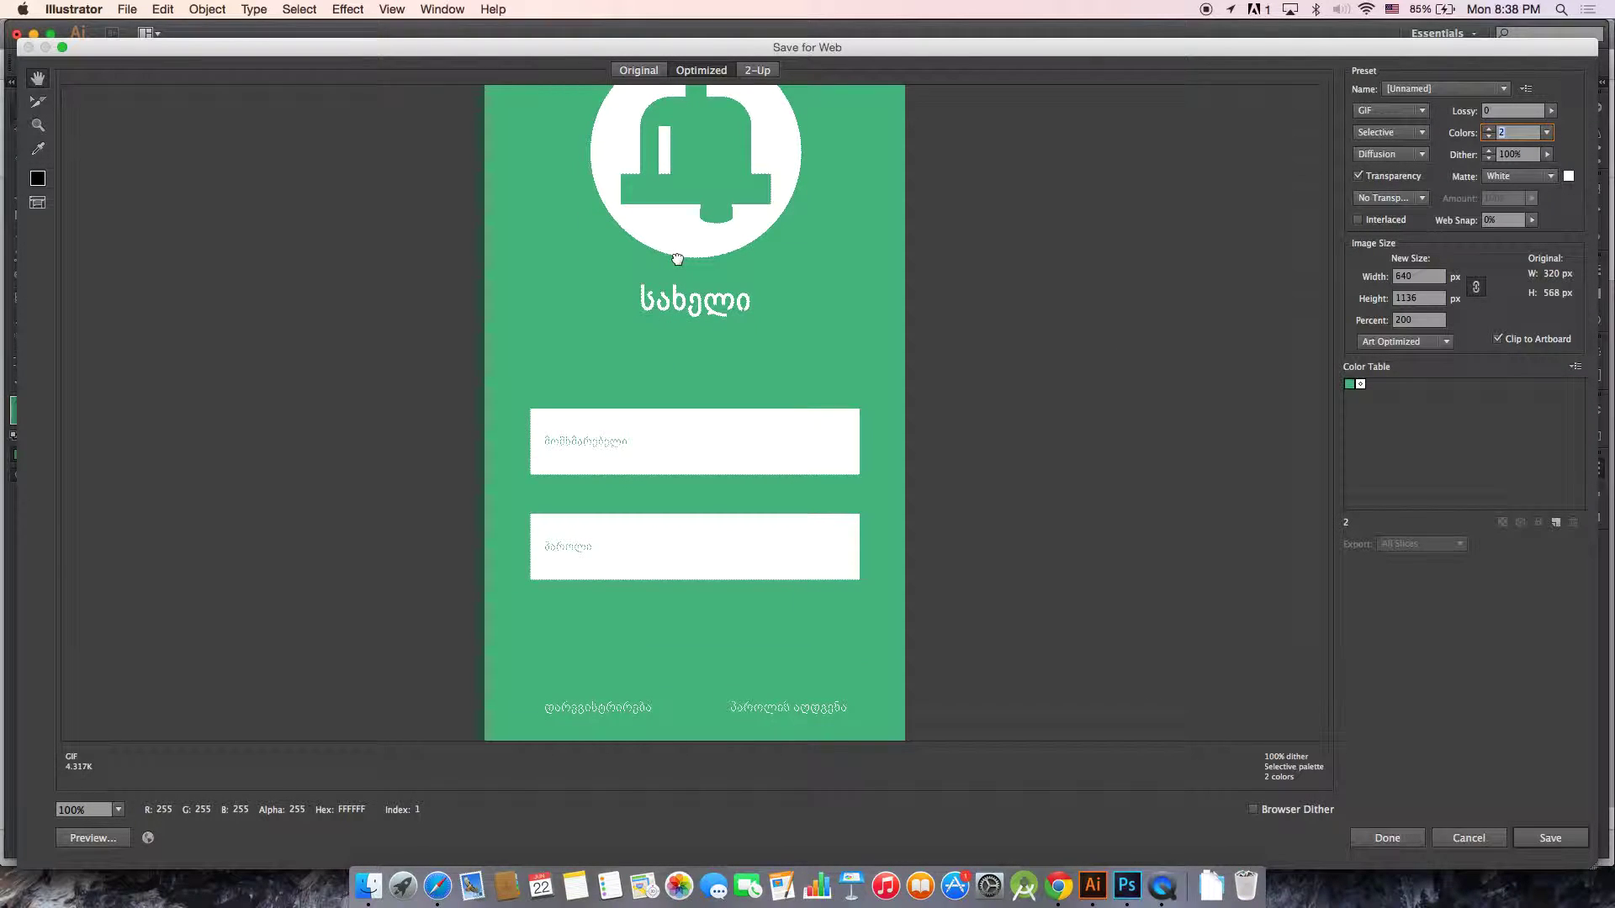
pyautogui.scroll(1, 651, 462)
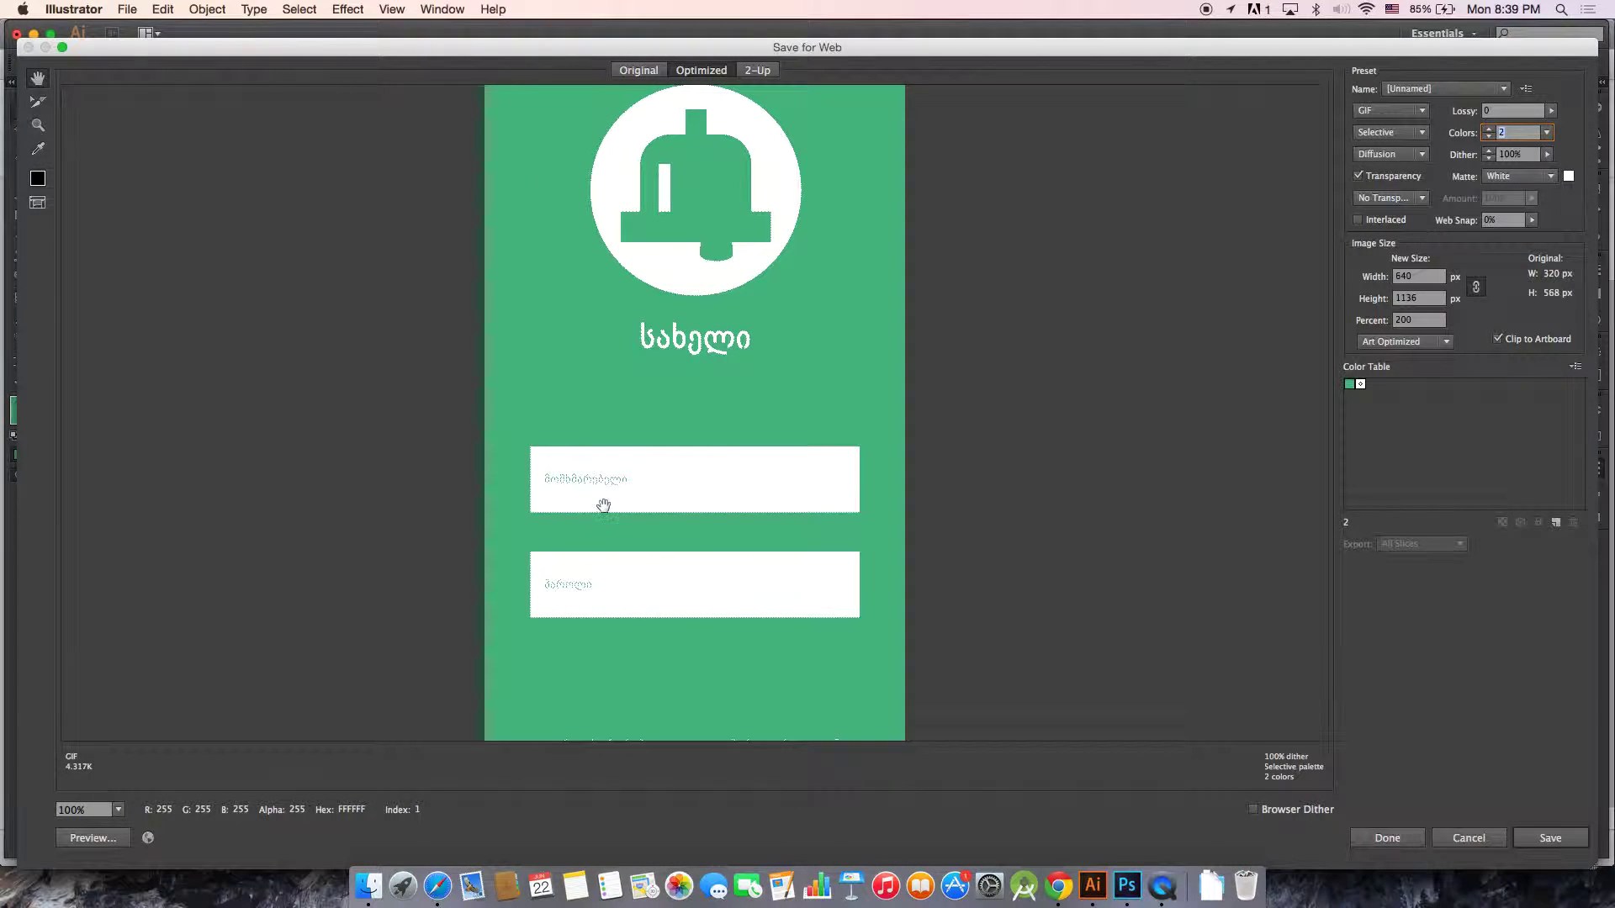
pyautogui.scroll(-1, 598, 471)
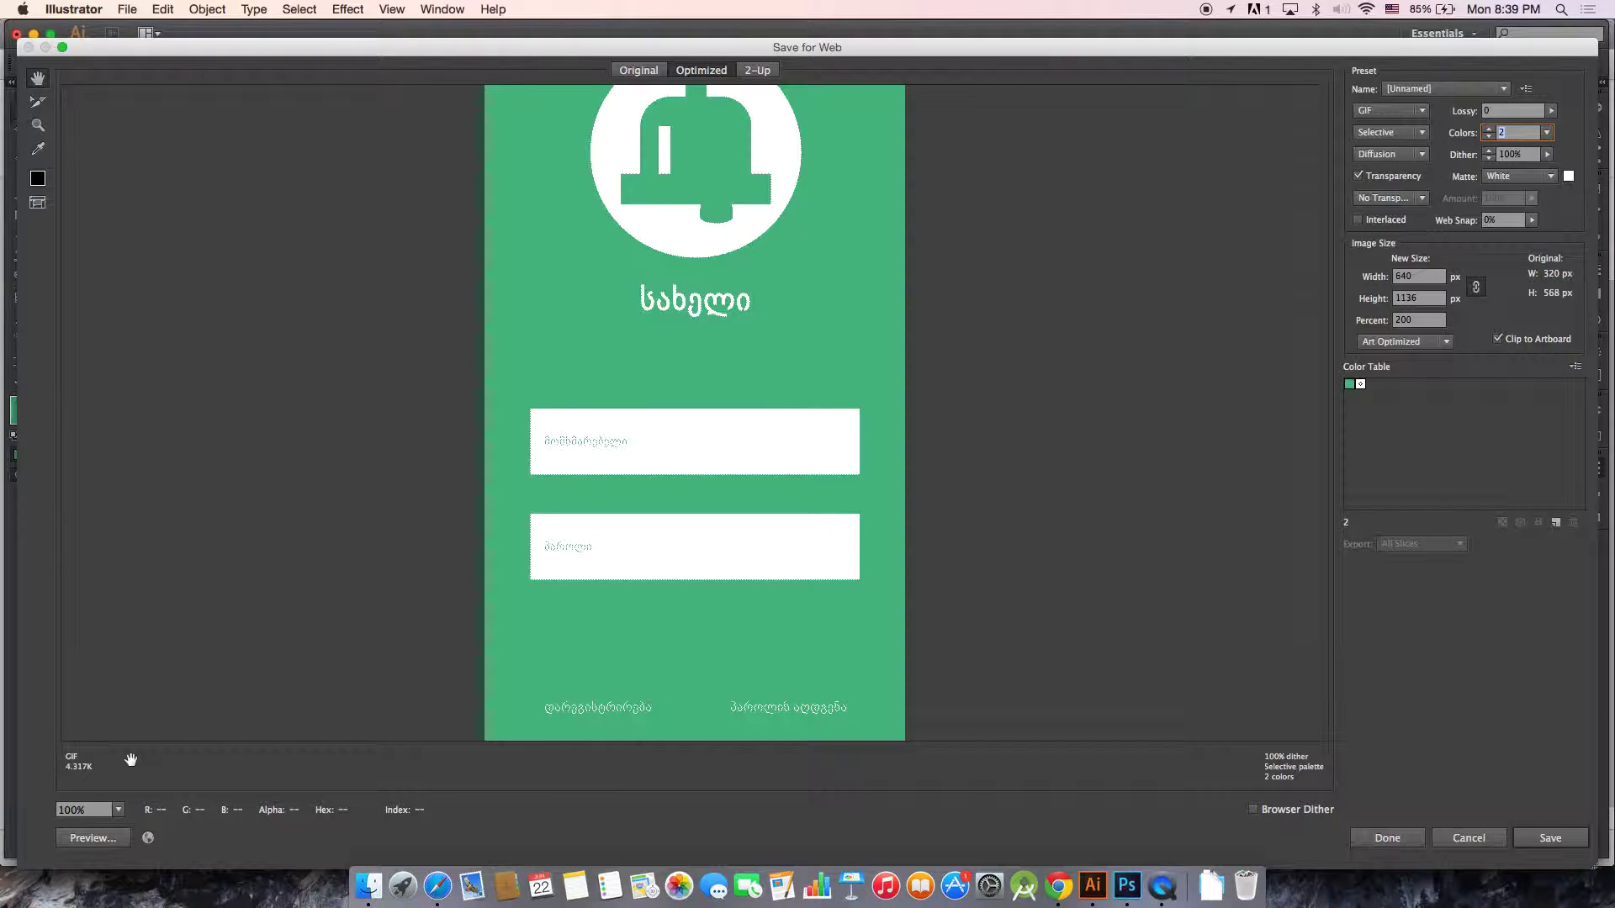
# - Switch the export format back to JPEG and leave Save for Web without exporting
pyautogui.click(1396, 118)
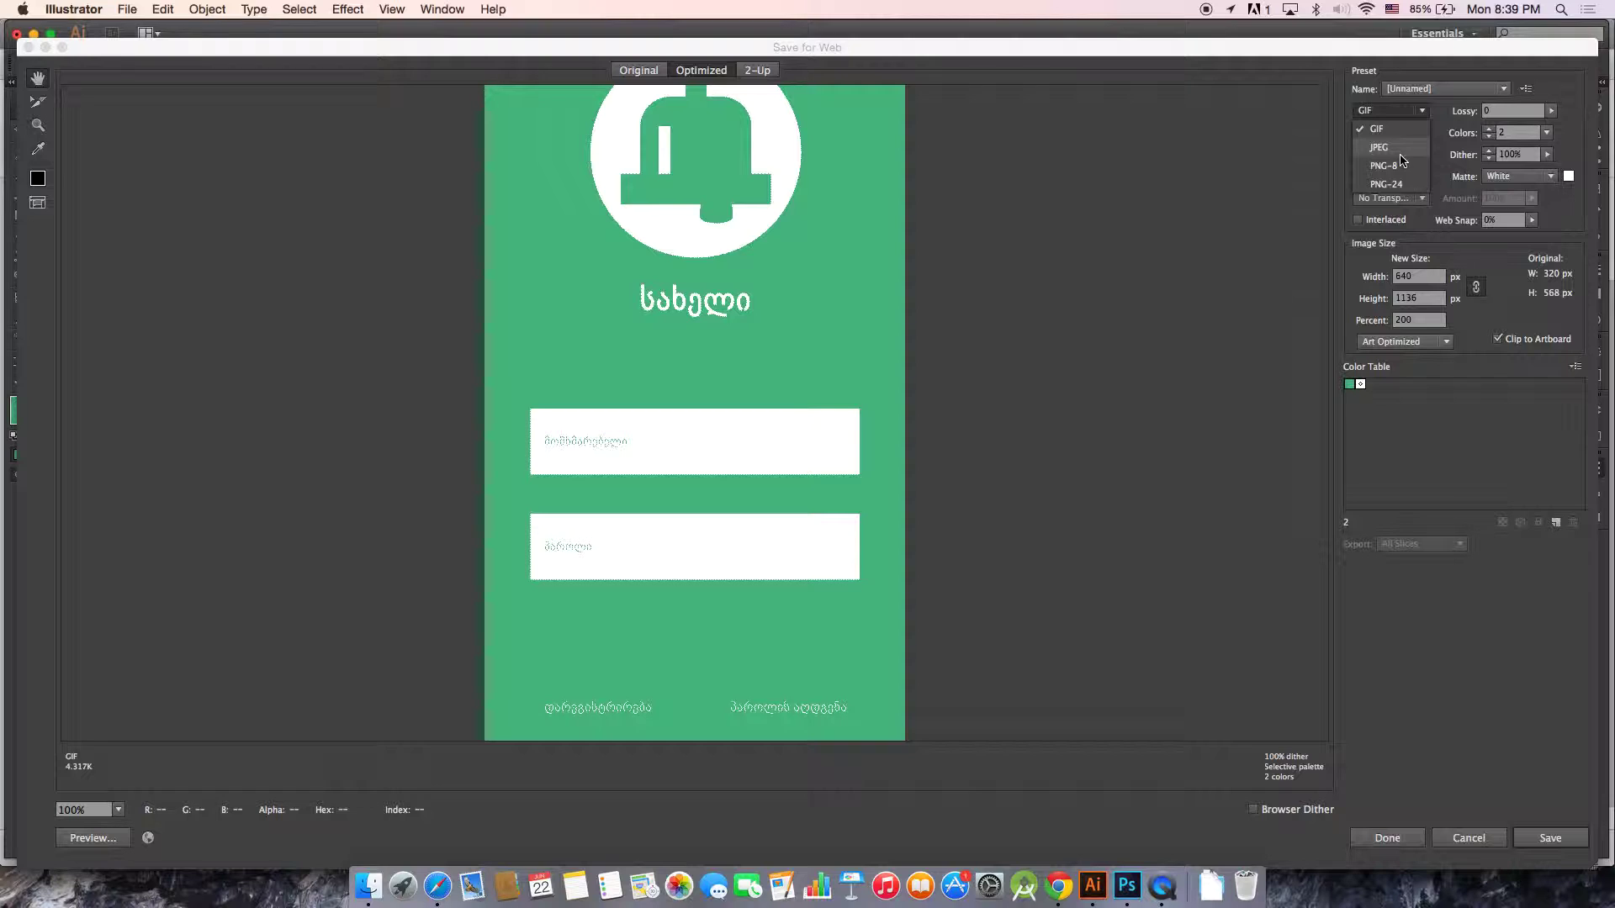
pyautogui.click(1400, 149)
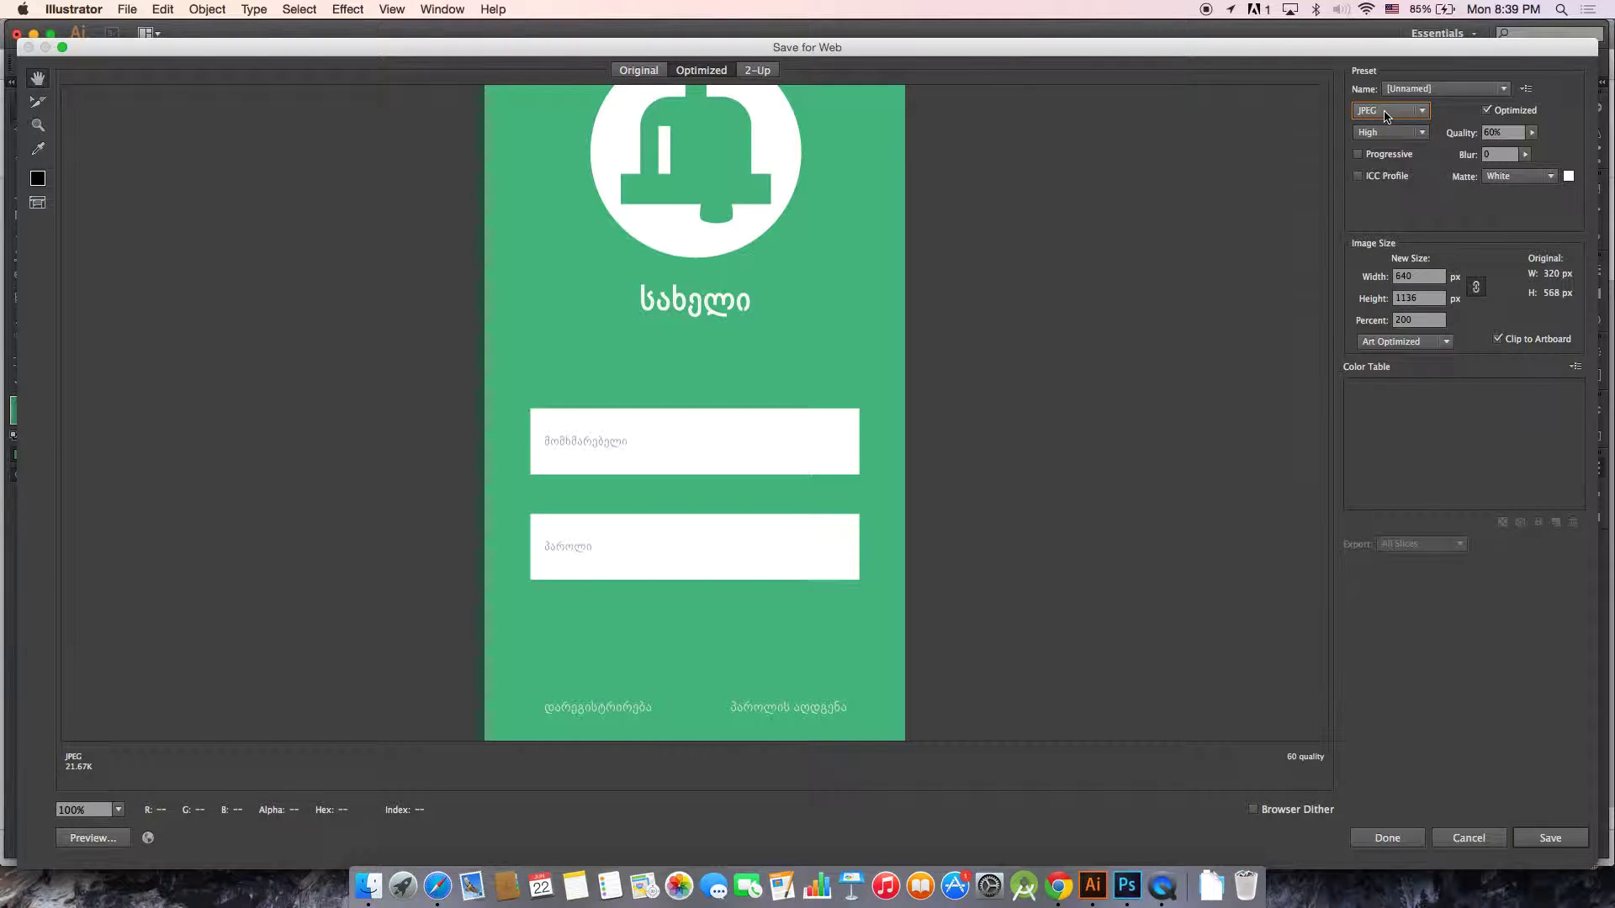
pyautogui.click(1468, 837)
# - Select the green background rectangle behind the sign-in design, check the layout and remove the rectangle
pyautogui.click(884, 483)
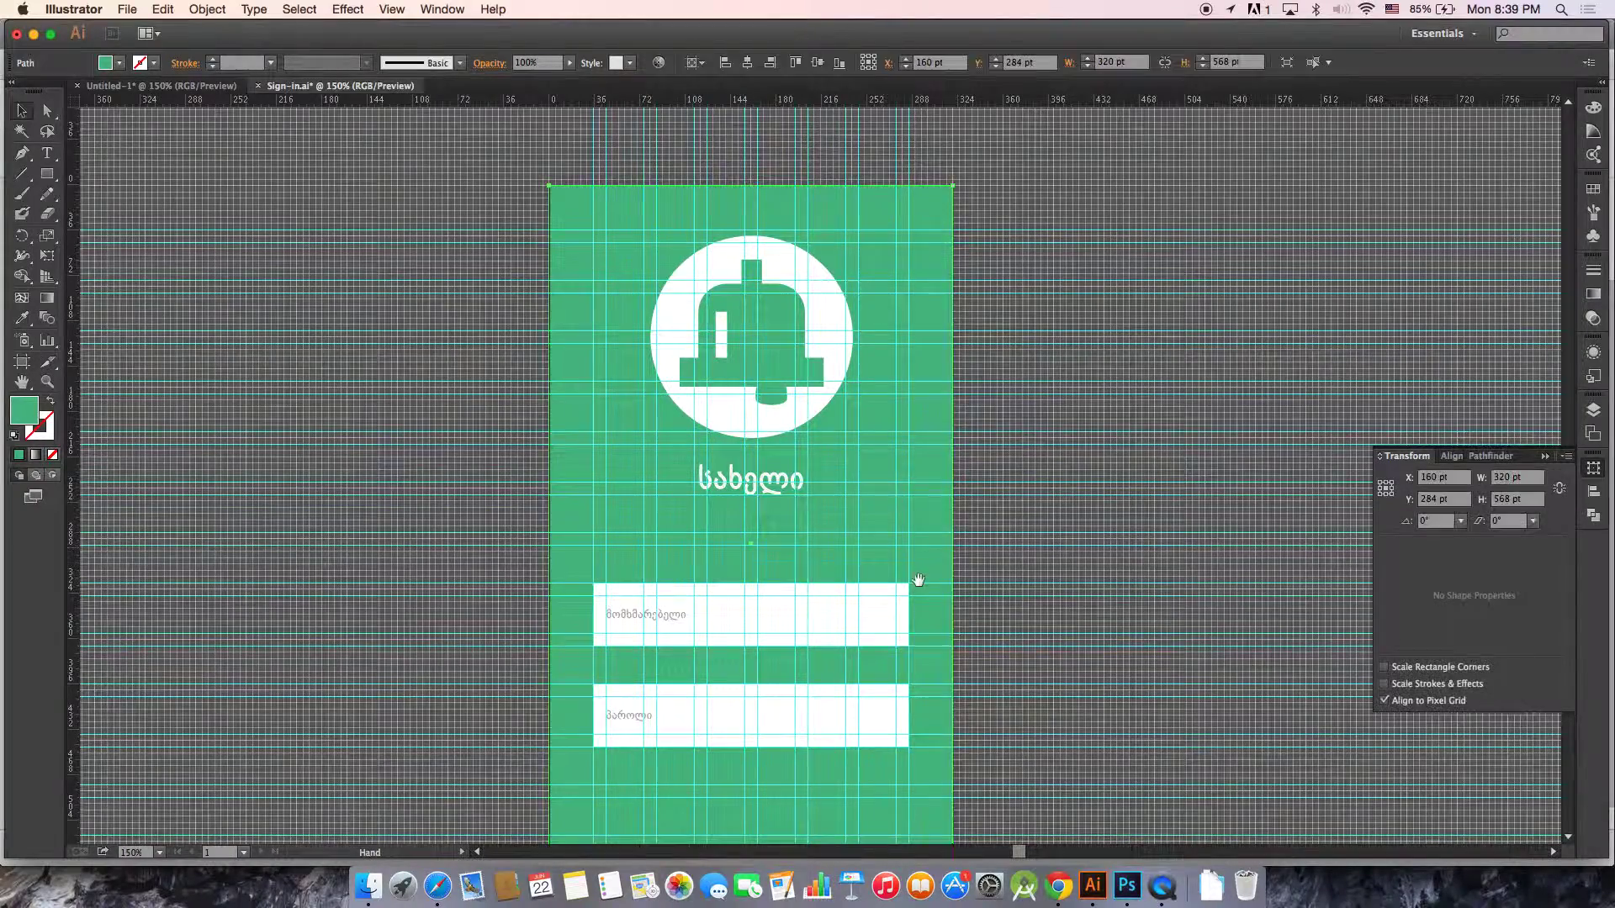
pyautogui.scroll(-5, 915, 577)
pyautogui.scroll(3, 836, 504)
pyautogui.scroll(2, 830, 543)
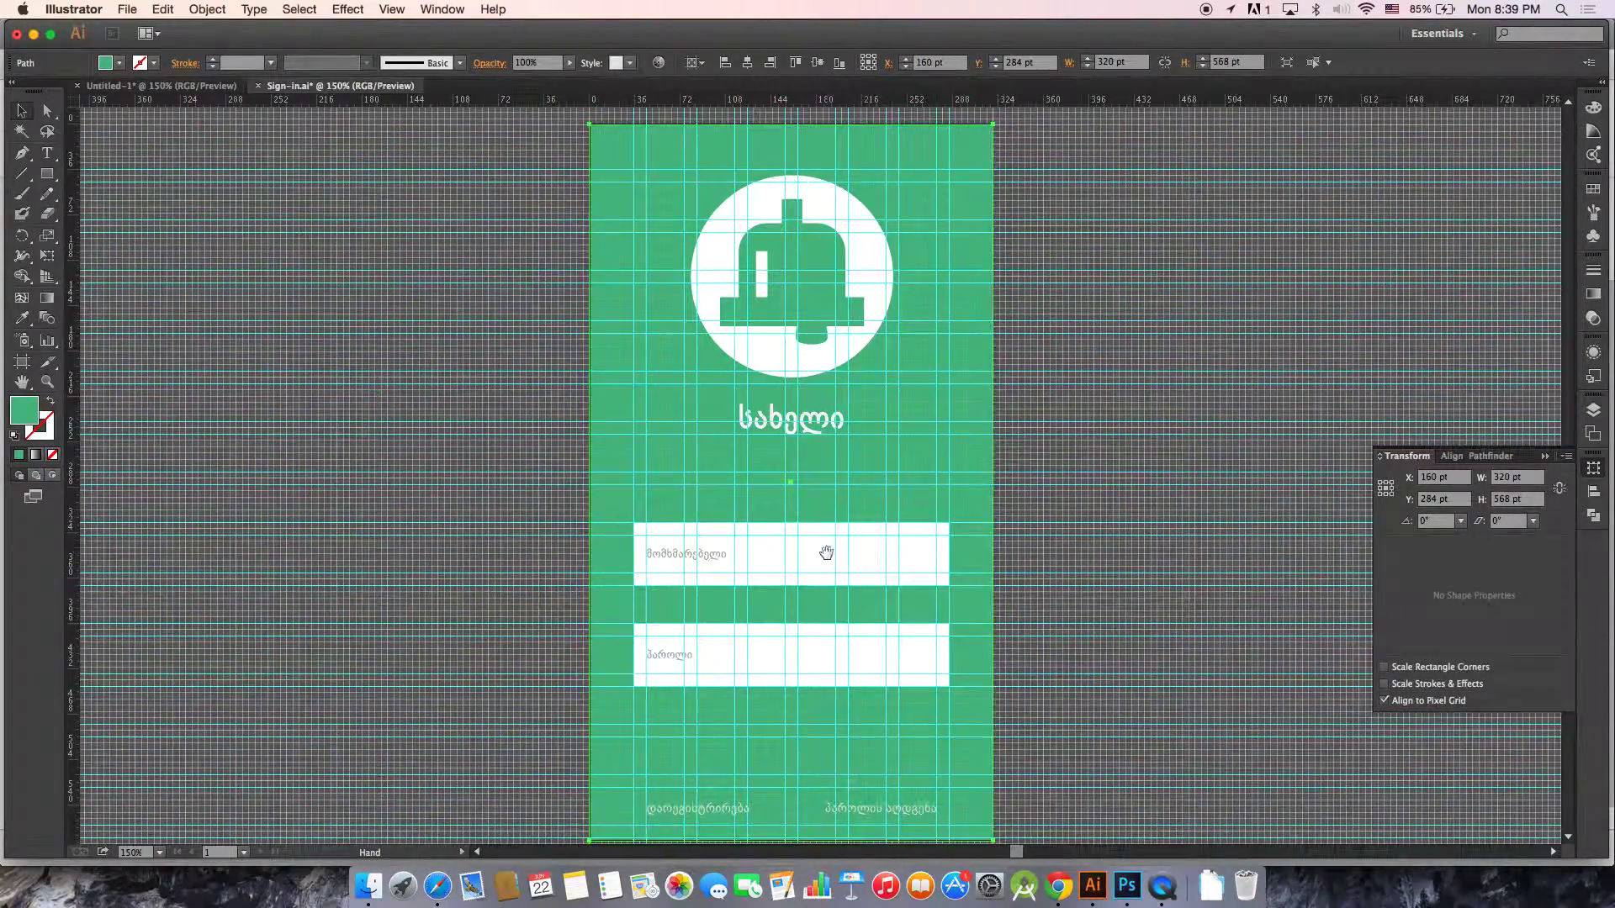
pyautogui.hscroll(4, 869, 487)
pyautogui.hscroll(-3, 877, 451)
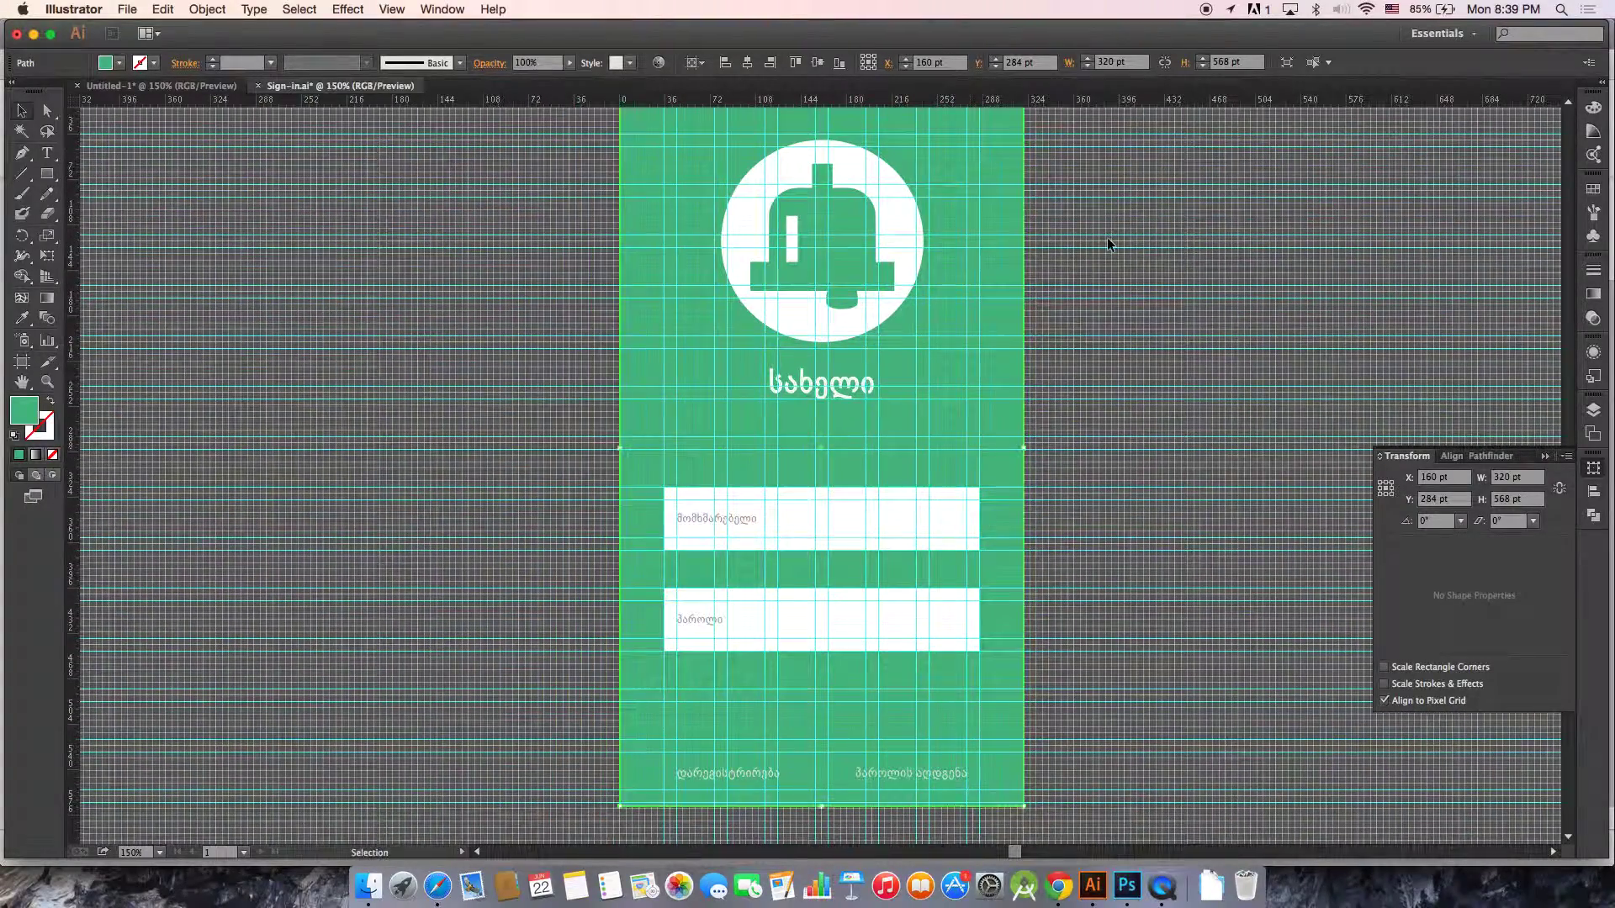
pyautogui.click(1106, 238)
pyautogui.press('super+z')
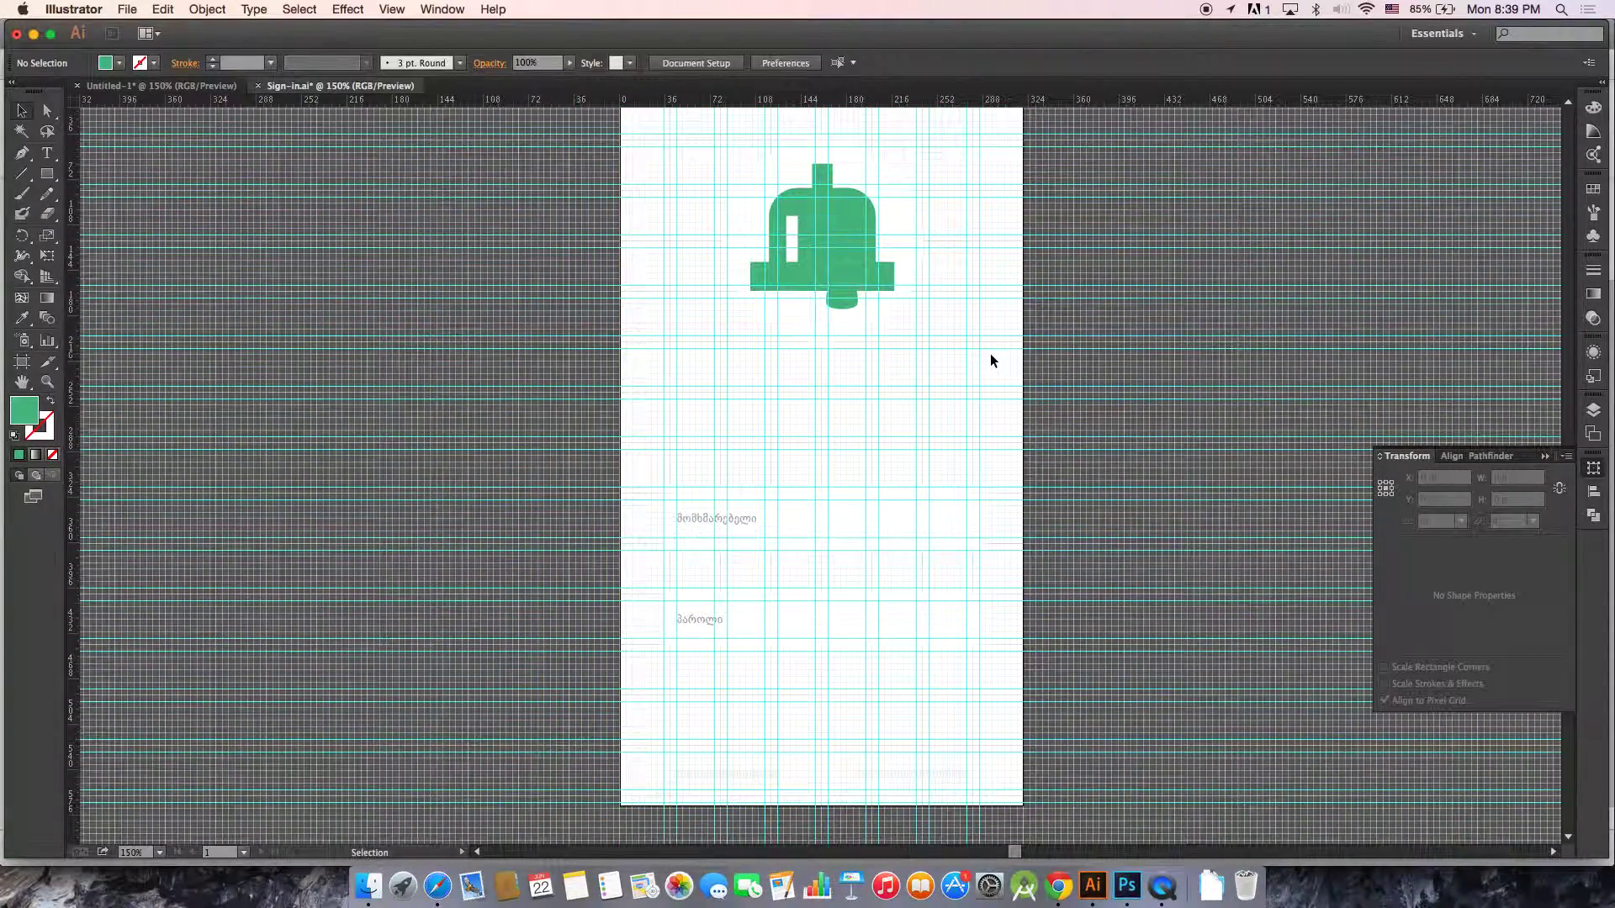
# - Open the design without its background in Save for Web and set the export format to PNG-8
pyautogui.press('super+alt+shift+s')
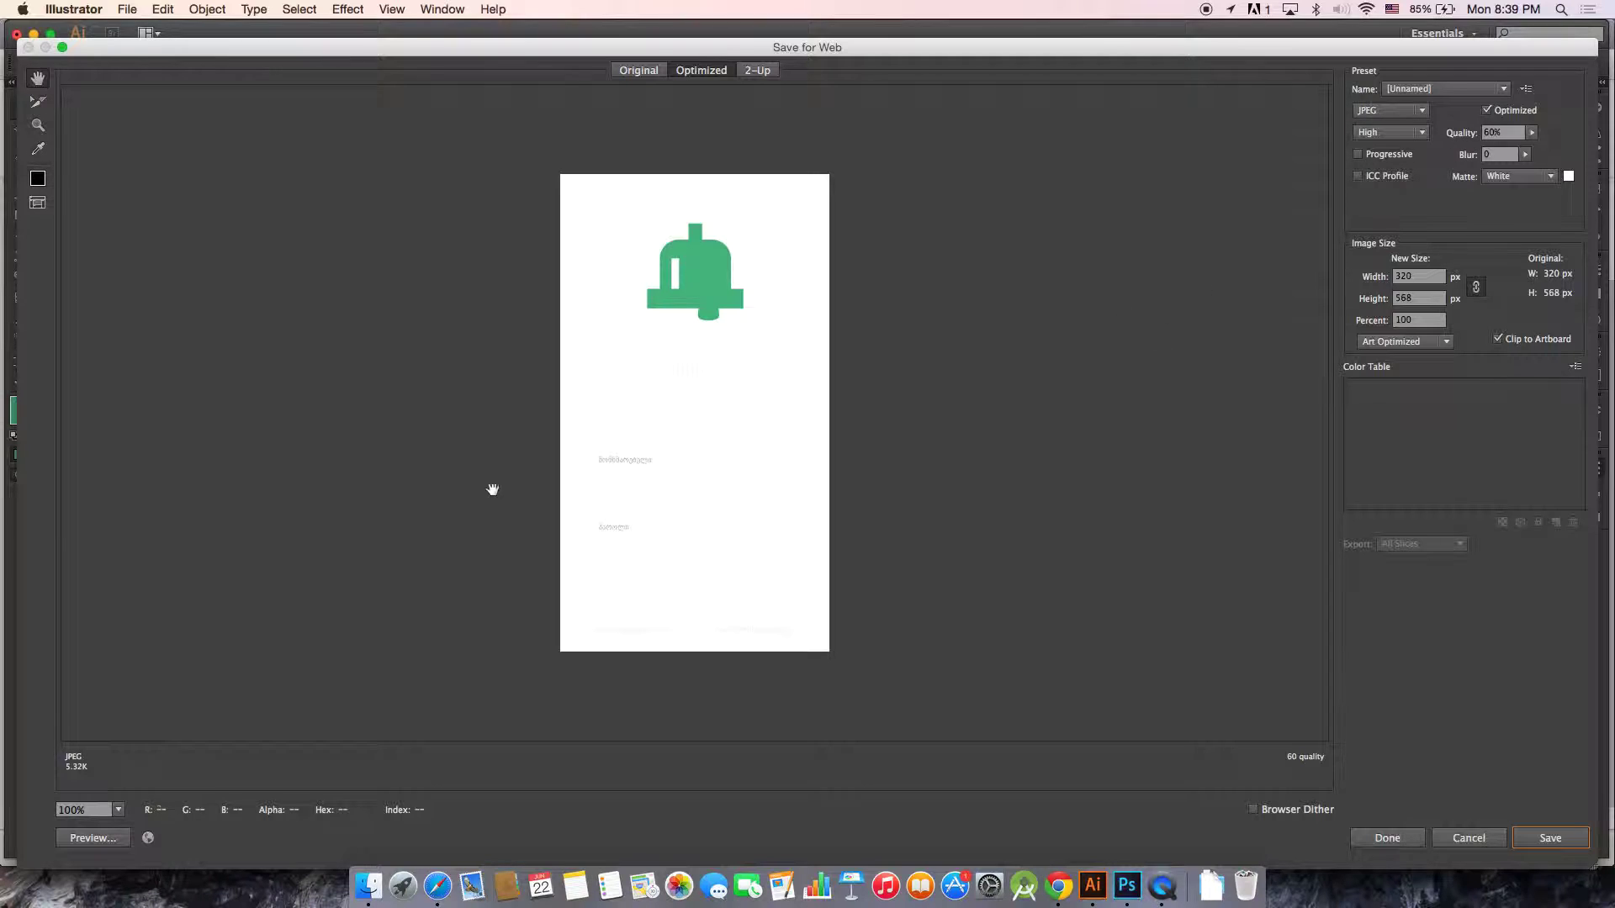
pyautogui.click(1389, 110)
pyautogui.click(1383, 129)
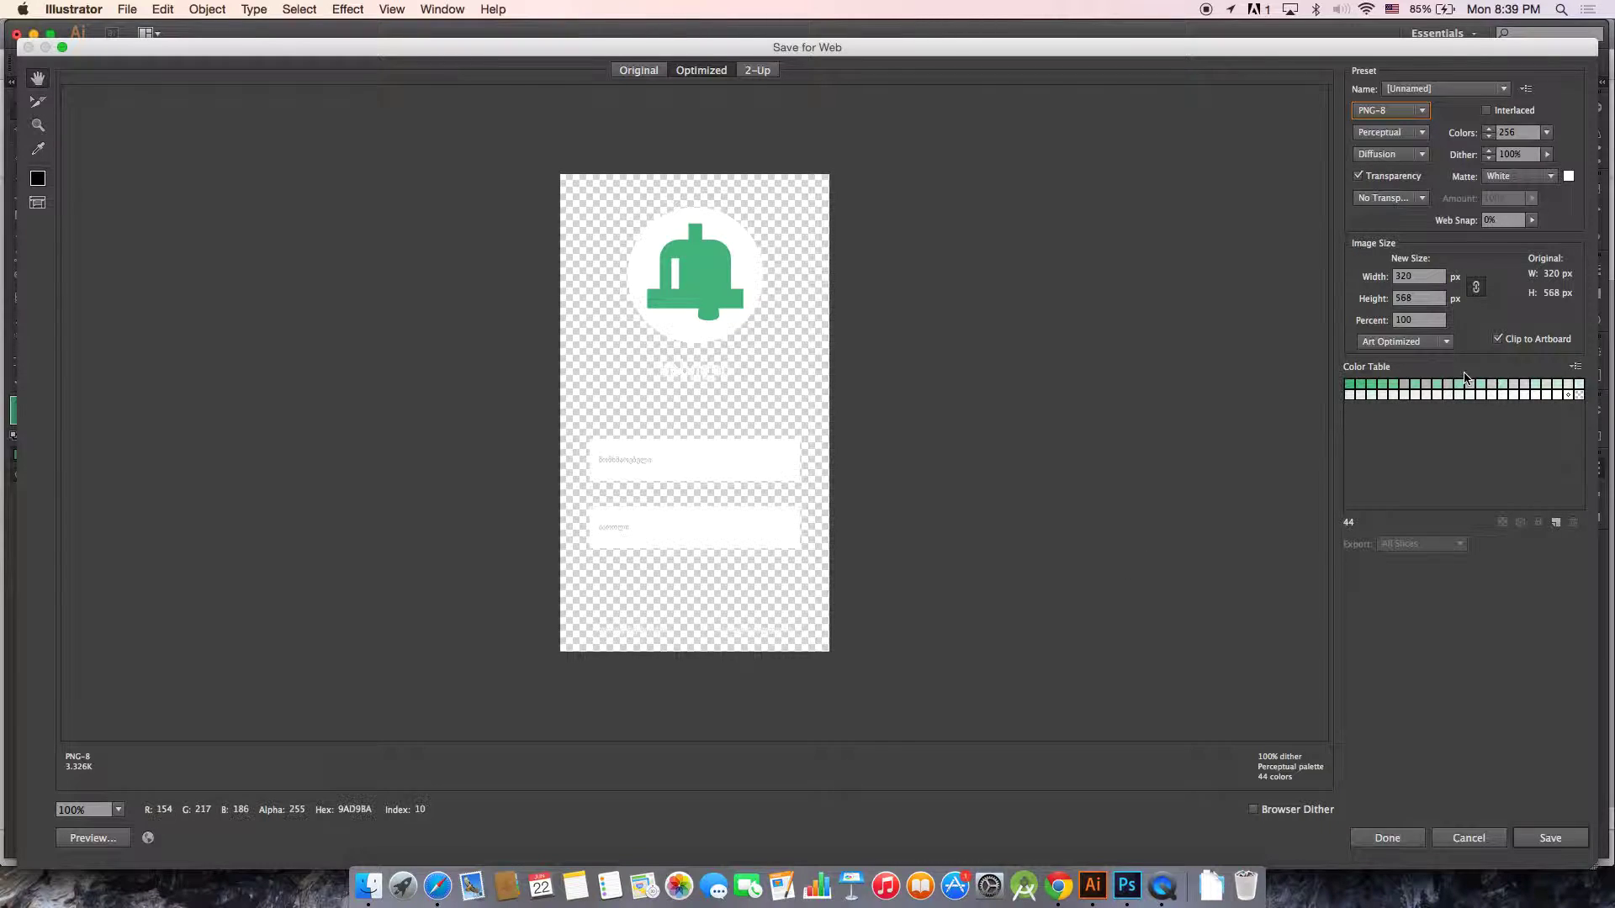
# - Compare the available export formats for the background-free design, return to PNG-8 and close Save for Web without exporting
pyautogui.click(1375, 110)
pyautogui.click(1374, 130)
pyautogui.click(1388, 110)
pyautogui.click(1387, 114)
pyautogui.click(1387, 114)
pyautogui.click(1380, 114)
pyautogui.click(1376, 114)
pyautogui.click(1376, 115)
pyautogui.click(1388, 110)
pyautogui.click(1379, 145)
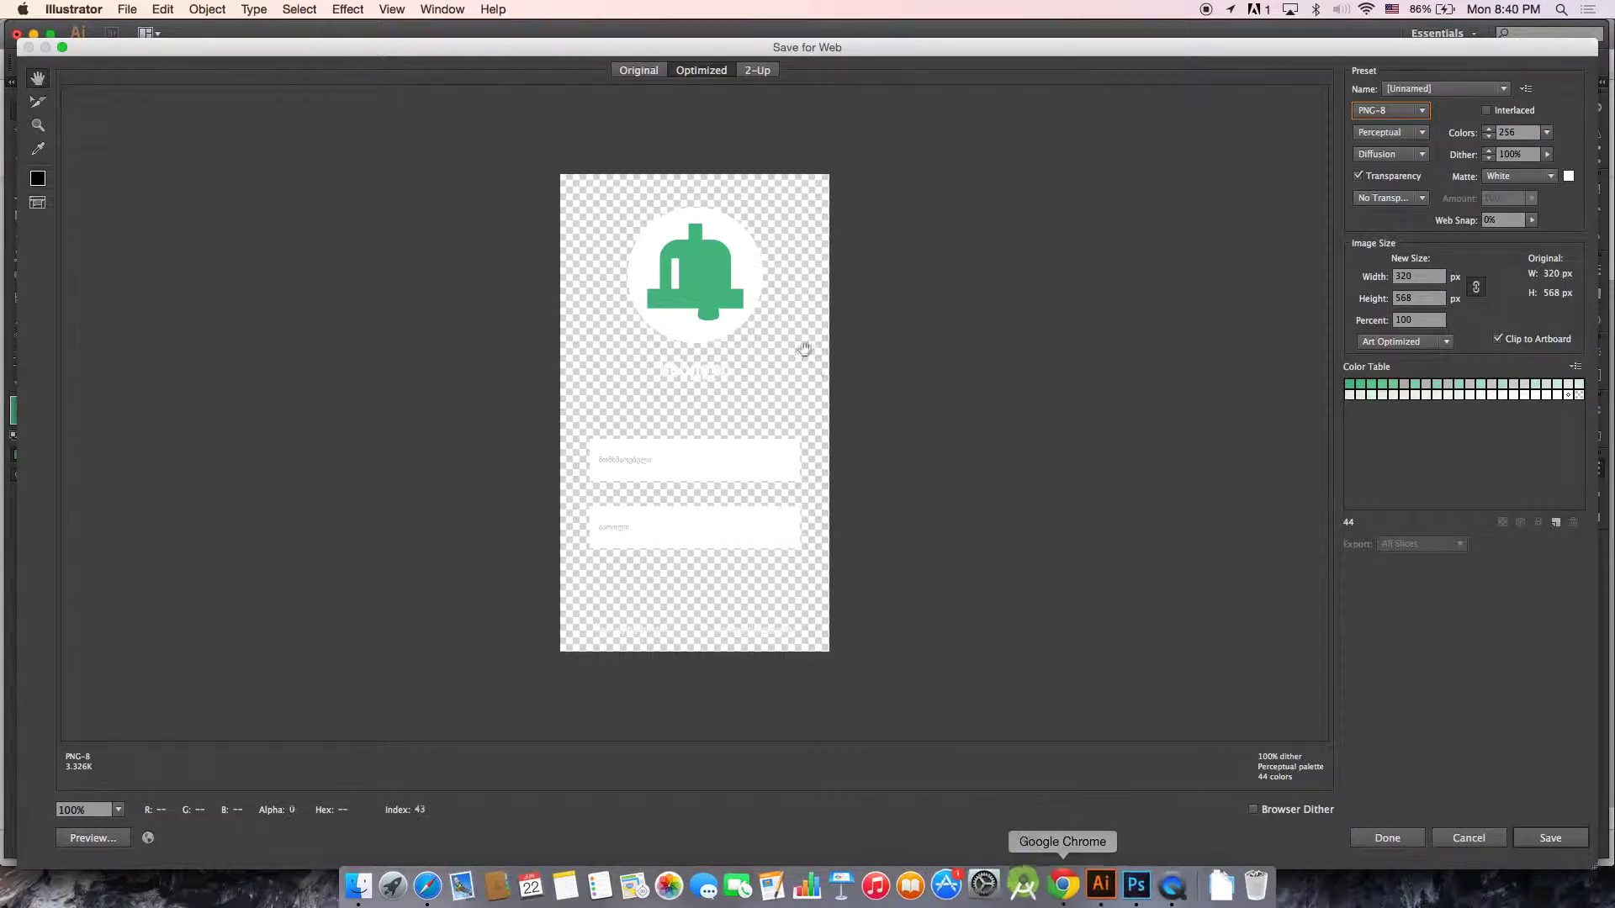
pyautogui.press('Escape')
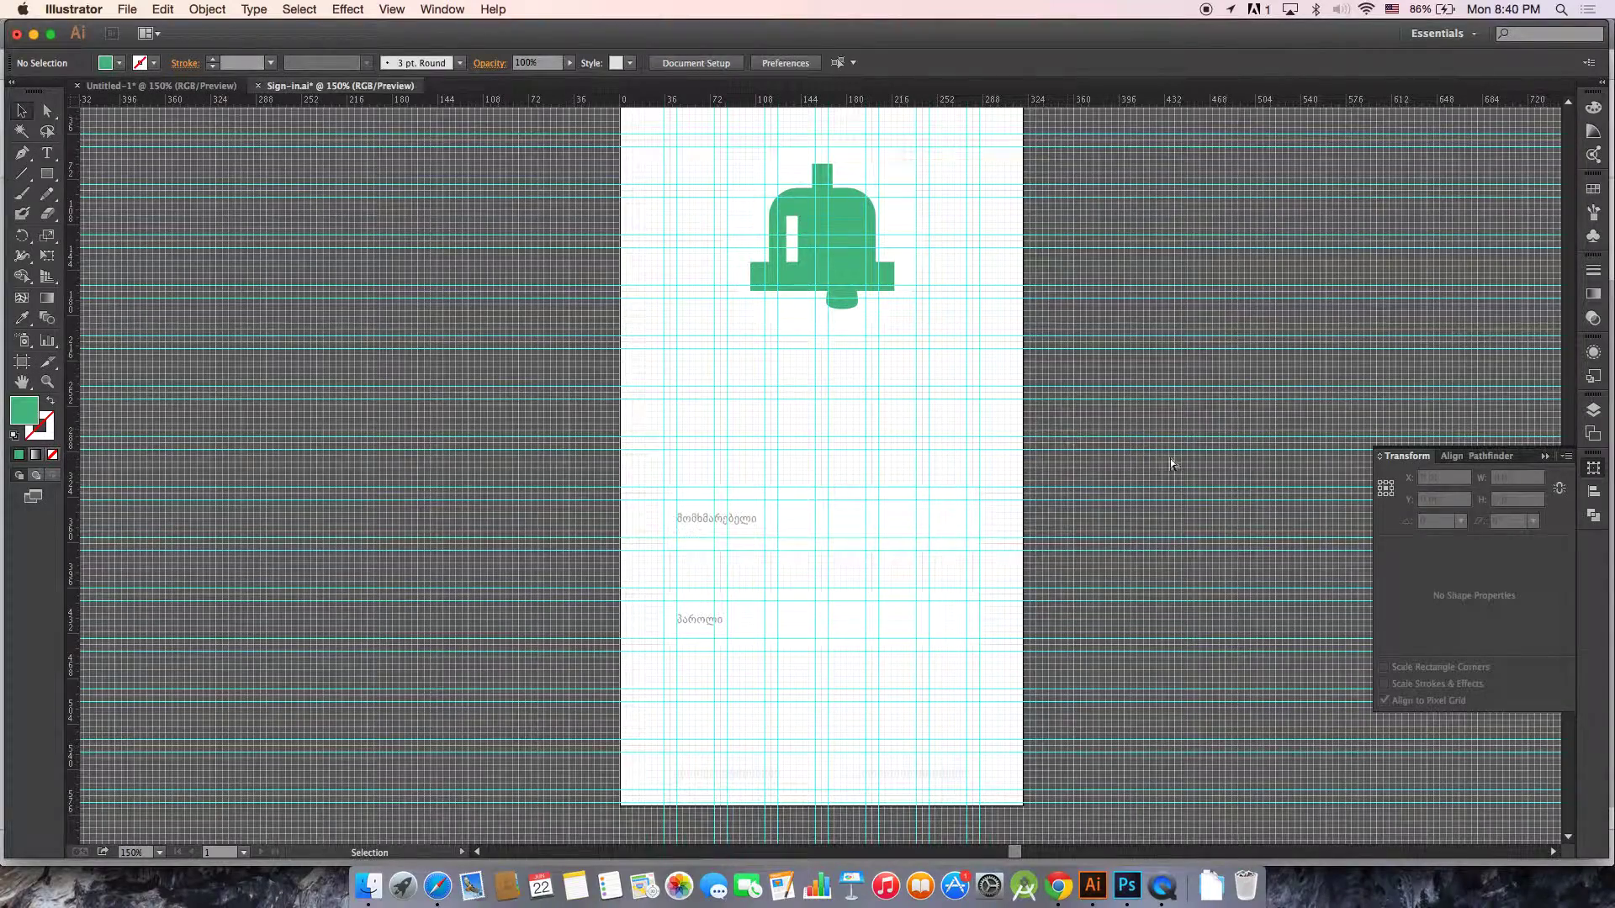
# - Restore the green background rectangle behind the sign-in design
pyautogui.moveTo(911, 406); pyautogui.dragTo(894, 541)
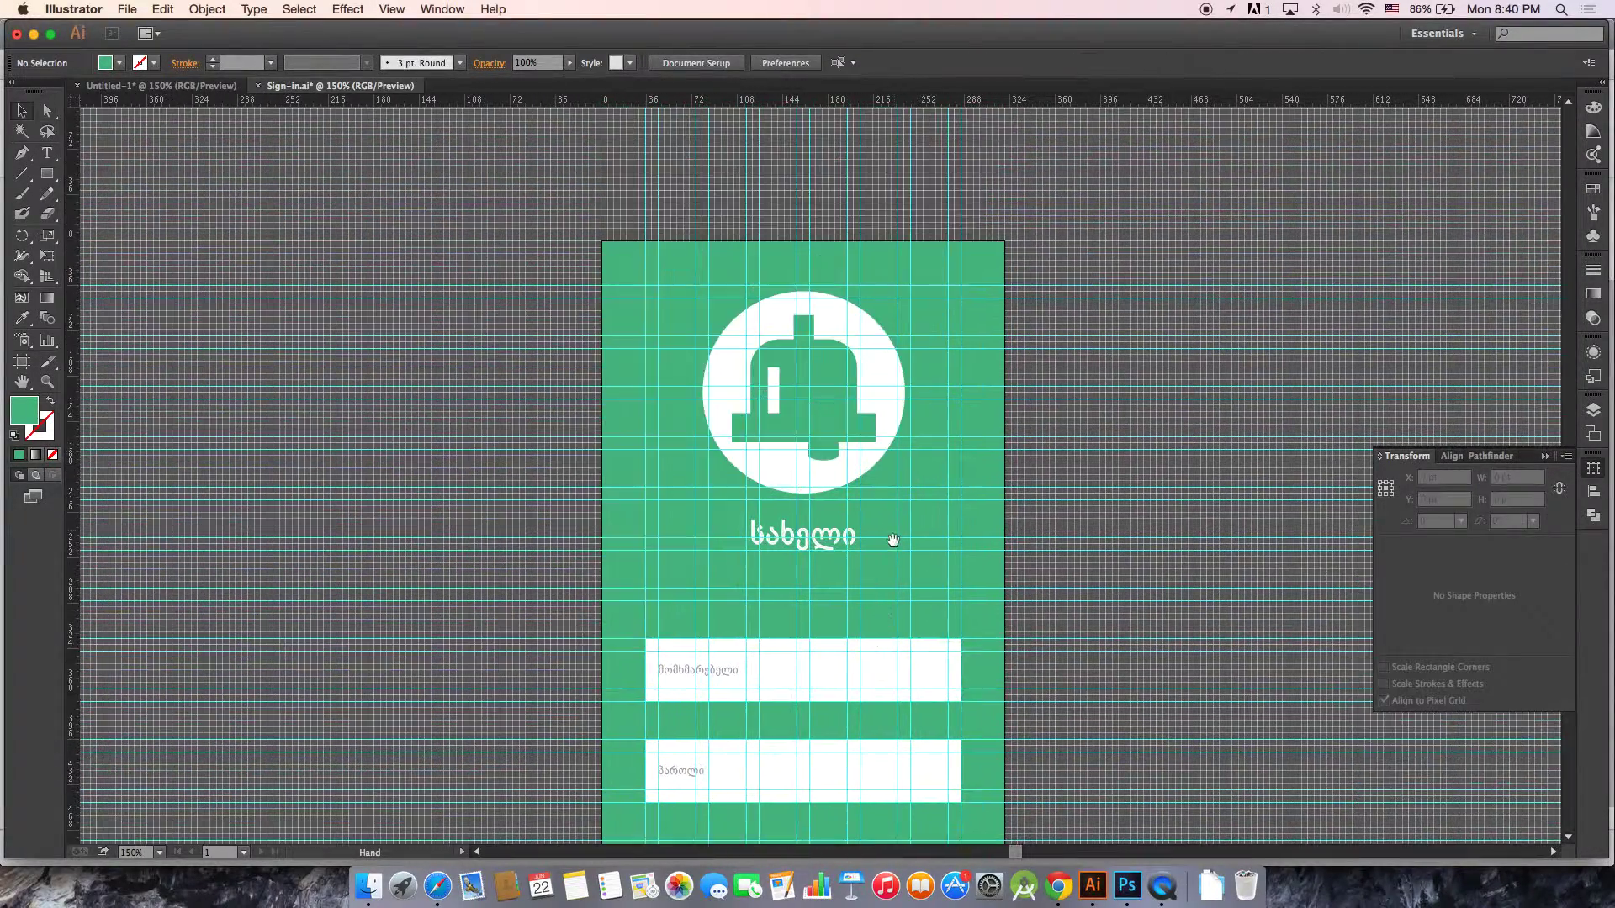
pyautogui.scroll(-5, 893, 541)
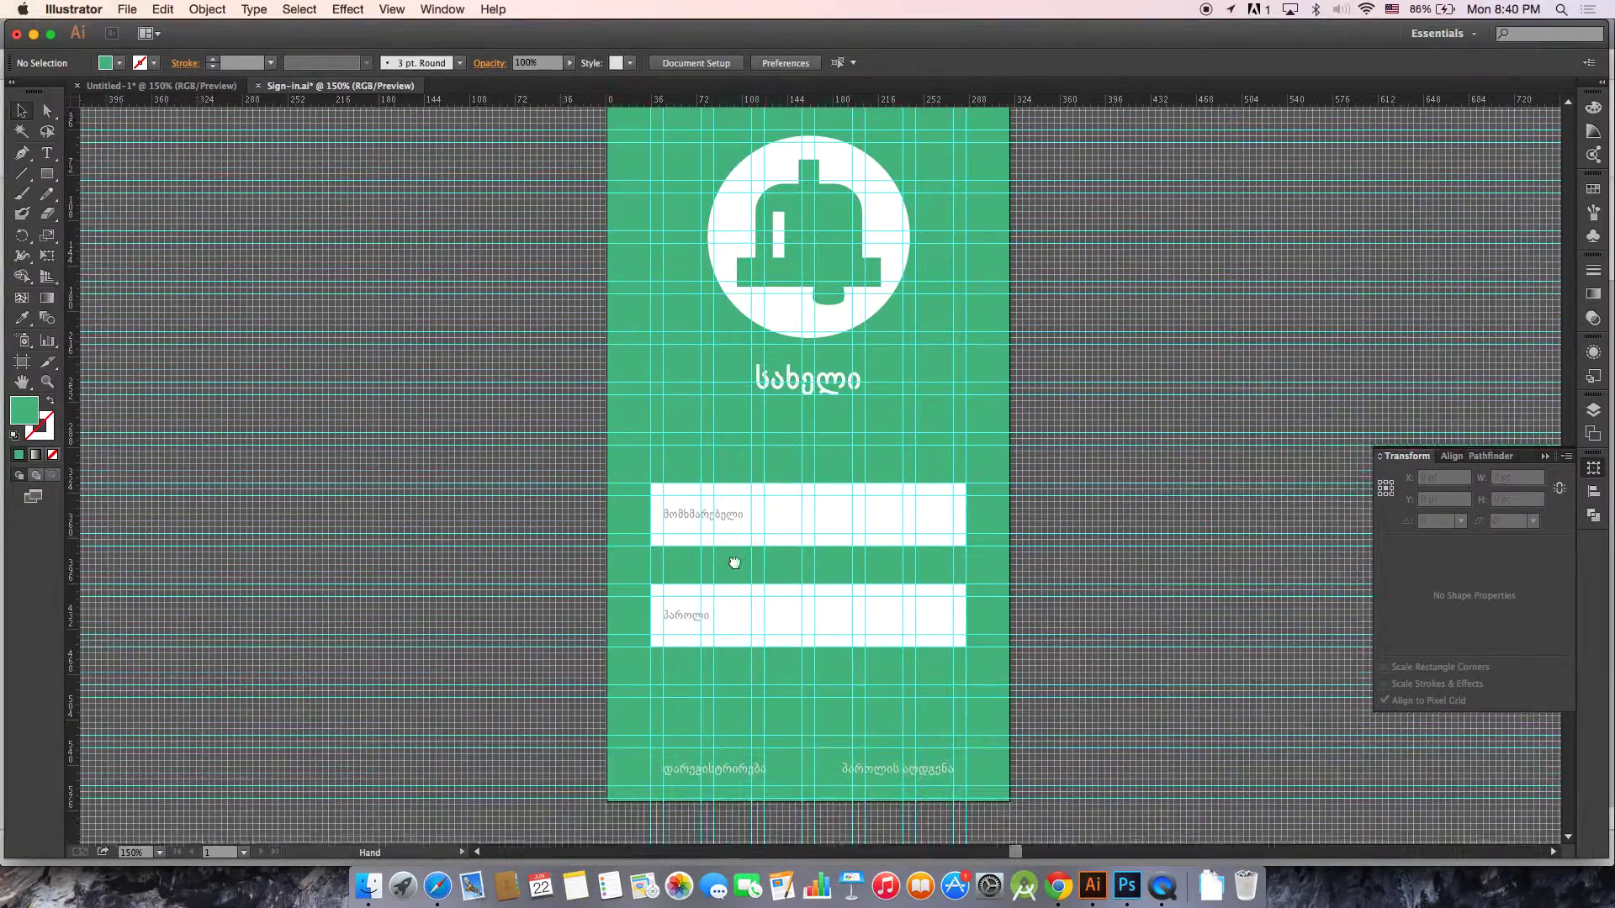
pyautogui.press('v')
# - Select the green background rectangle and display its full RGB fill values, leaving nothing selected at the end
pyautogui.click(823, 409)
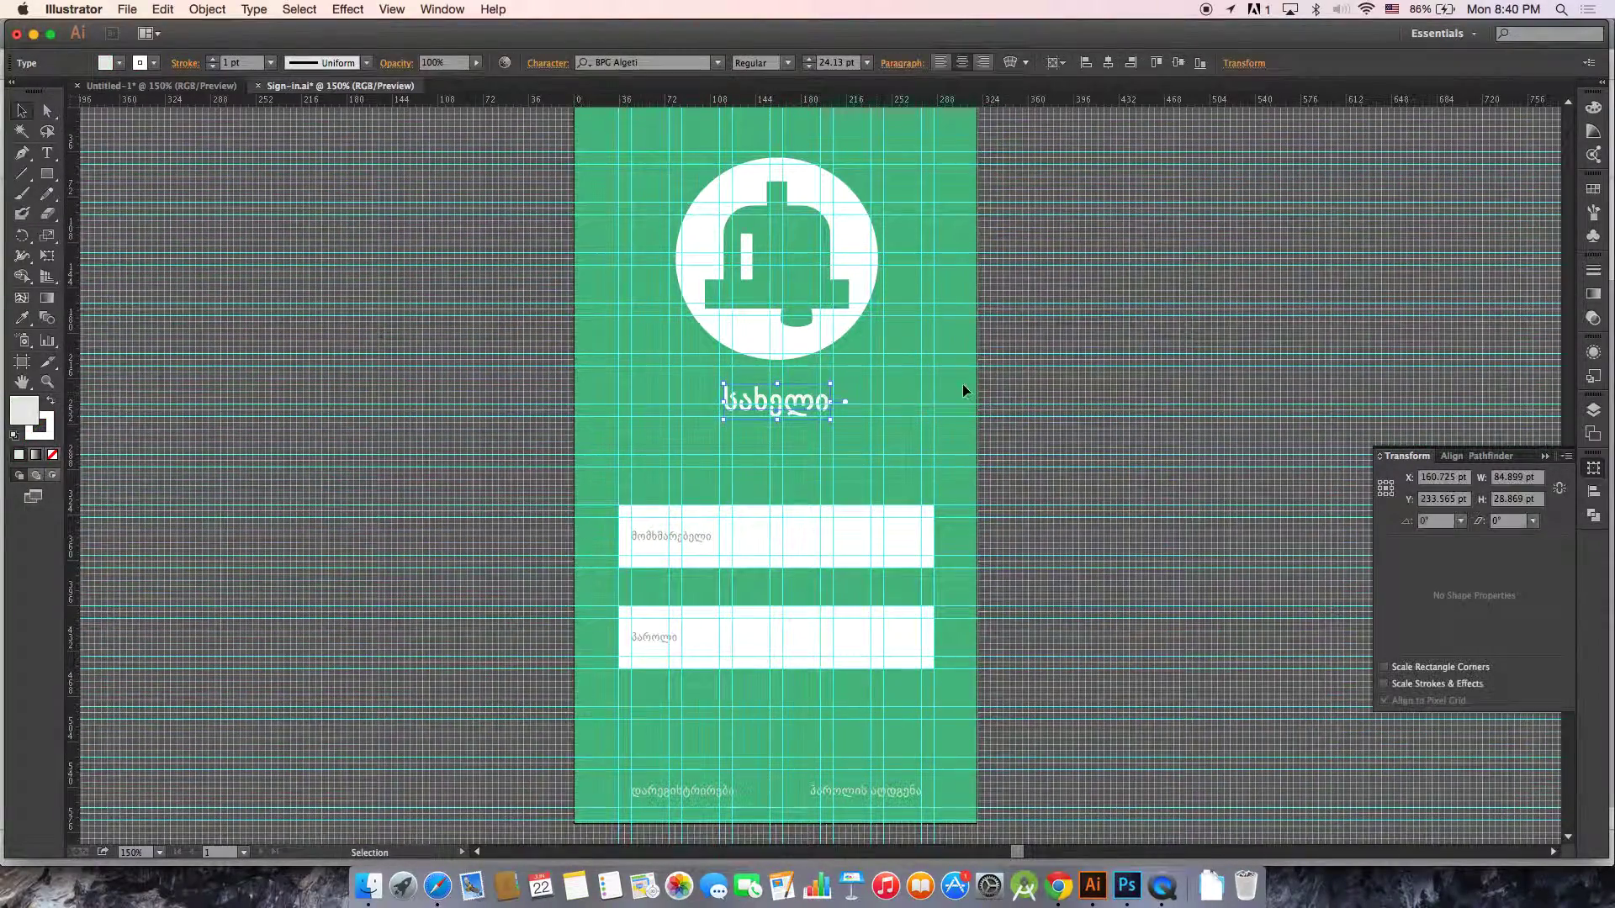
pyautogui.click(964, 387)
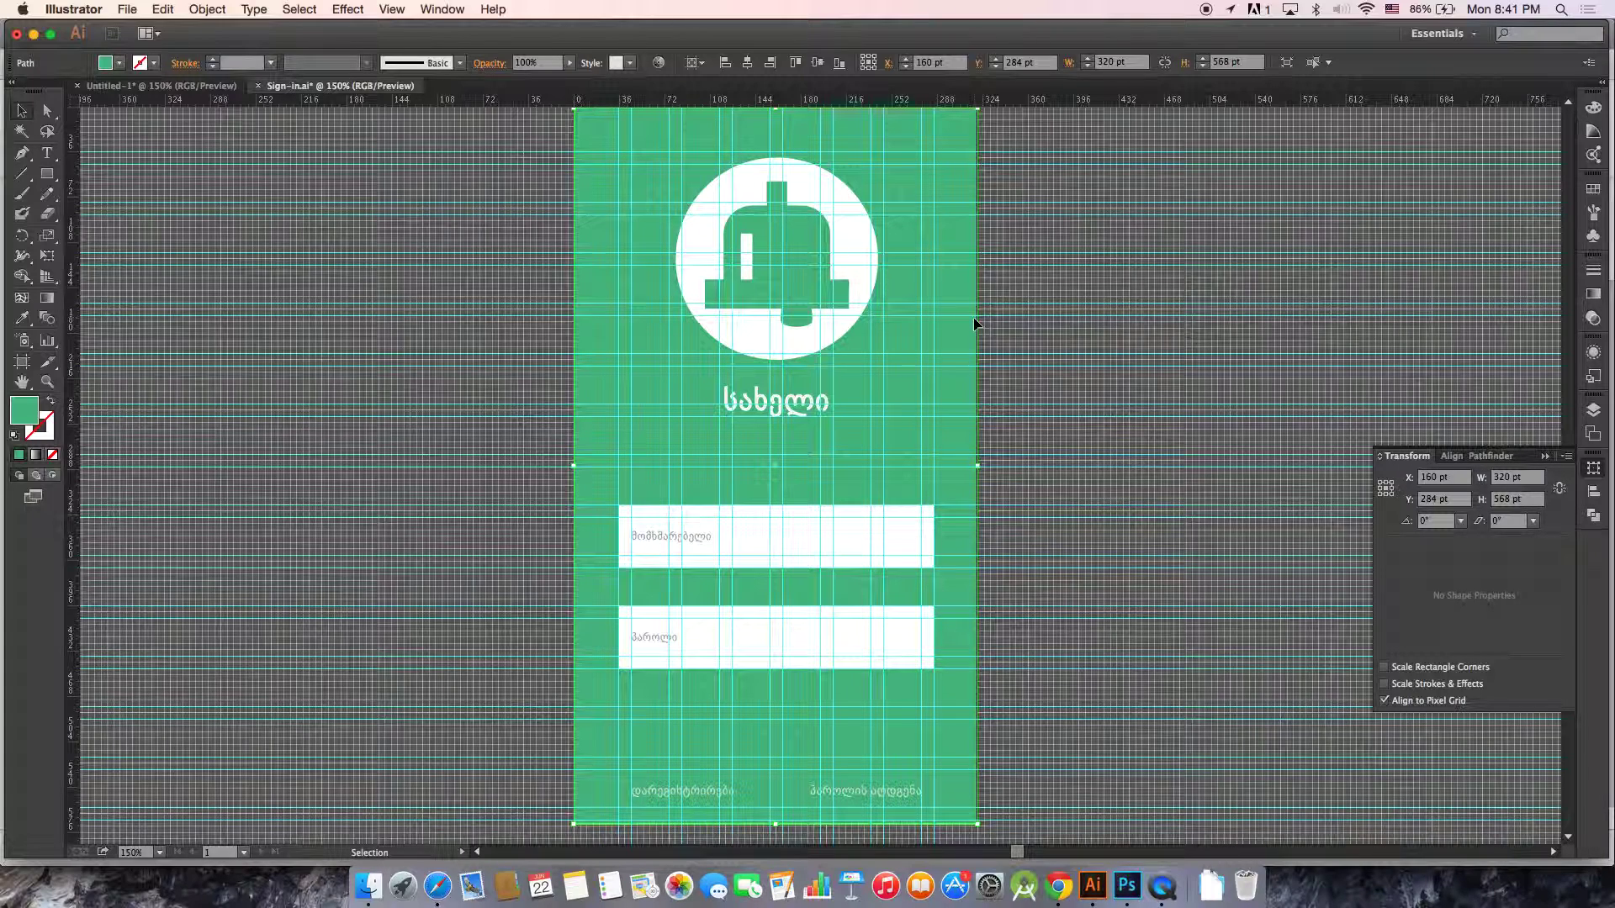
pyautogui.click(1589, 112)
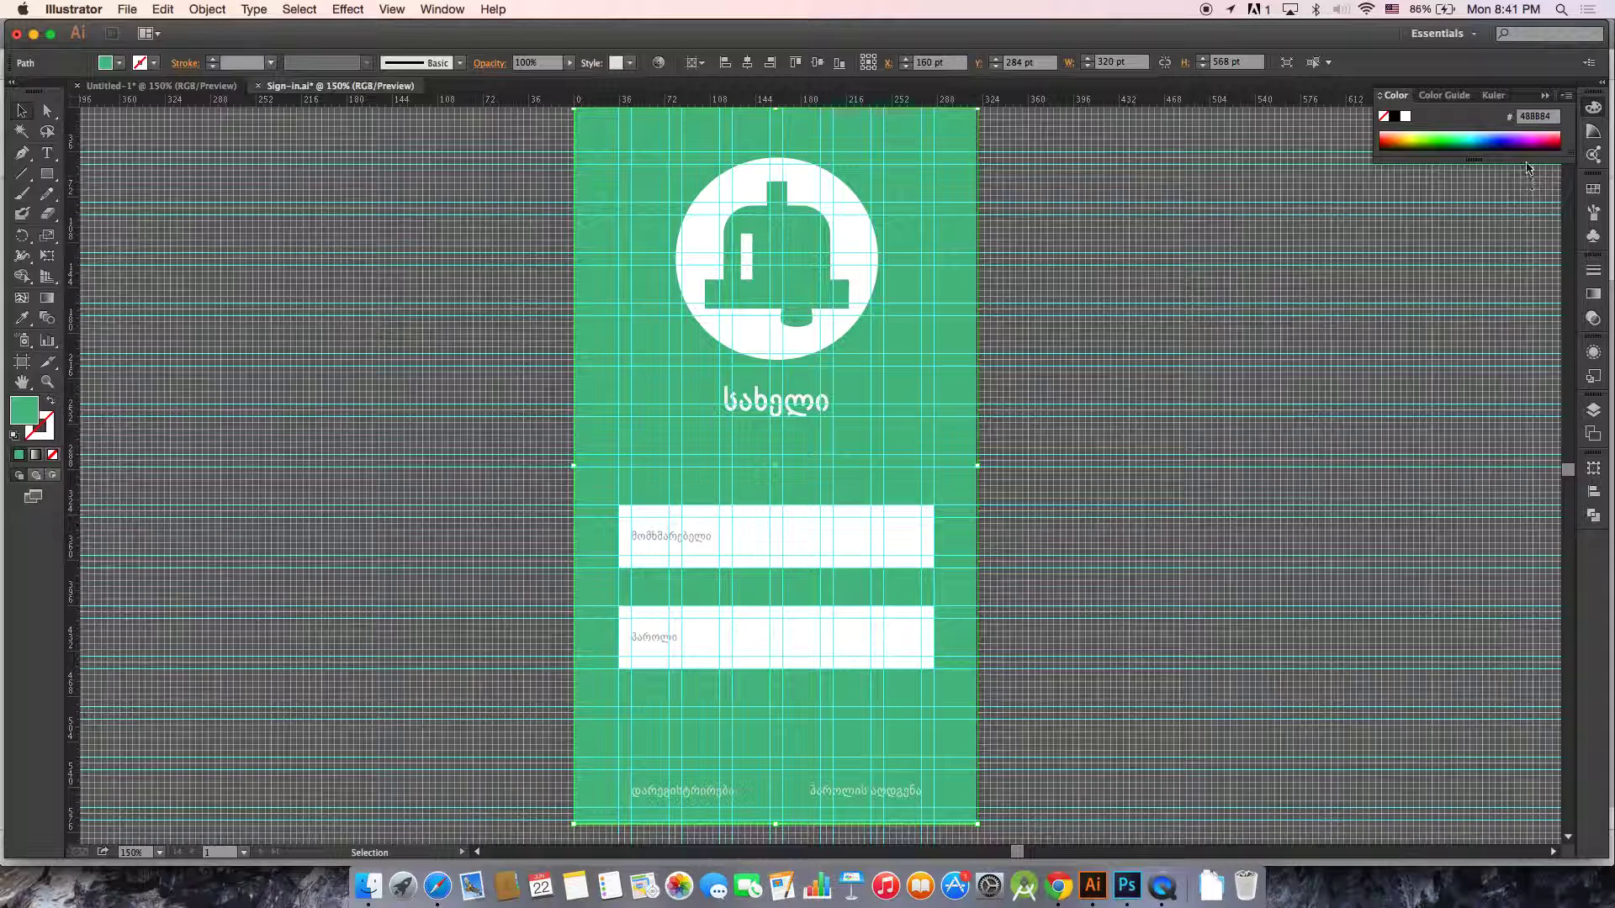
pyautogui.click(1380, 97)
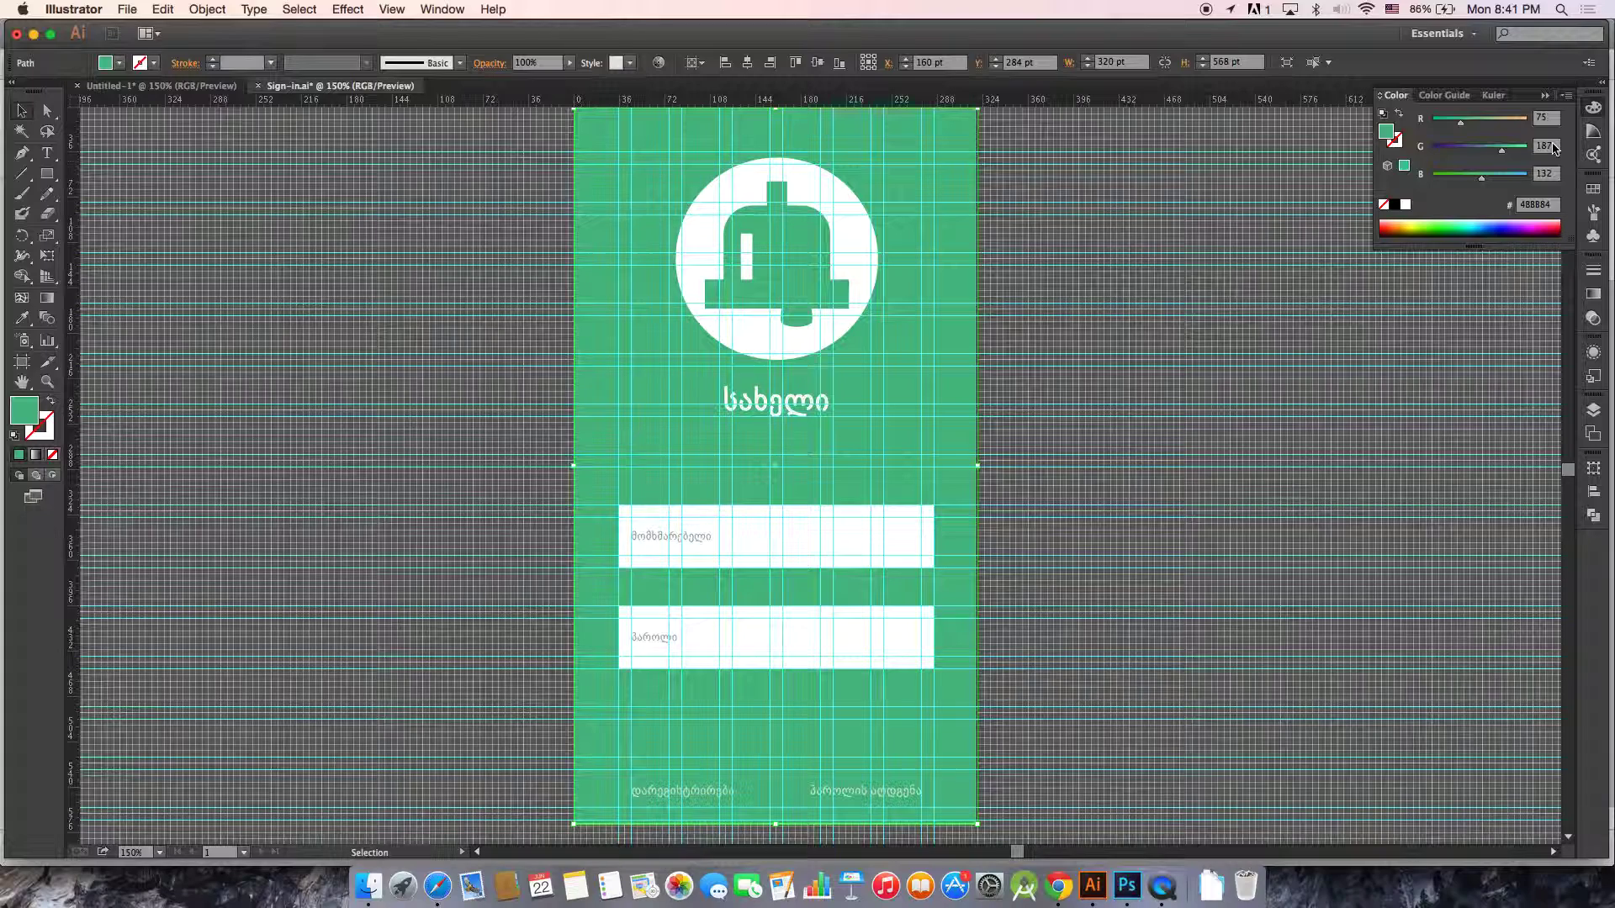
pyautogui.click(1107, 263)
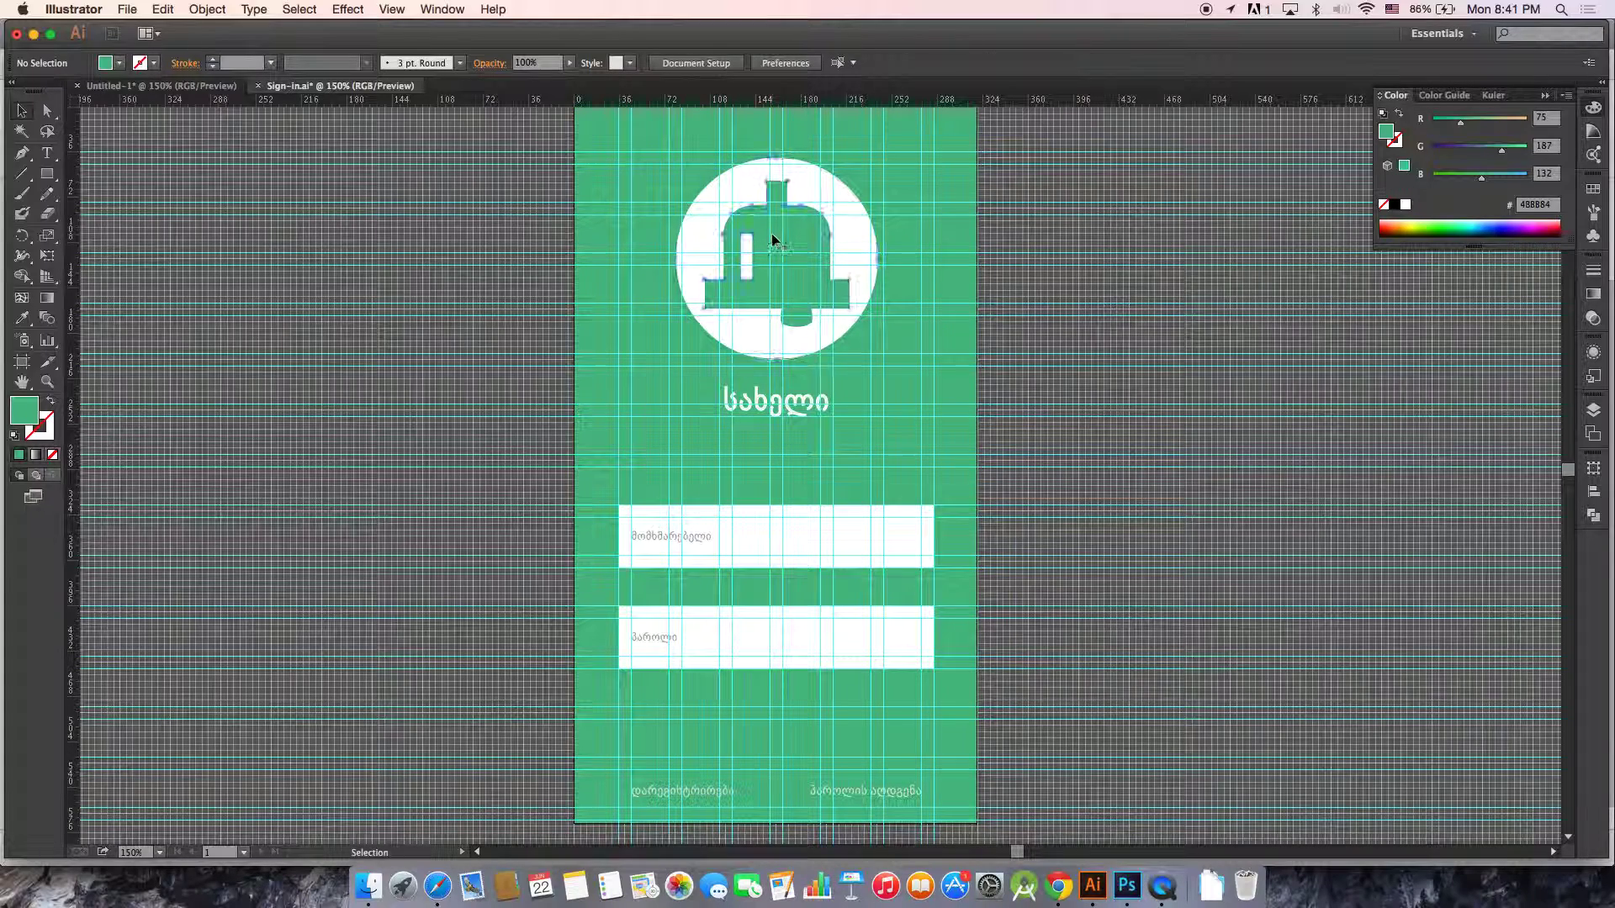
# - Try deleting the green background behind the bell logo, undo the deletion and clear the selection
pyautogui.click(816, 230)
pyautogui.click(951, 271)
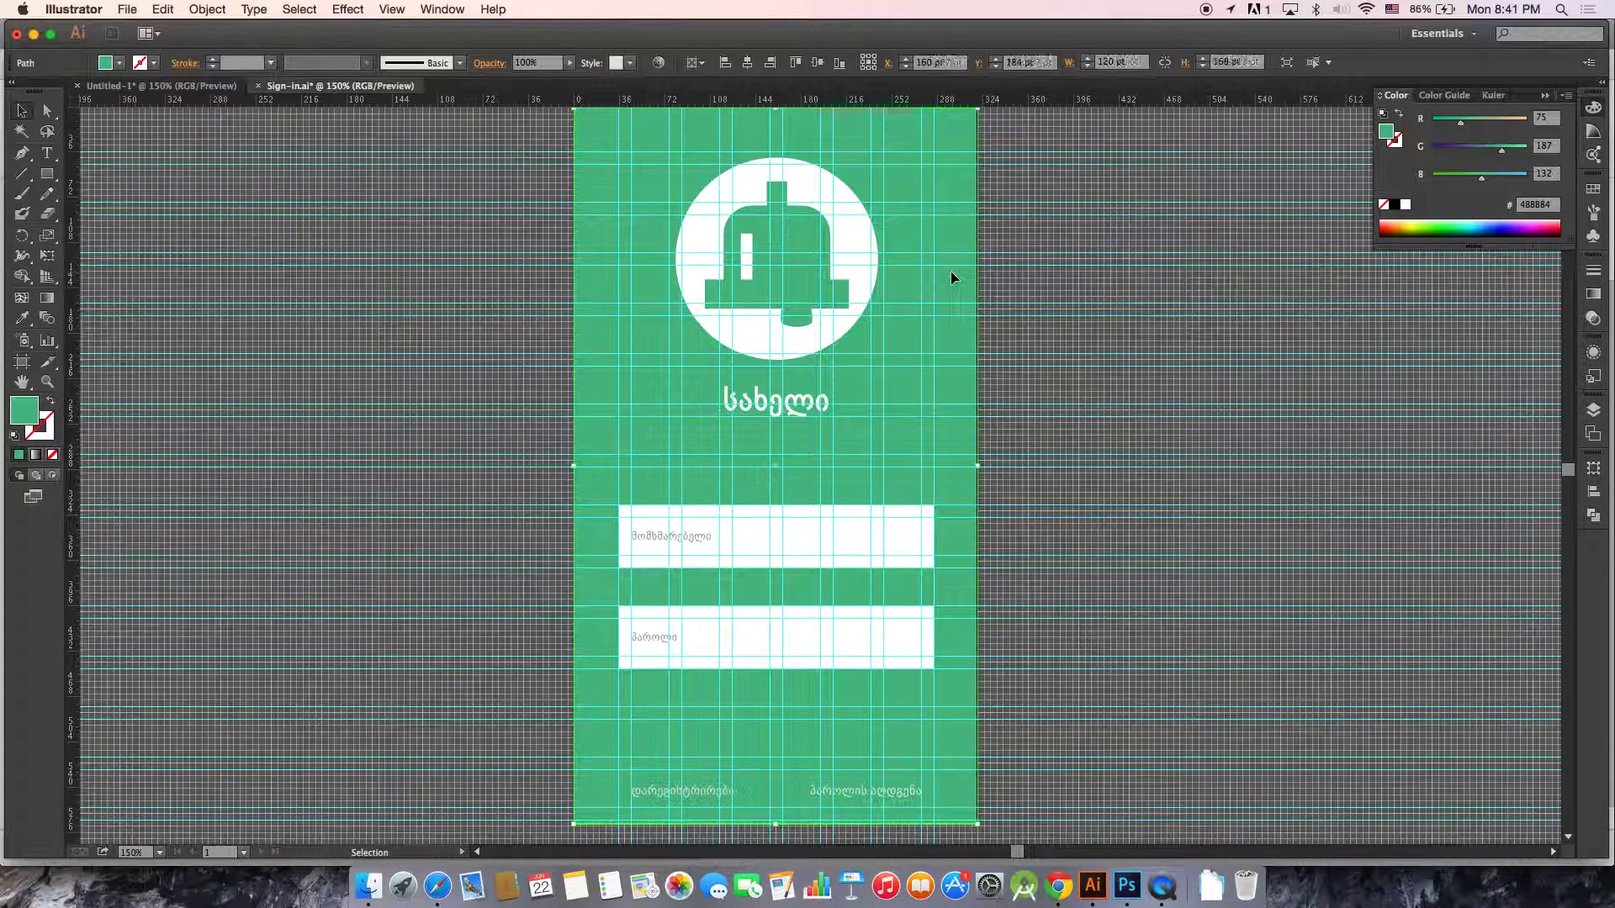
pyautogui.press('Delete')
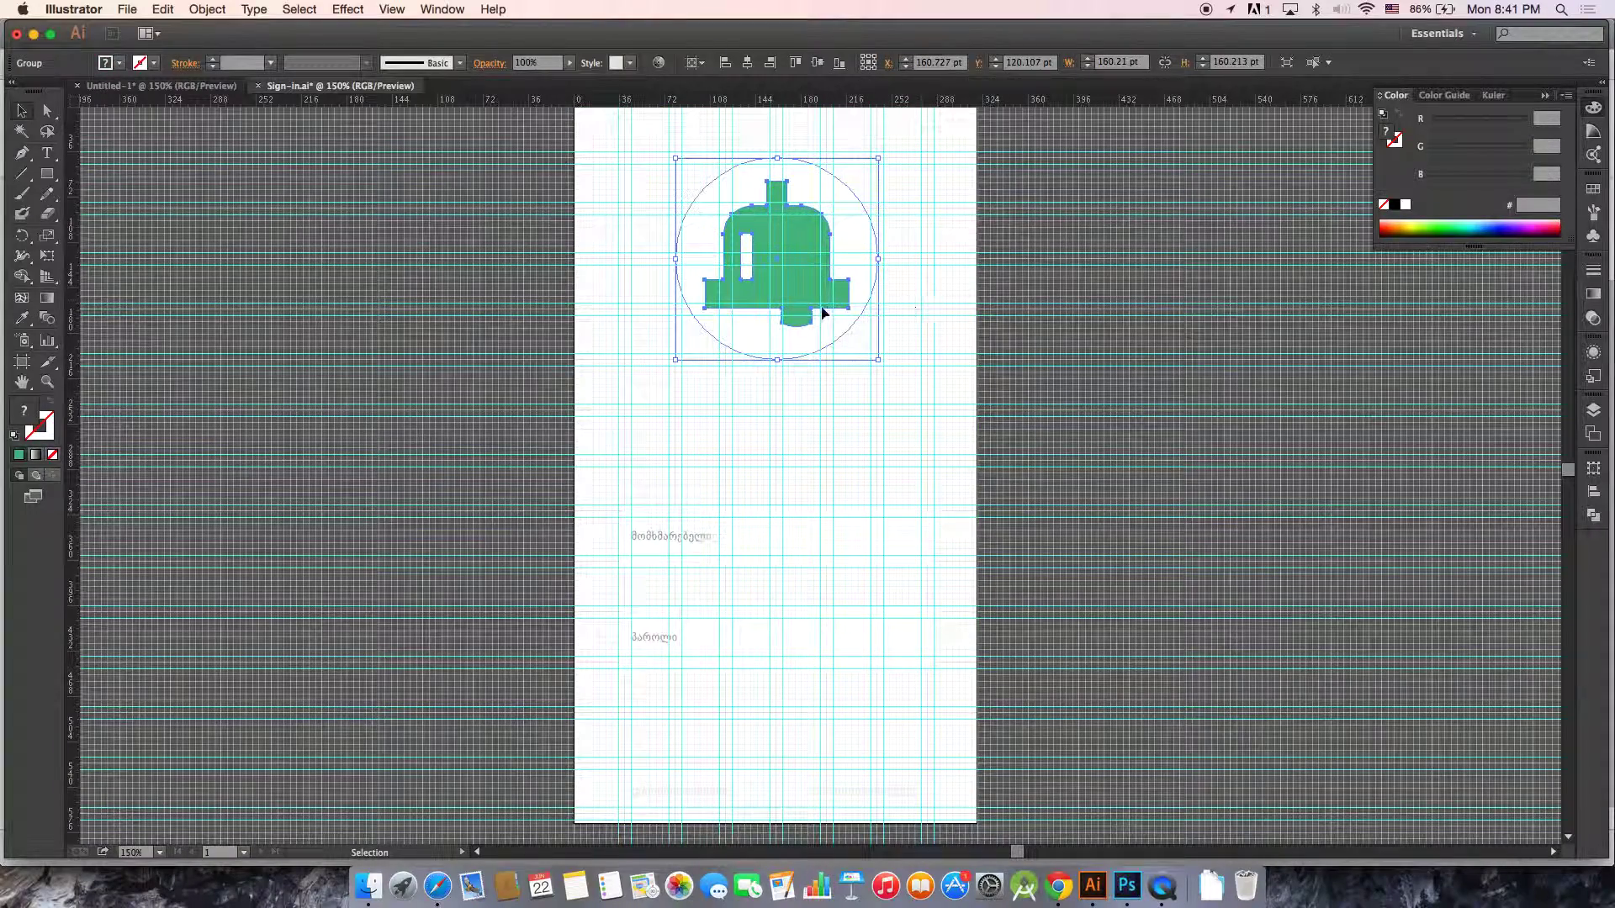
pyautogui.press('super+z')
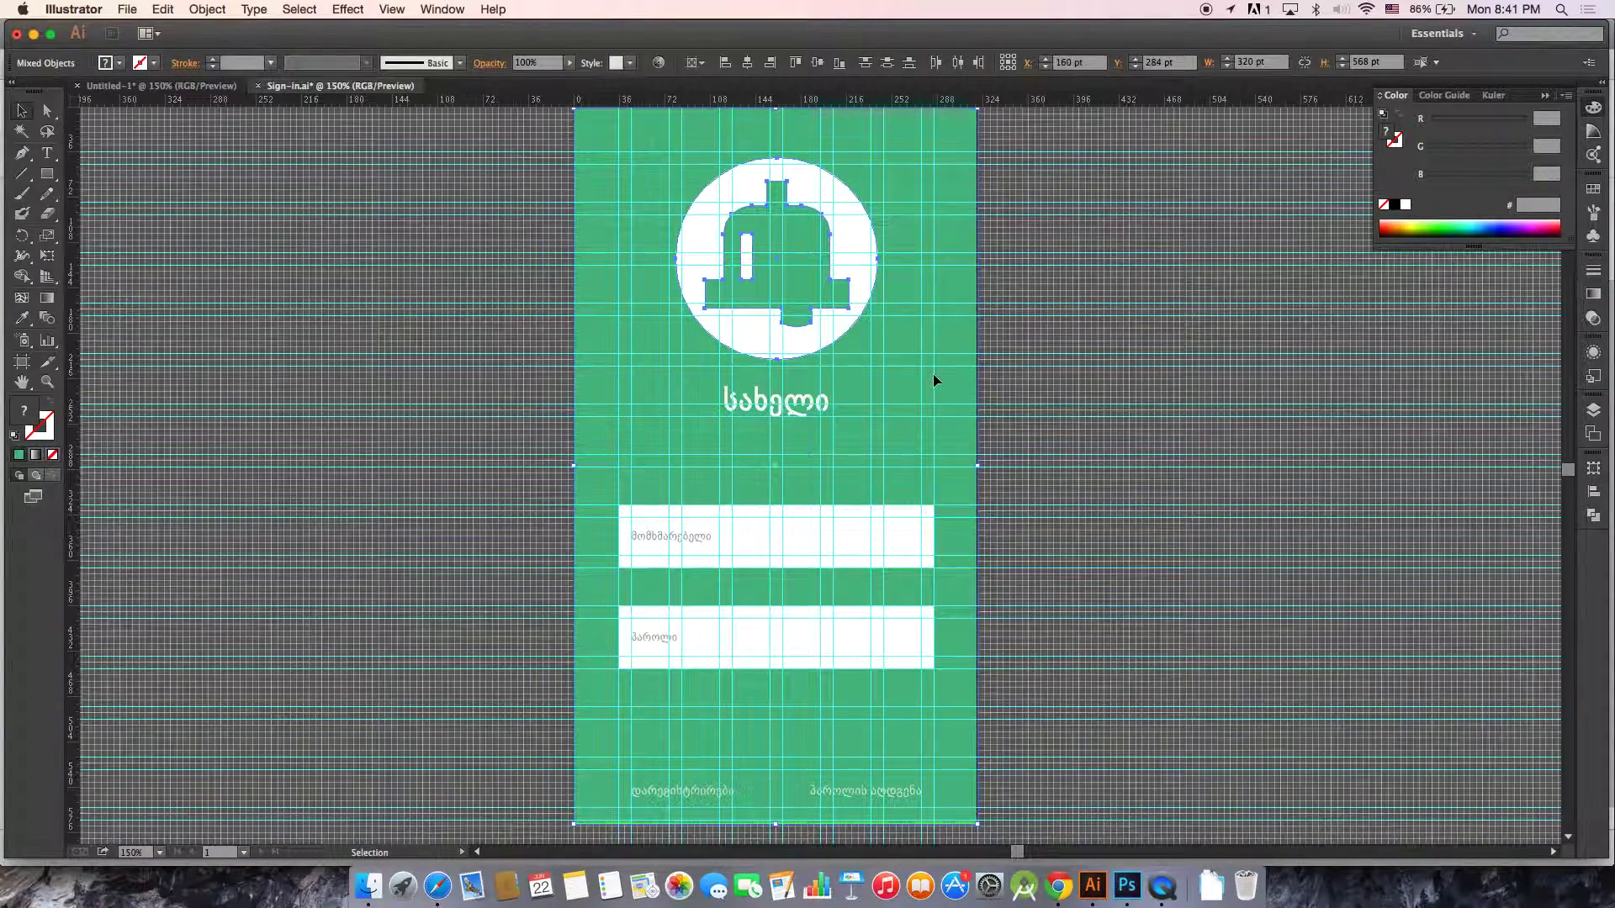
pyautogui.click(299, 418)
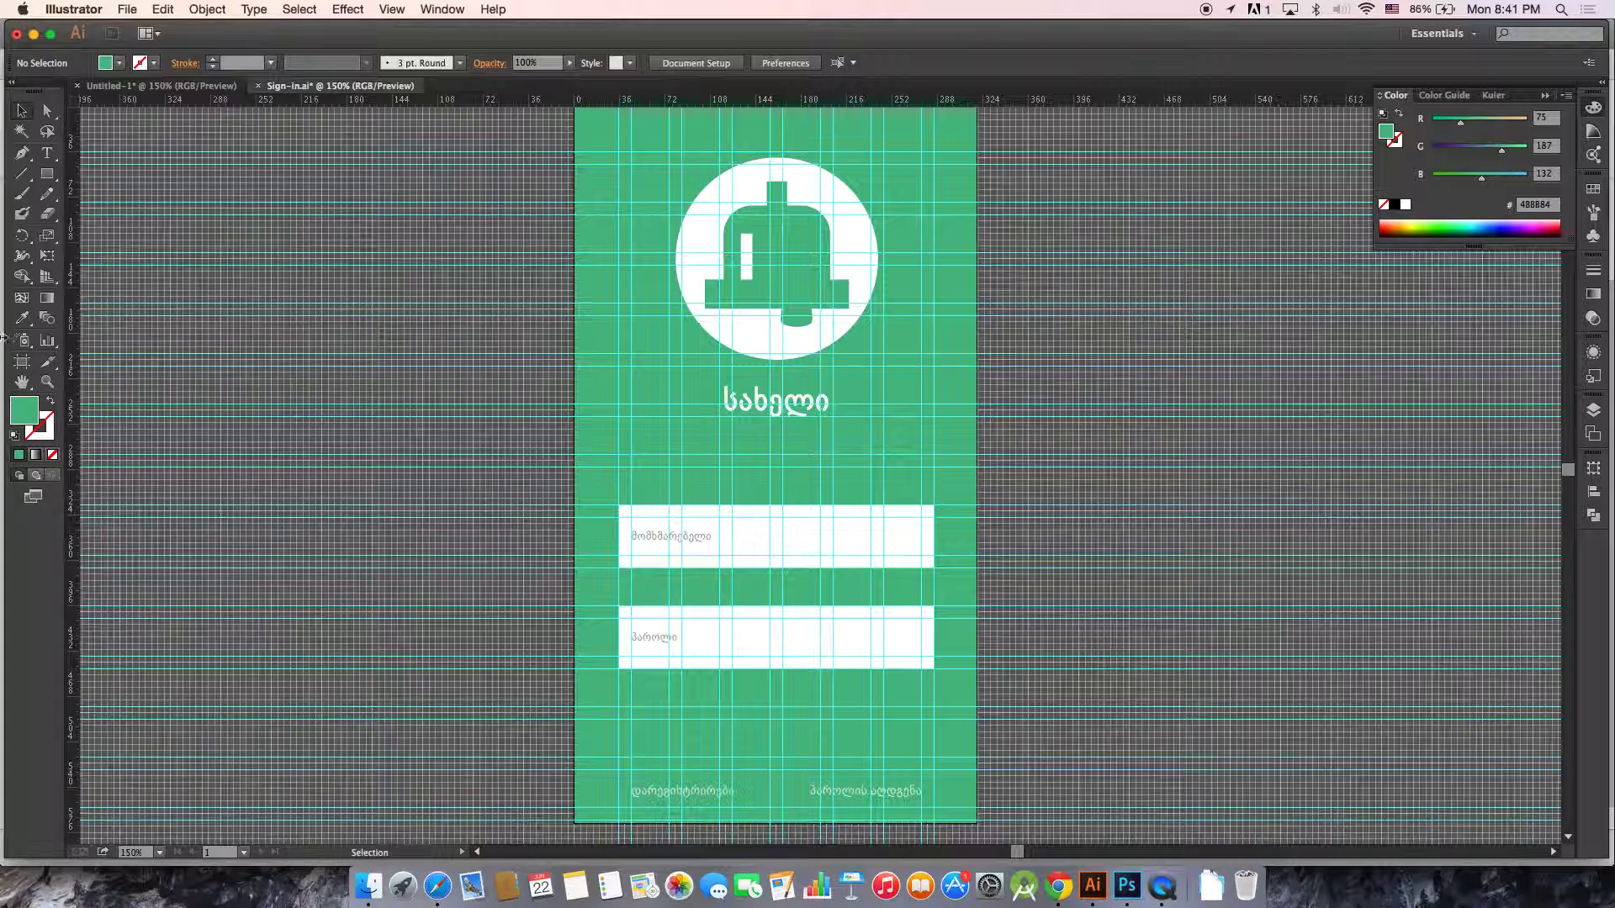
# - Fit the artboard to the bell logo's circle and extend its lower edge past the title text to about 205 px high
pyautogui.click(21, 361)
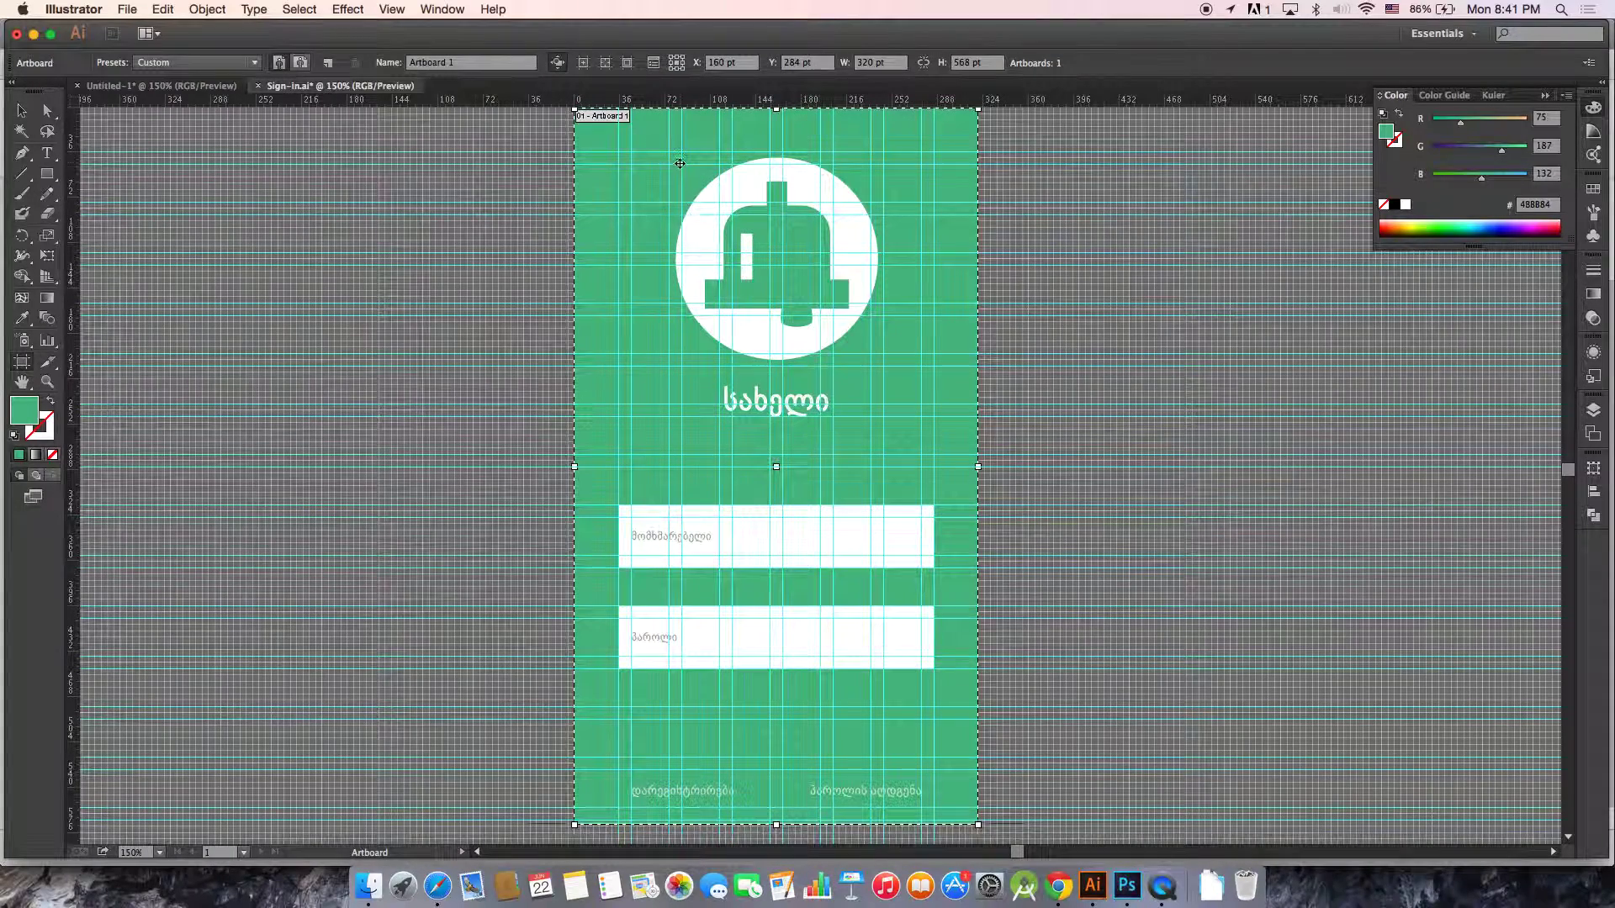
pyautogui.click(700, 194)
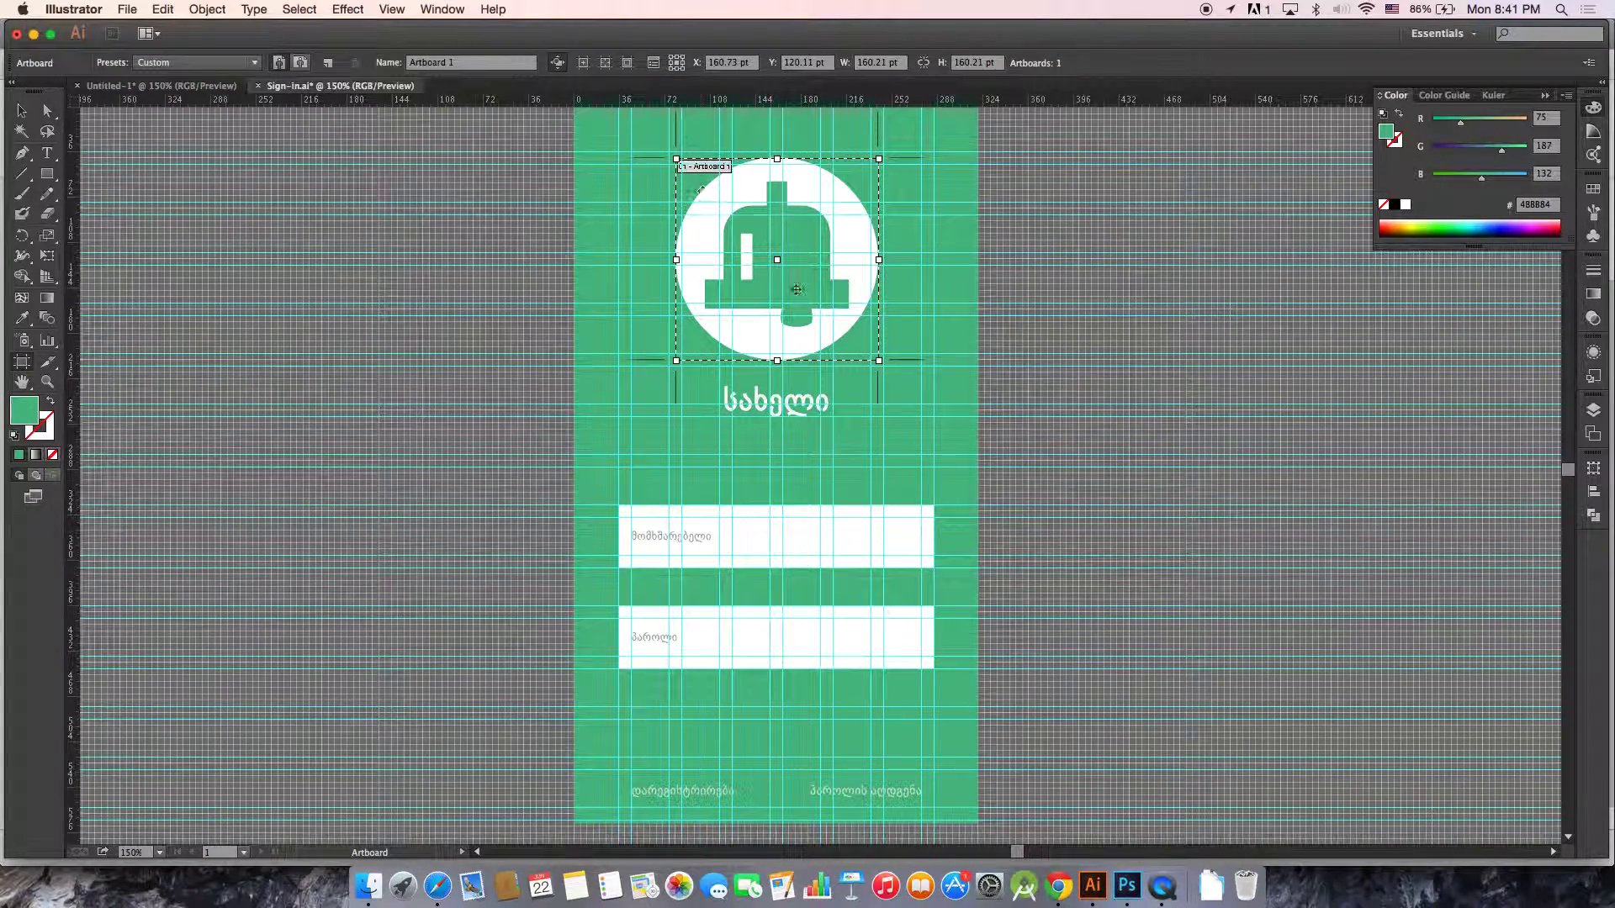
pyautogui.keyDown('super'); pyautogui.click(774, 313); pyautogui.keyUp('super')
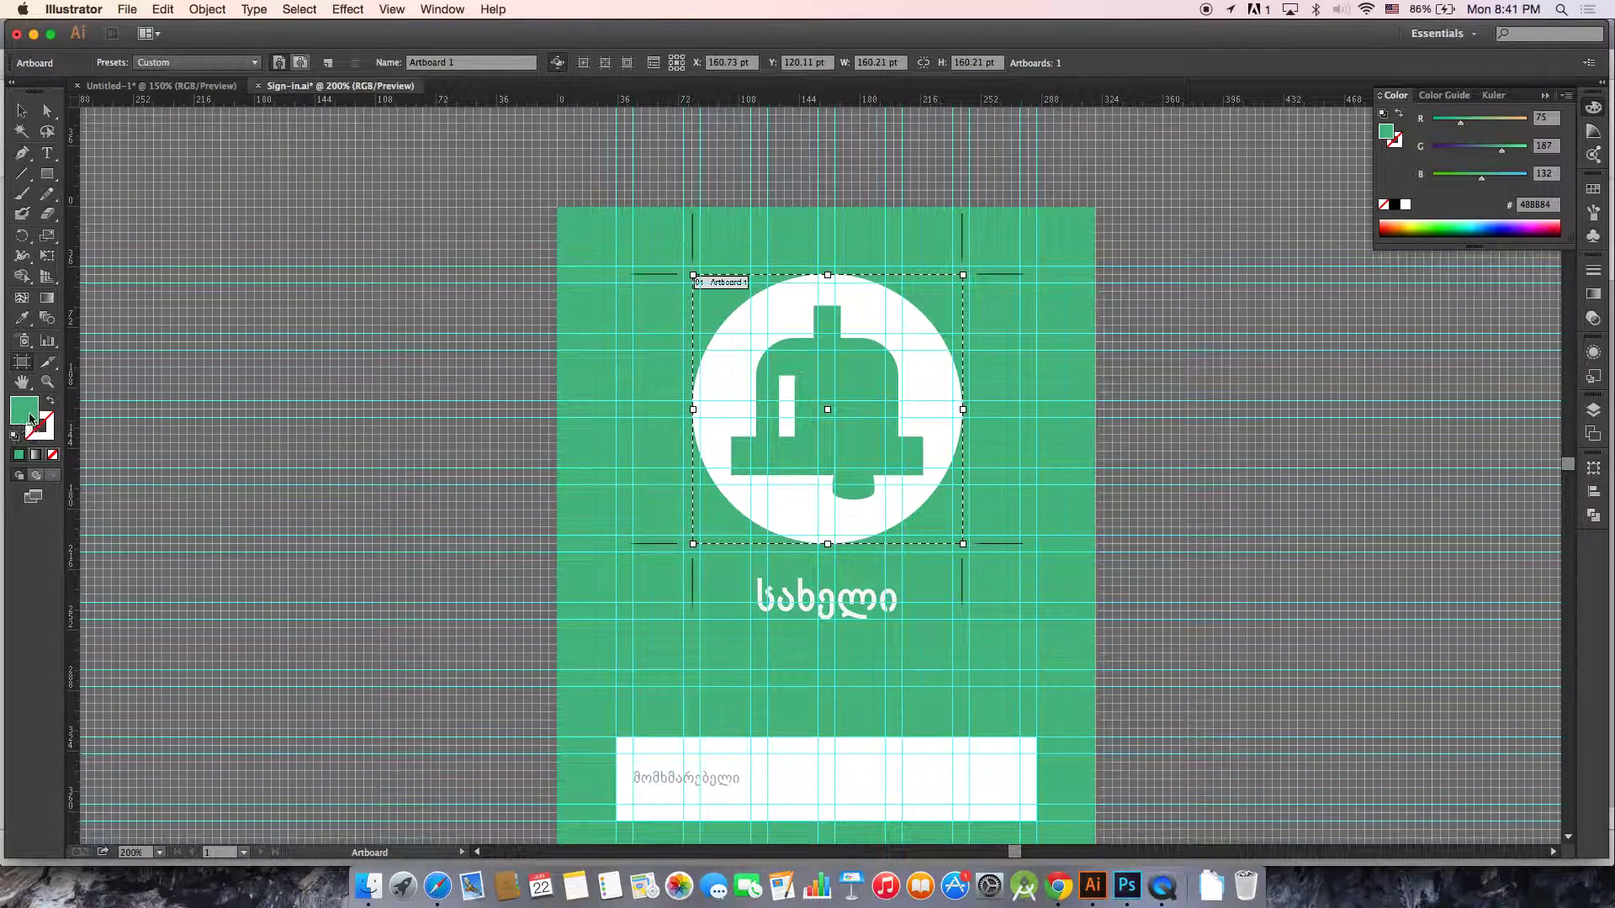
pyautogui.keyDown('super'); pyautogui.click(881, 488); pyautogui.keyUp('super')
pyautogui.keyDown('super'); pyautogui.click(712, 414); pyautogui.keyUp('super')
pyautogui.scroll(-3, 846, 602)
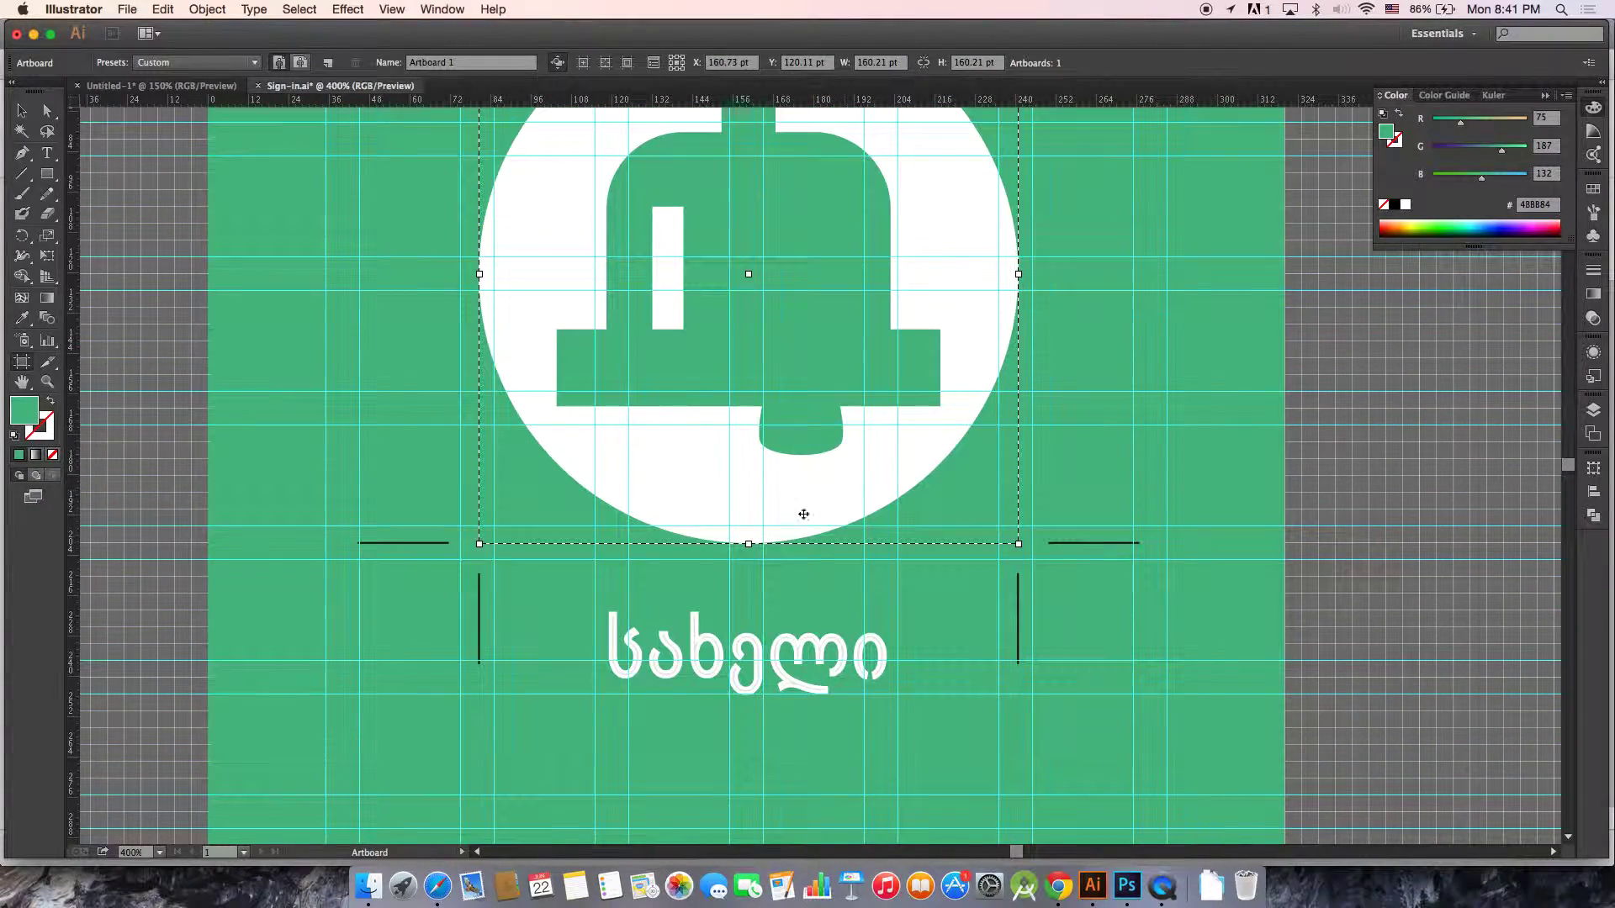
pyautogui.moveTo(751, 544); pyautogui.dragTo(748, 693)
pyautogui.scroll(6, 809, 486)
# - Preview the cropped artboard in Save for Web, remove the green background and reopen the export preview
pyautogui.press('super+alt+shift+s')
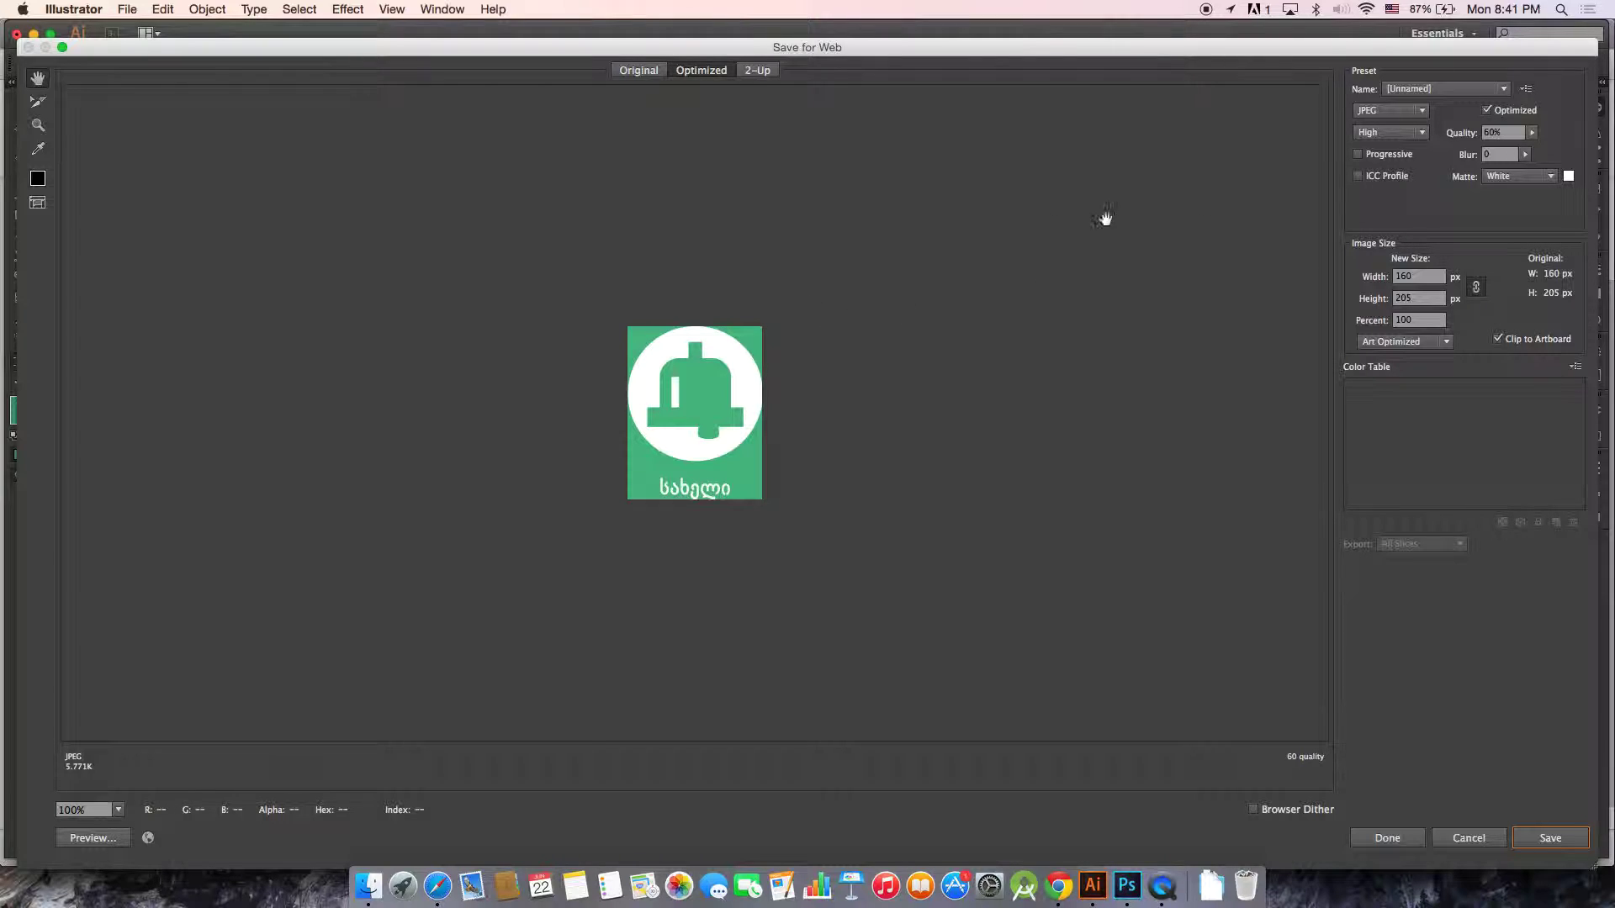
pyautogui.press('Escape')
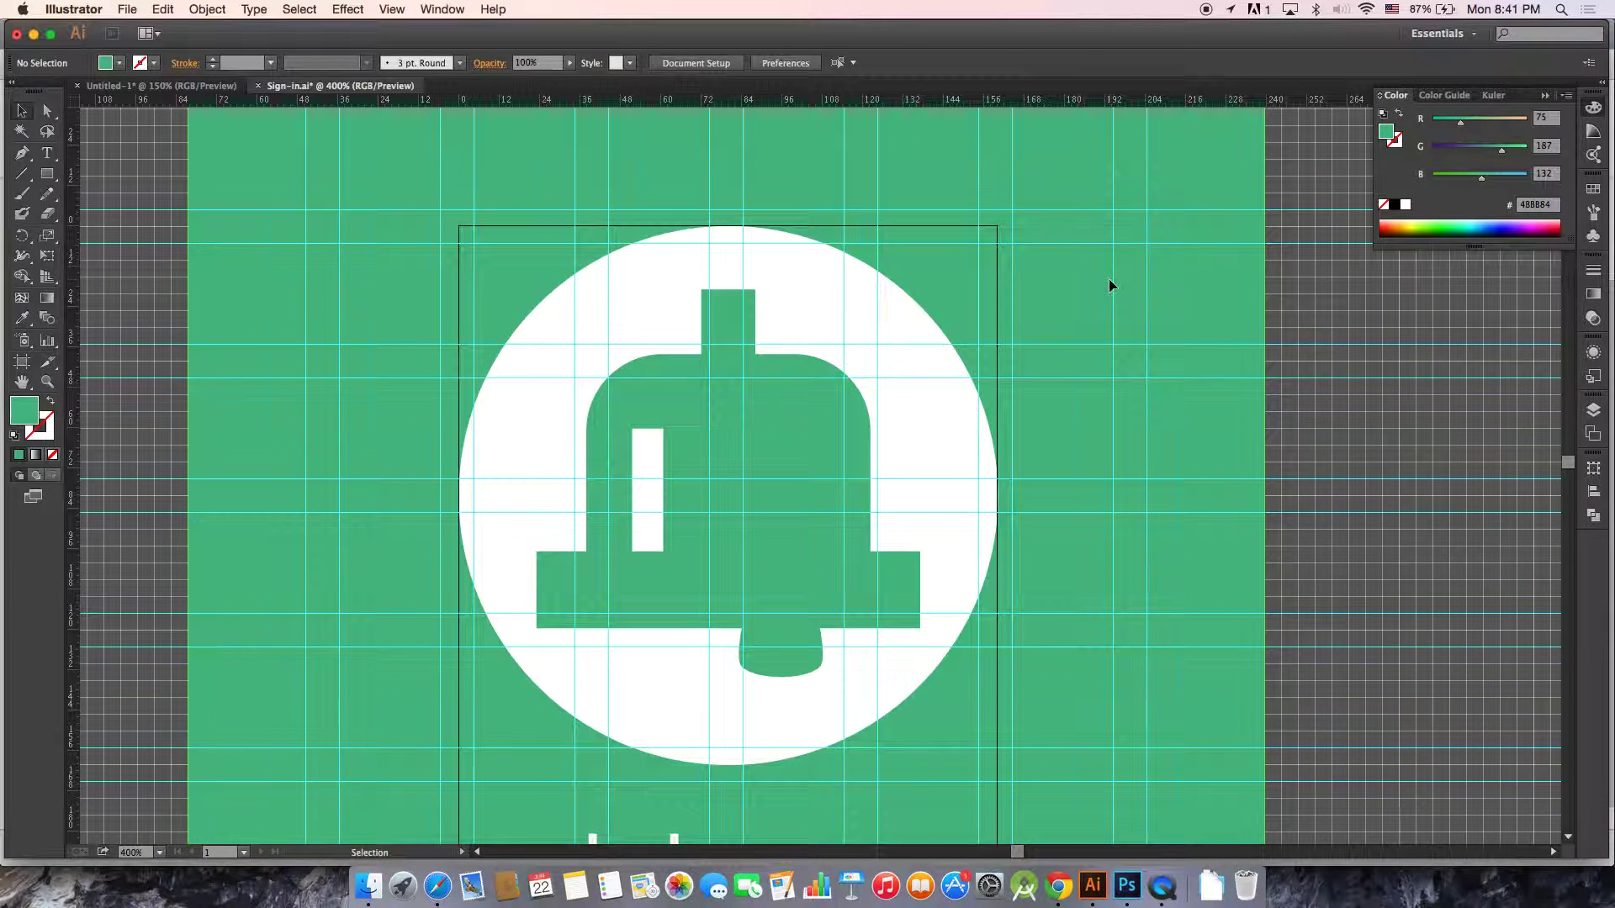
pyautogui.press('super+z')
pyautogui.press('super+alt+shift+s')
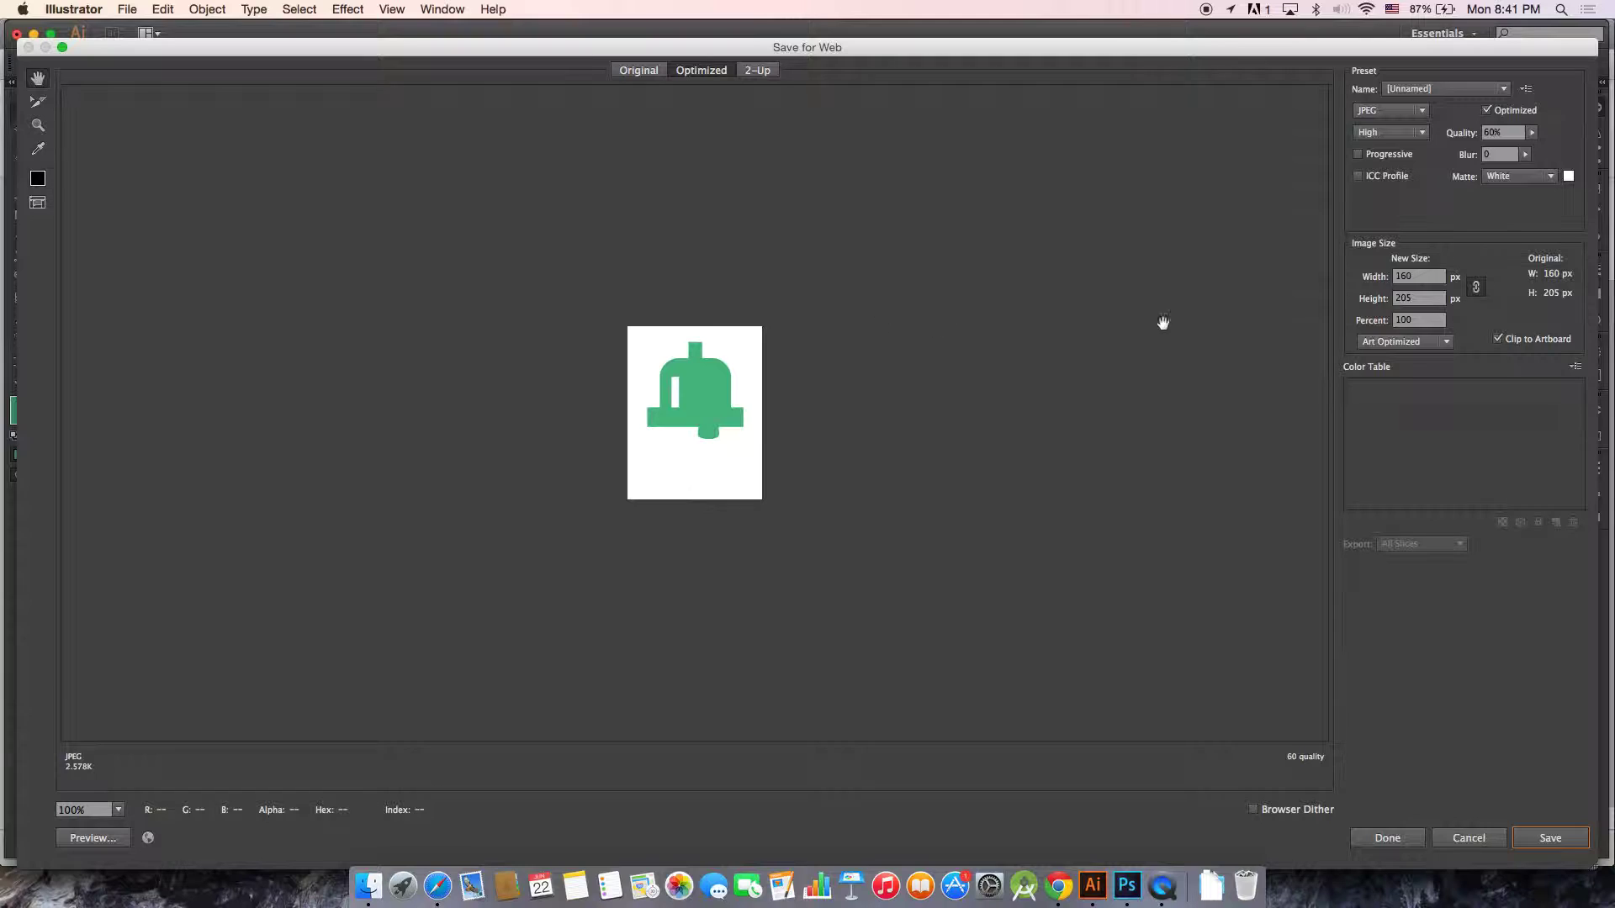
# - Scale the cropped logo export to 200 percent and set its format to PNG-8
pyautogui.click(1396, 320)
pyautogui.doubleClick(1396, 320)
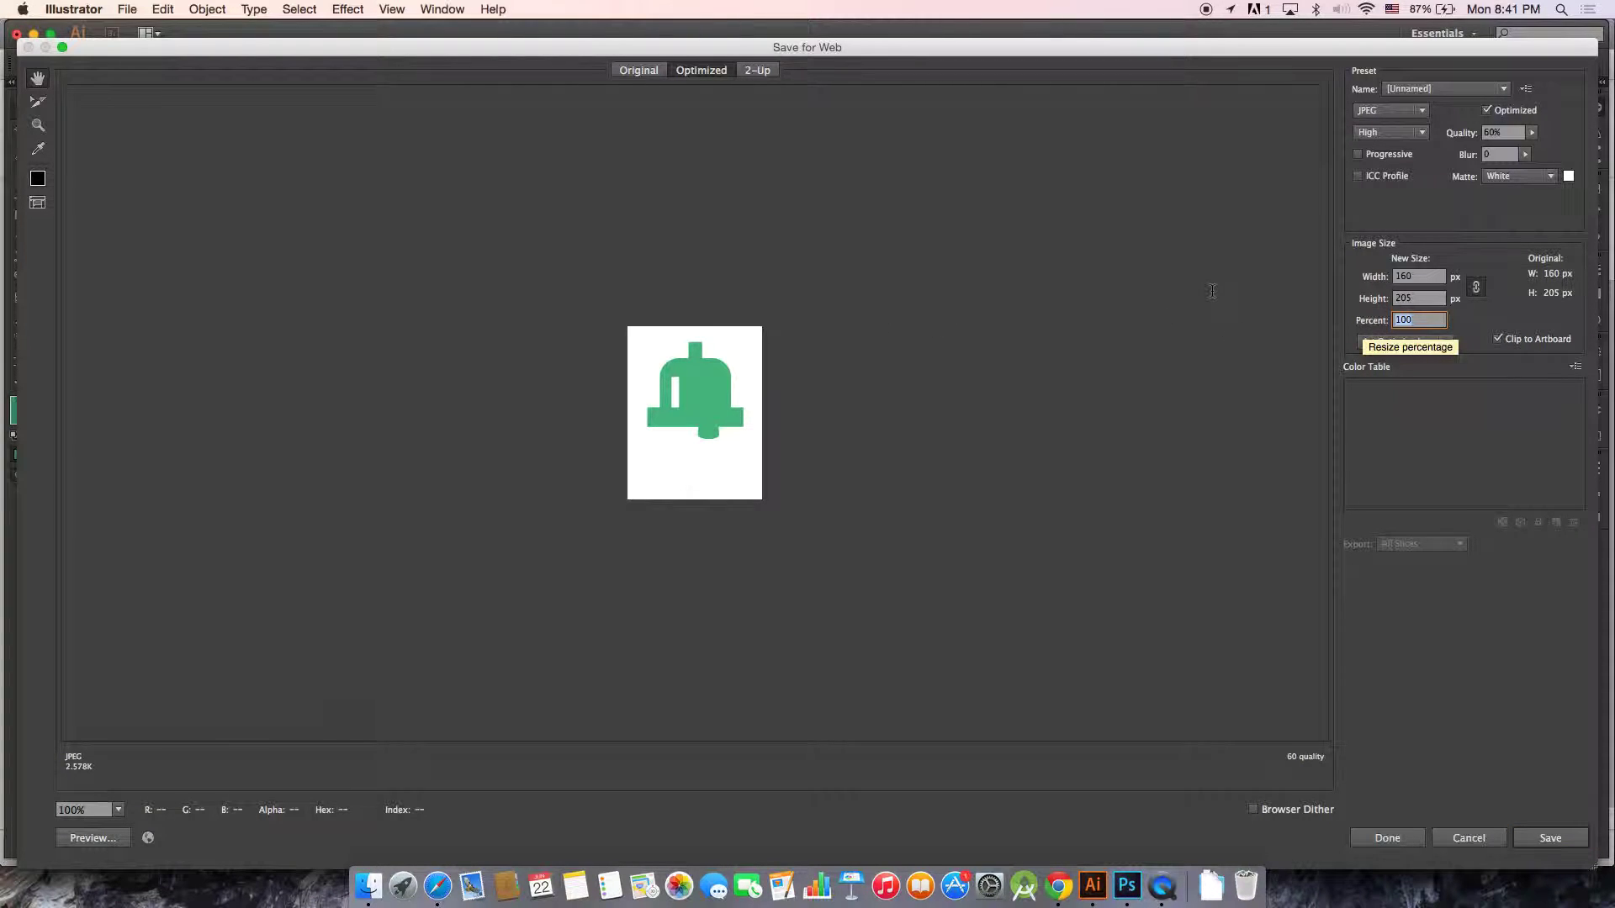
pyautogui.write('200')
pyautogui.click(1420, 298)
pyautogui.click(1423, 322)
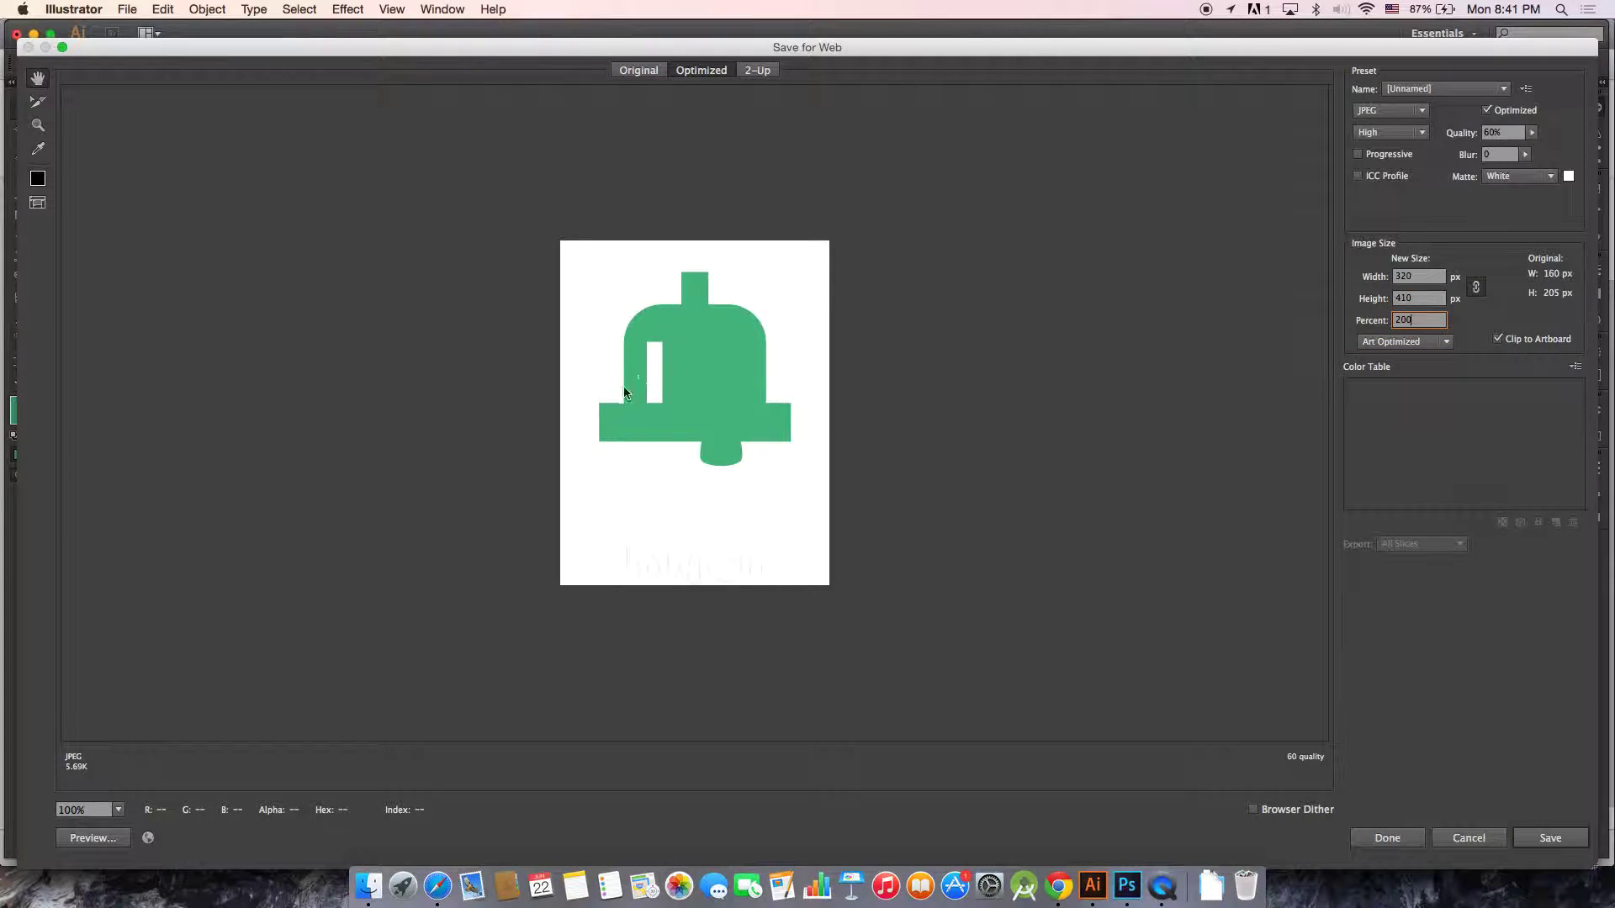
pyautogui.press('super+a')
pyautogui.click(1394, 114)
pyautogui.click(1398, 167)
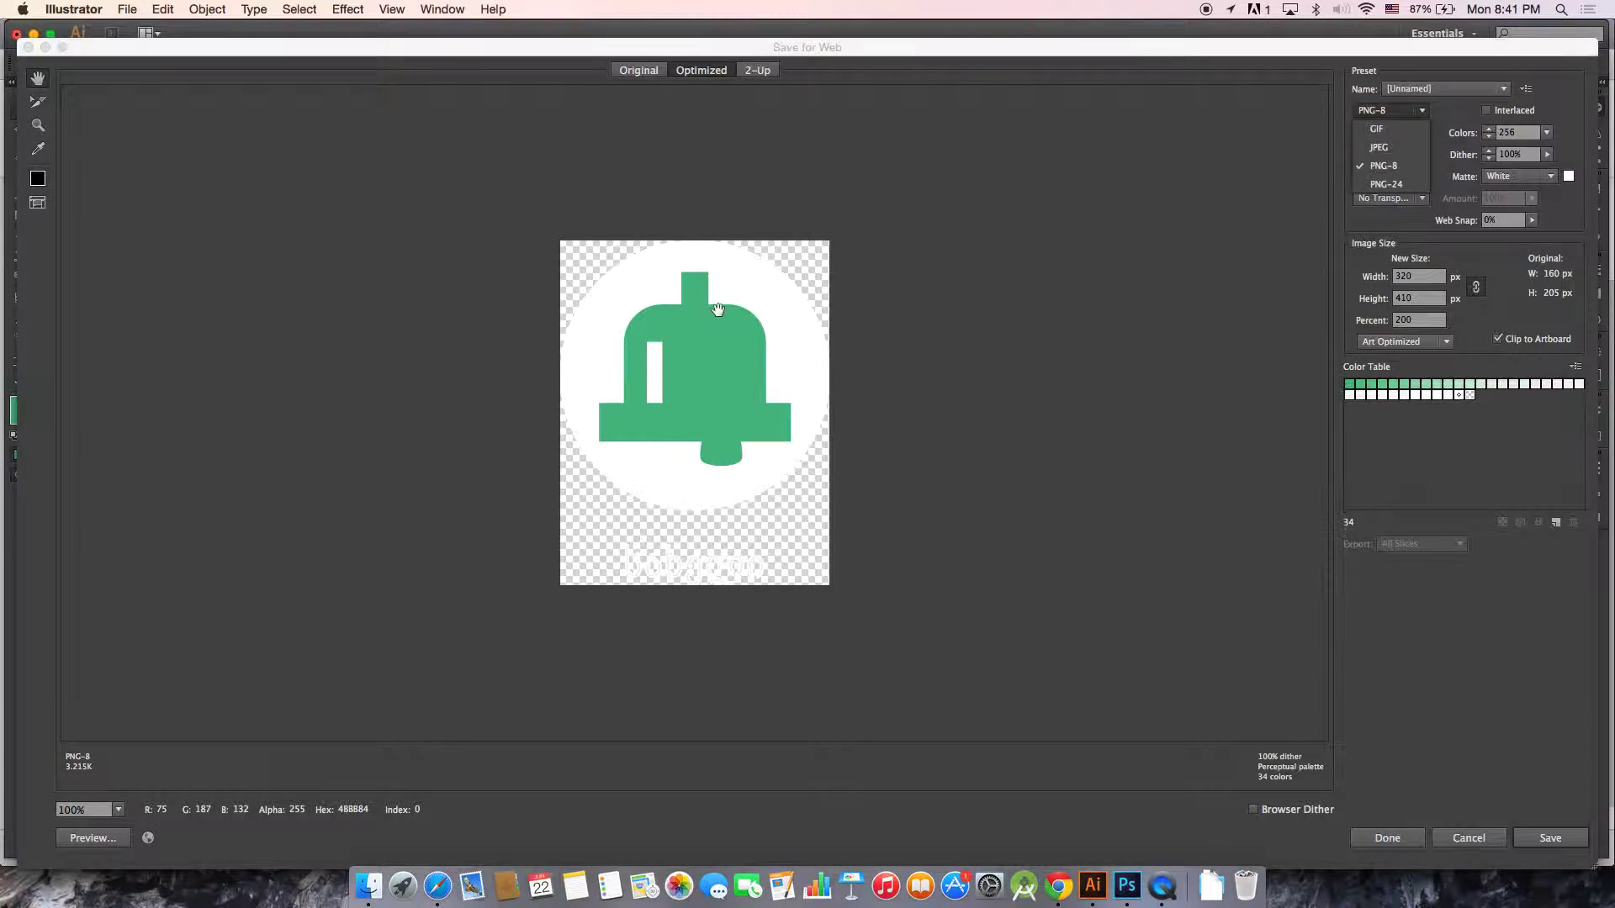
# - Examine the edges of the bell and the transparent area around the white circle in the preview at 500% zoom
pyautogui.click(626, 290)
pyautogui.click(446, 450)
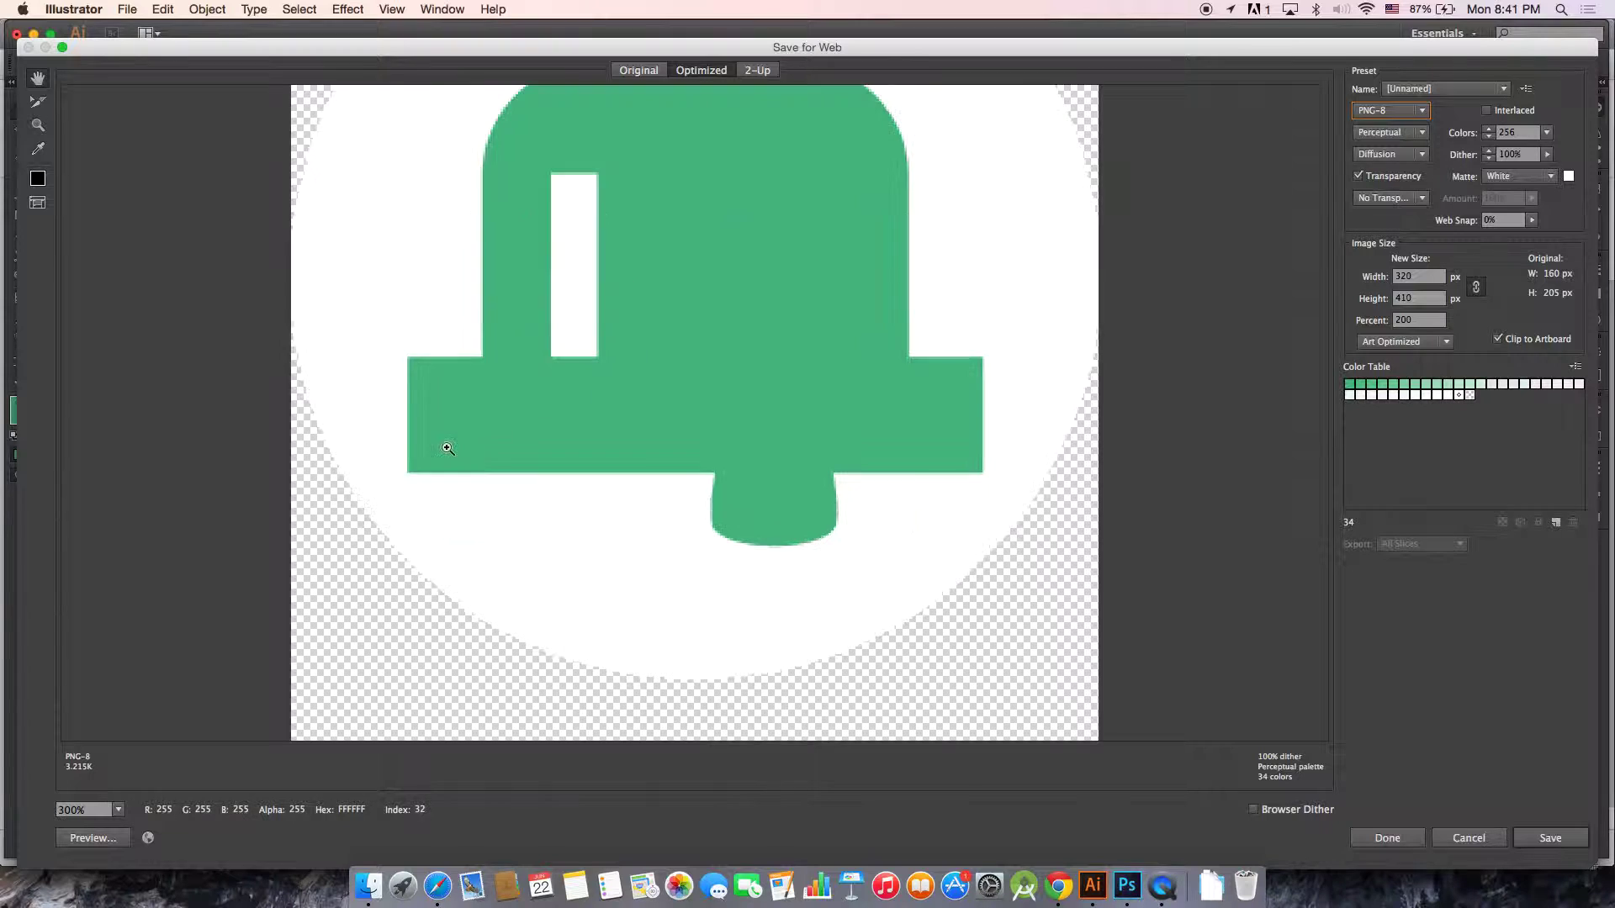
pyautogui.click(326, 285)
pyautogui.click(325, 285)
pyautogui.scroll(15, 238, 227)
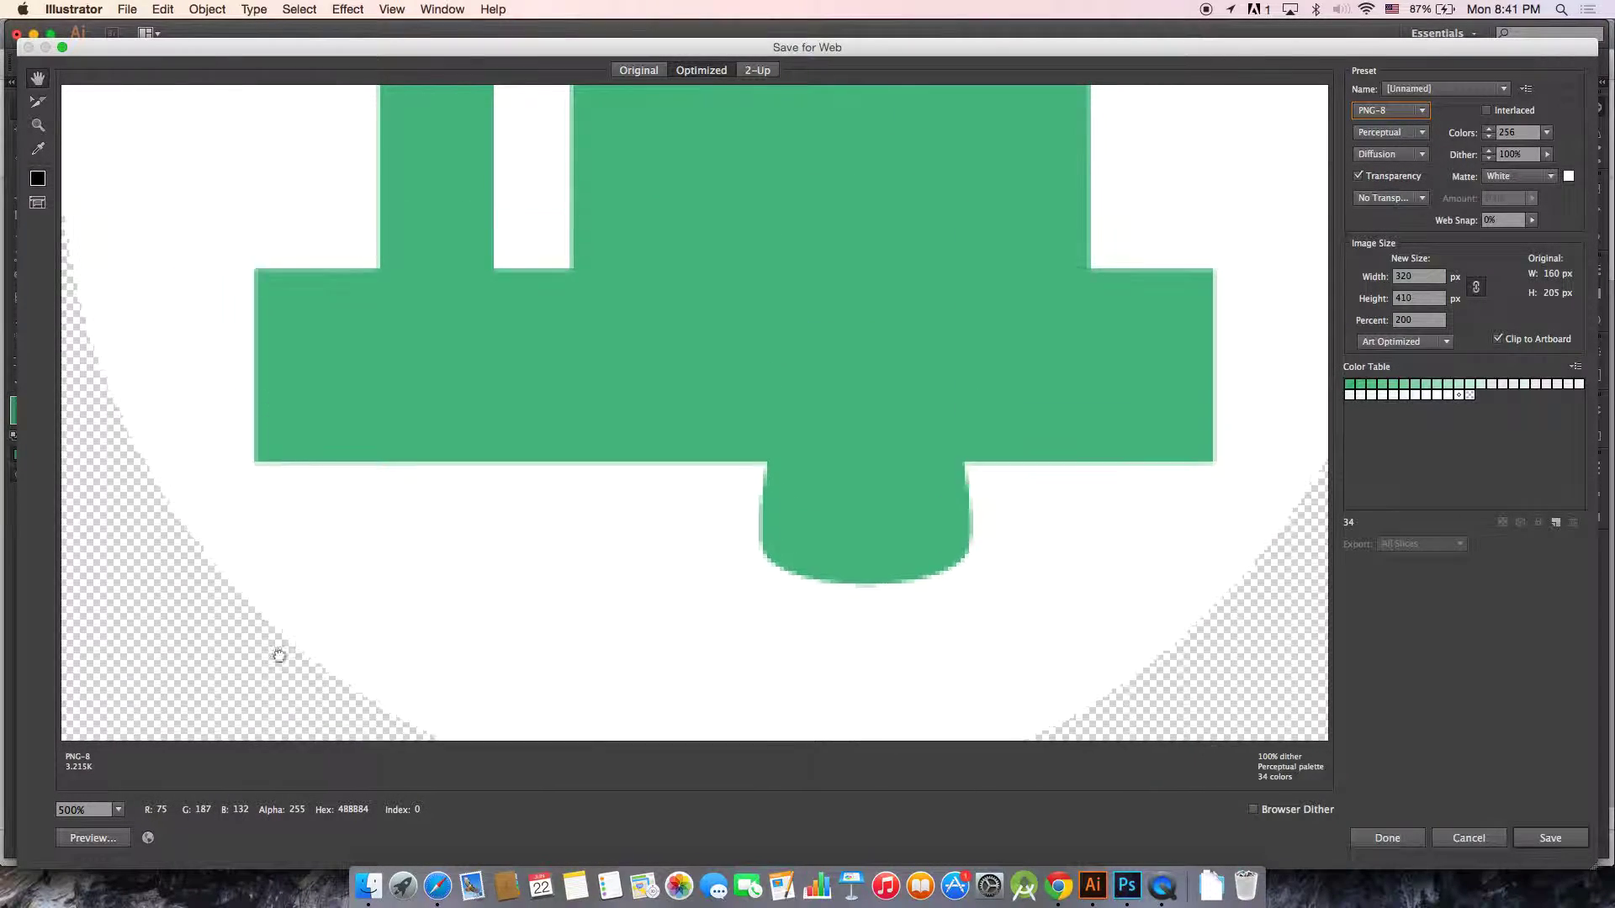
pyautogui.scroll(4, 151, 717)
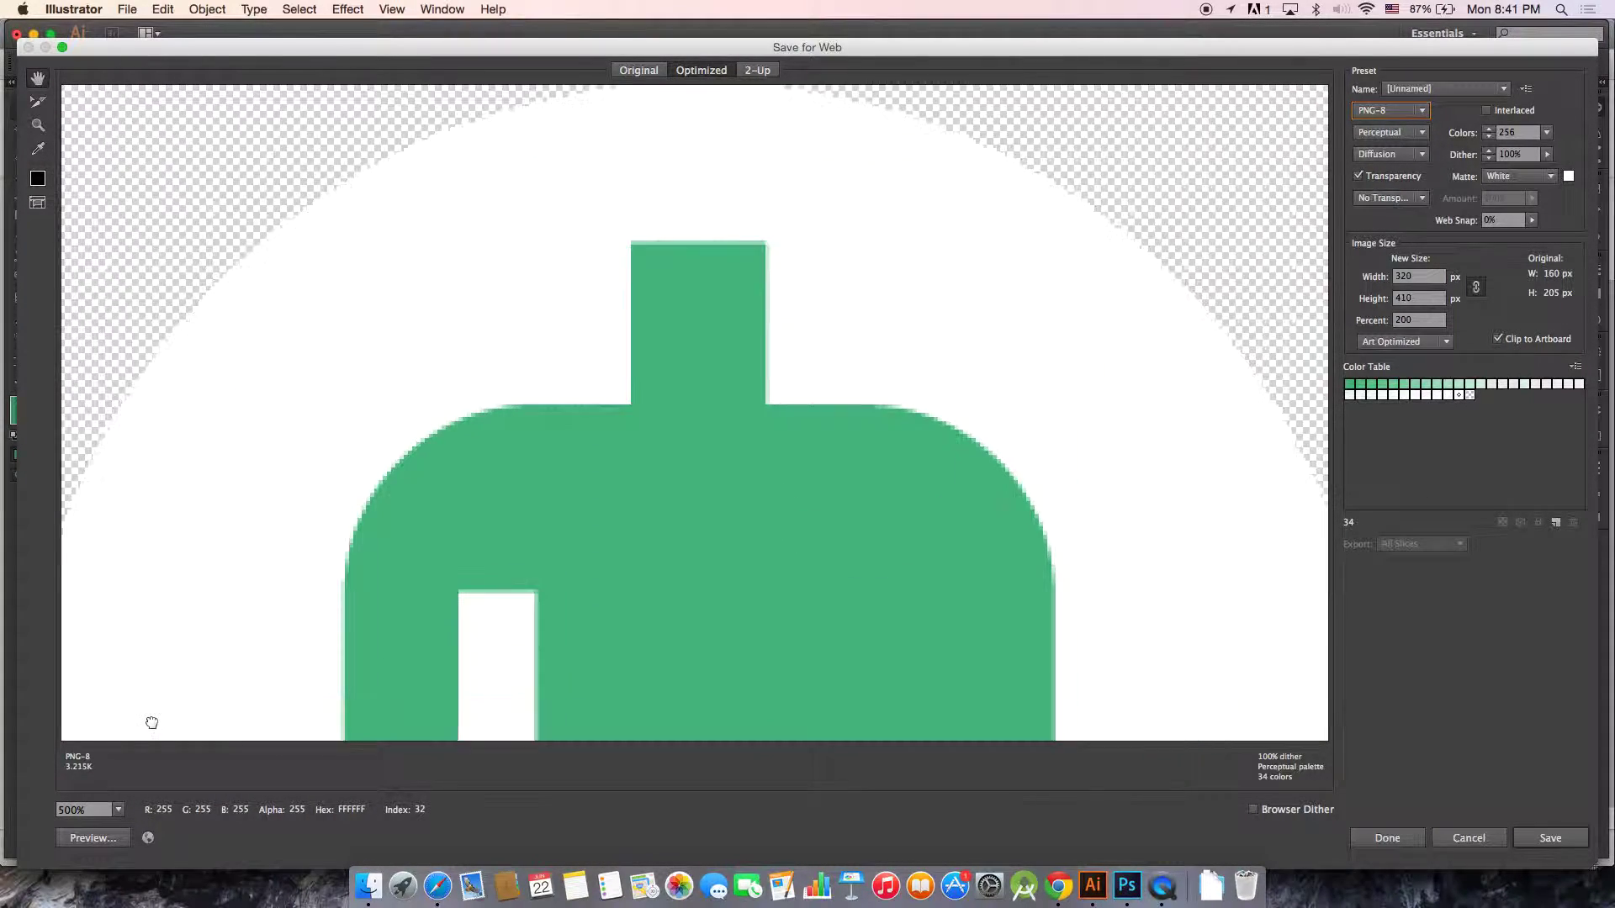
pyautogui.scroll(-7, 546, 302)
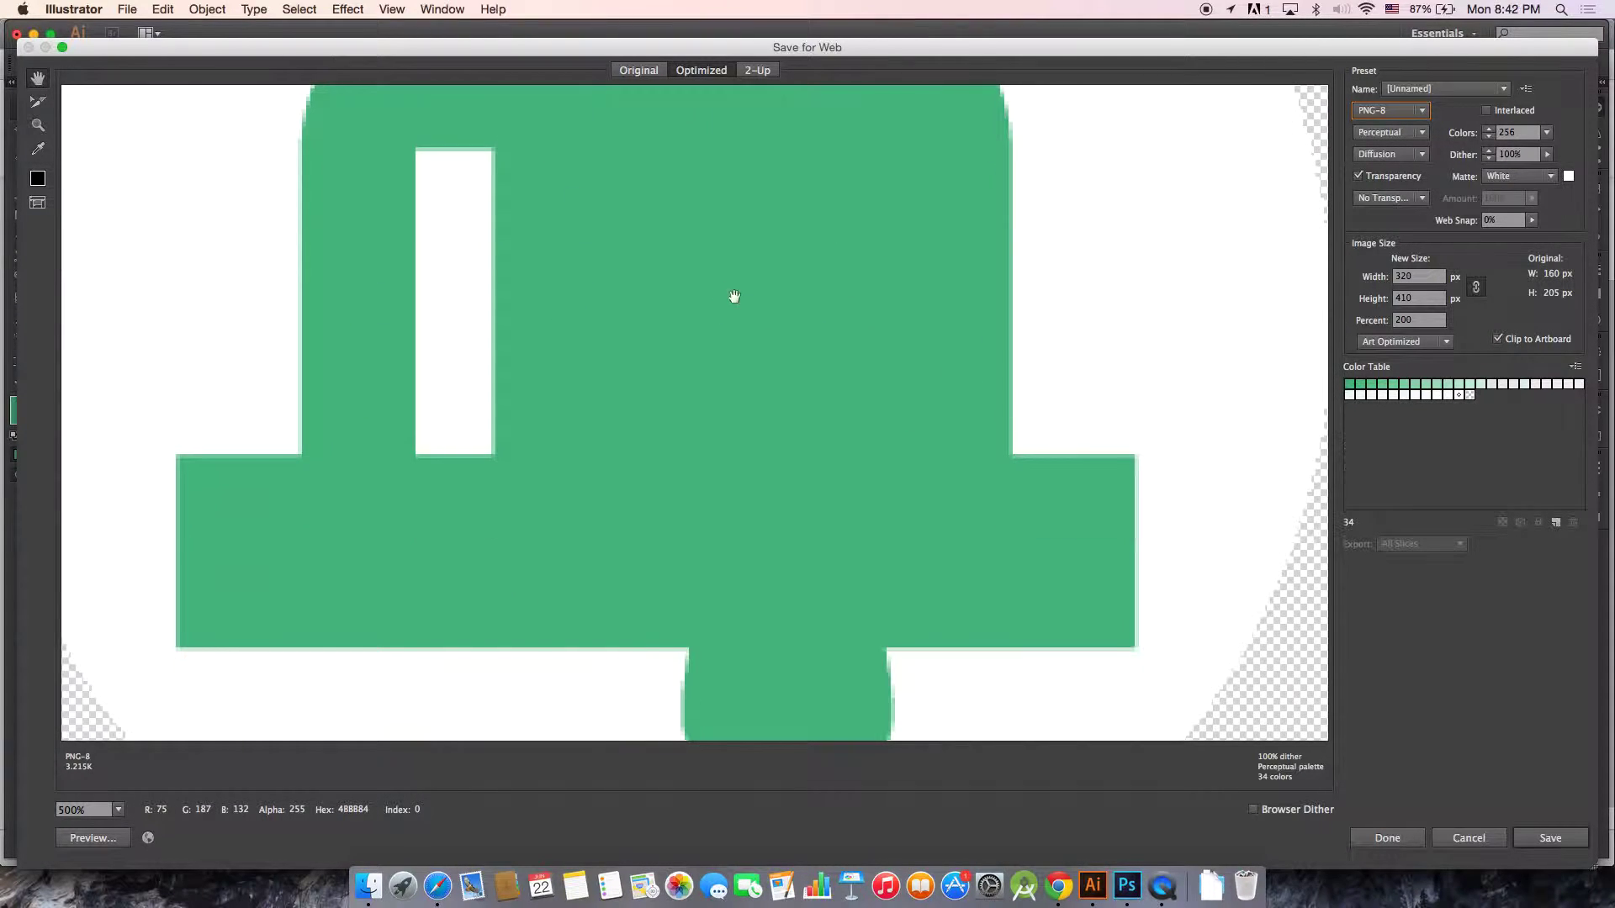
# - Compare the 200 percent logo export in PNG-24 and PNG-8 formats
pyautogui.scroll(-1, 760, 254)
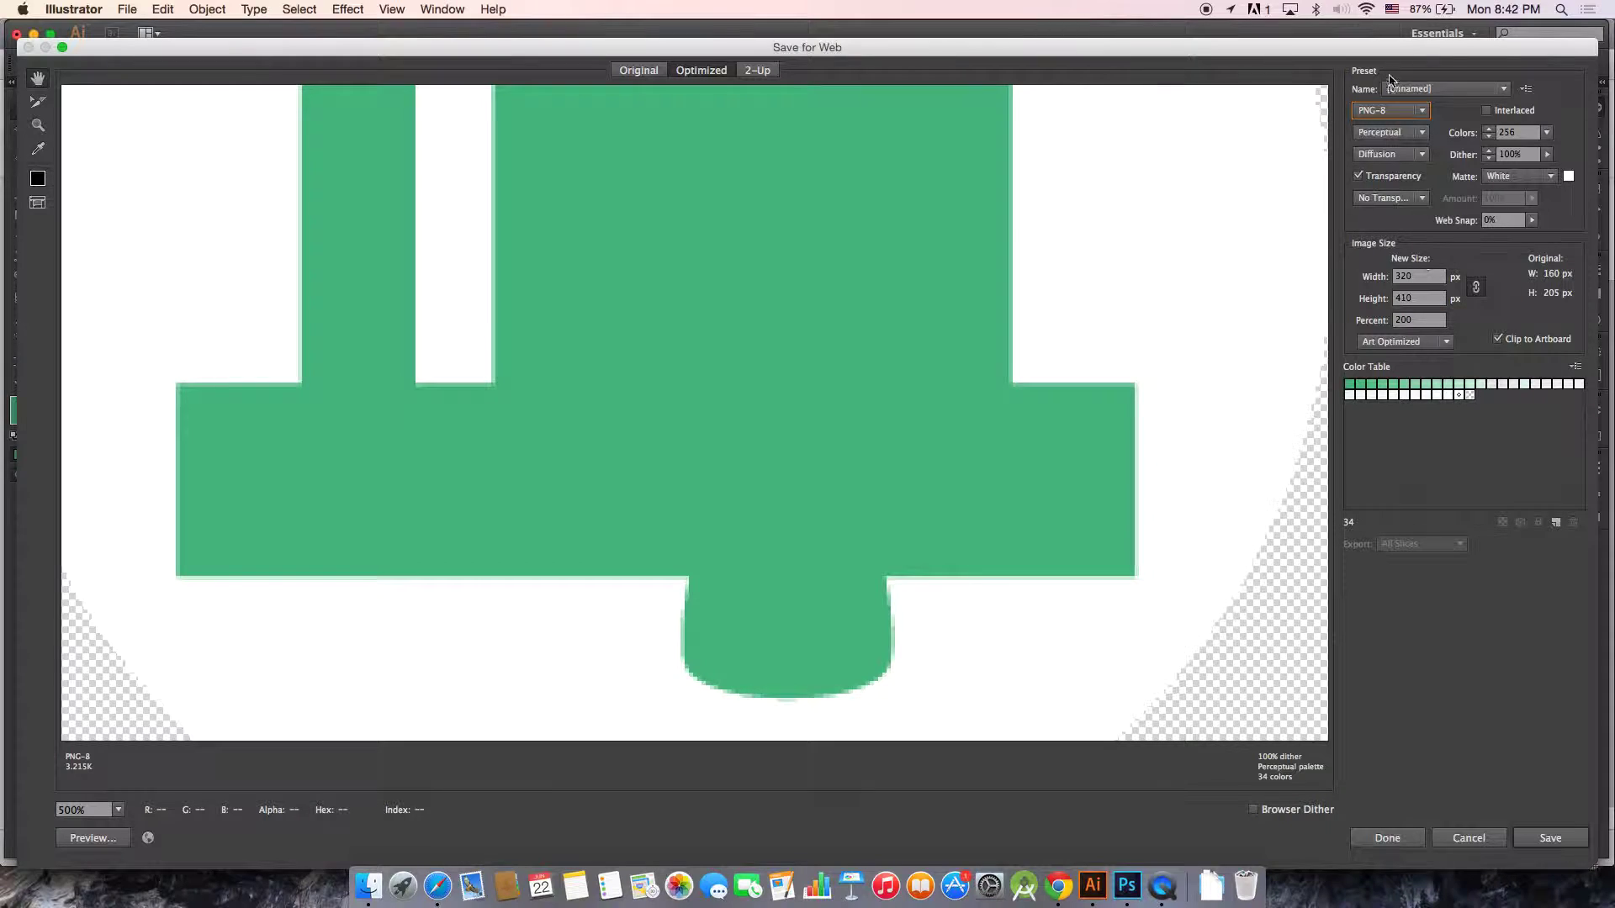
pyautogui.click(1416, 276)
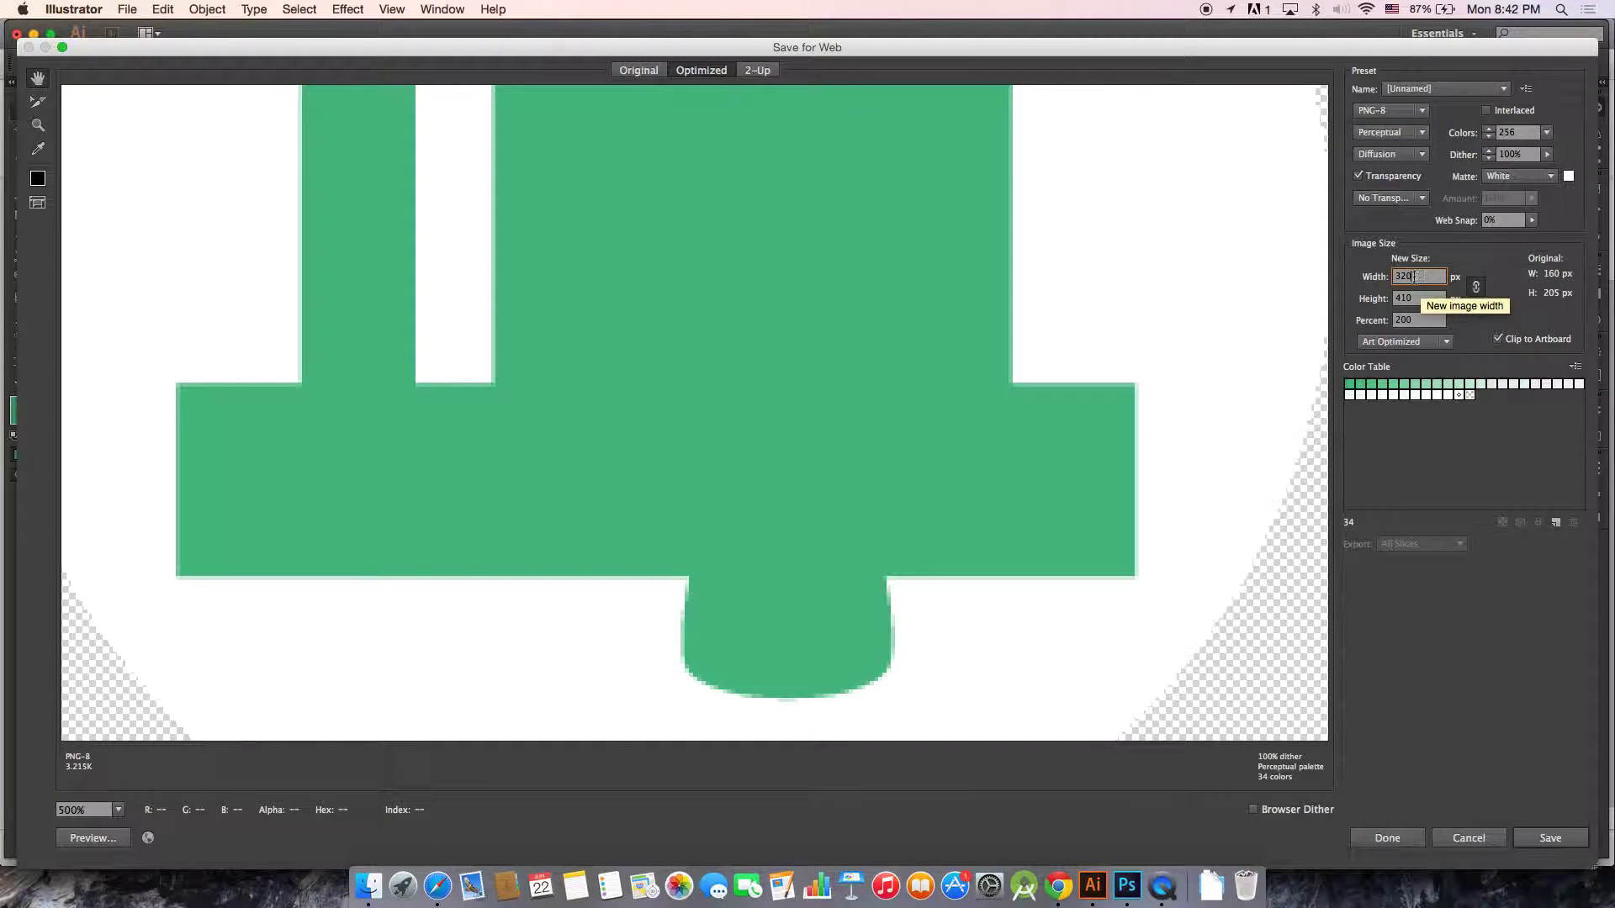
pyautogui.click(1441, 320)
pyautogui.click(1389, 110)
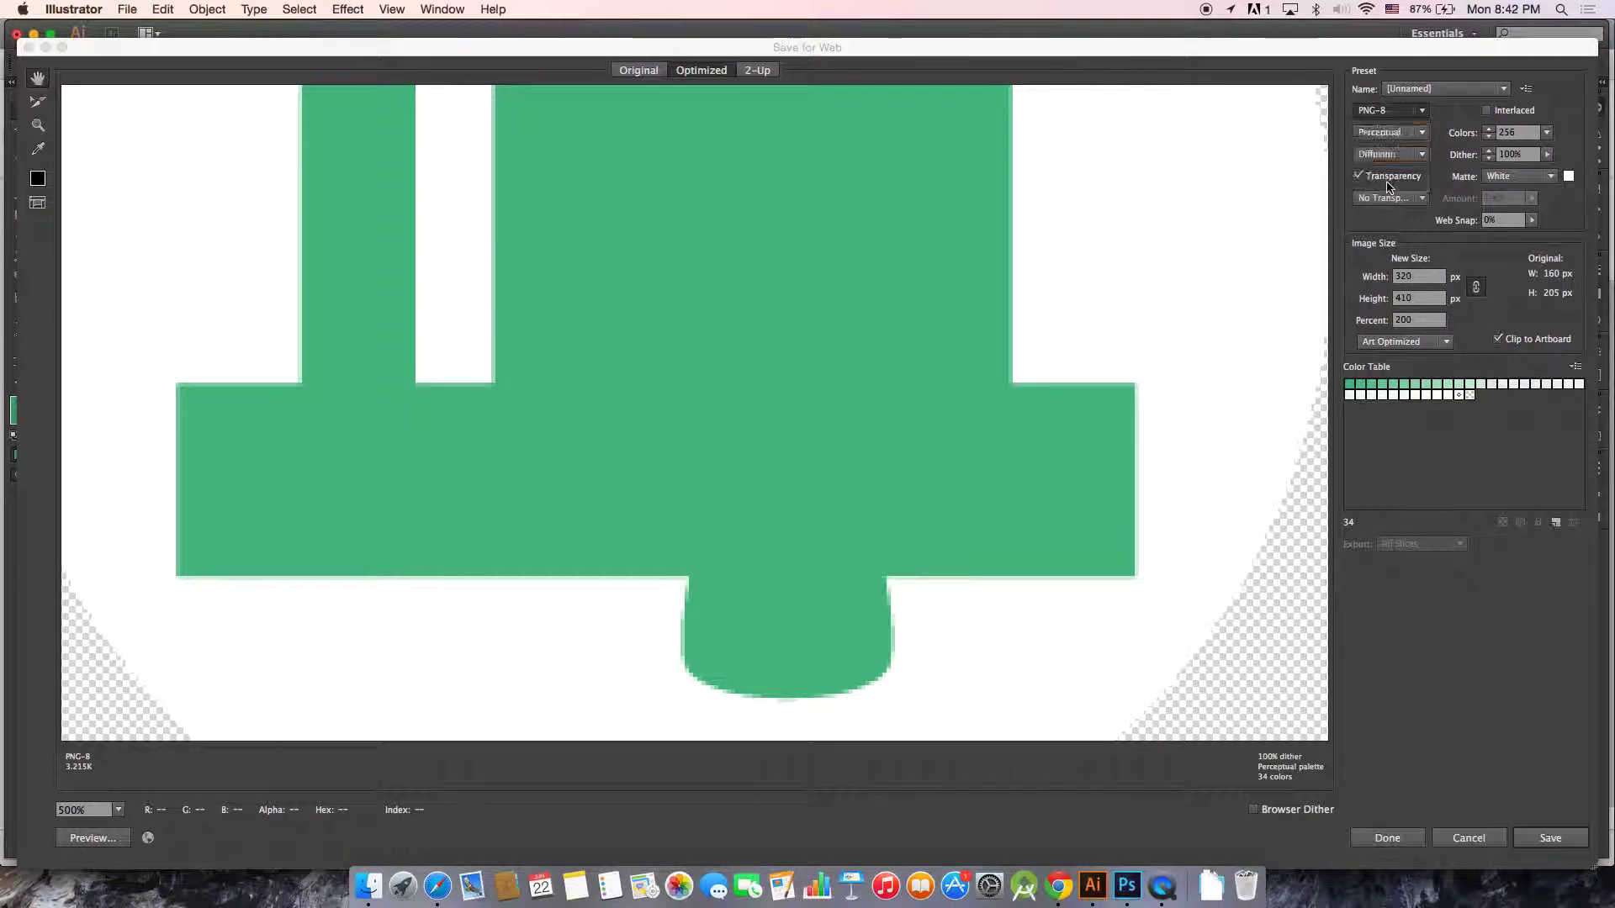
pyautogui.click(1387, 164)
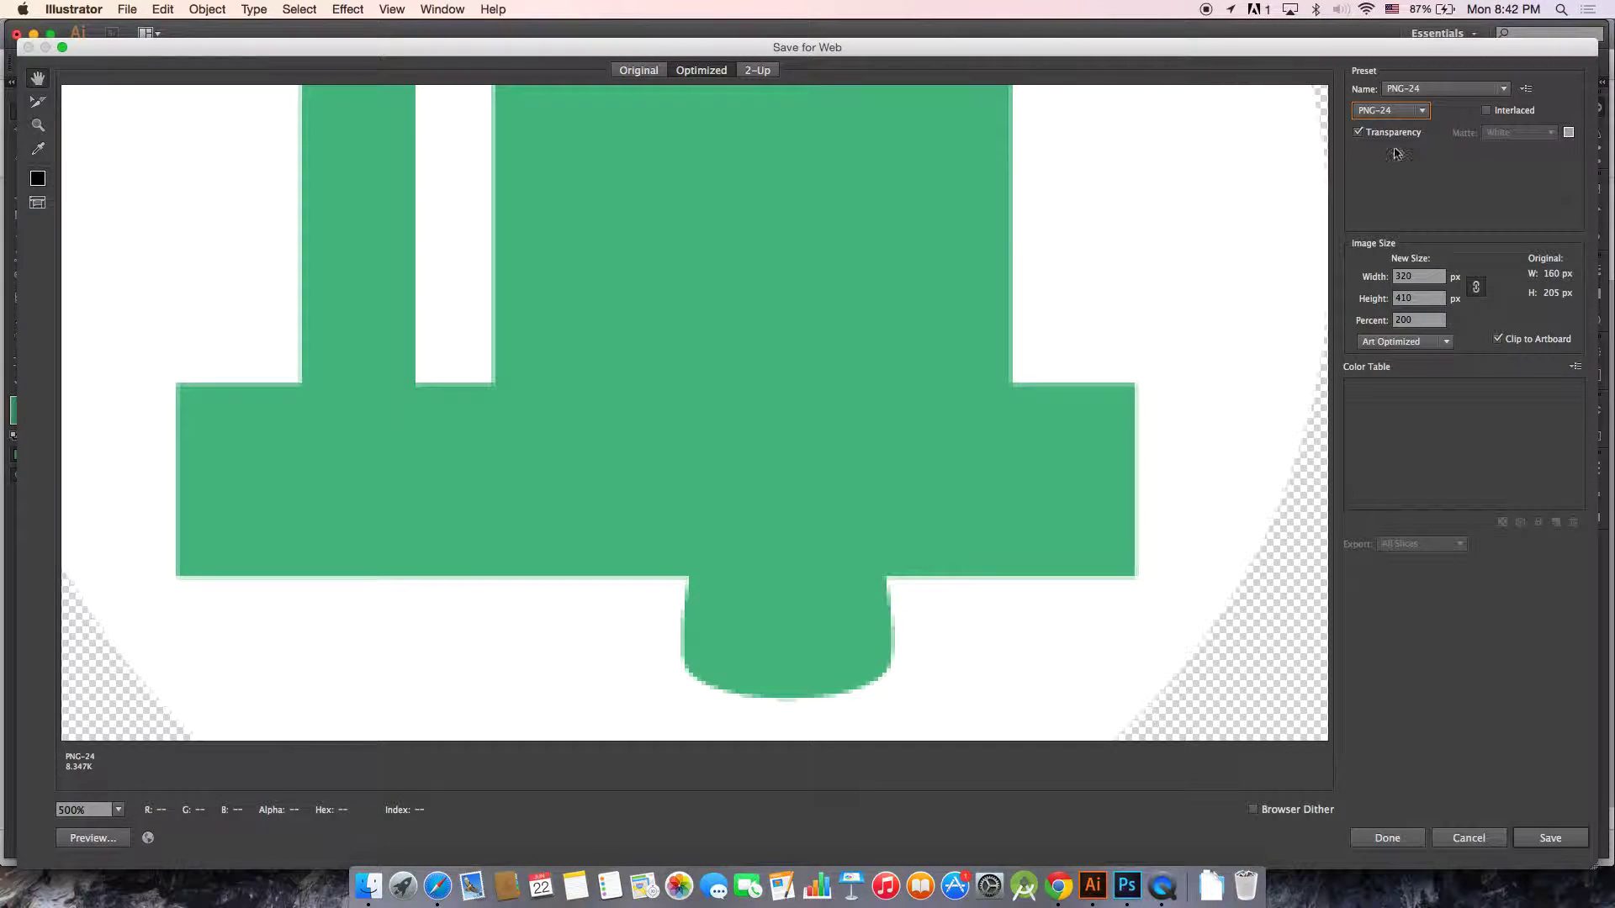
pyautogui.click(1389, 110)
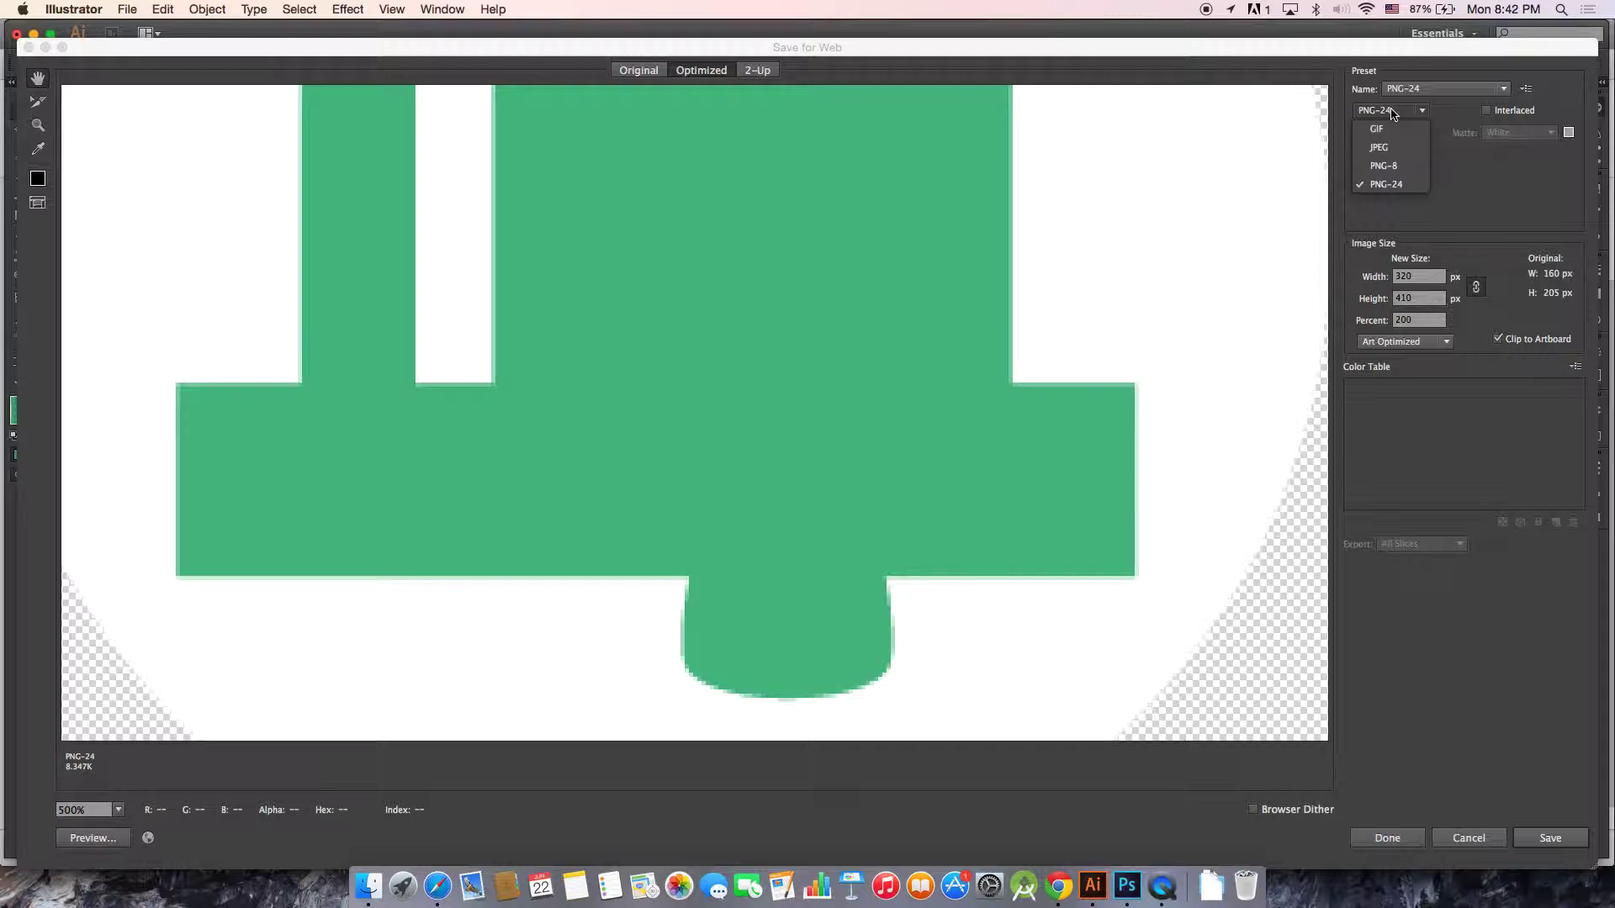
pyautogui.click(1393, 168)
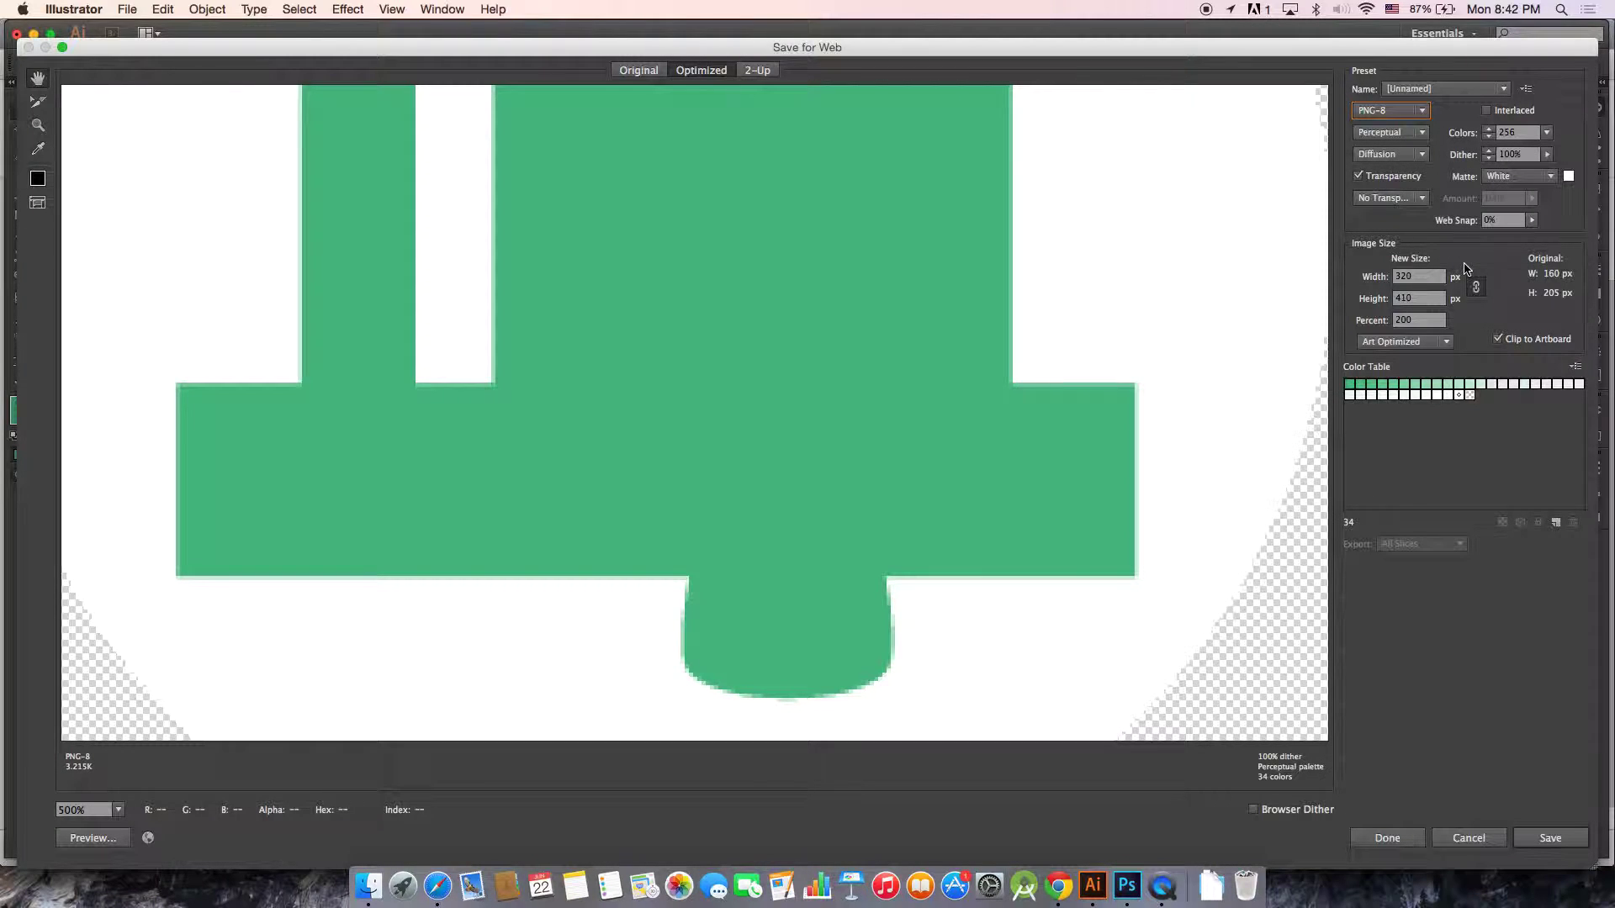
# - Examine the PNG-8 color table, compare both PNG formats again and leave the export format on PNG-24
pyautogui.moveTo(1400, 398)
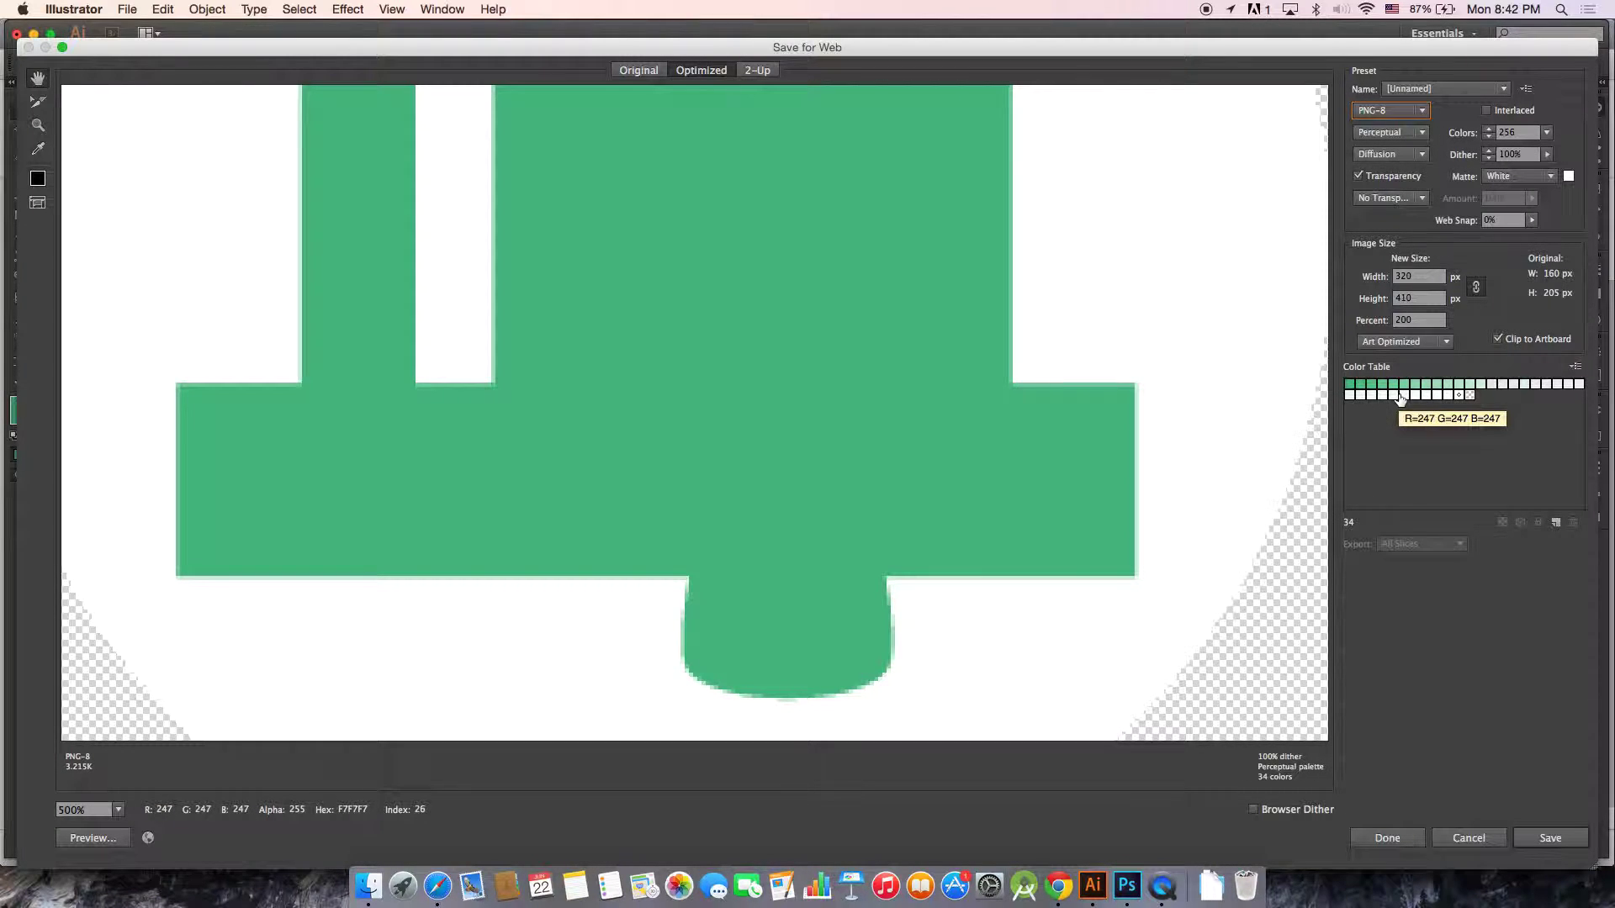
pyautogui.click(1388, 110)
pyautogui.click(1385, 185)
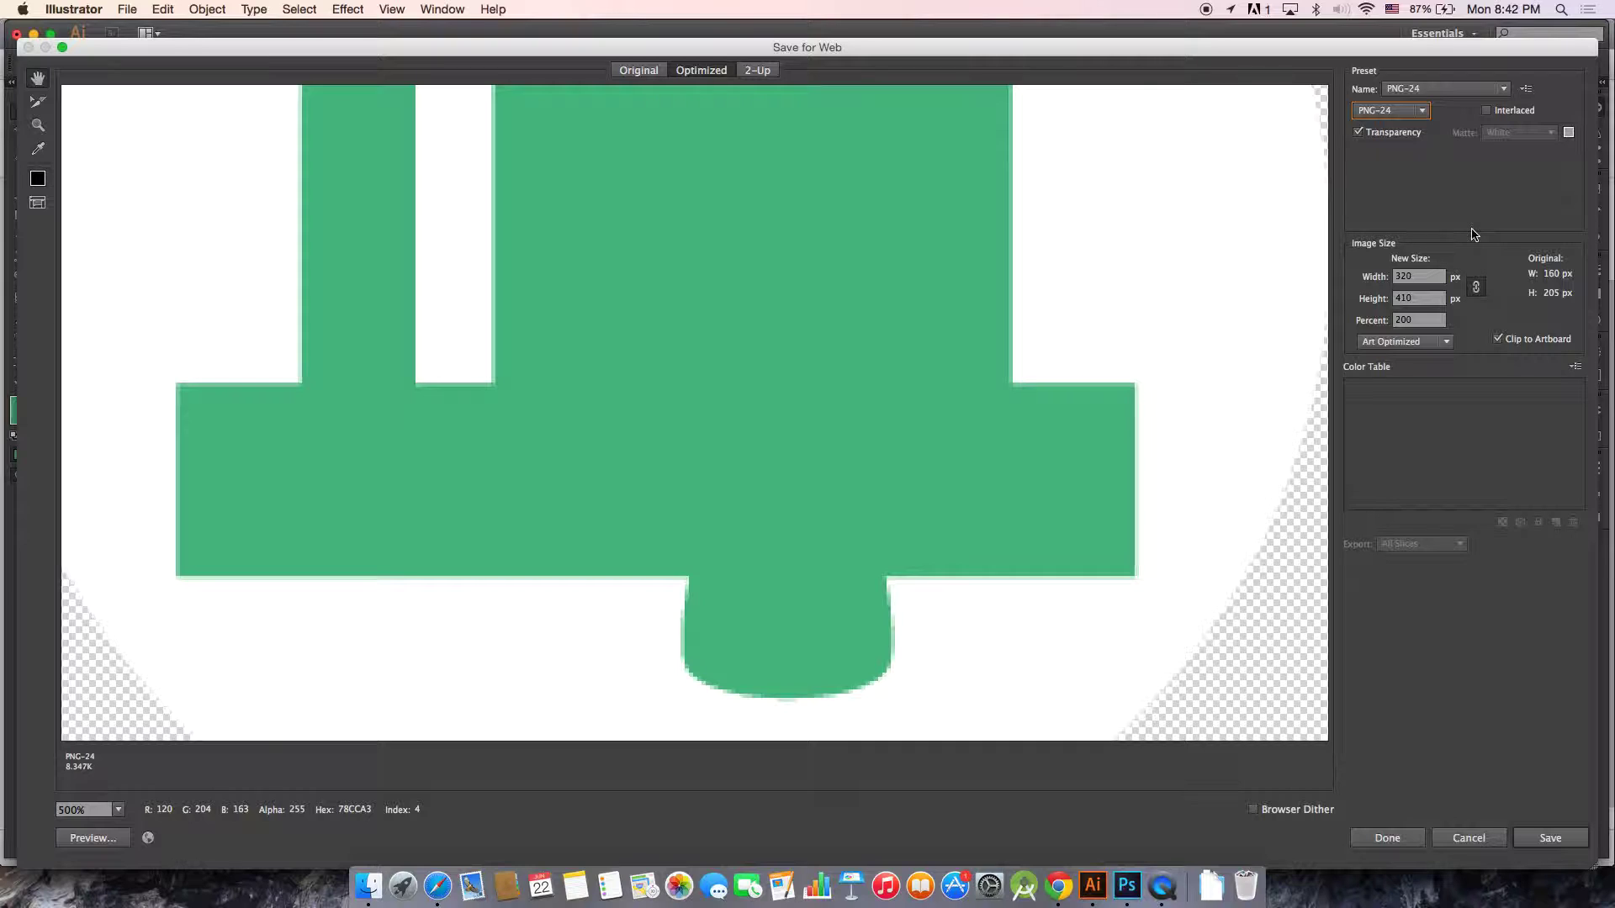
pyautogui.click(1387, 110)
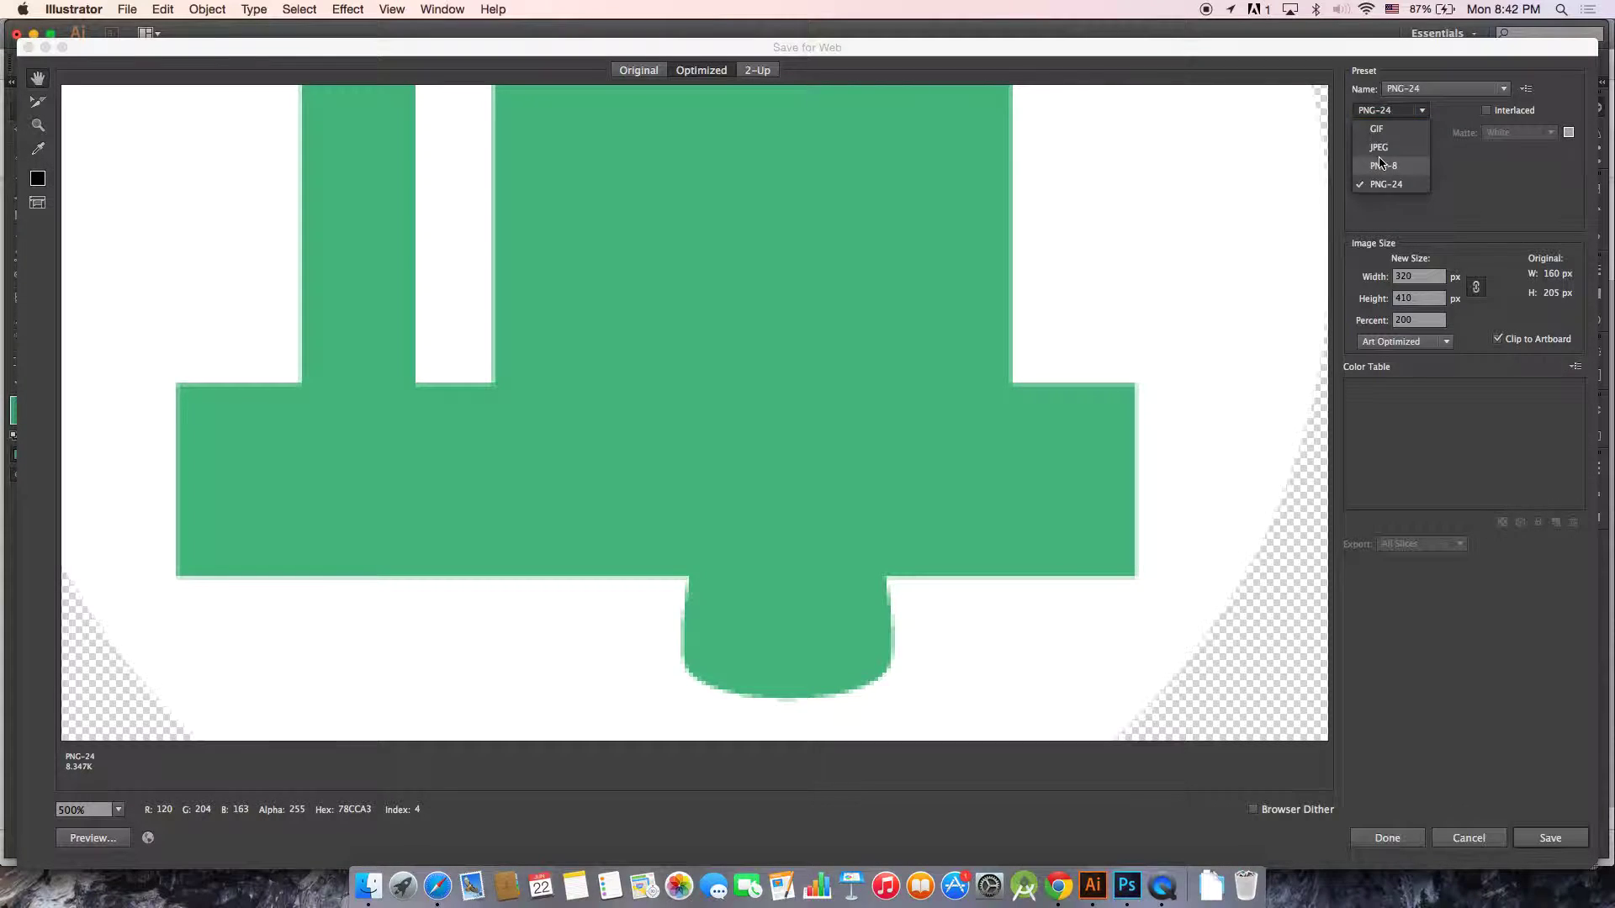
pyautogui.click(1379, 165)
pyautogui.click(1388, 110)
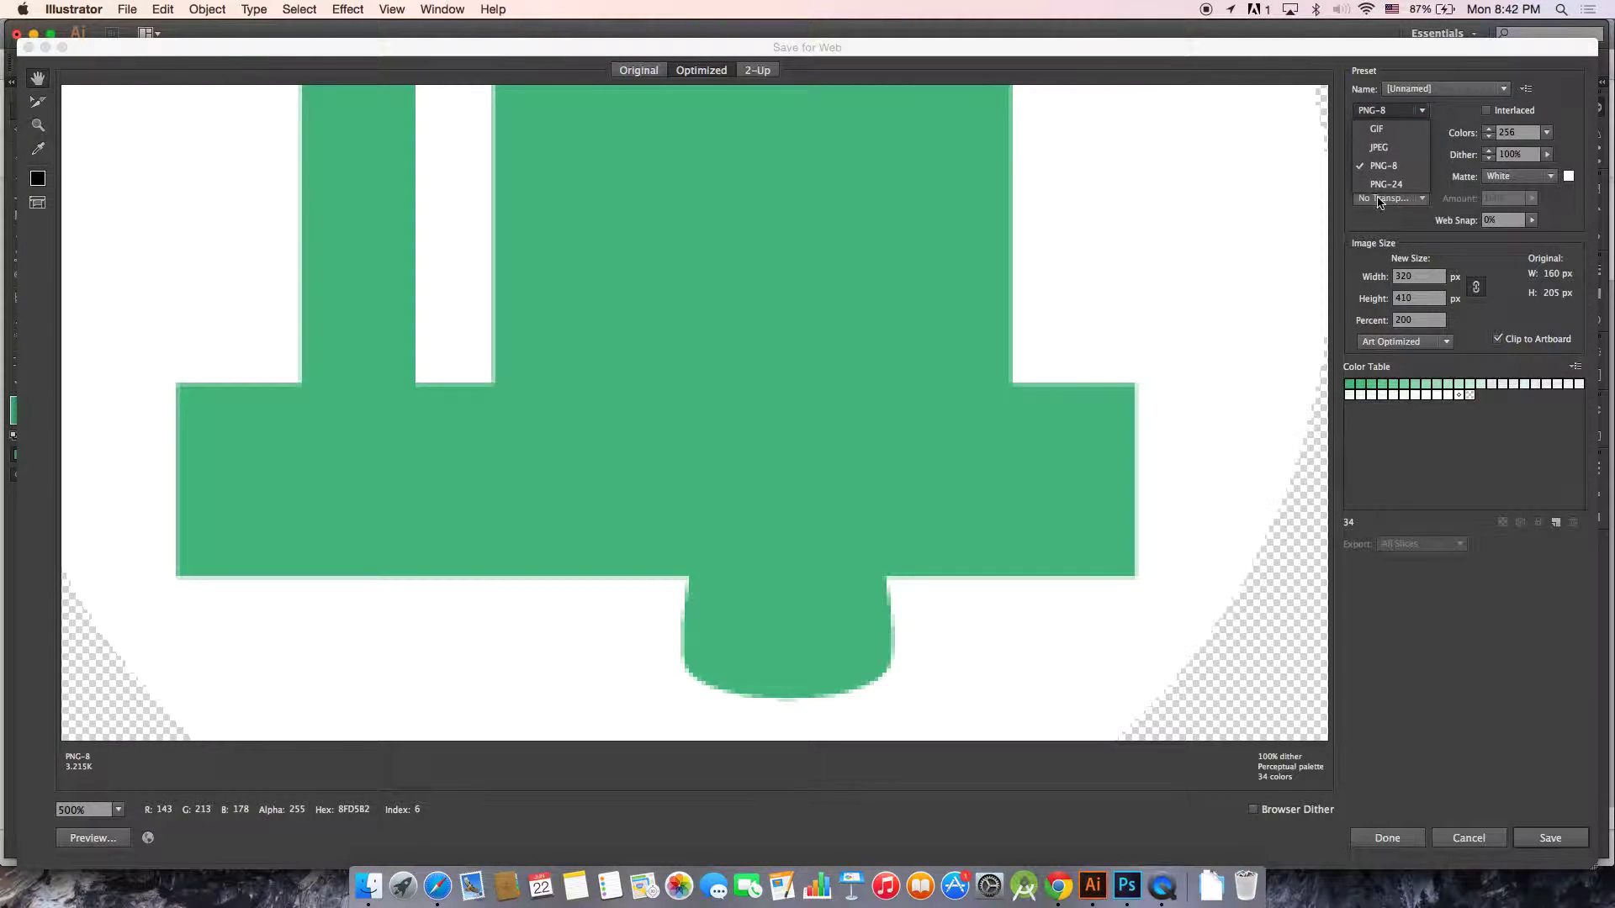
pyautogui.click(1383, 185)
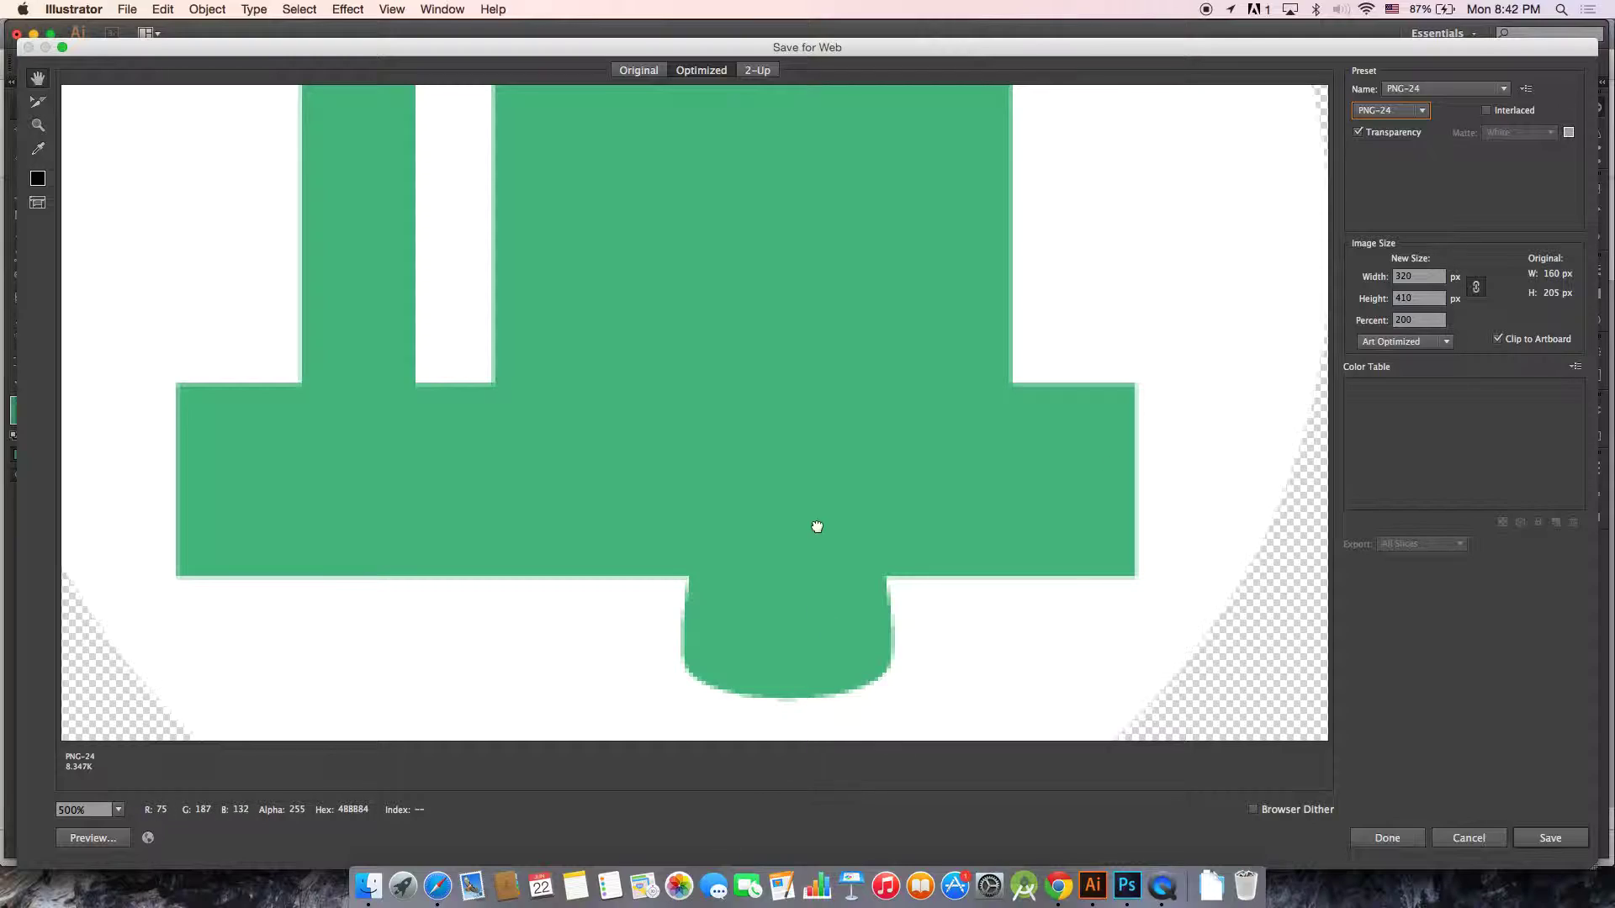
# - Examine the title text in the PNG-24 preview, close the preview and inspect the text and bell on the artboard
pyautogui.scroll(-10, 818, 645)
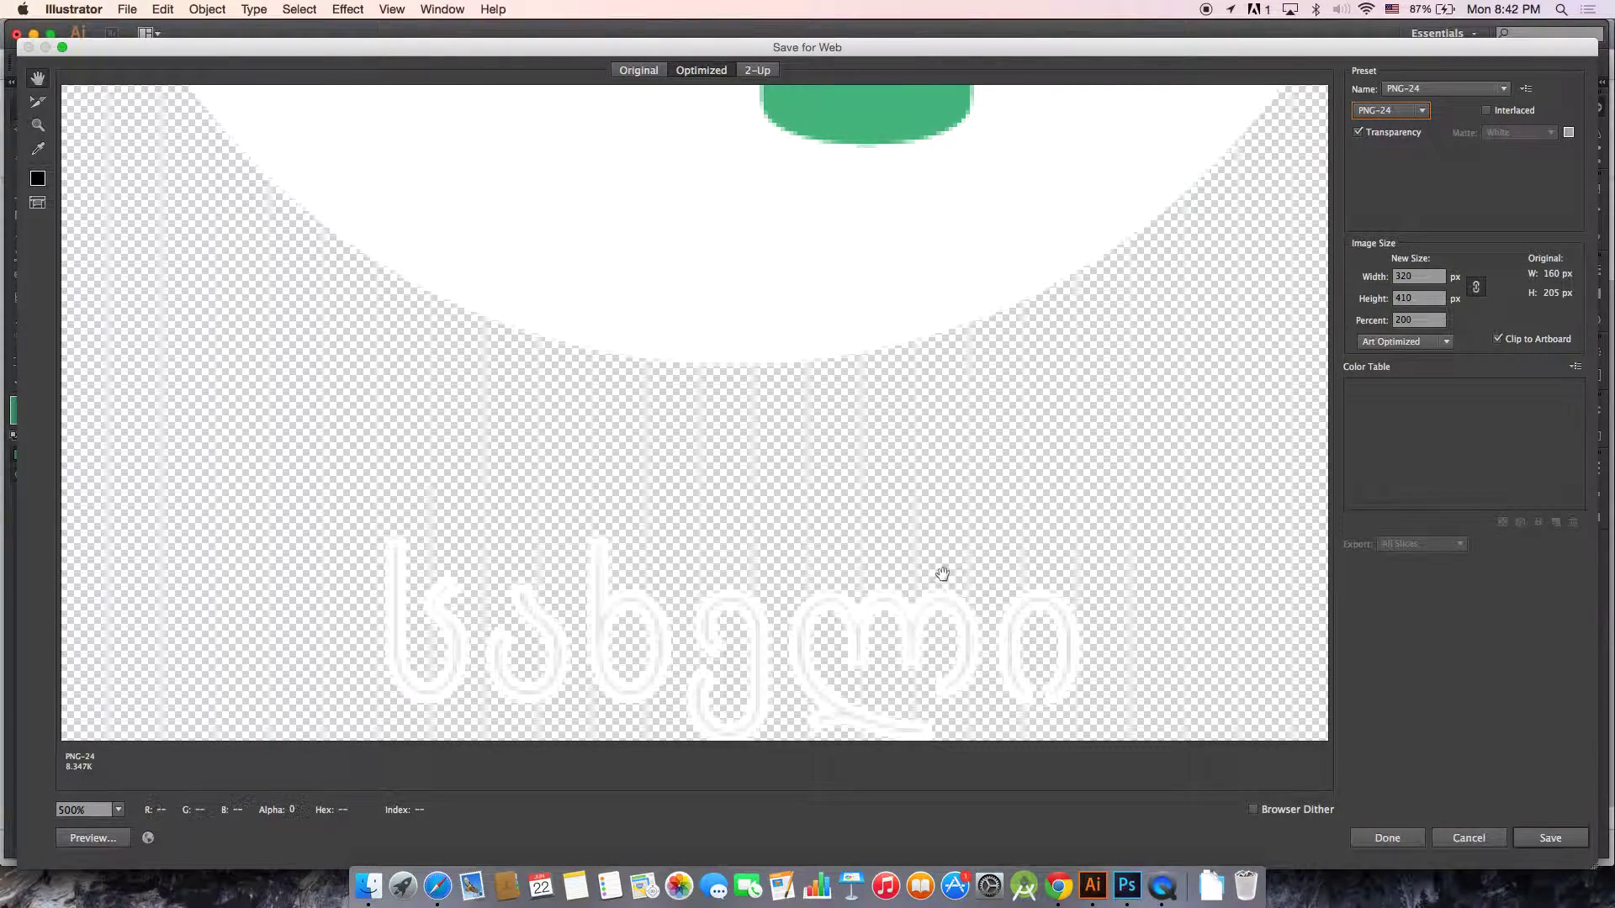
pyautogui.press('Escape')
pyautogui.press('super+minus')
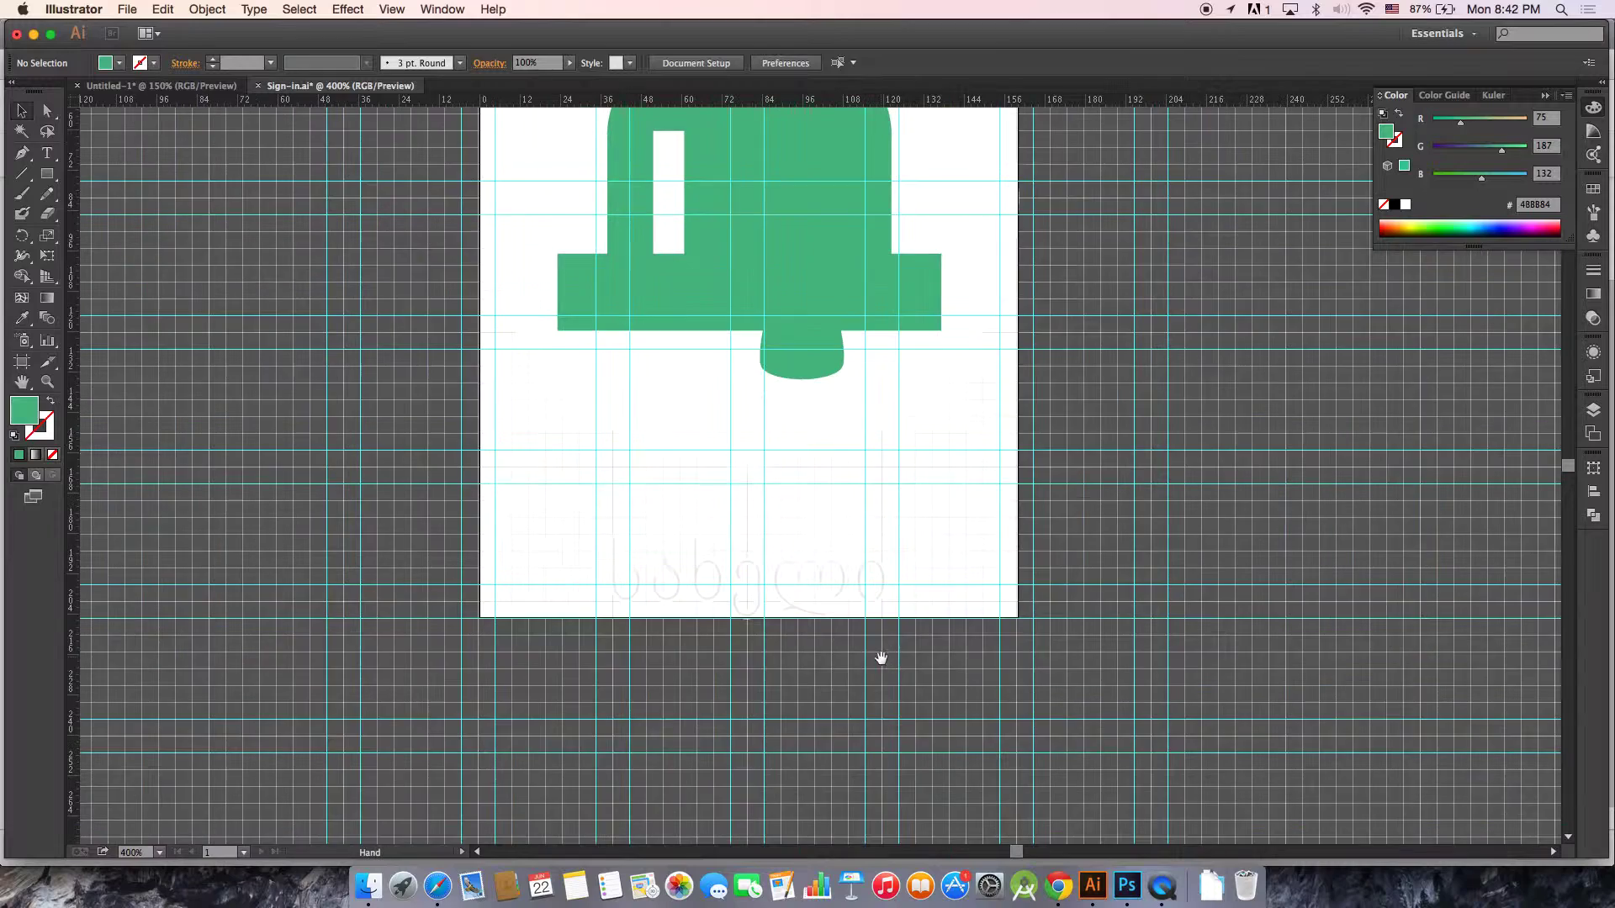
pyautogui.click(787, 577)
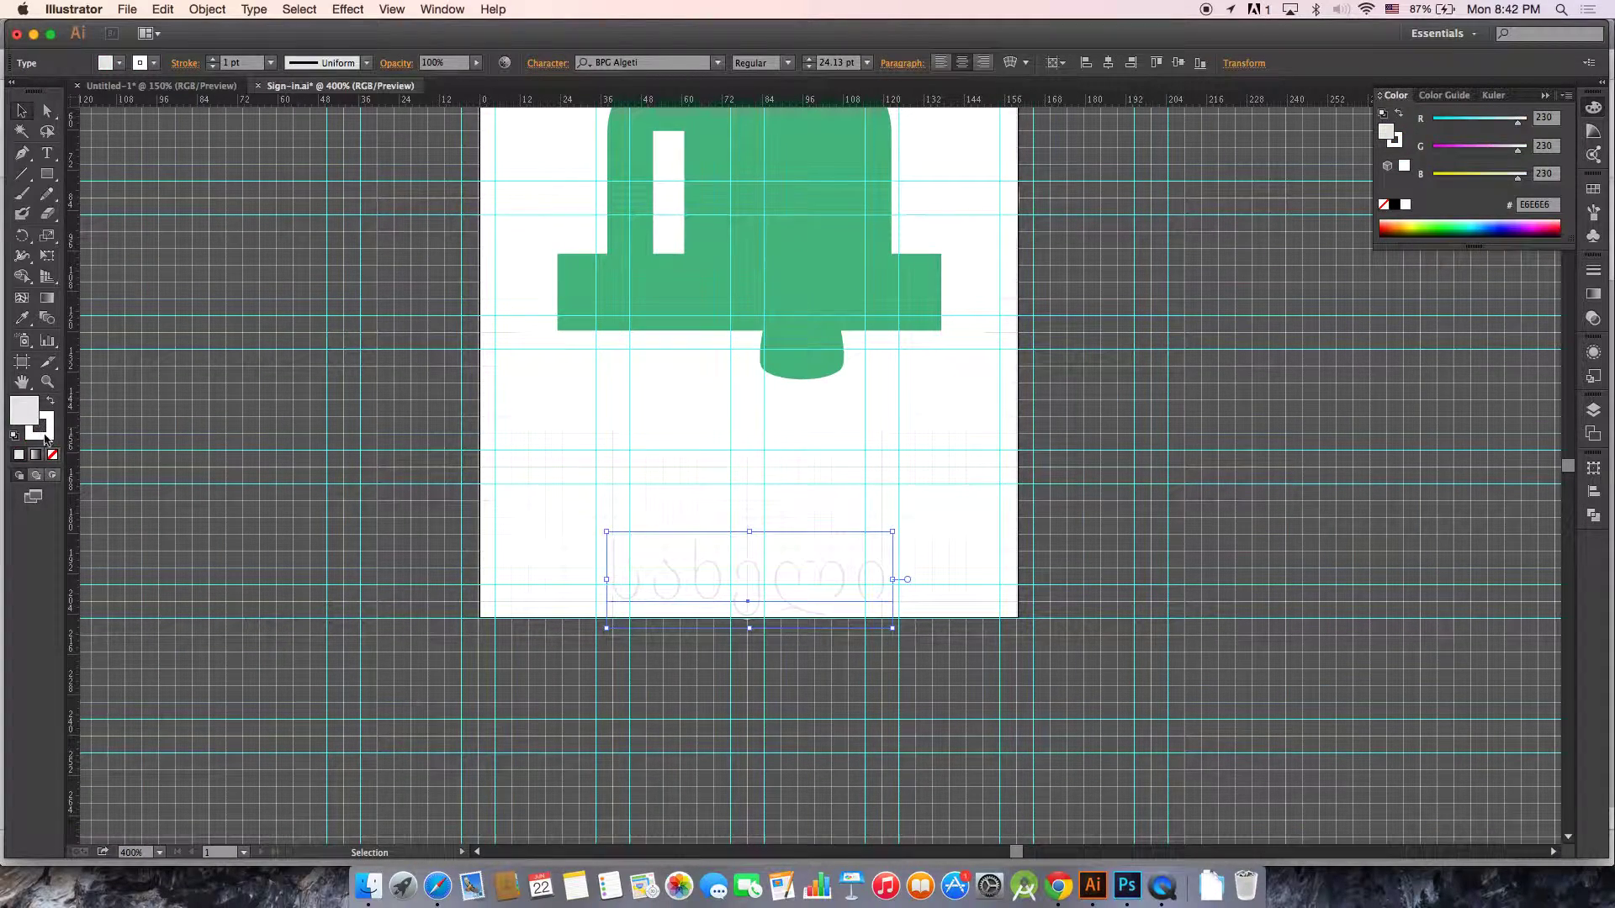
pyautogui.click(703, 447)
pyautogui.keyDown('super'); pyautogui.click(723, 446); pyautogui.keyUp('super')
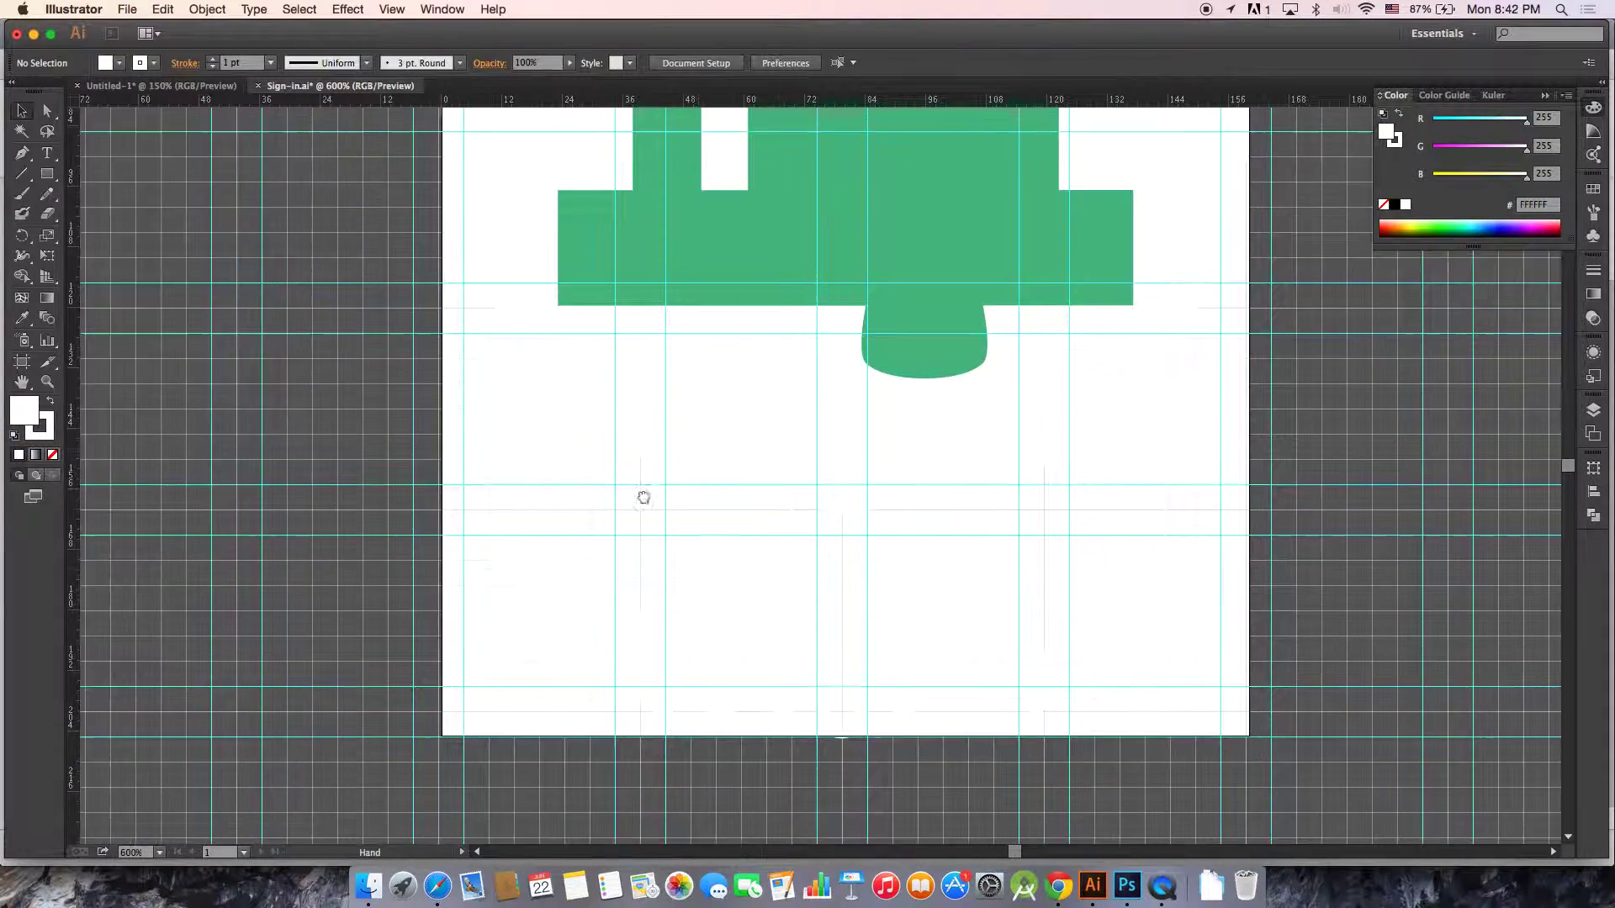
pyautogui.scroll(3, 793, 430)
pyautogui.press('super+minus')
pyautogui.scroll(2, 764, 461)
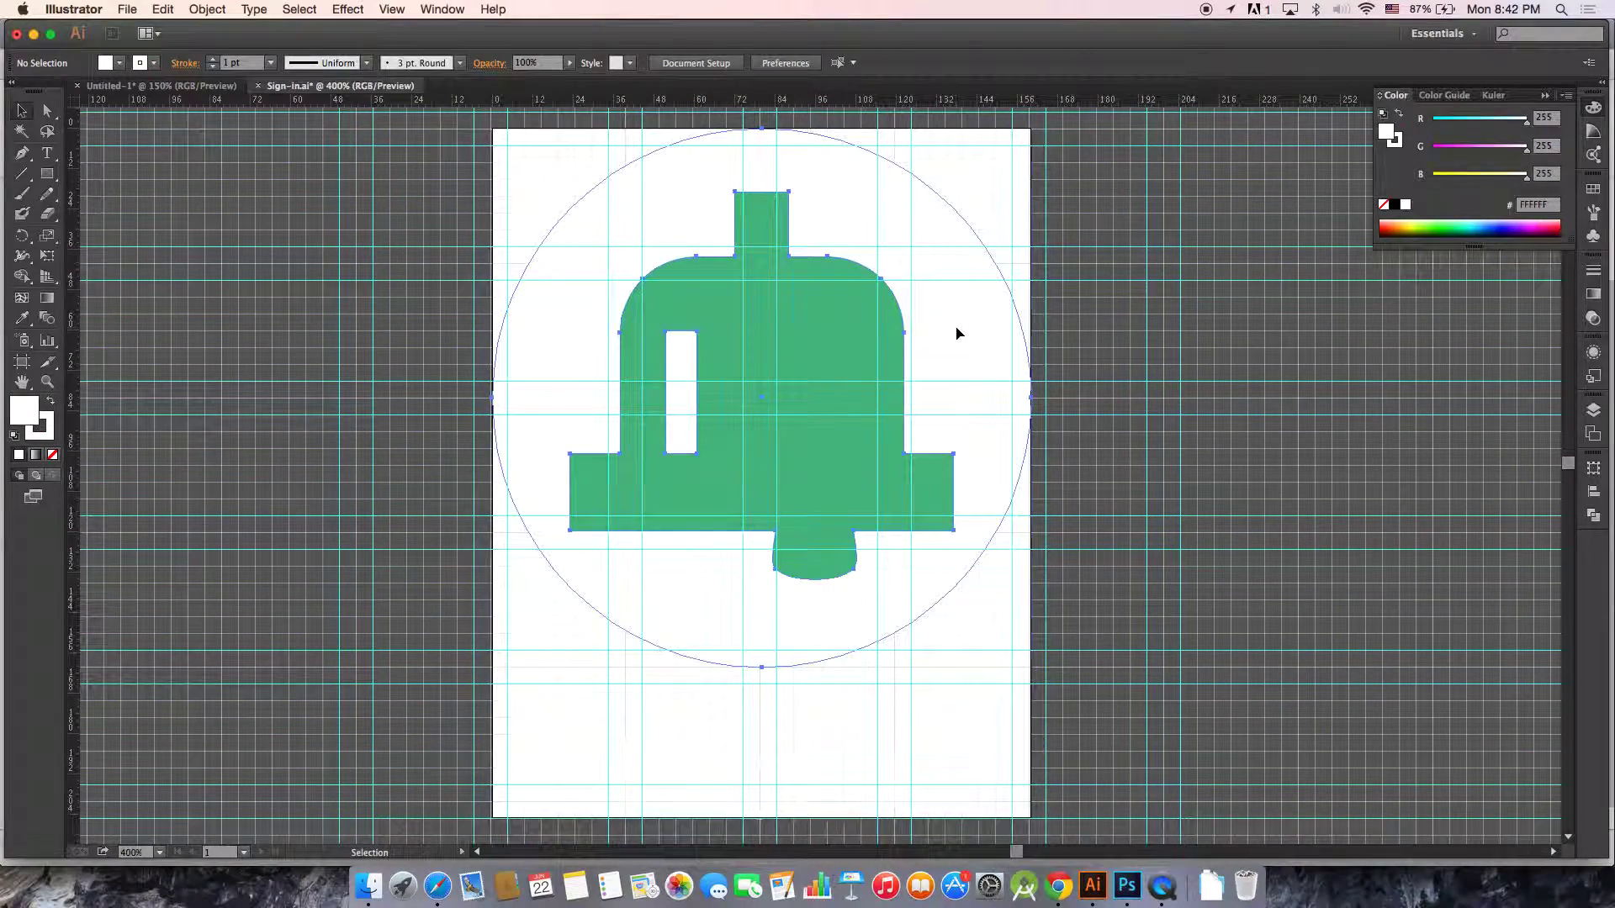
# - Enlarge the artboard to 170 by 215 pt, leaving a small margin around the bell logo's circle
pyautogui.click(22, 360)
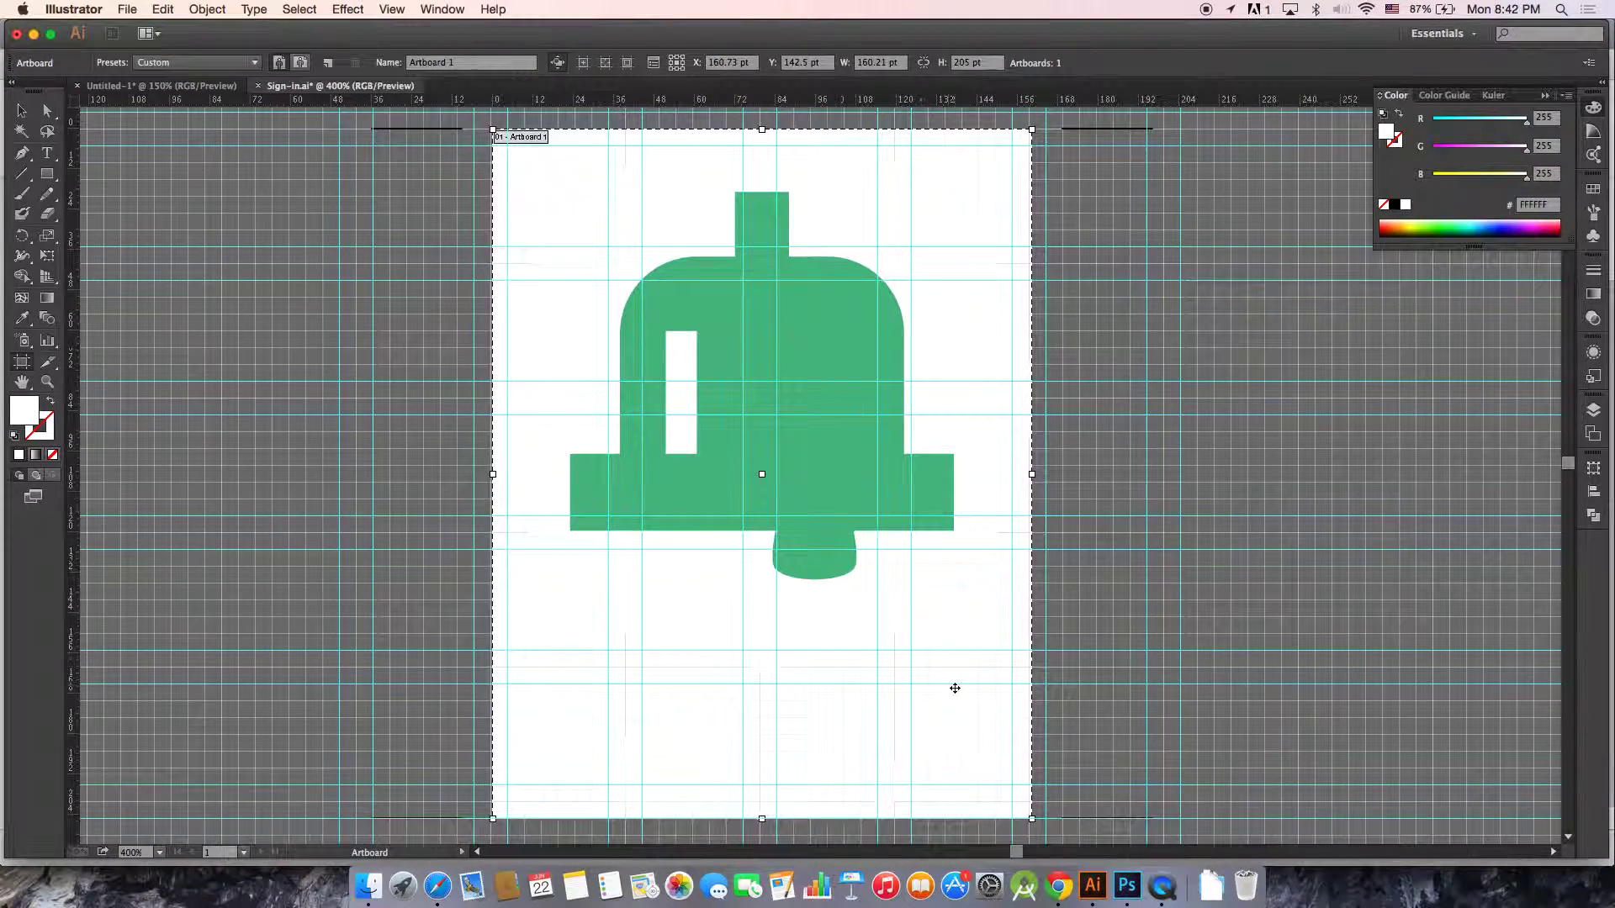
pyautogui.moveTo(1033, 821); pyautogui.dragTo(1047, 835)
pyautogui.moveTo(493, 130); pyautogui.dragTo(473, 395)
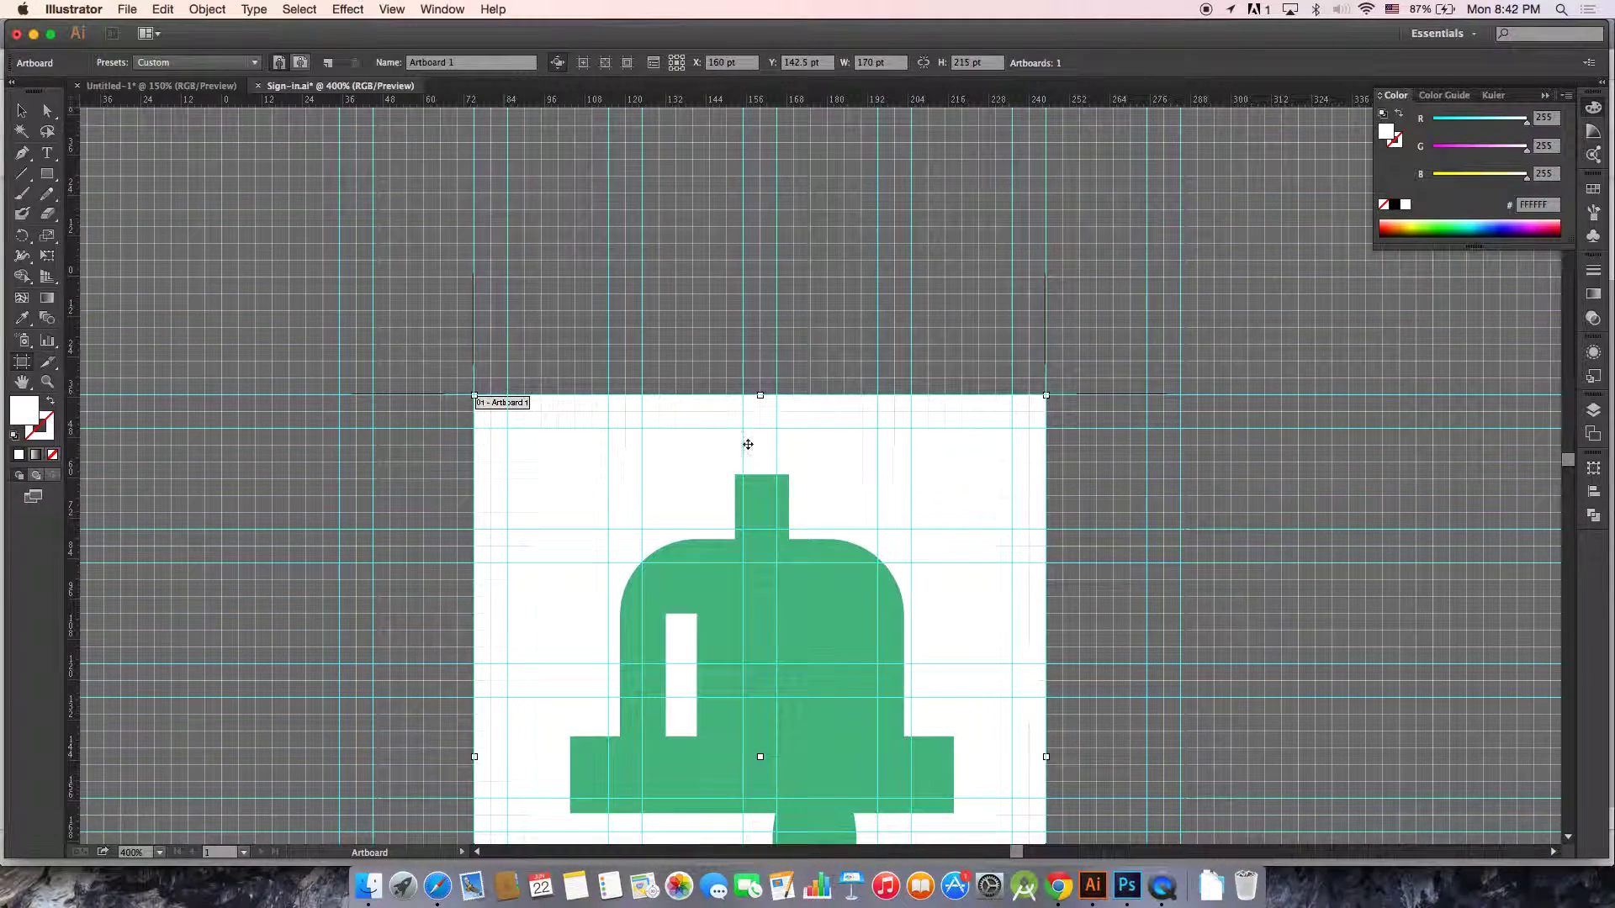
# - Preview the enlarged artboard in Save for Web as PNG-8, check the circle's margins at 500% zoom and close the preview
pyautogui.press('super+alt+shift+s')
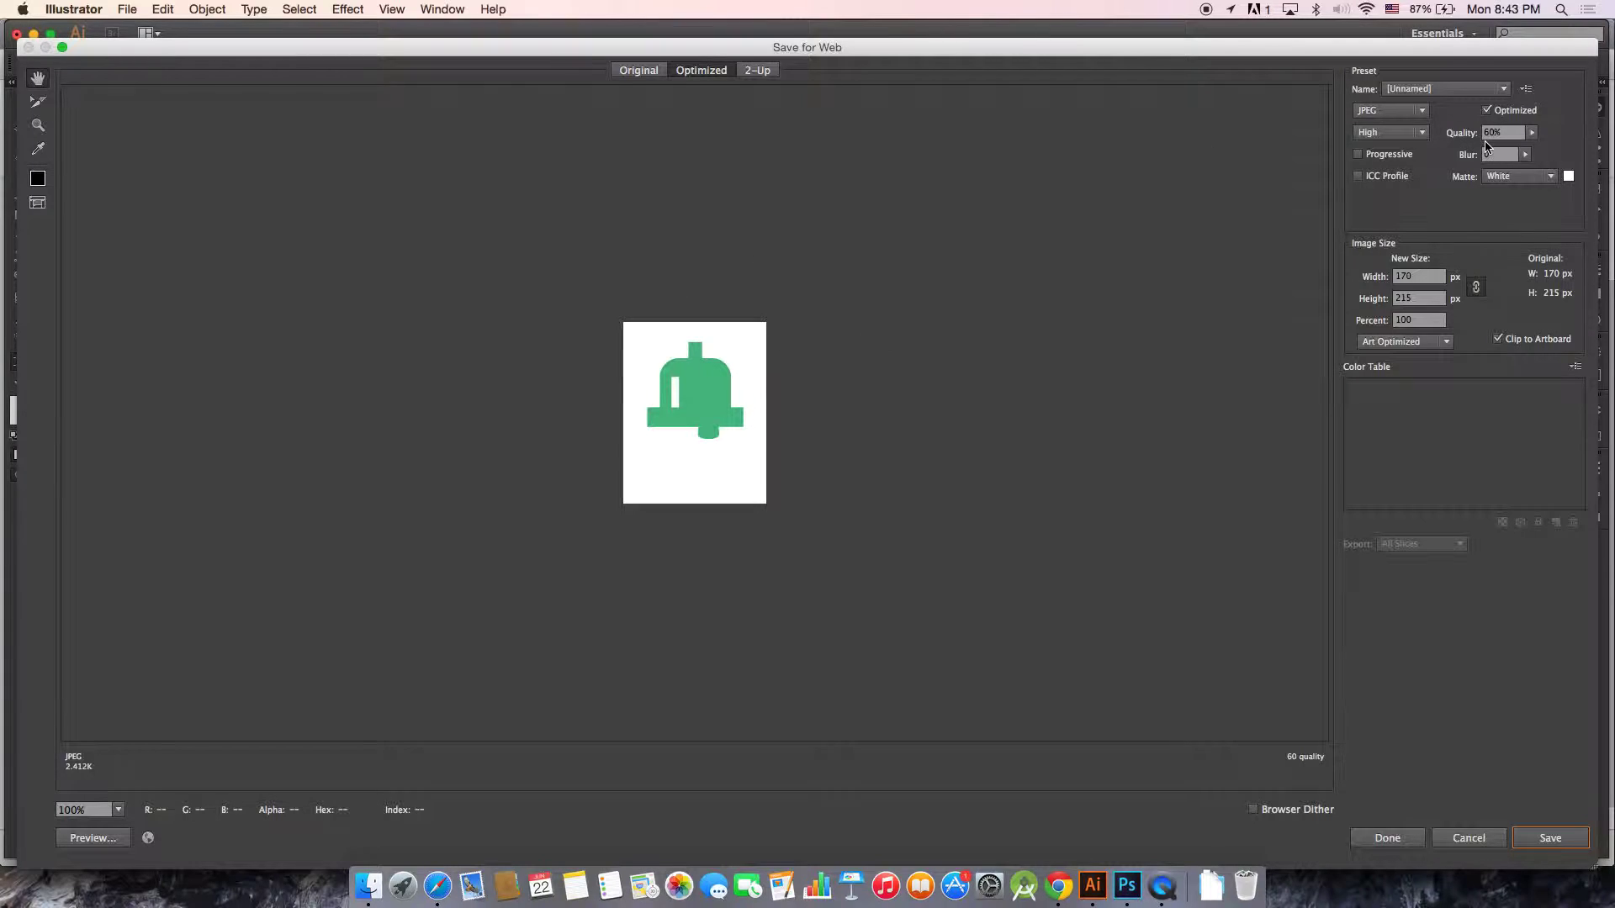
pyautogui.click(1389, 110)
pyautogui.click(1384, 133)
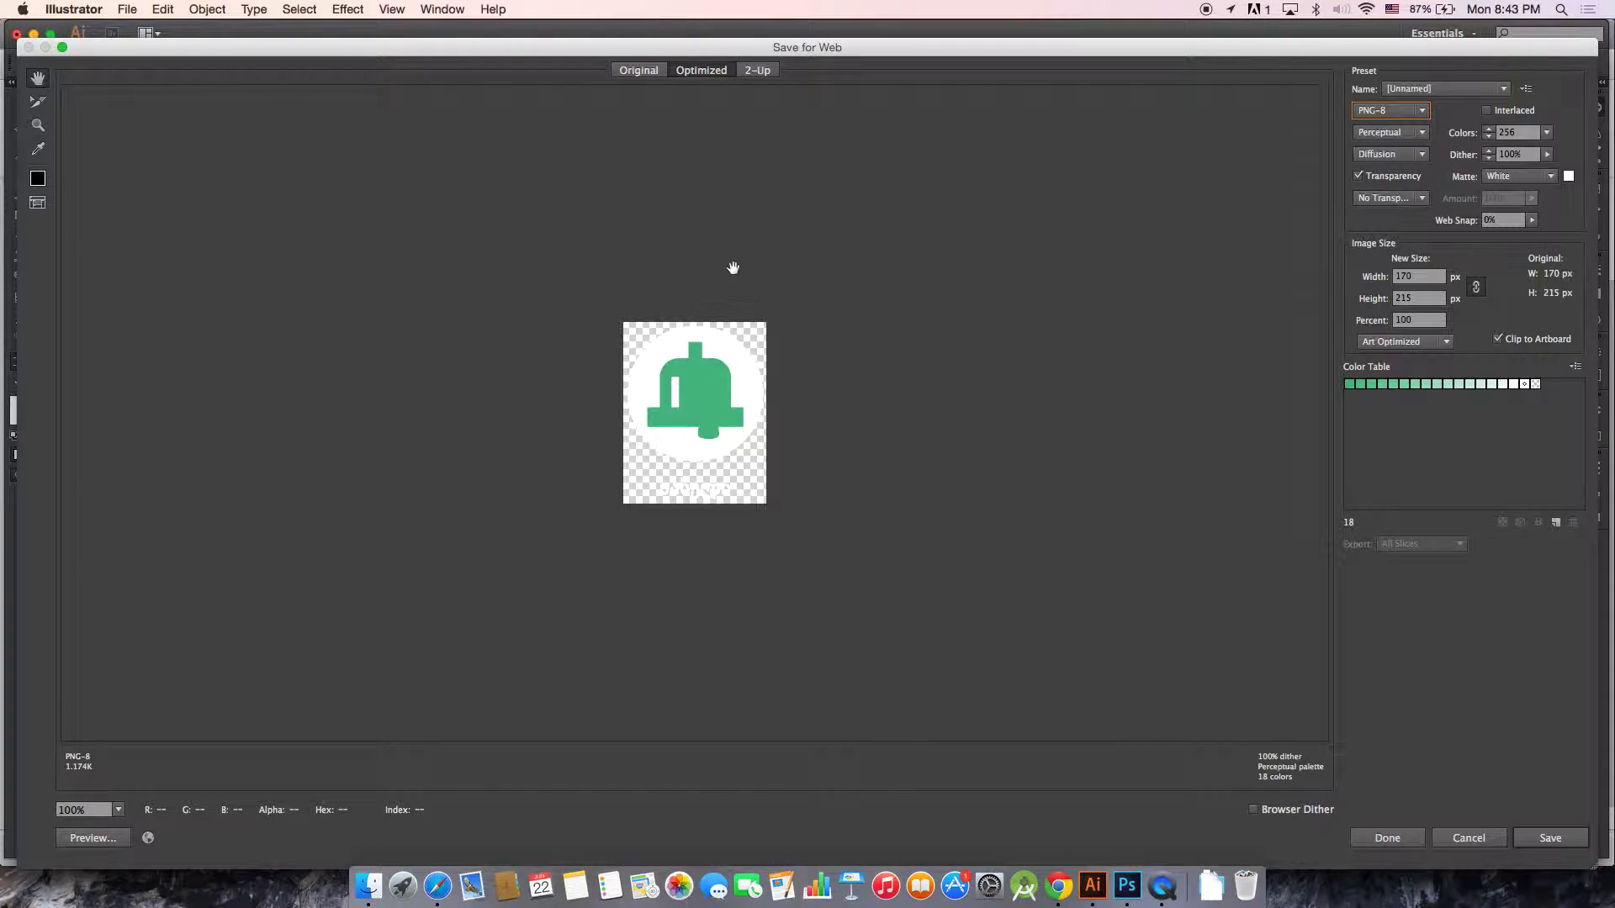
pyautogui.keyDown('super'); pyautogui.click(707, 377); pyautogui.keyUp('super')
pyautogui.keyDown('super'); pyautogui.click(708, 377); pyautogui.keyUp('super')
pyautogui.keyDown('super'); pyautogui.click(707, 378); pyautogui.keyUp('super')
pyautogui.keyDown('super'); pyautogui.click(707, 378); pyautogui.keyUp('super')
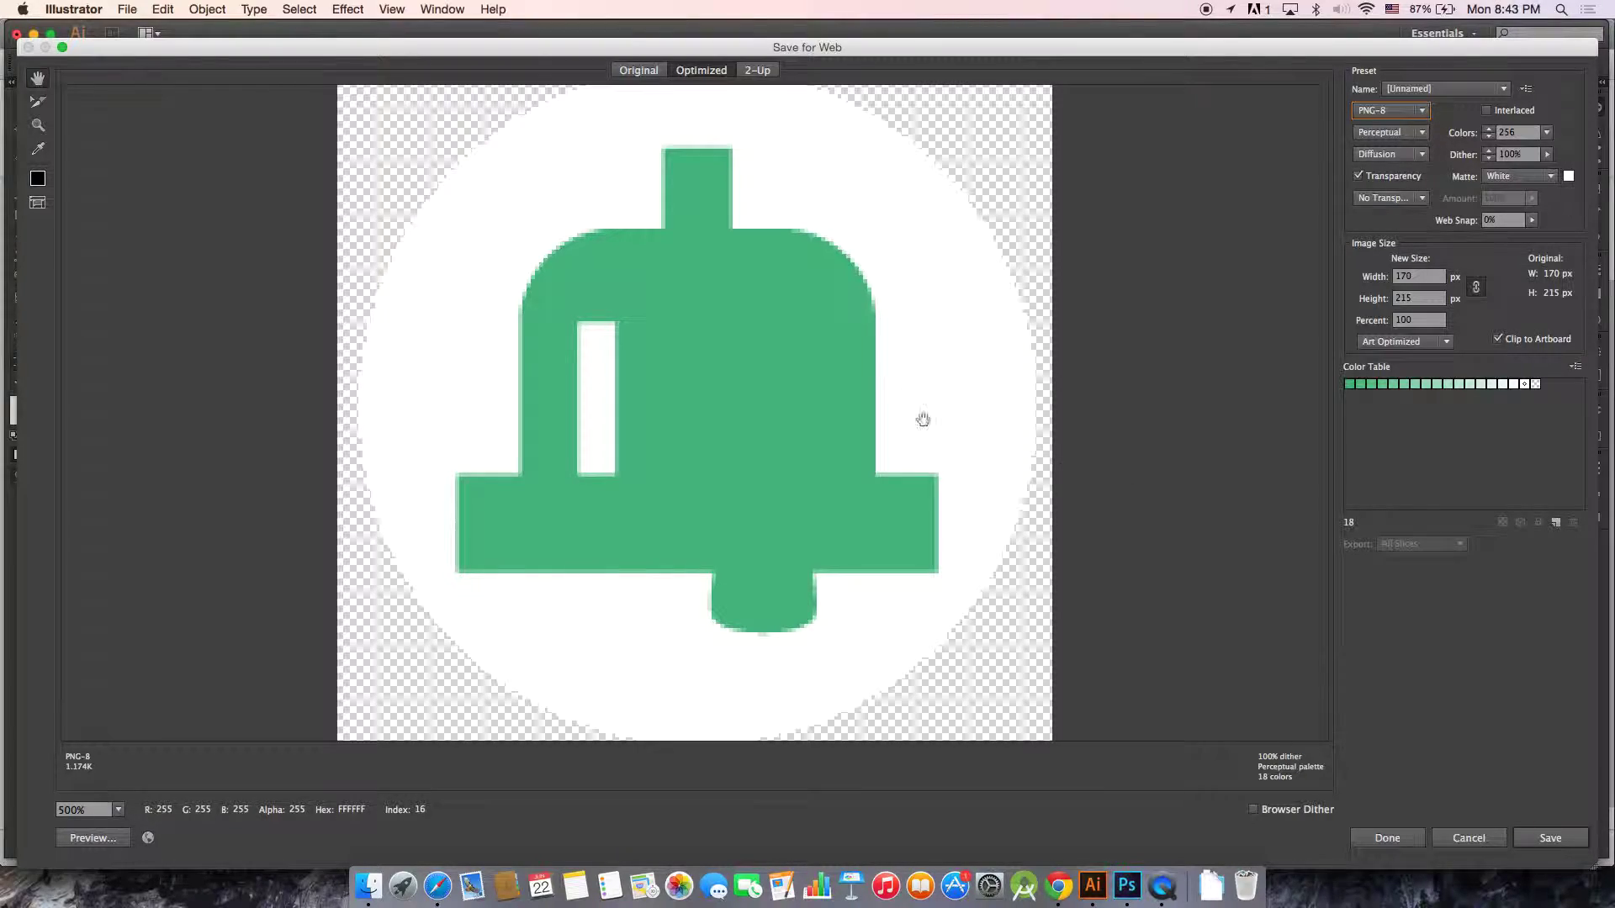
pyautogui.press('Escape')
# - Undo the artboard enlargement and the removal of the green background
pyautogui.keyDown('alt'); pyautogui.keyDown('super'); pyautogui.click(1074, 422); pyautogui.keyUp('super'); pyautogui.keyUp('alt')
pyautogui.keyDown('alt'); pyautogui.keyDown('super'); pyautogui.click(966, 511); pyautogui.keyUp('super'); pyautogui.keyUp('alt')
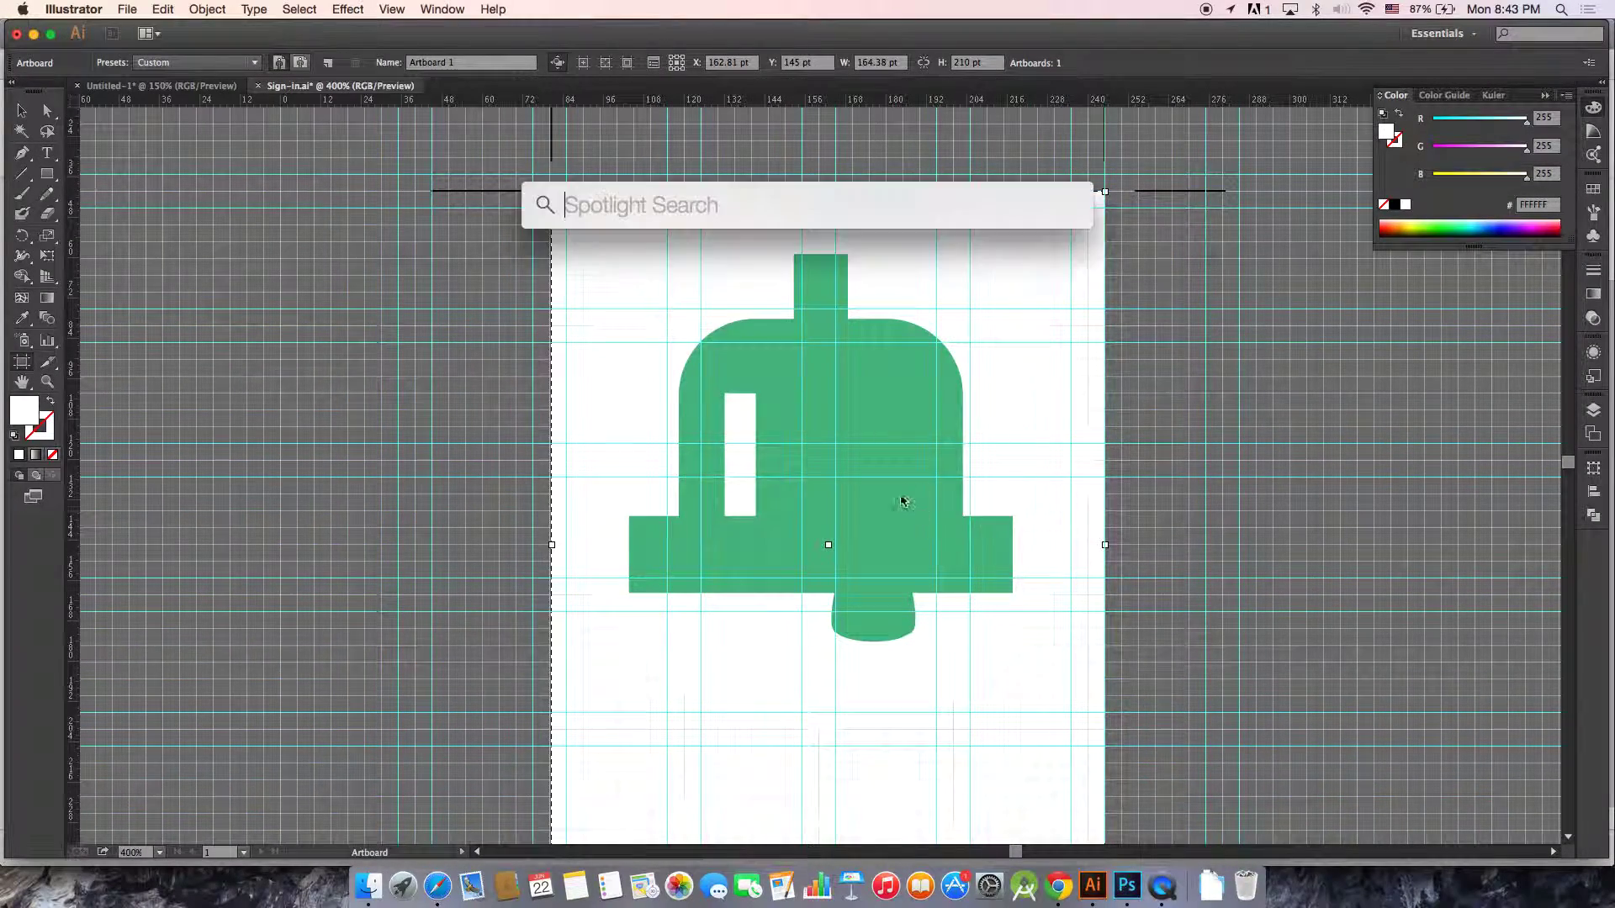
pyautogui.press('super+z')
pyautogui.press('super+z')
pyautogui.press('super+z')
pyautogui.press('super+z')
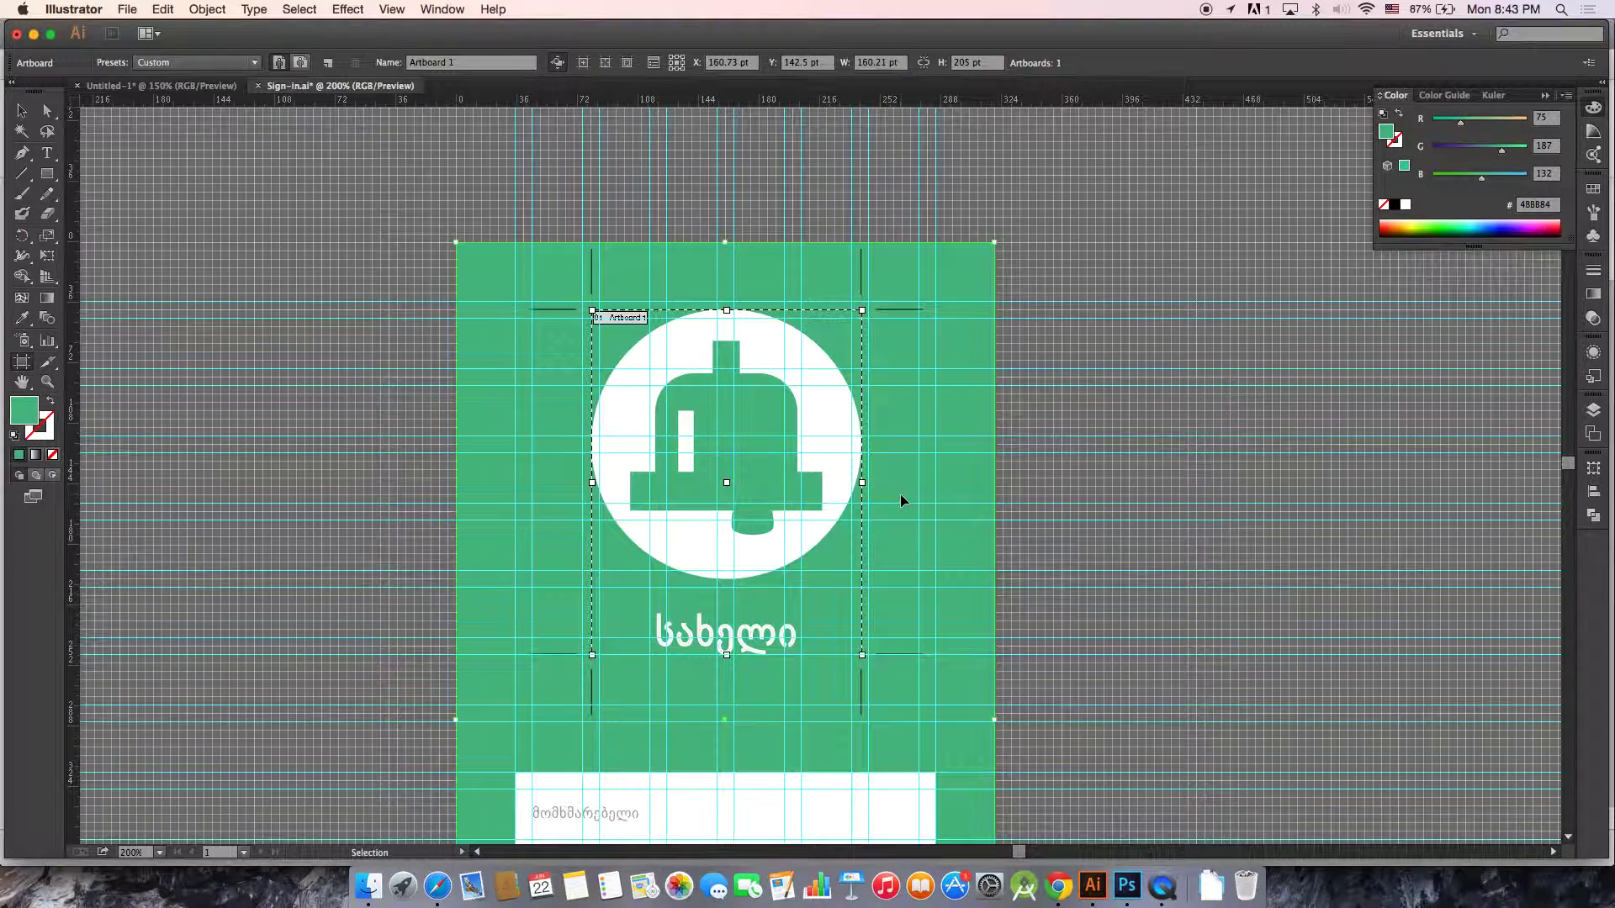
# - Restore artboard coverage of the whole green sign-in background at 320 by 568 pt
pyautogui.moveTo(803, 571); pyautogui.dragTo(809, 473)
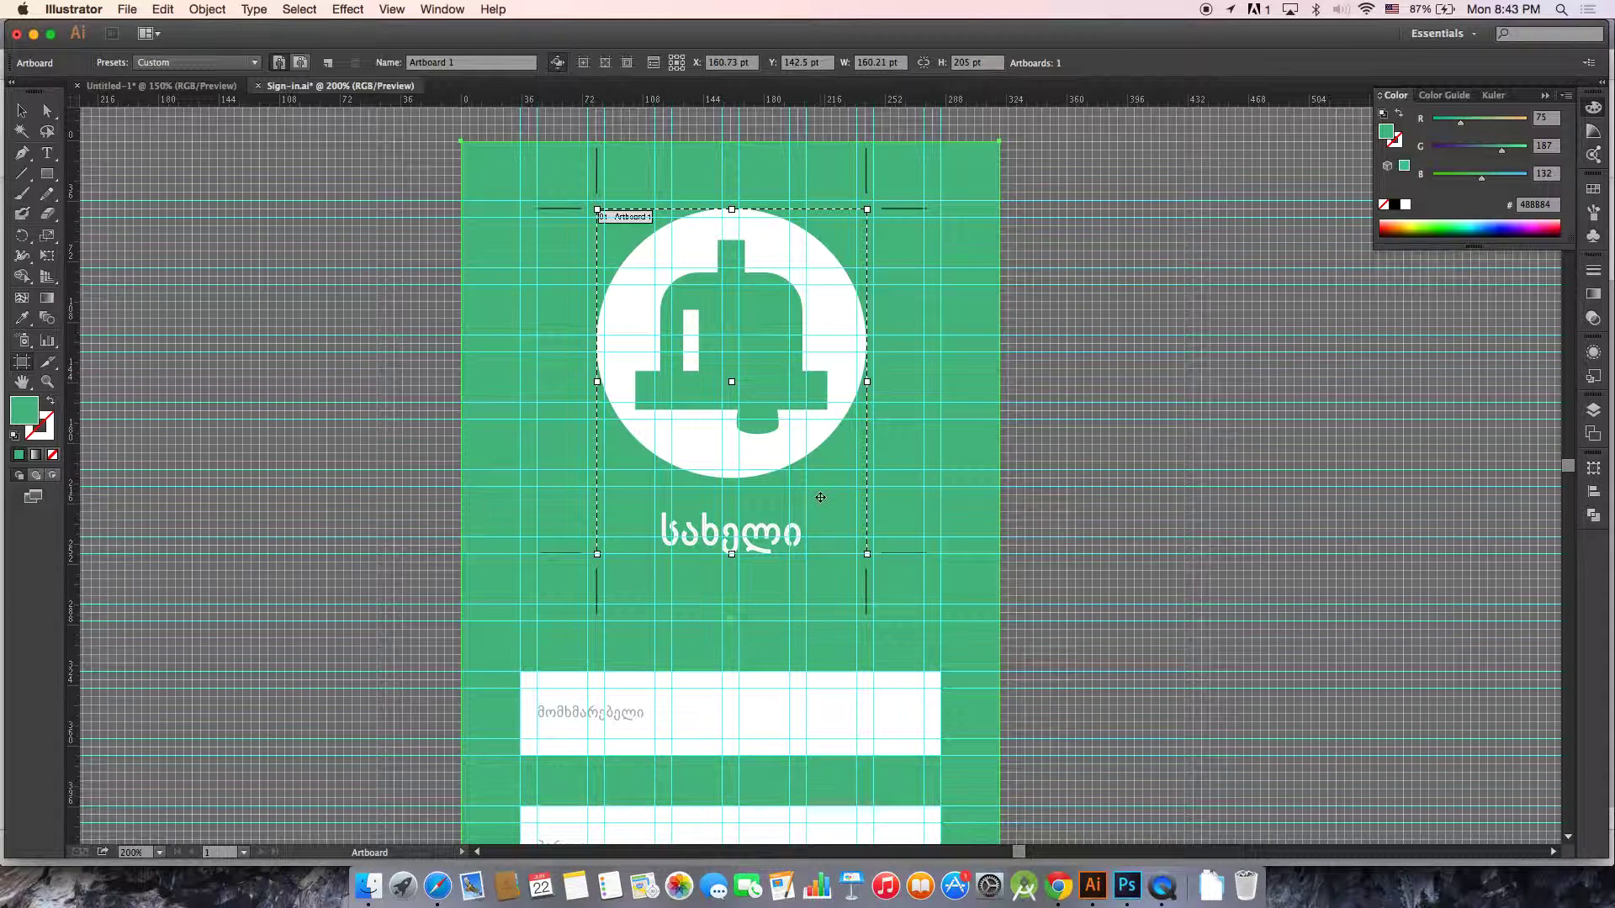
pyautogui.press('shift+super+z')
pyautogui.press('super+z')
pyautogui.press('shift+super+z')
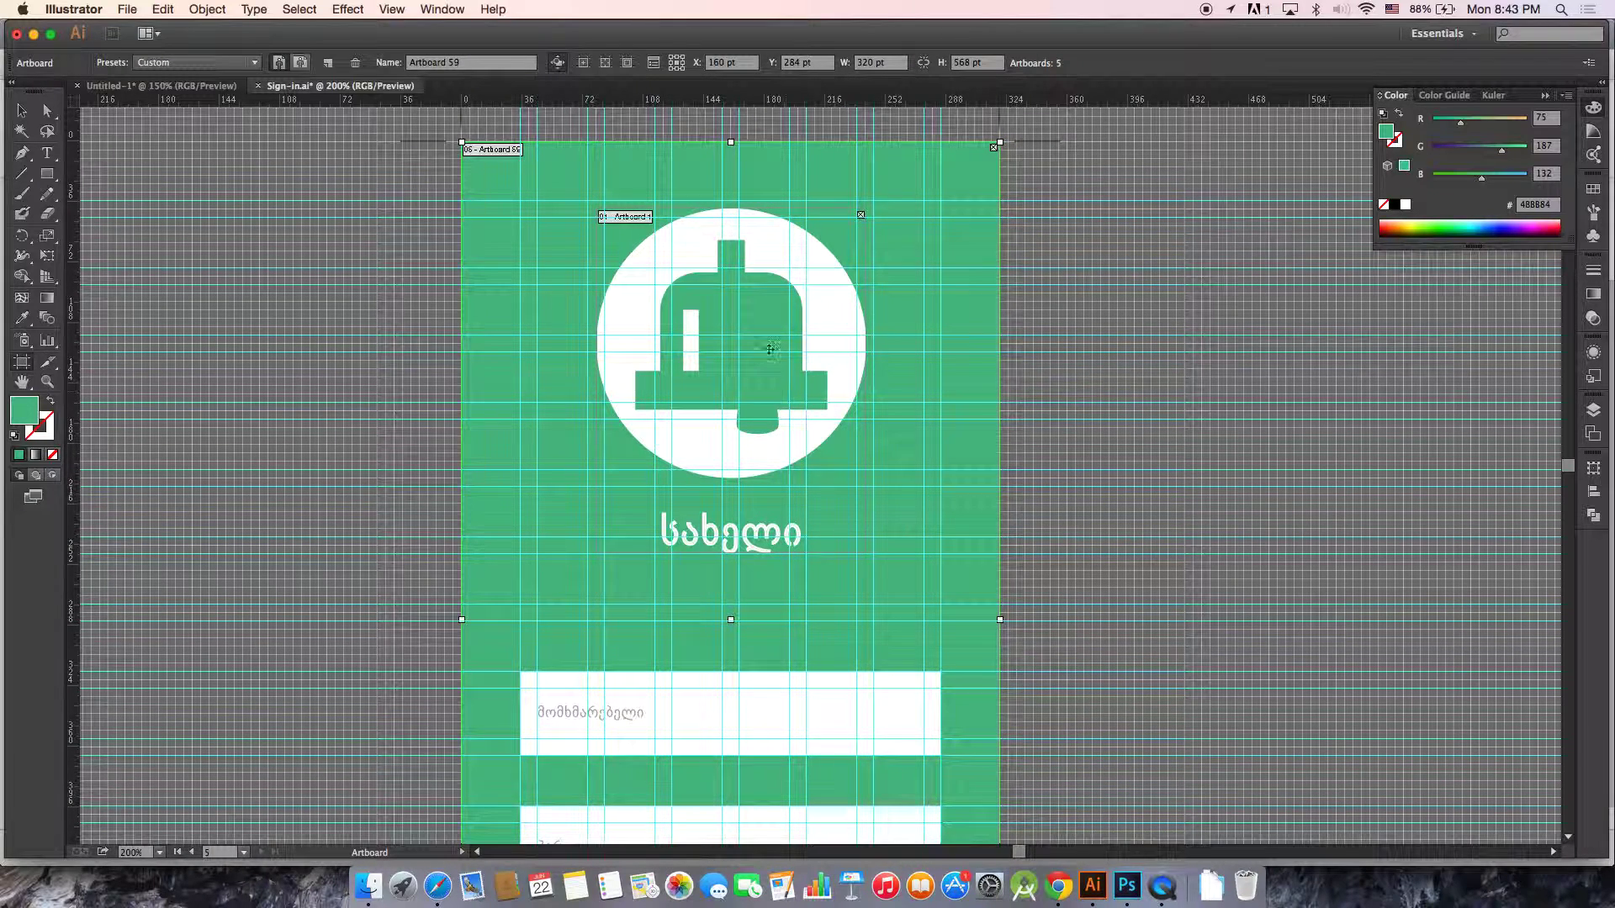
# - Review the listed artboards and delete the cropped logo artboard, Artboard 1
pyautogui.click(1592, 433)
pyautogui.click(1469, 469)
pyautogui.click(1468, 452)
pyautogui.click(1463, 436)
pyautogui.click(1467, 418)
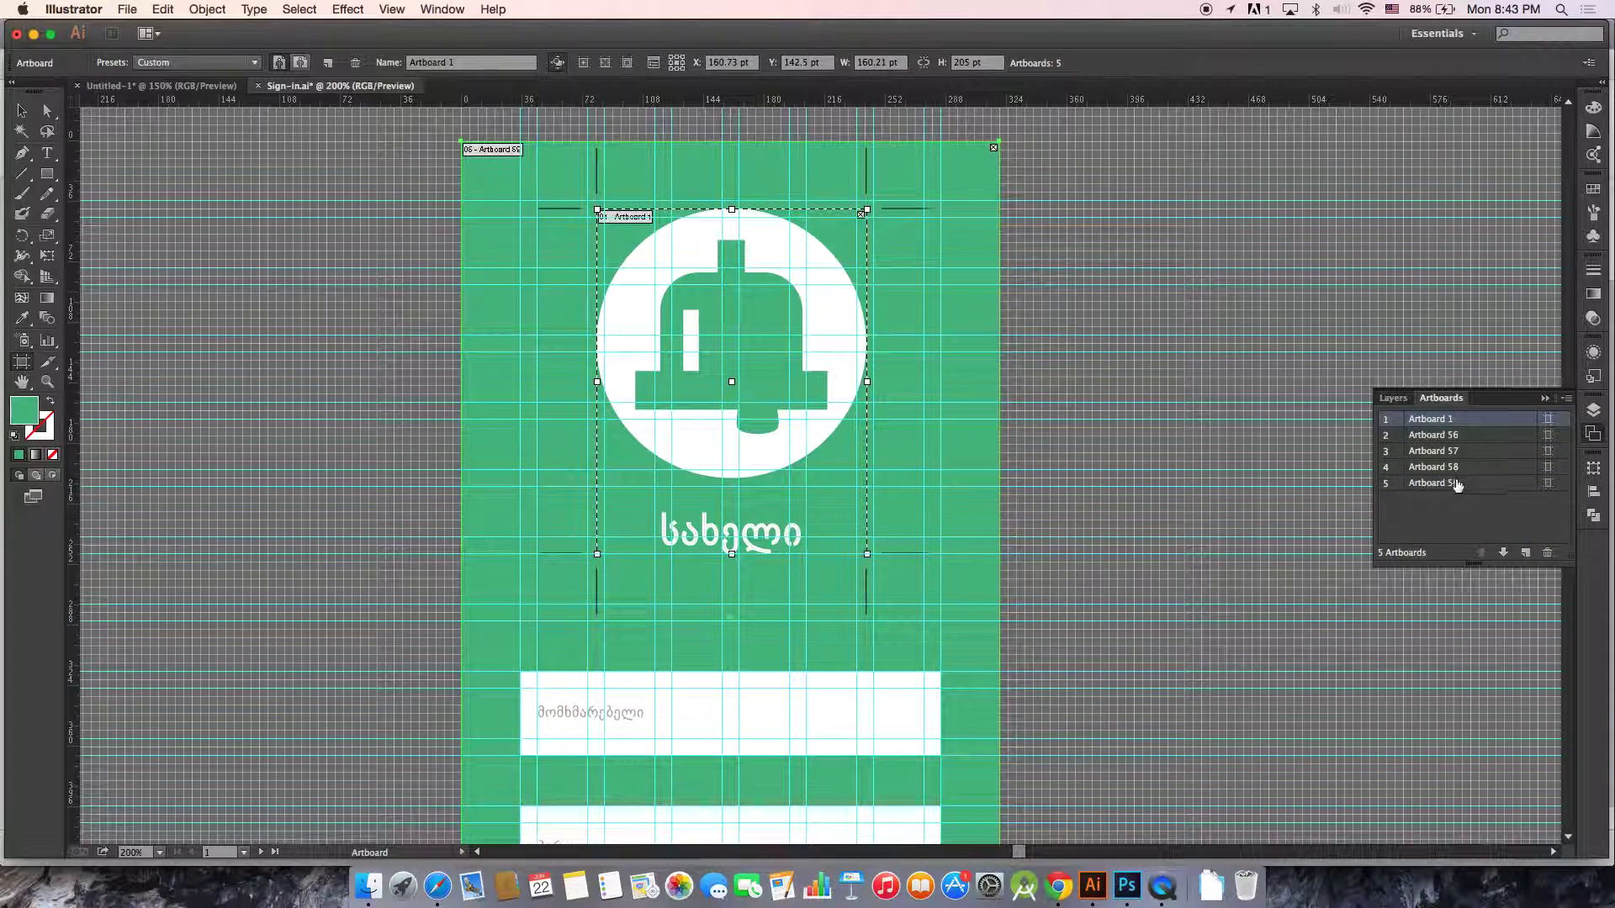
pyautogui.doubleClick(1467, 482)
pyautogui.click(1484, 423)
pyautogui.press('super+0')
pyautogui.click(1543, 551)
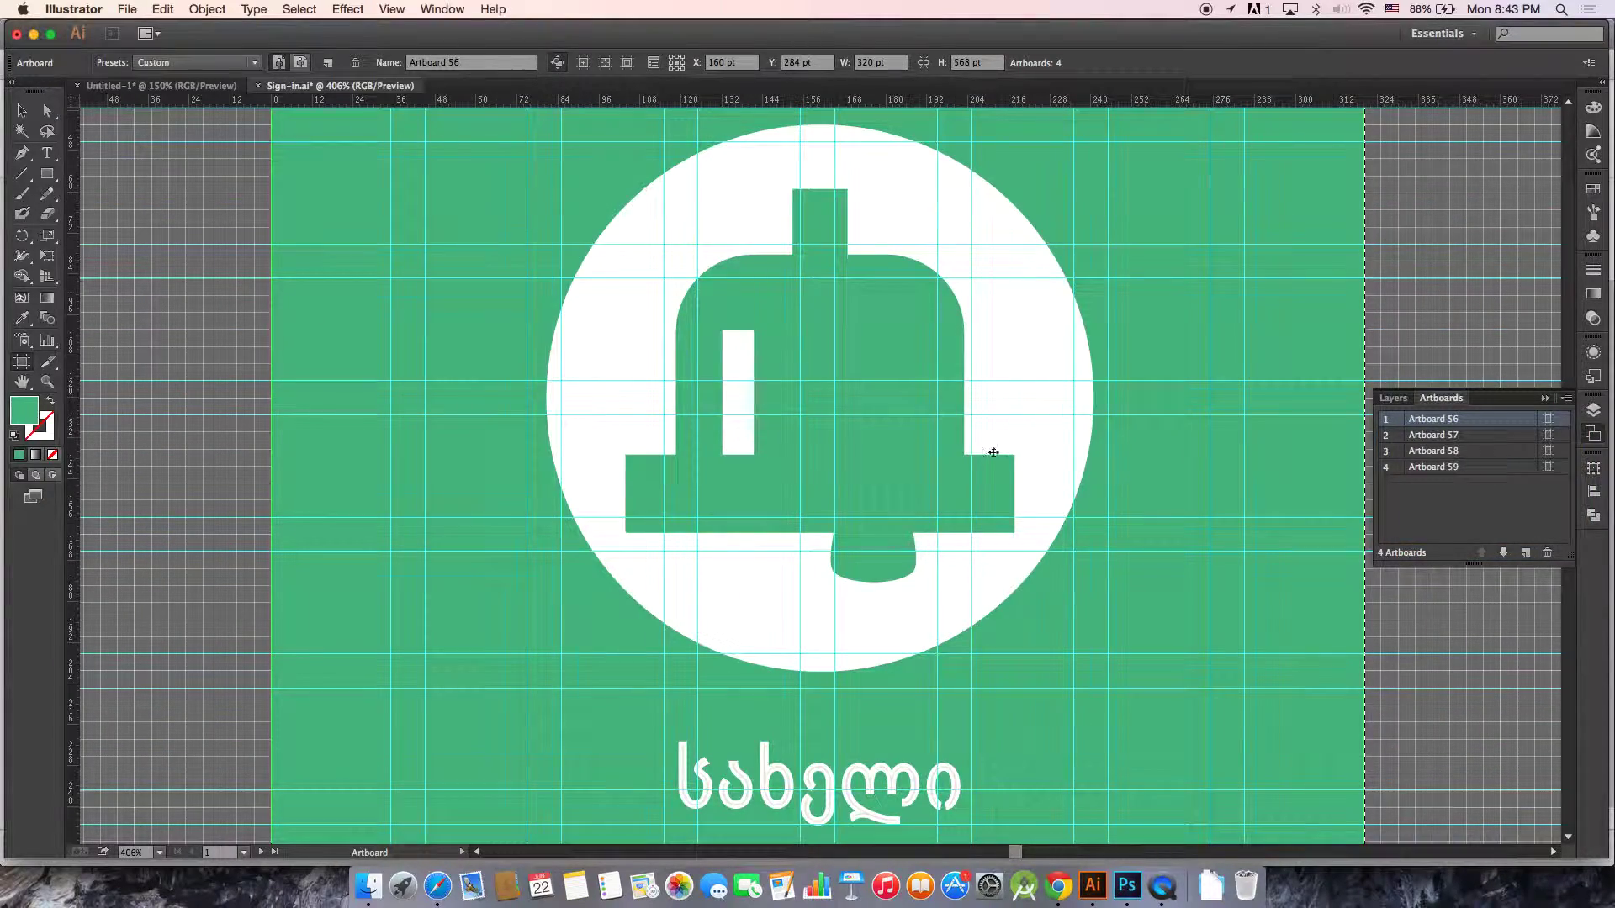
# - Draw a green rectangle 110 by 160 pt on the empty canvas to the right of the sign-in screen
pyautogui.press('super+minus')
pyautogui.press('super+minus')
pyautogui.press('super+minus')
pyautogui.moveTo(815, 530); pyautogui.dragTo(761, 482)
pyautogui.click(929, 458)
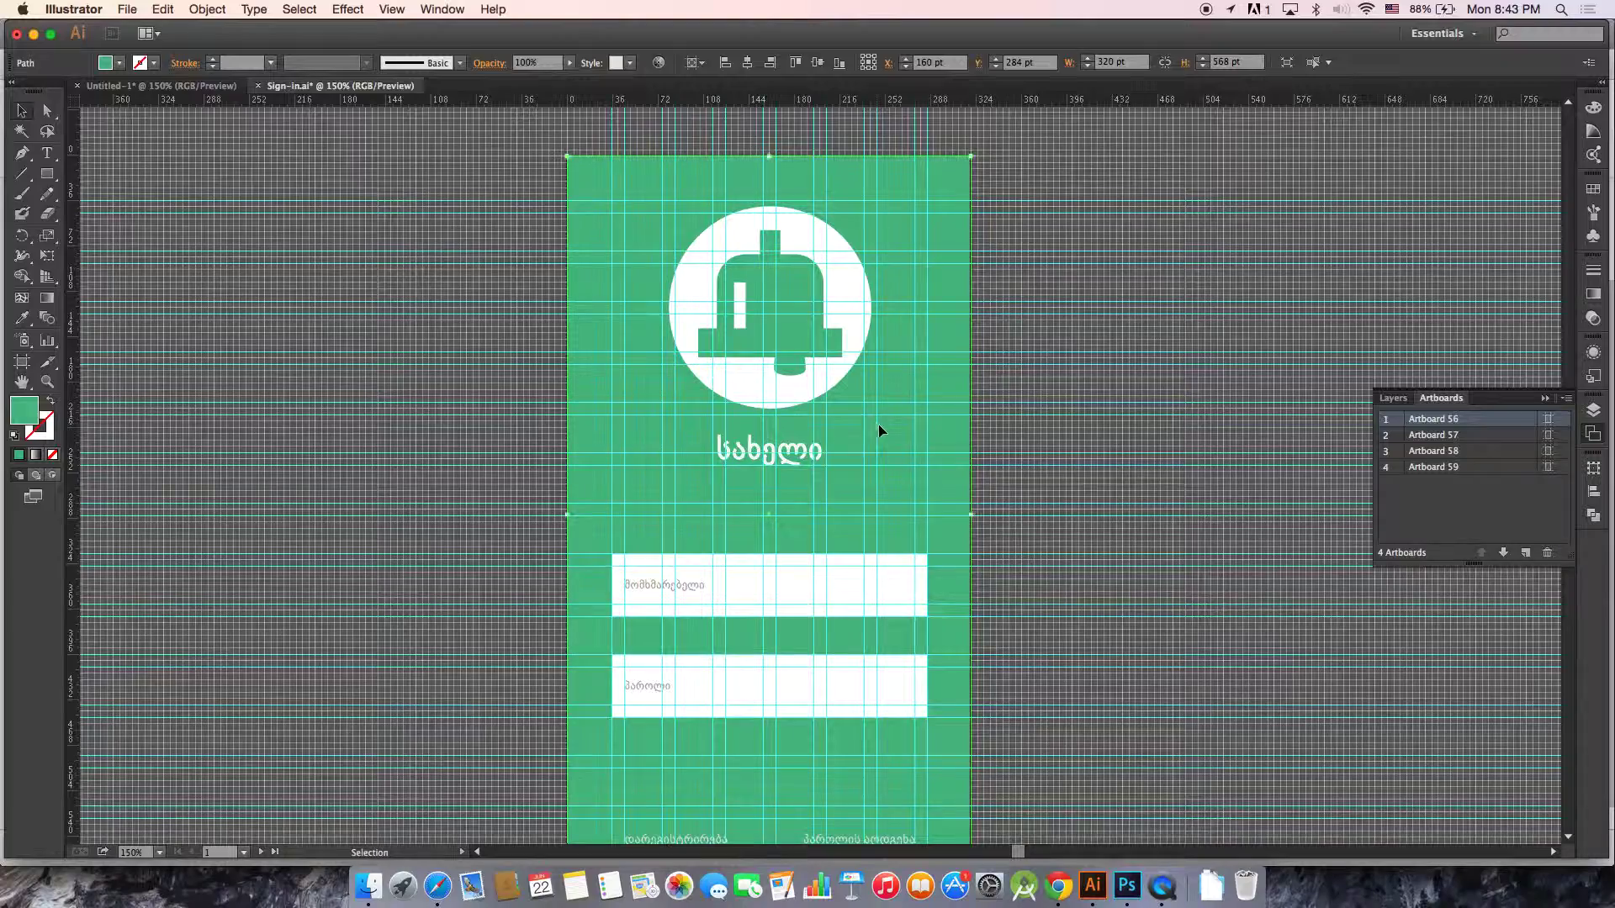
pyautogui.press('super+minus')
pyautogui.click(47, 173)
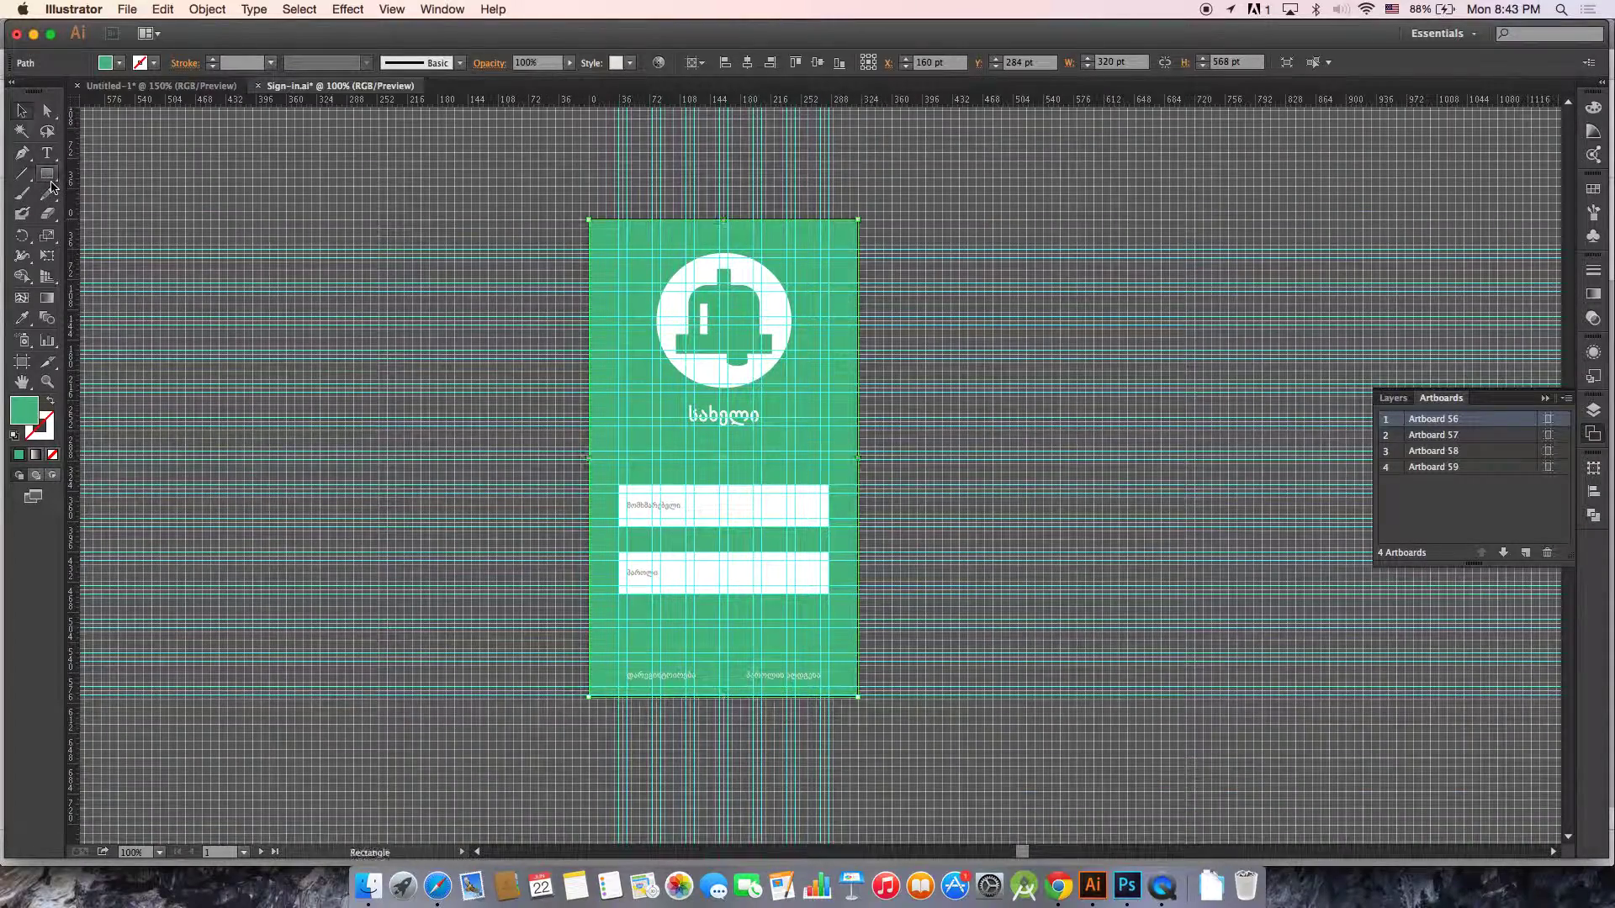
pyautogui.moveTo(896, 387); pyautogui.dragTo(988, 522)
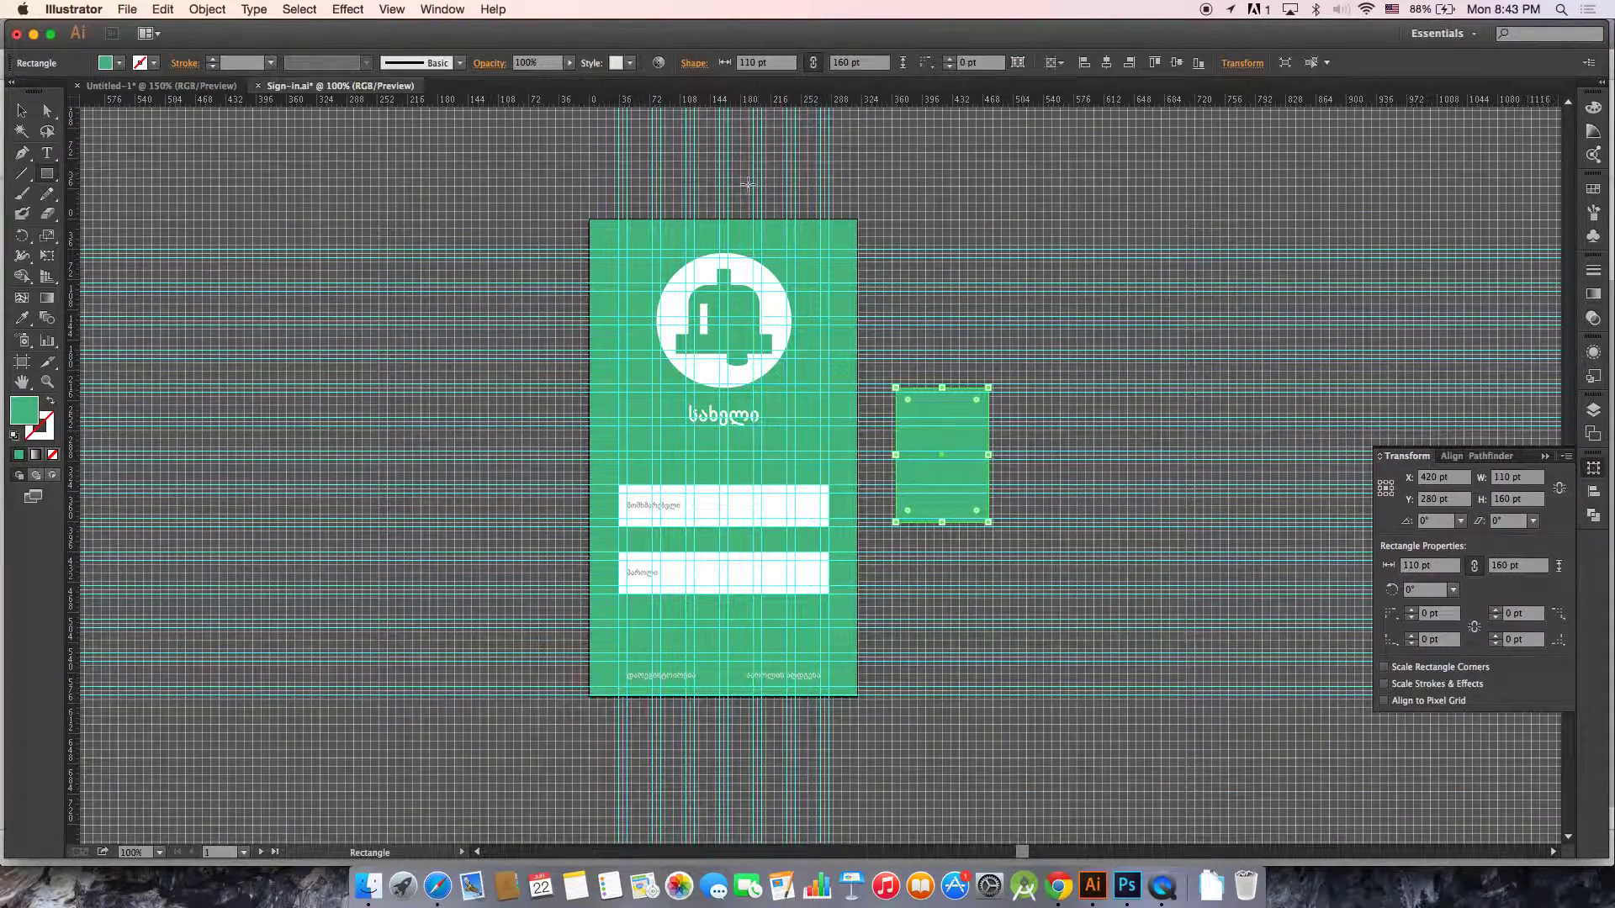
pyautogui.press('v')
pyautogui.press('super+plus')
pyautogui.hscroll(5, 497, 451)
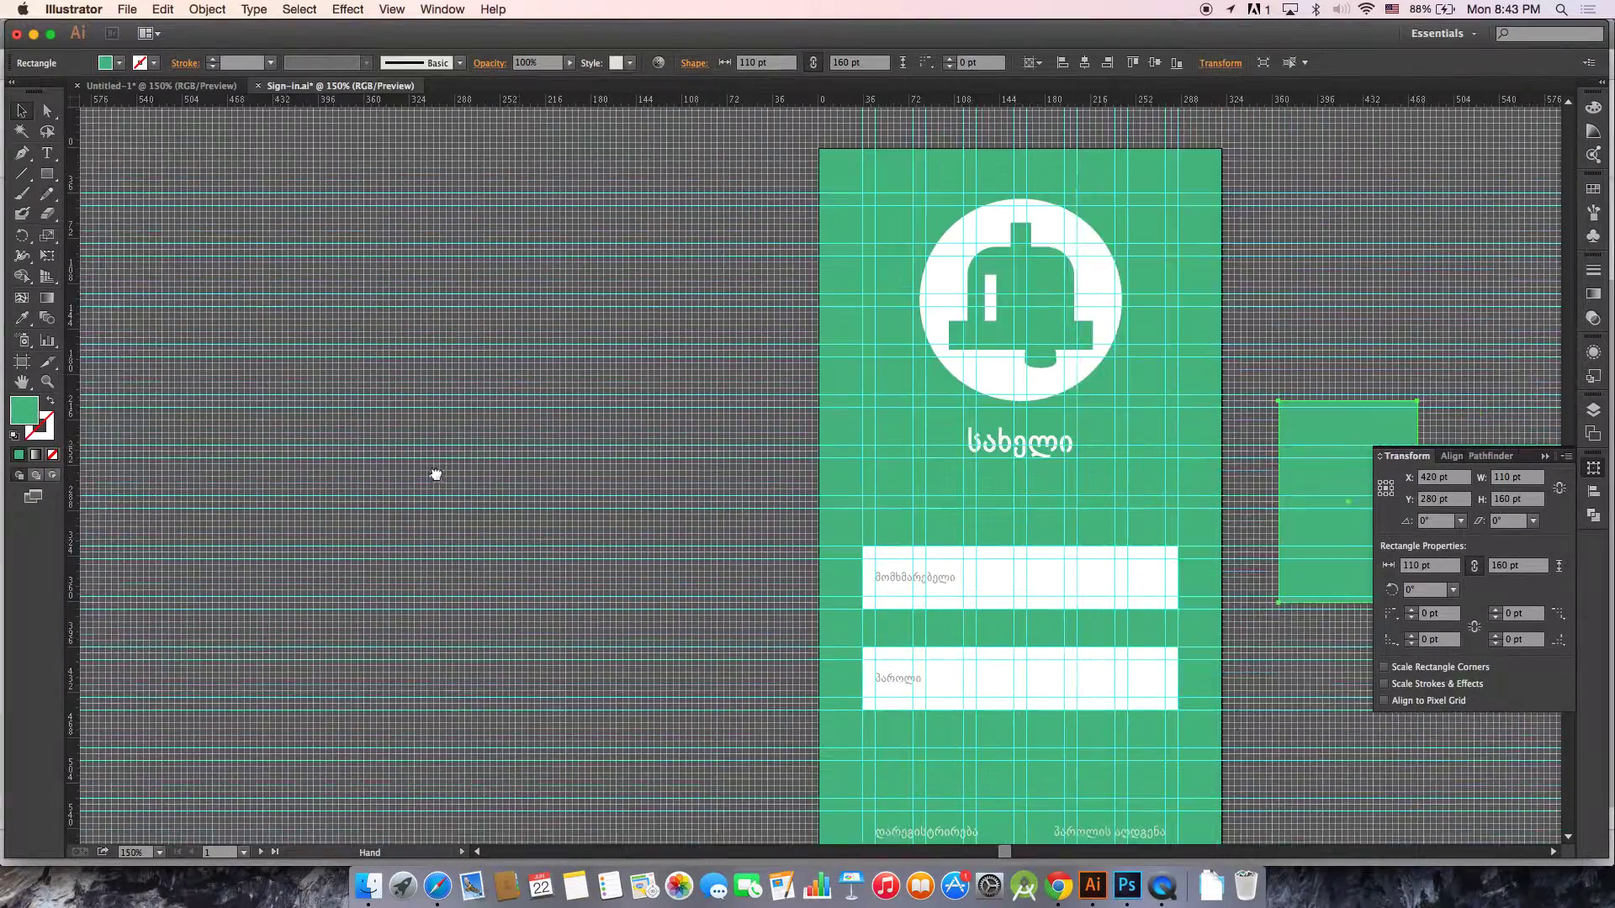
# - Export the sign-in artwork to Downloads as a JPEG at maximum quality 10 without using artboards
pyautogui.click(816, 281)
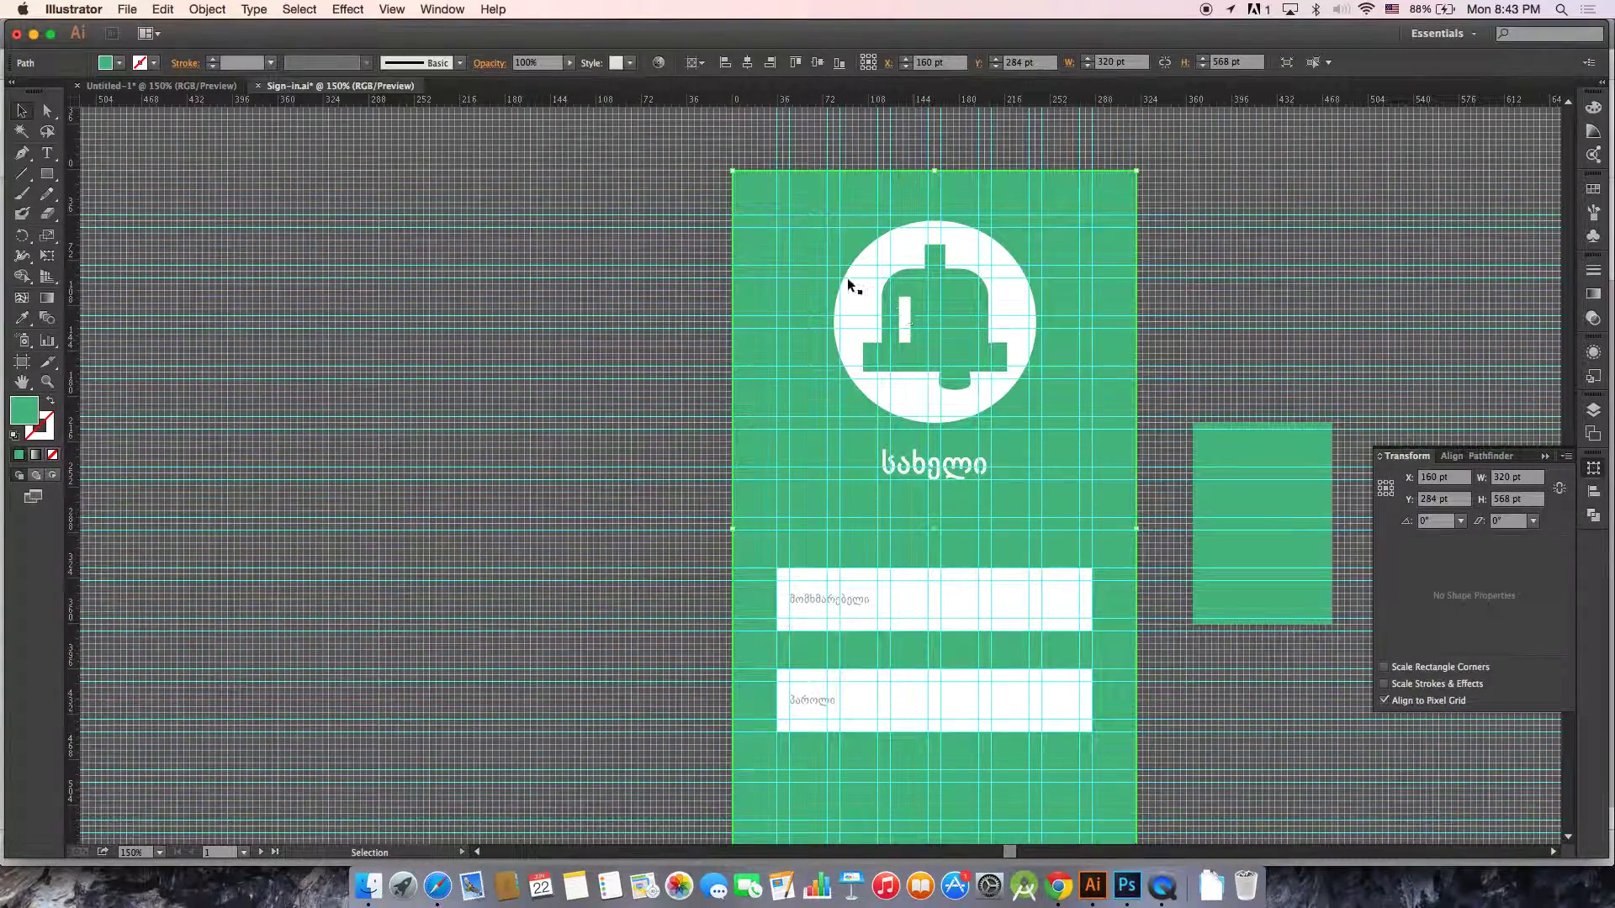
pyautogui.click(132, 12)
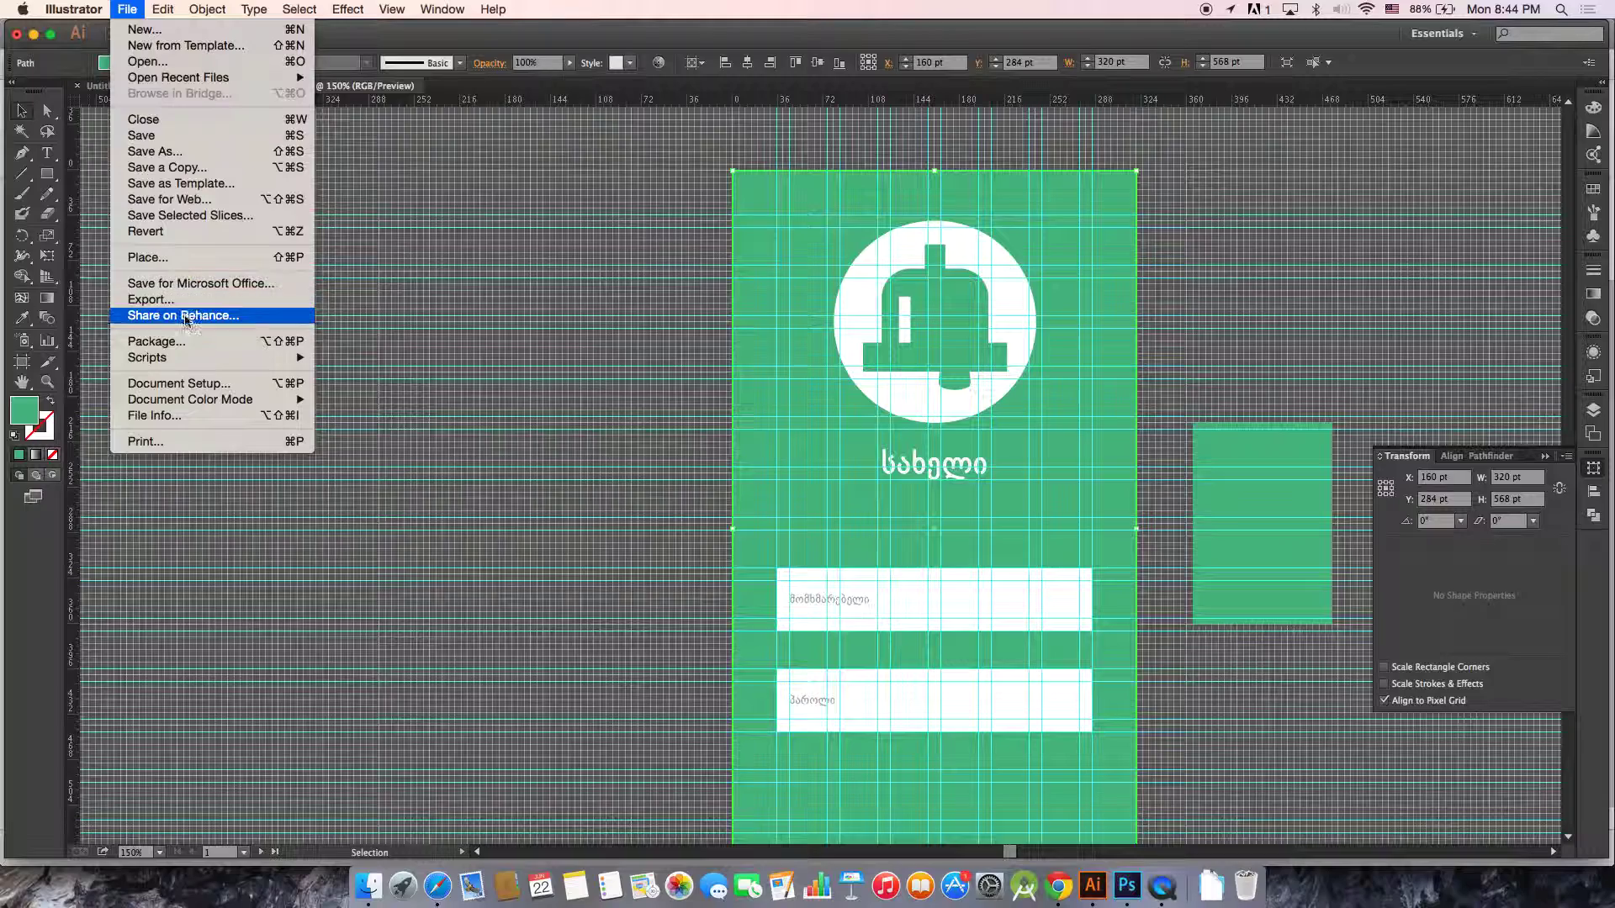
pyautogui.click(185, 301)
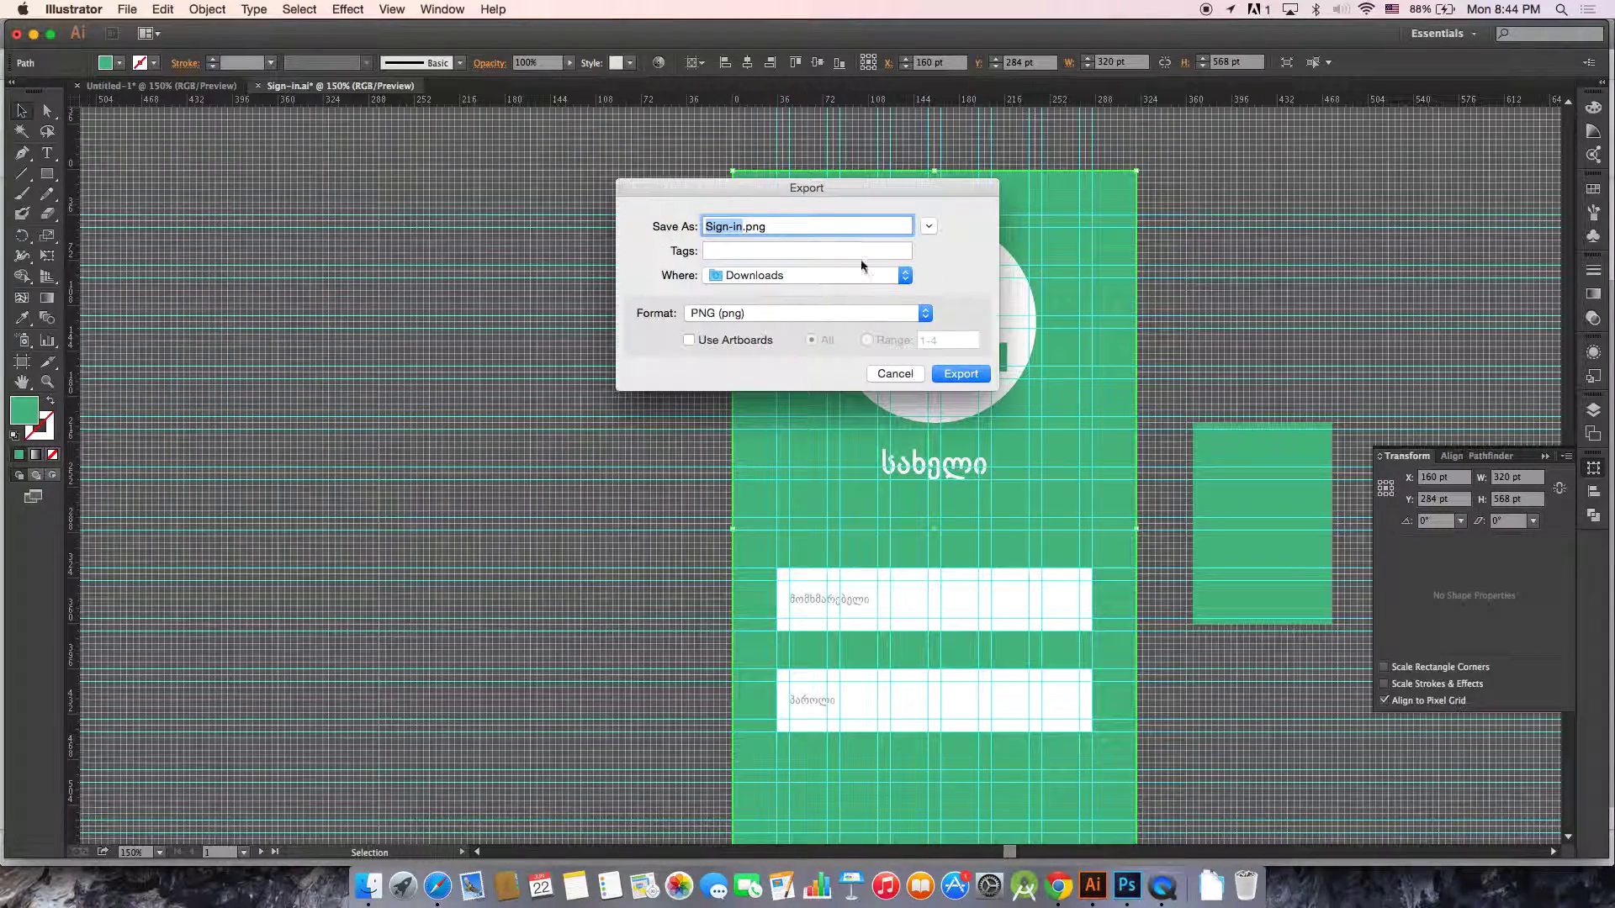
pyautogui.click(792, 313)
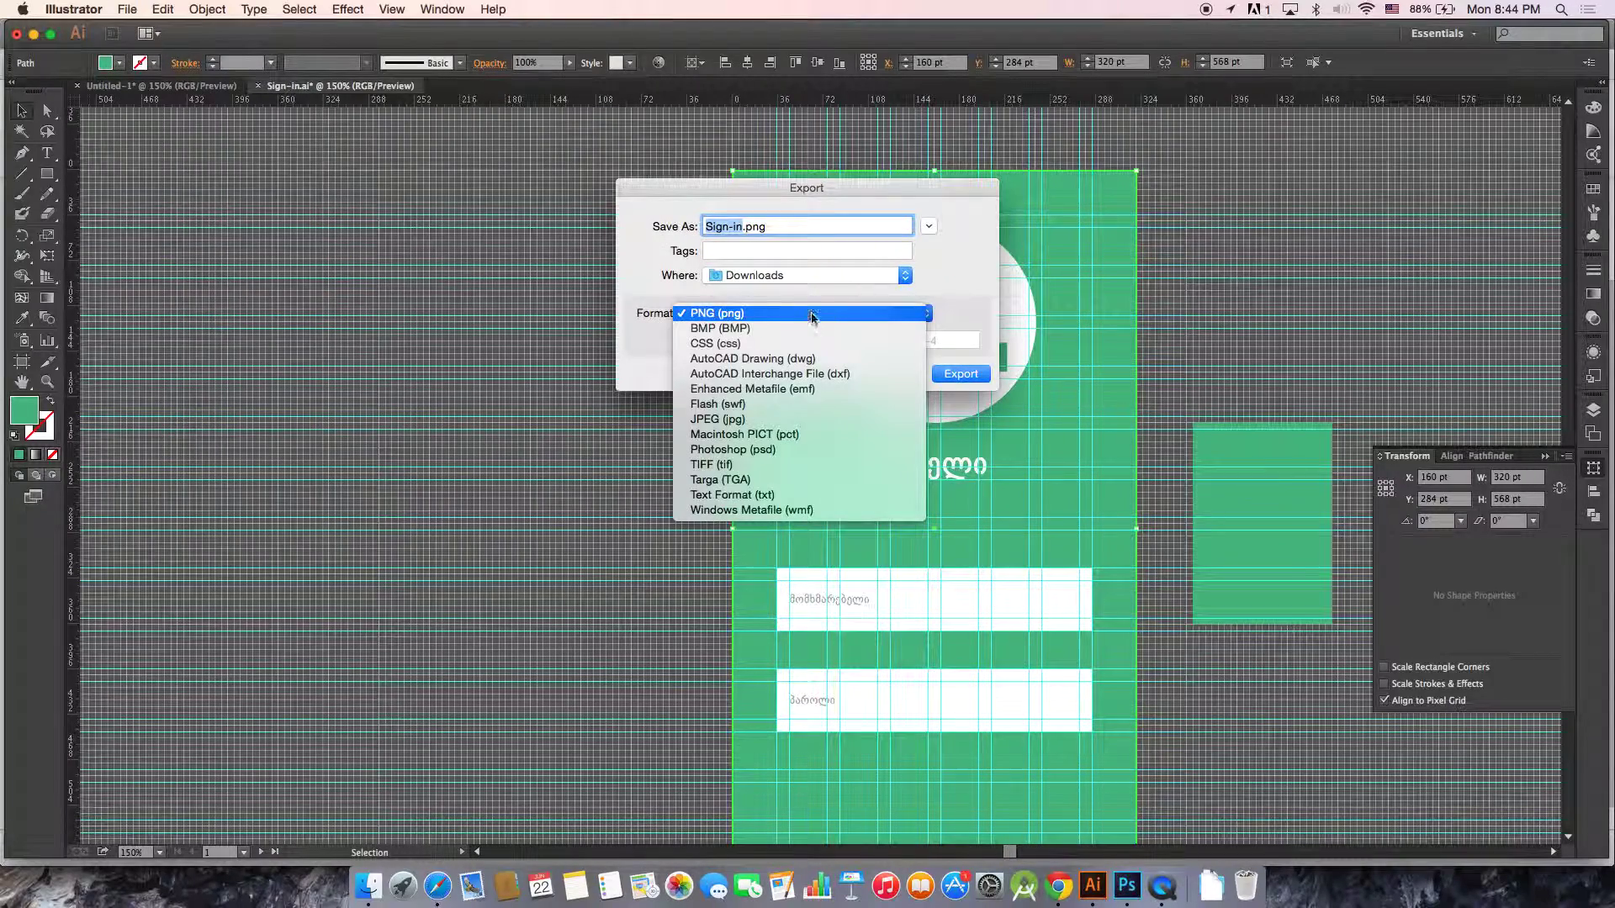
pyautogui.click(770, 420)
pyautogui.click(958, 373)
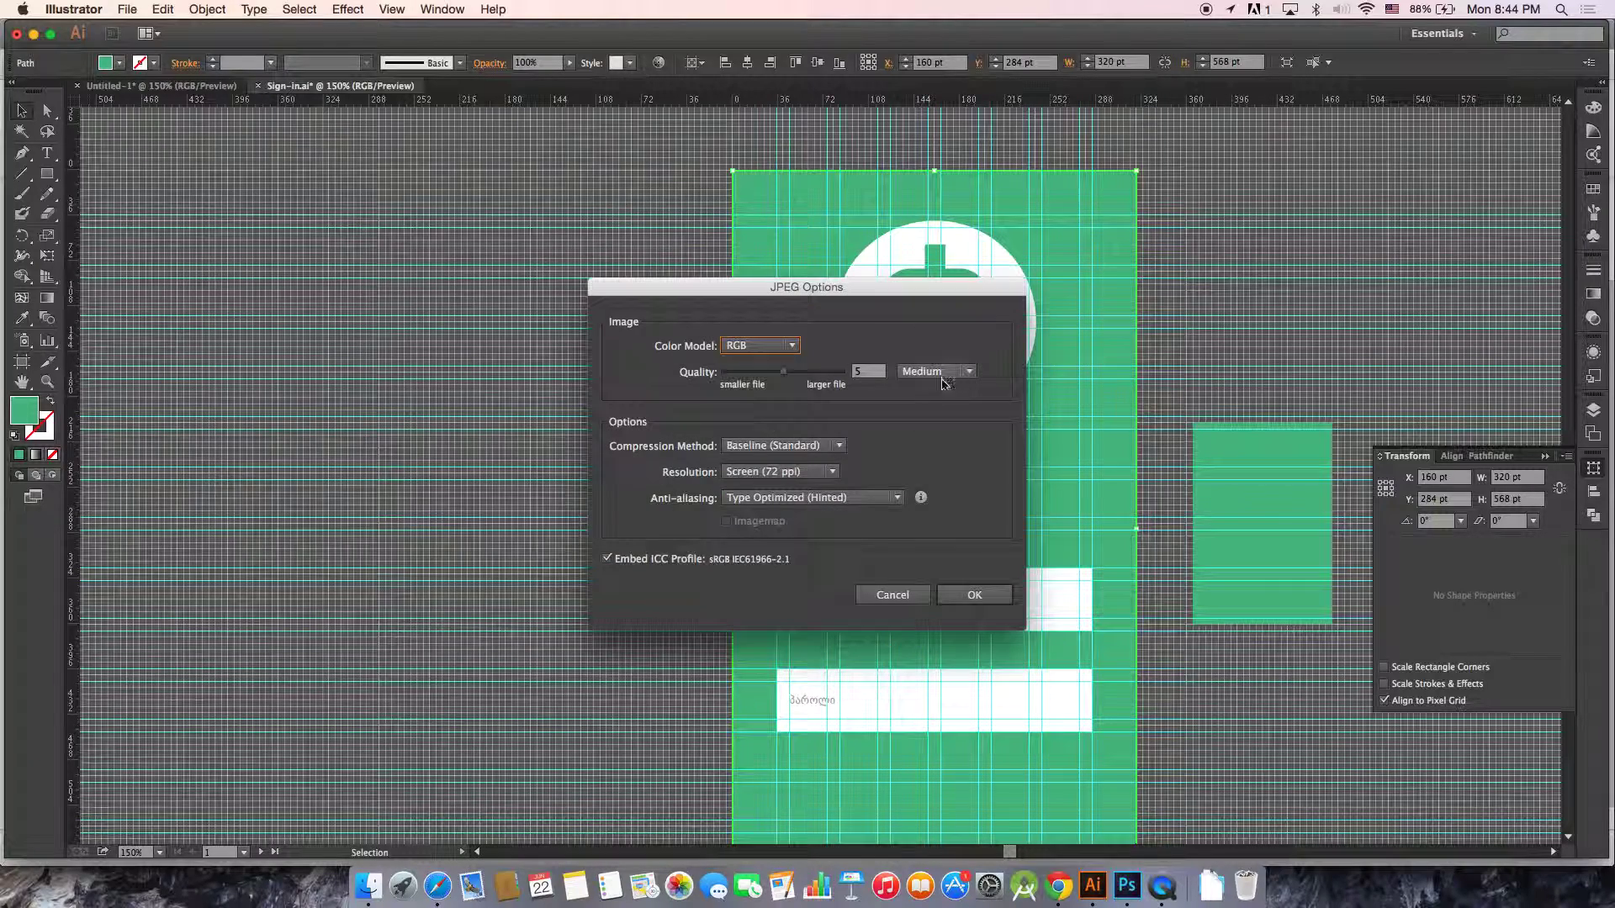
pyautogui.moveTo(782, 372); pyautogui.dragTo(904, 387)
pyautogui.click(974, 595)
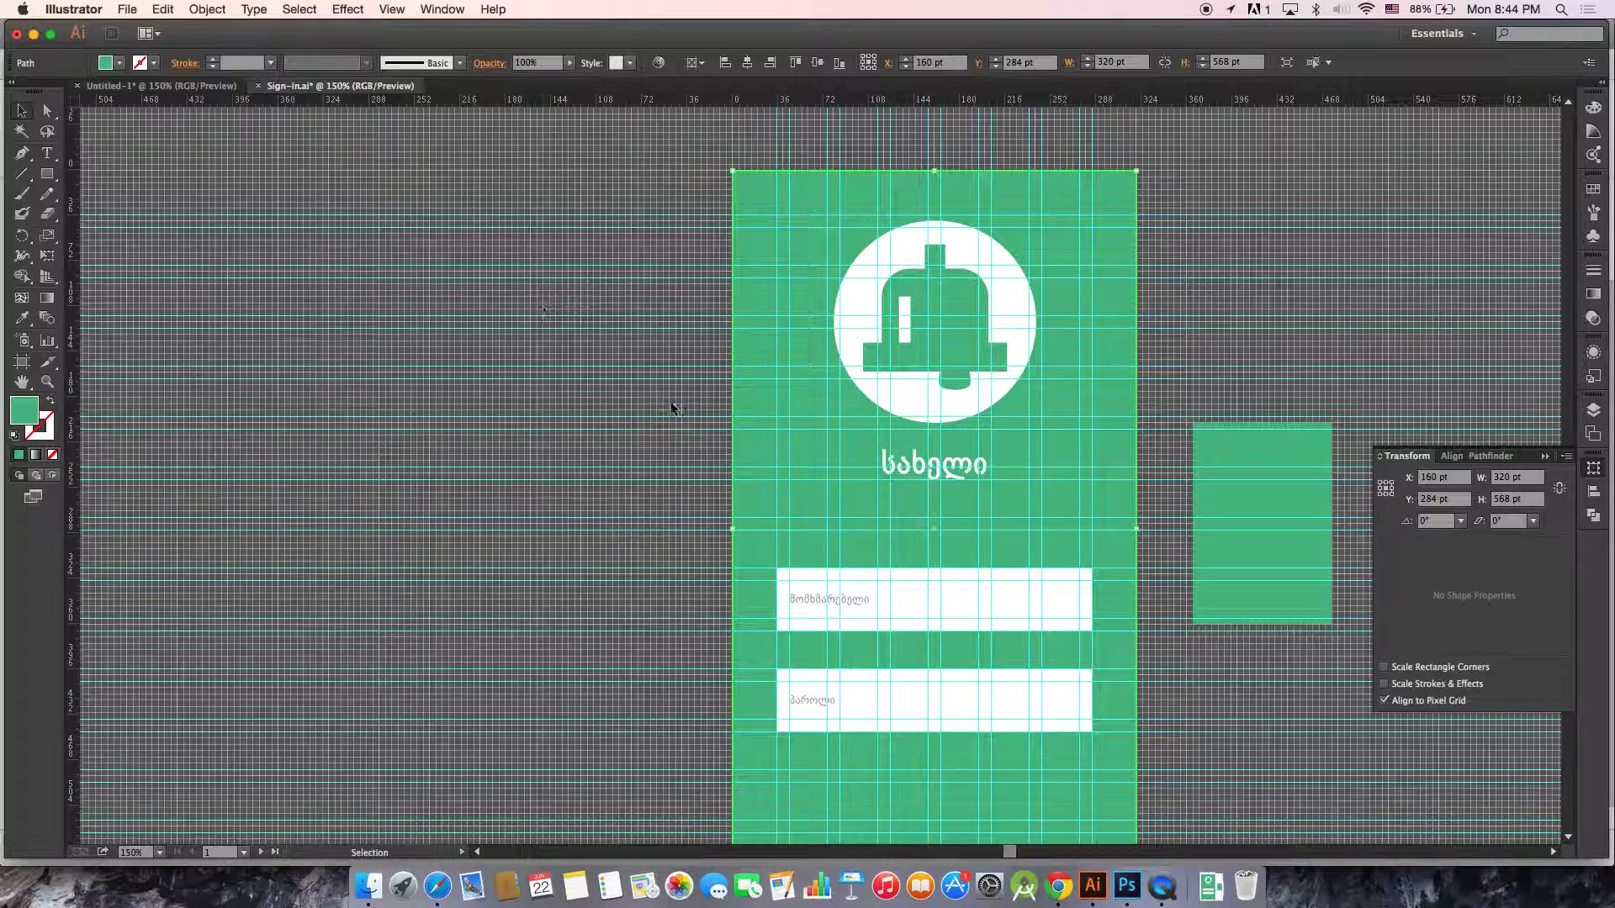
# - Check the desktop for the exported image and move the Untitled-1.ai icon onto open wallpaper
pyautogui.press('F11')
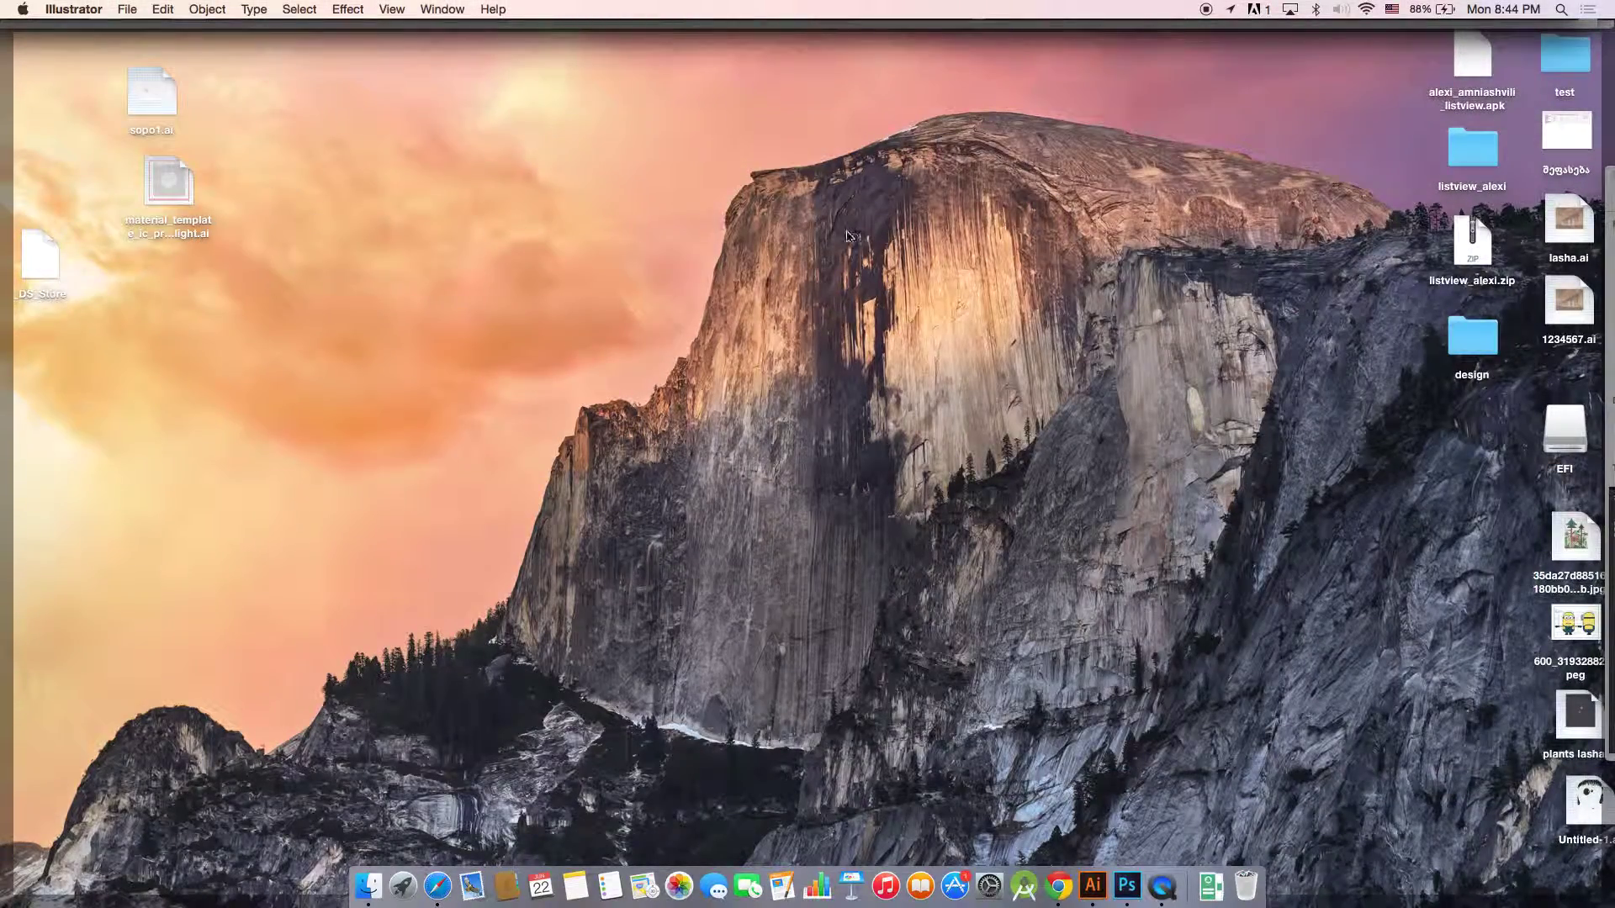
pyautogui.moveTo(1574, 809); pyautogui.dragTo(1193, 679)
pyautogui.click(495, 377)
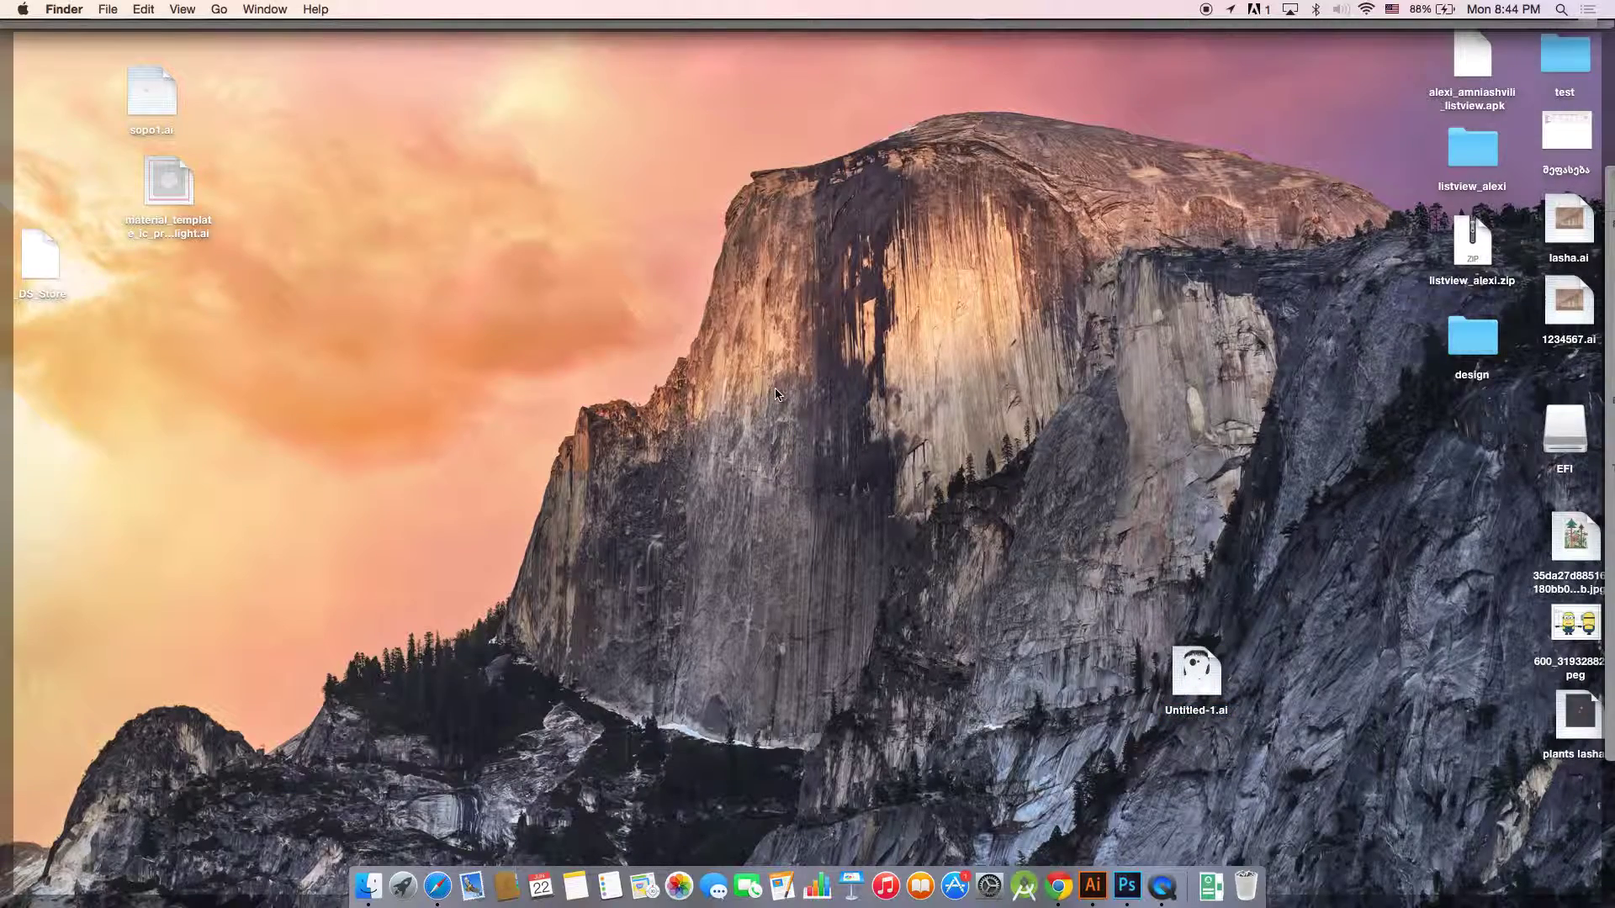
pyautogui.press('F11')
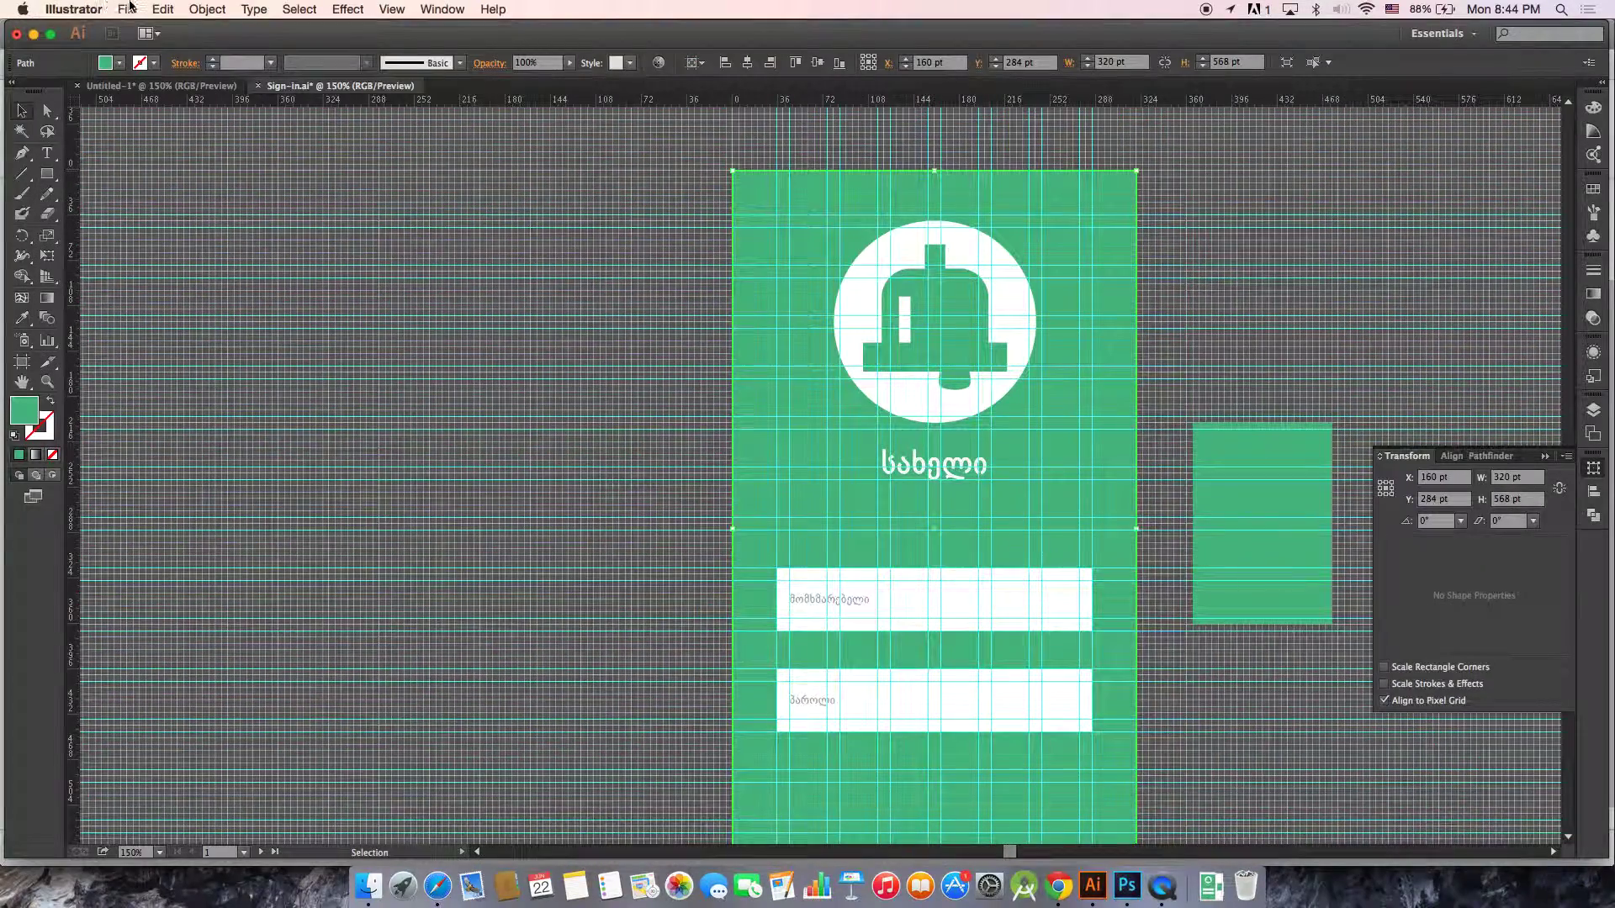
# - Export the sign-in artwork to the Desktop as a JPEG with maximum quality, RGB color and 72 ppi resolution
pyautogui.click(130, 8)
pyautogui.click(143, 299)
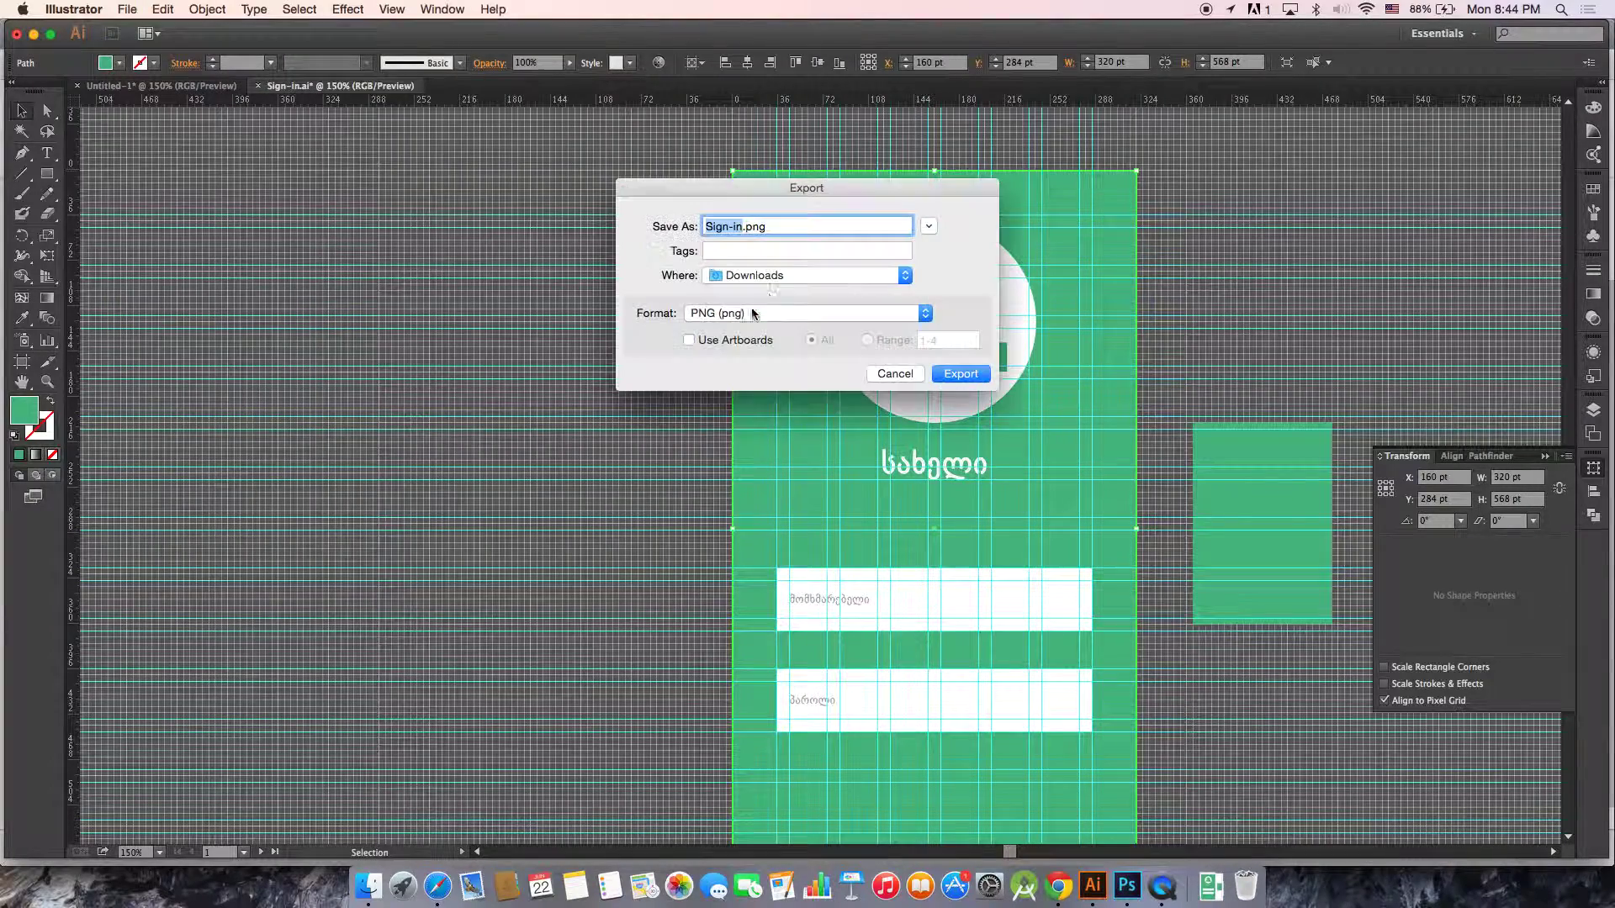
pyautogui.click(905, 277)
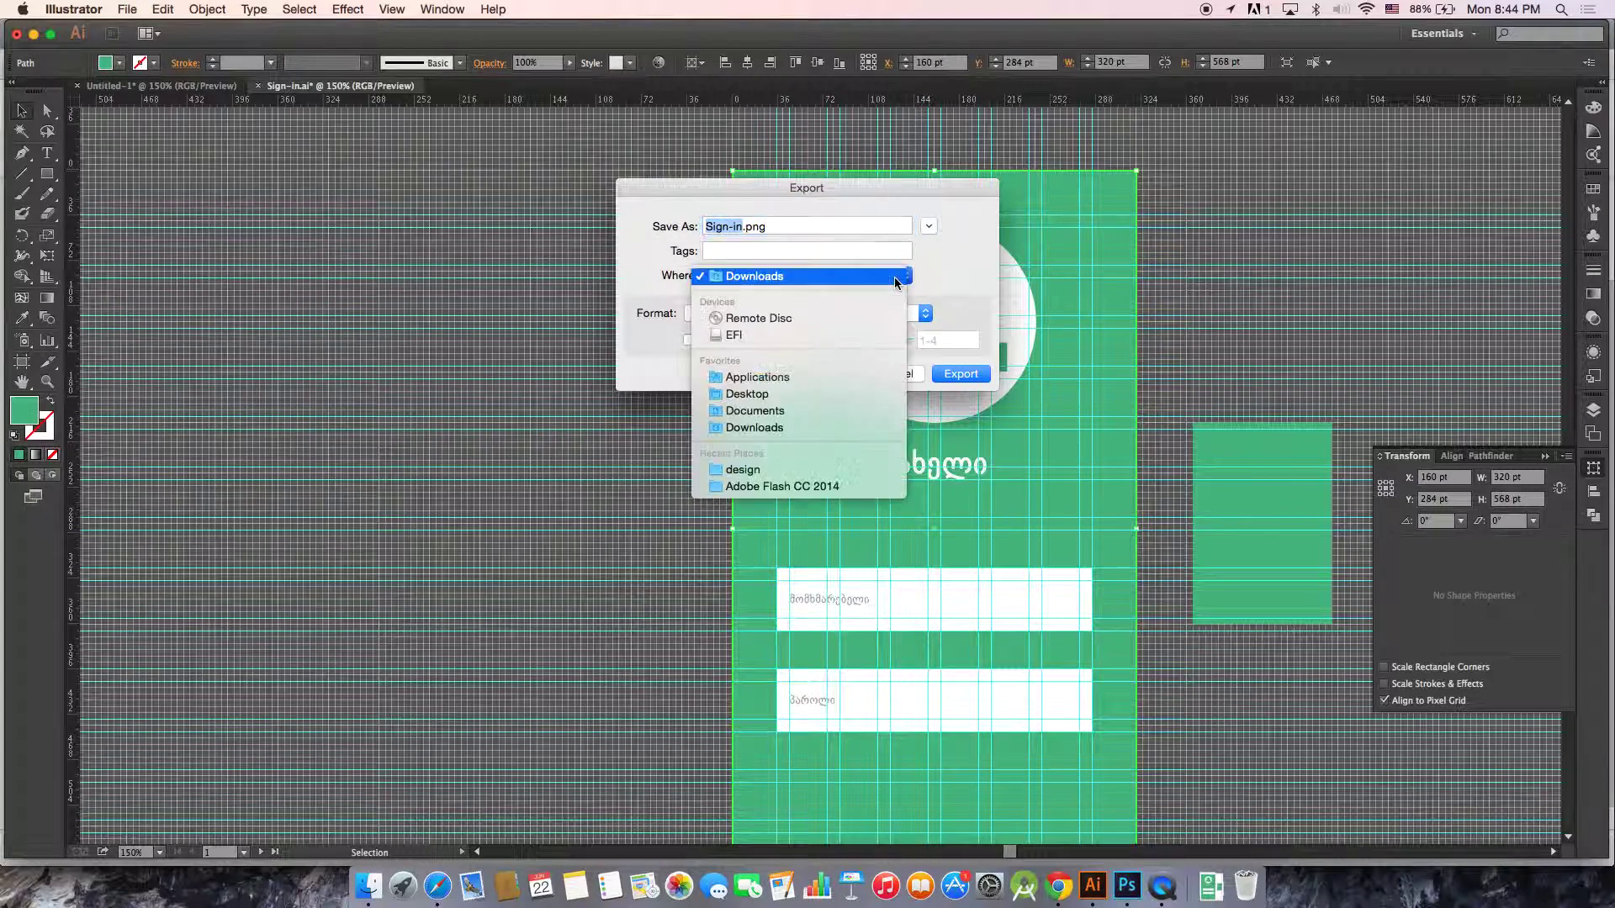
pyautogui.click(749, 392)
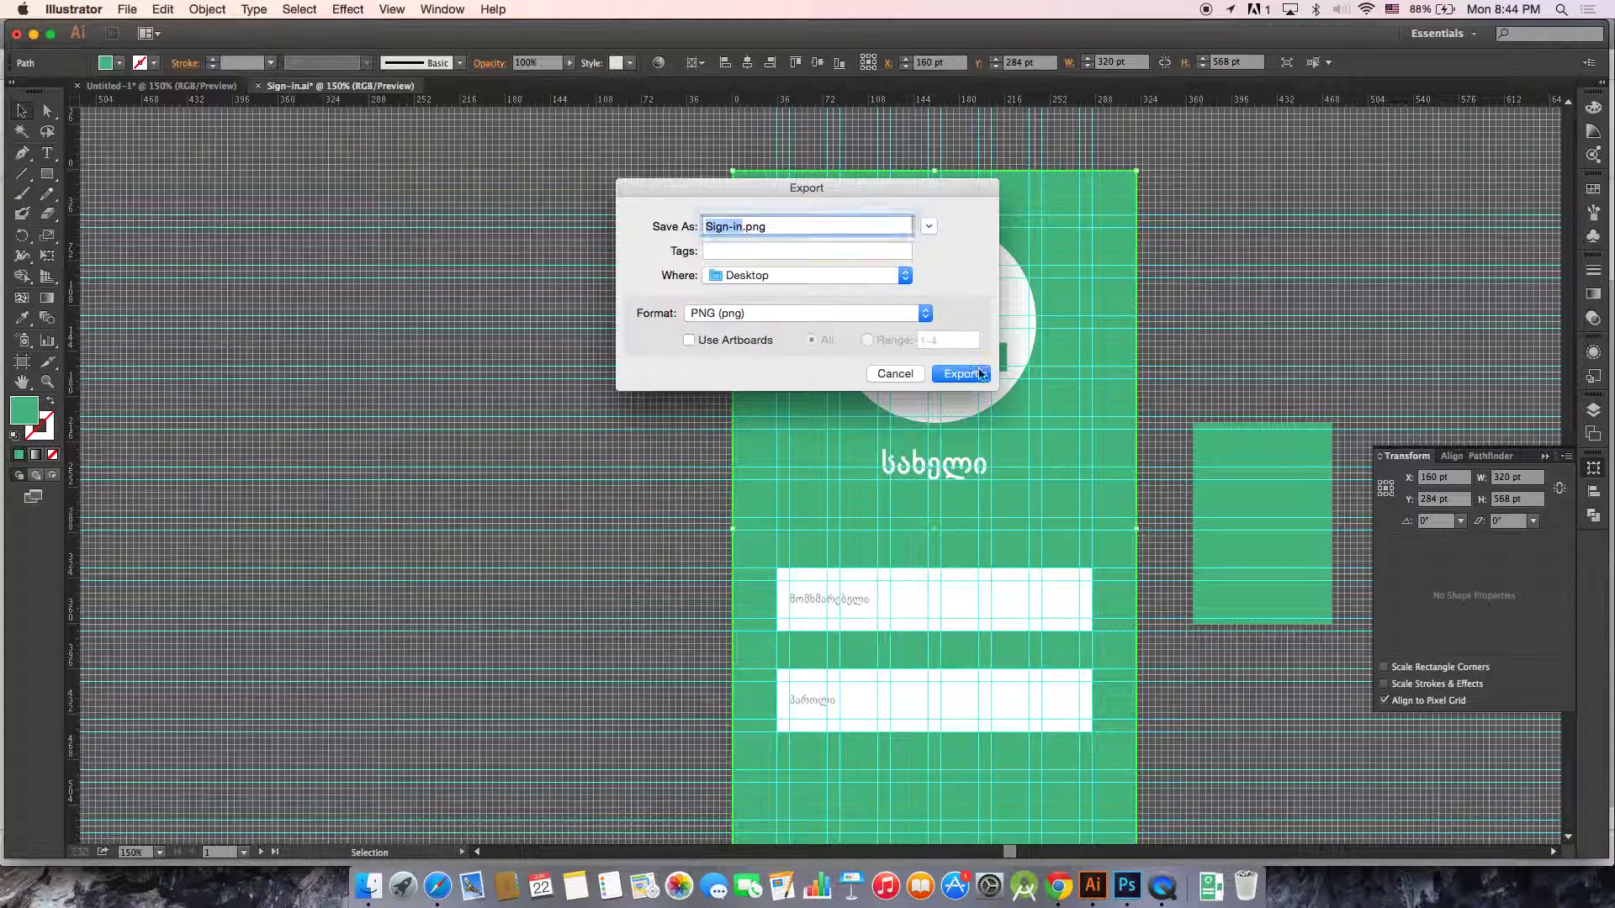
pyautogui.click(905, 314)
pyautogui.click(810, 420)
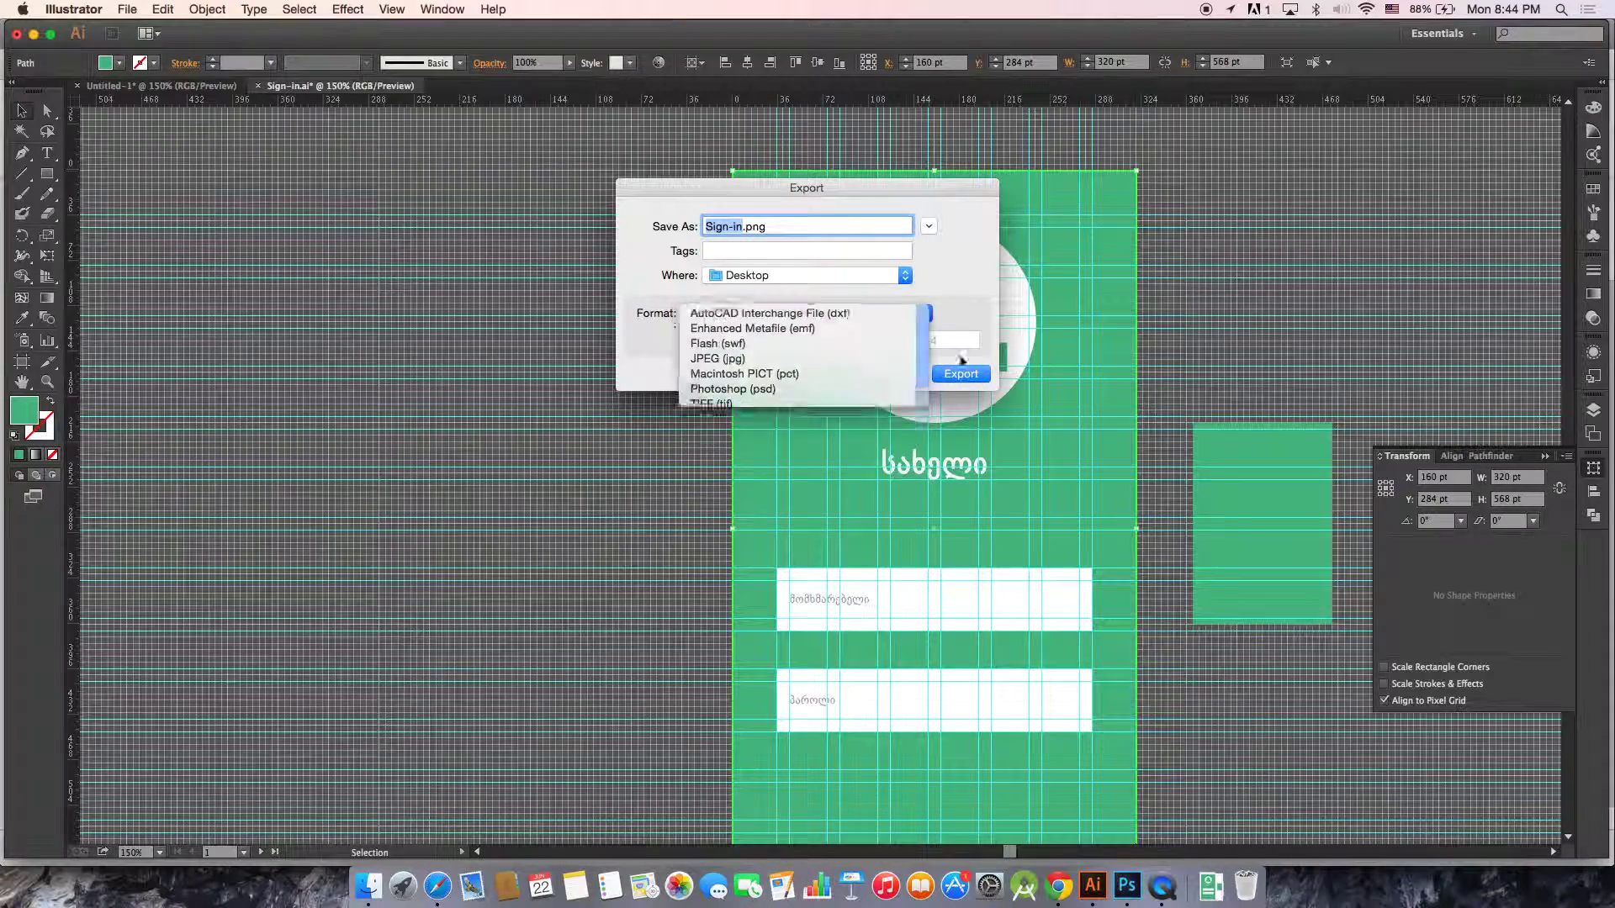
pyautogui.click(961, 374)
pyautogui.click(974, 596)
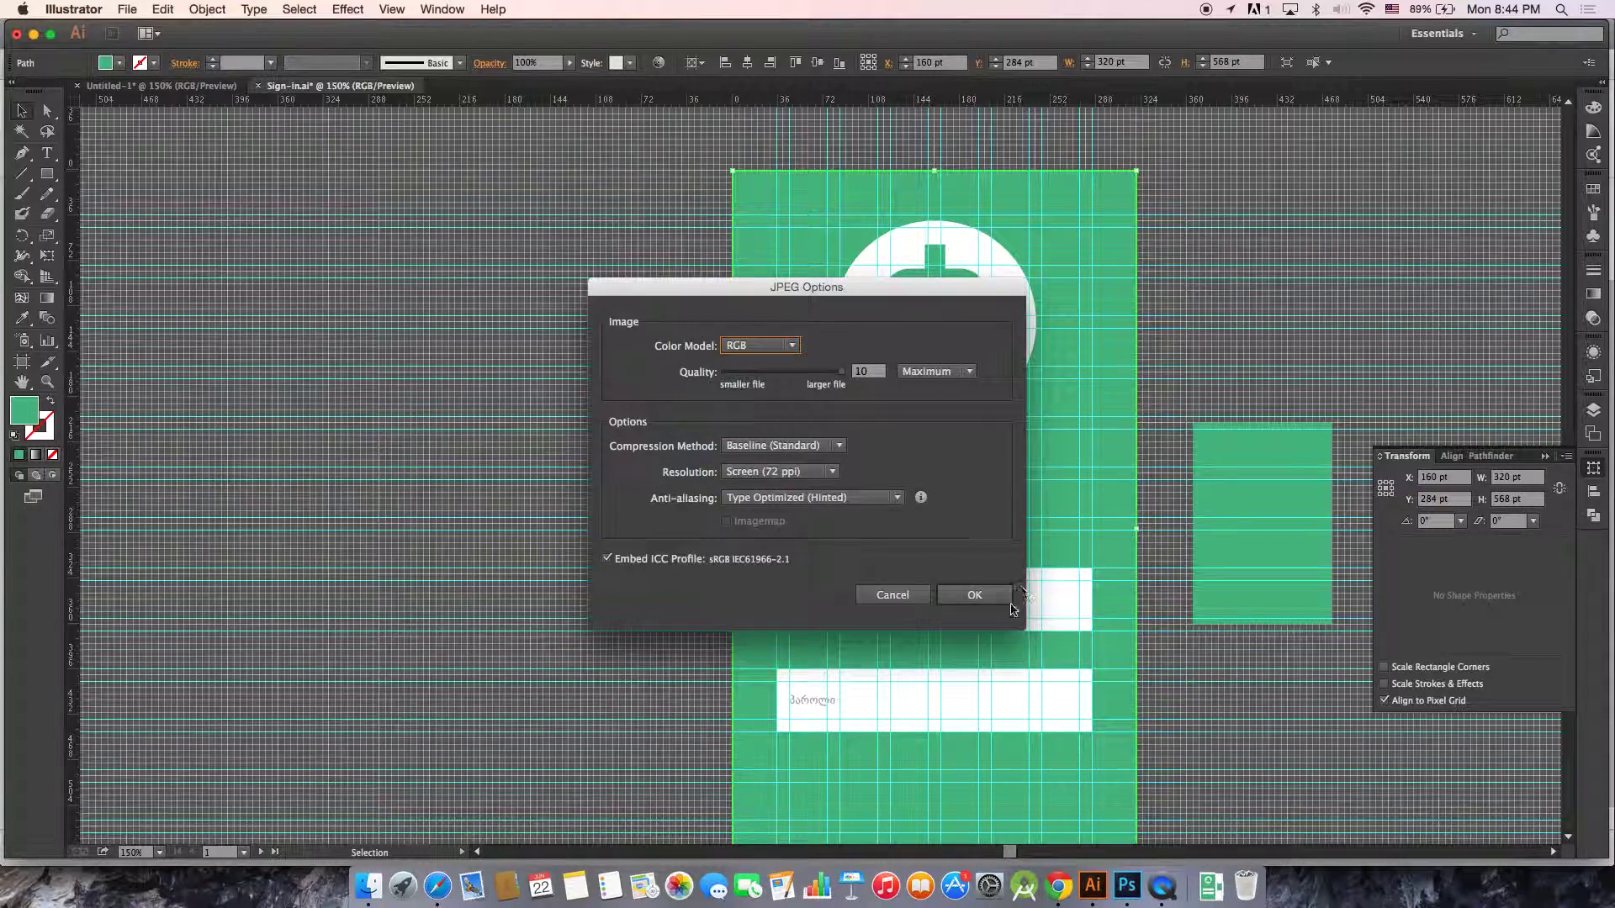
# - Preview Sign-in.jpg from the desktop and compare it with the artboard-clipped Save for Web preview
pyautogui.press('F11')
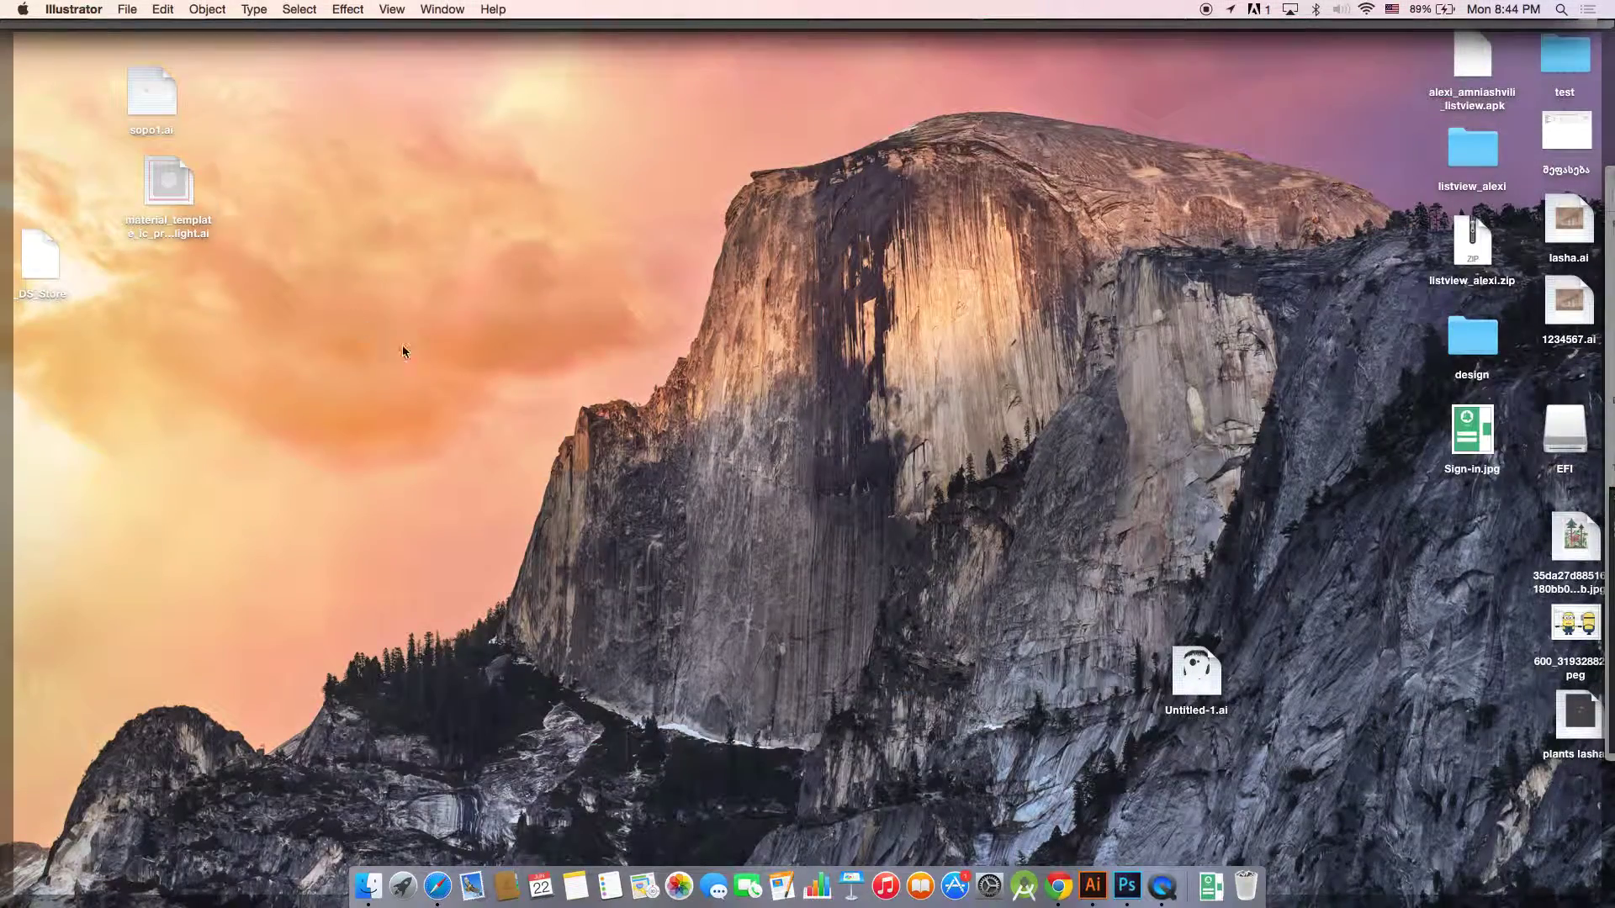
pyautogui.click(1463, 439)
pyautogui.press('space')
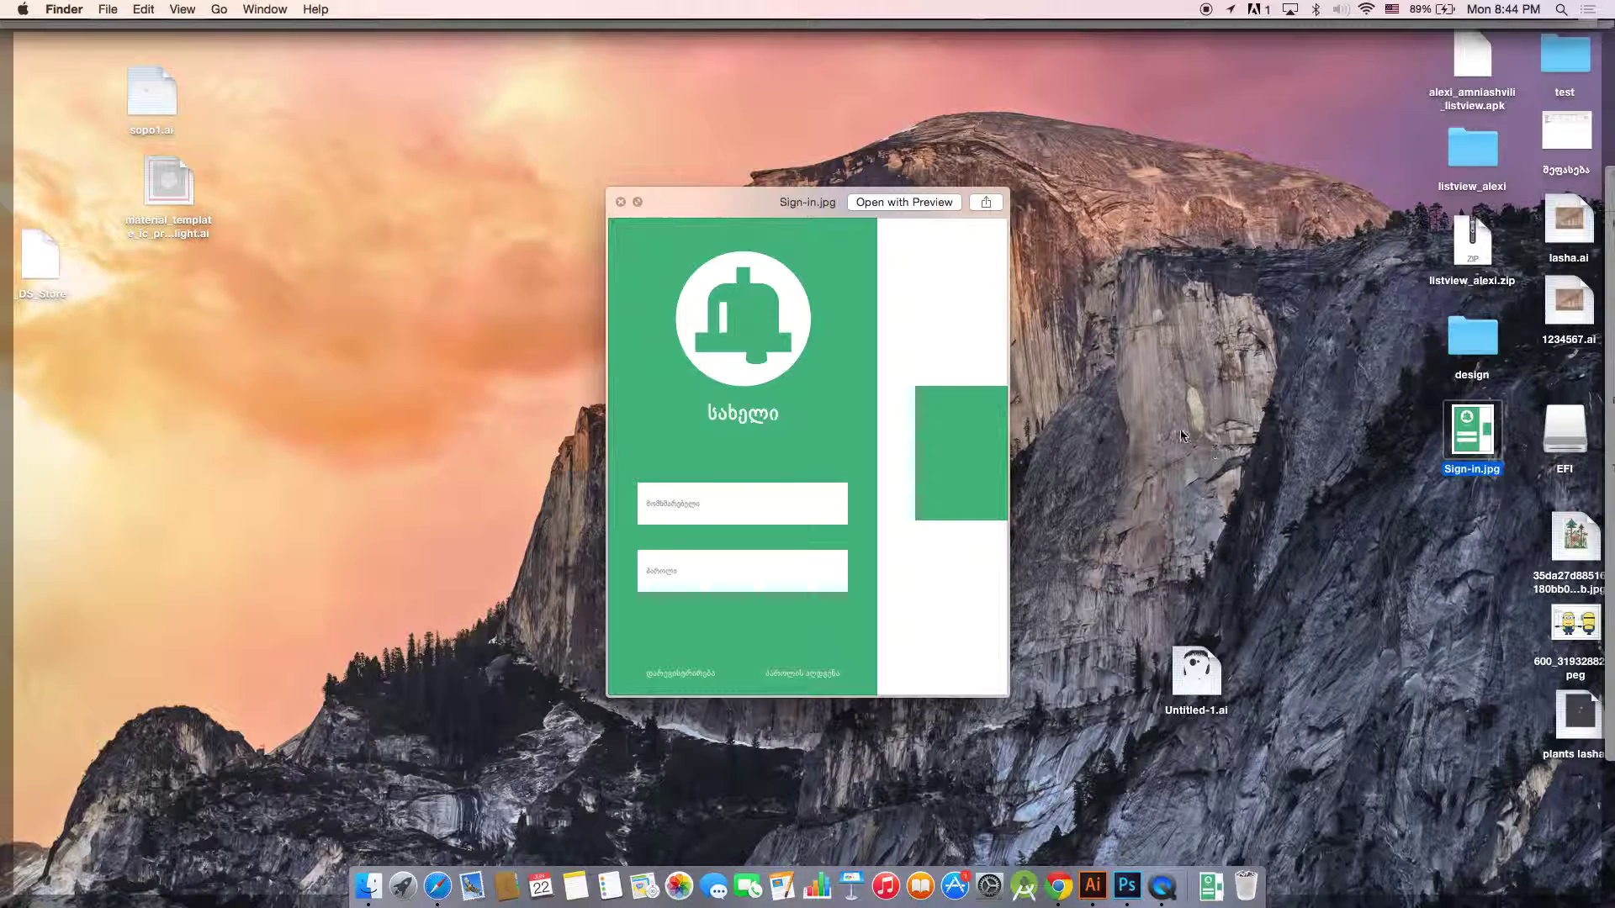
pyautogui.press('super+Tab')
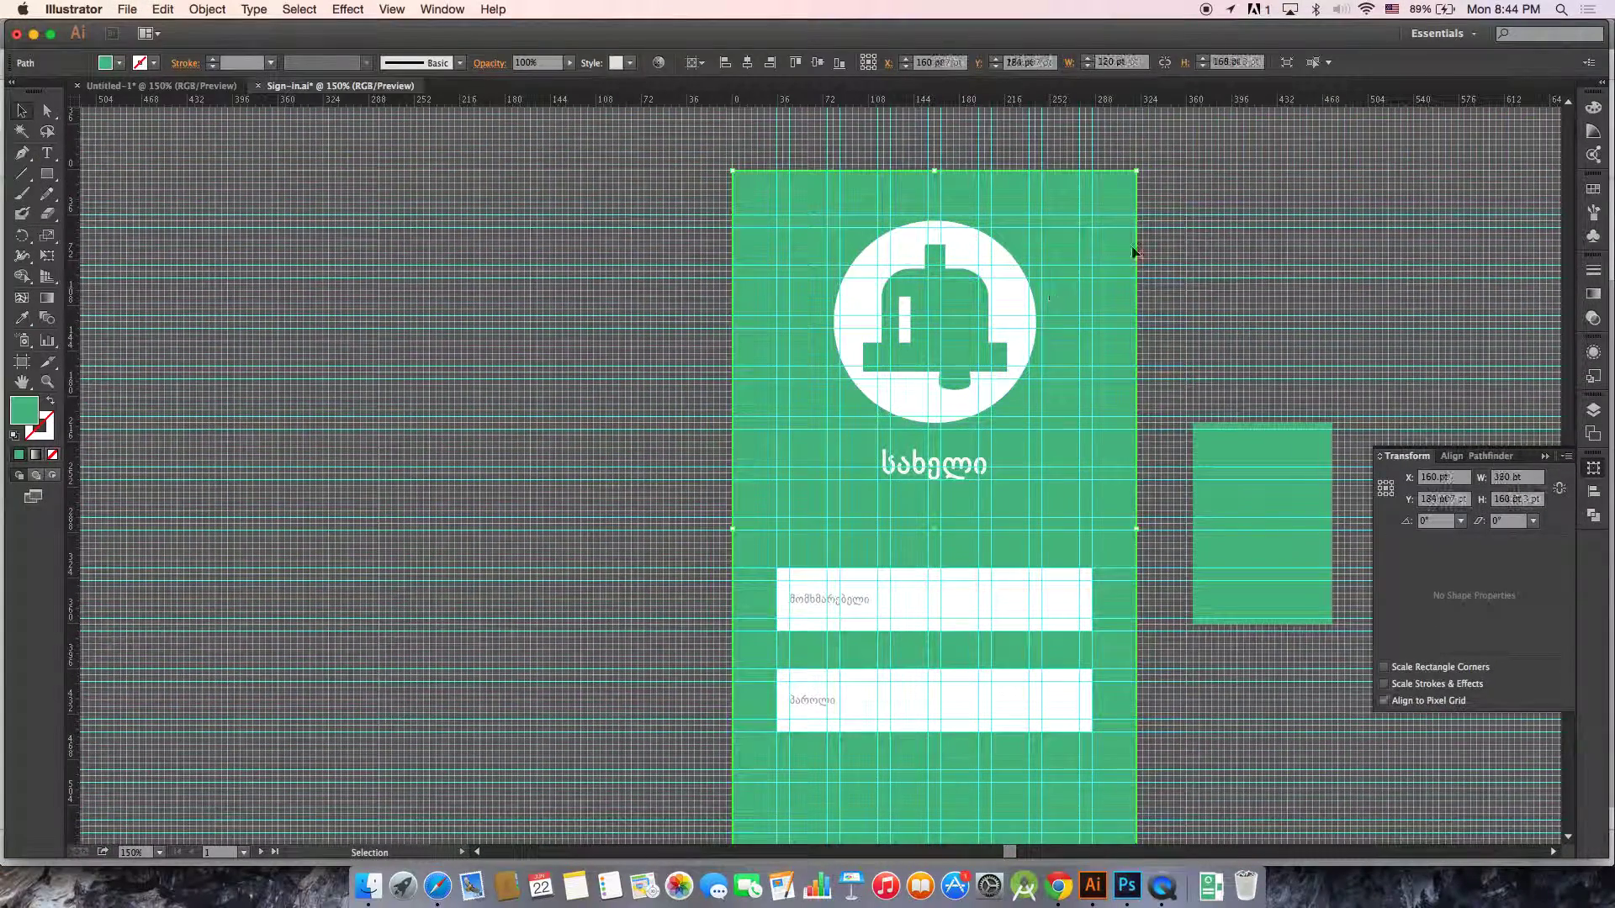
pyautogui.press('super+alt+shift+s')
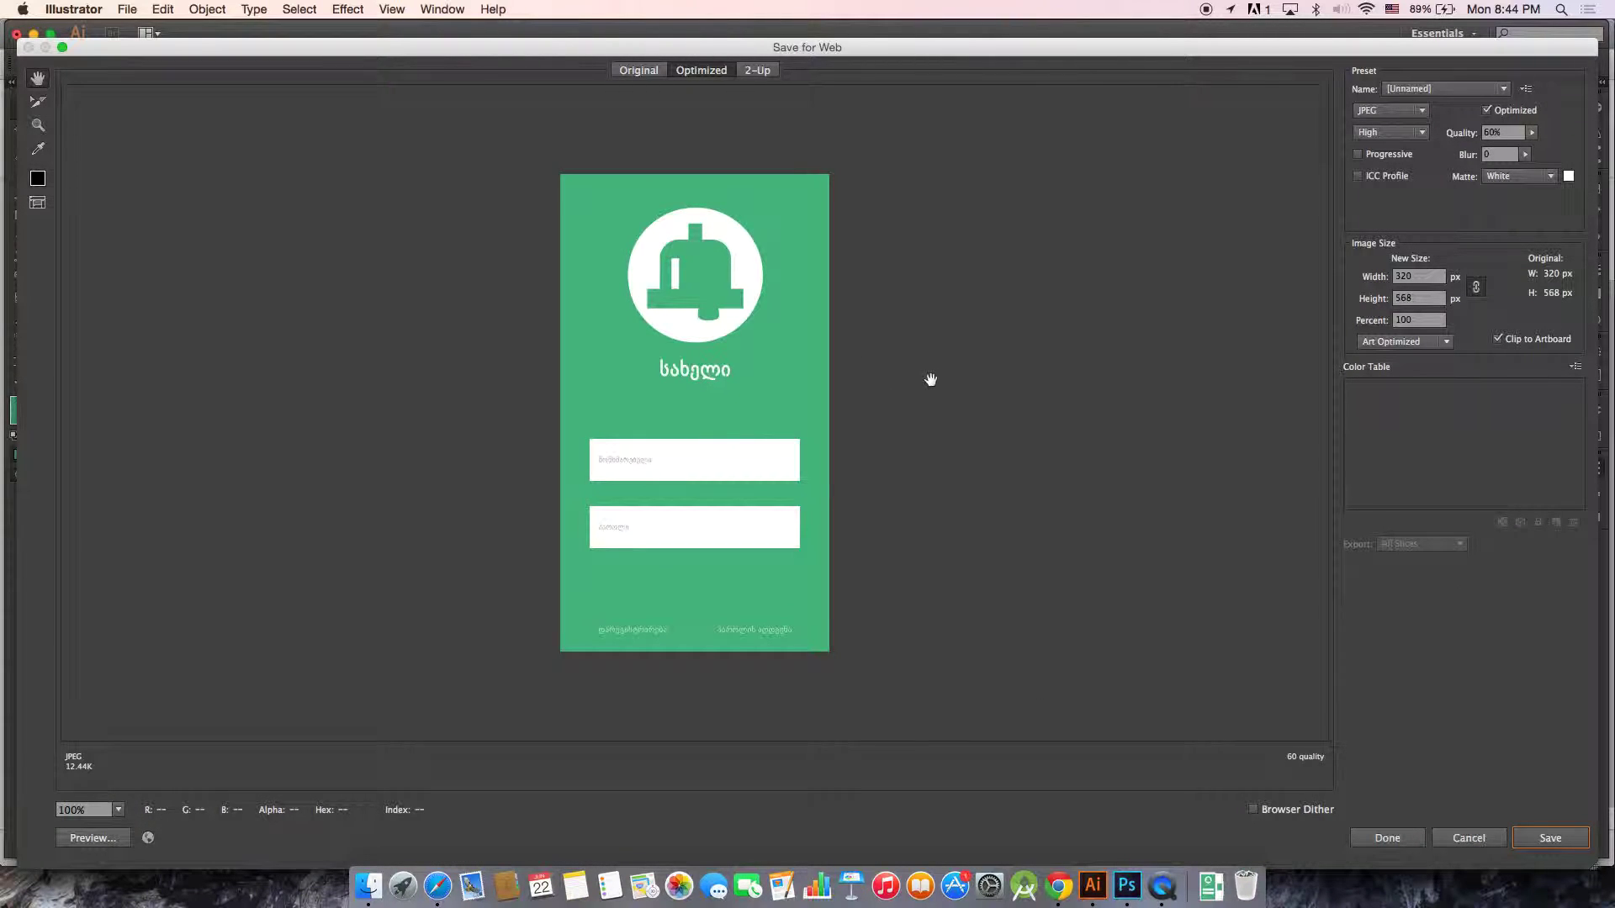
pyautogui.press('Escape')
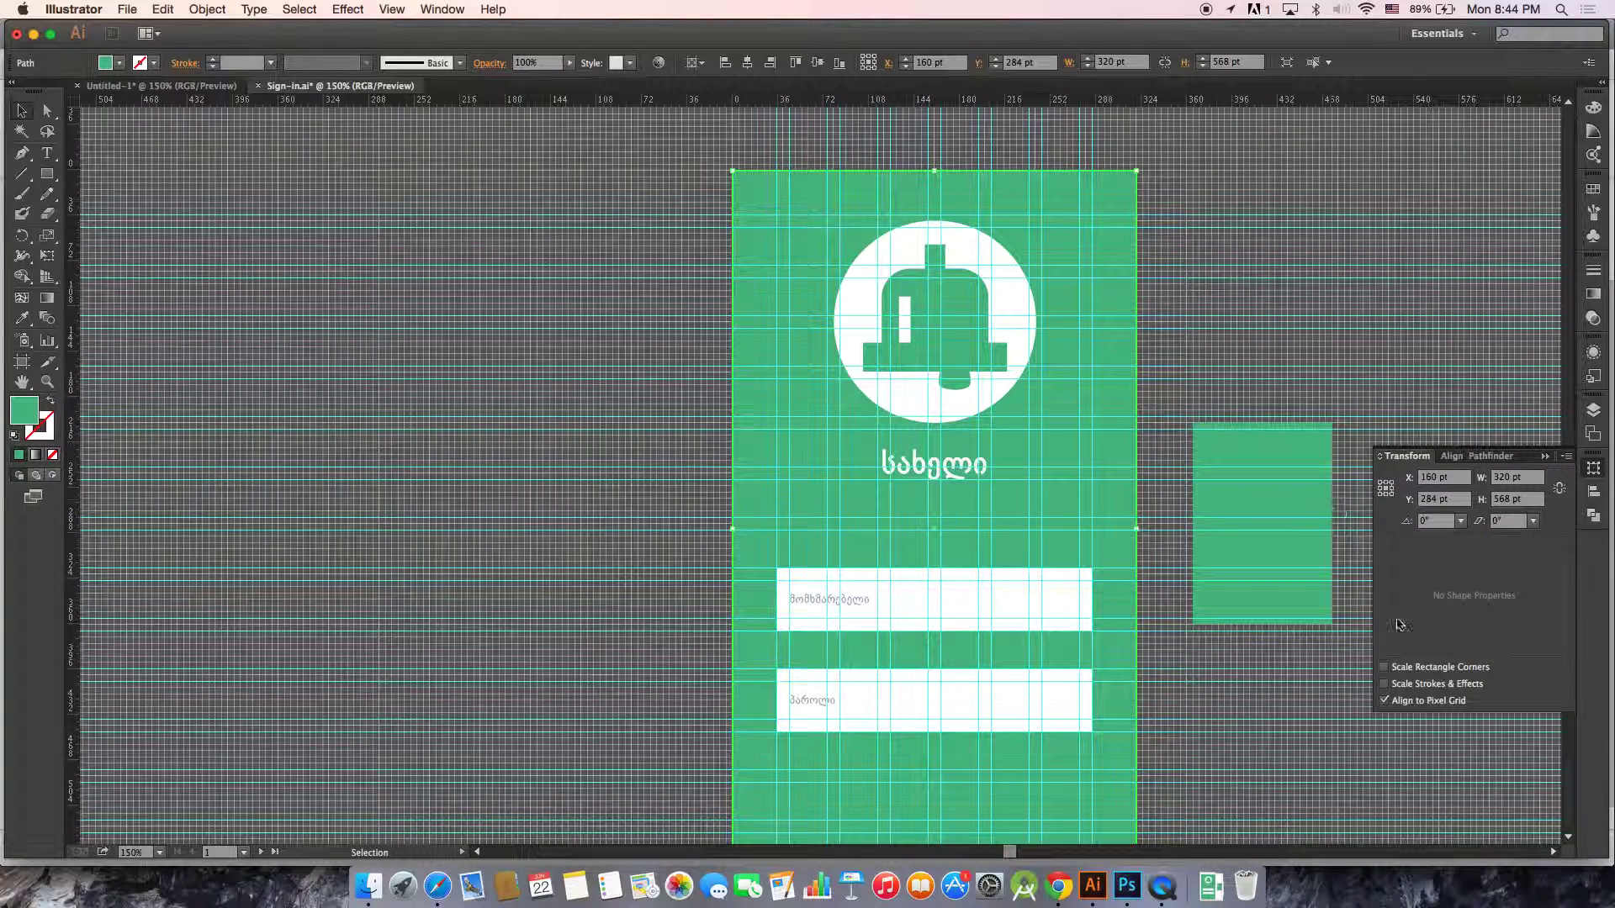
# - Delete the green rectangle beside the sign-in screen and check the iPhone 5 mockup in Photoshop before returning to Illustrator
pyautogui.click(1288, 538)
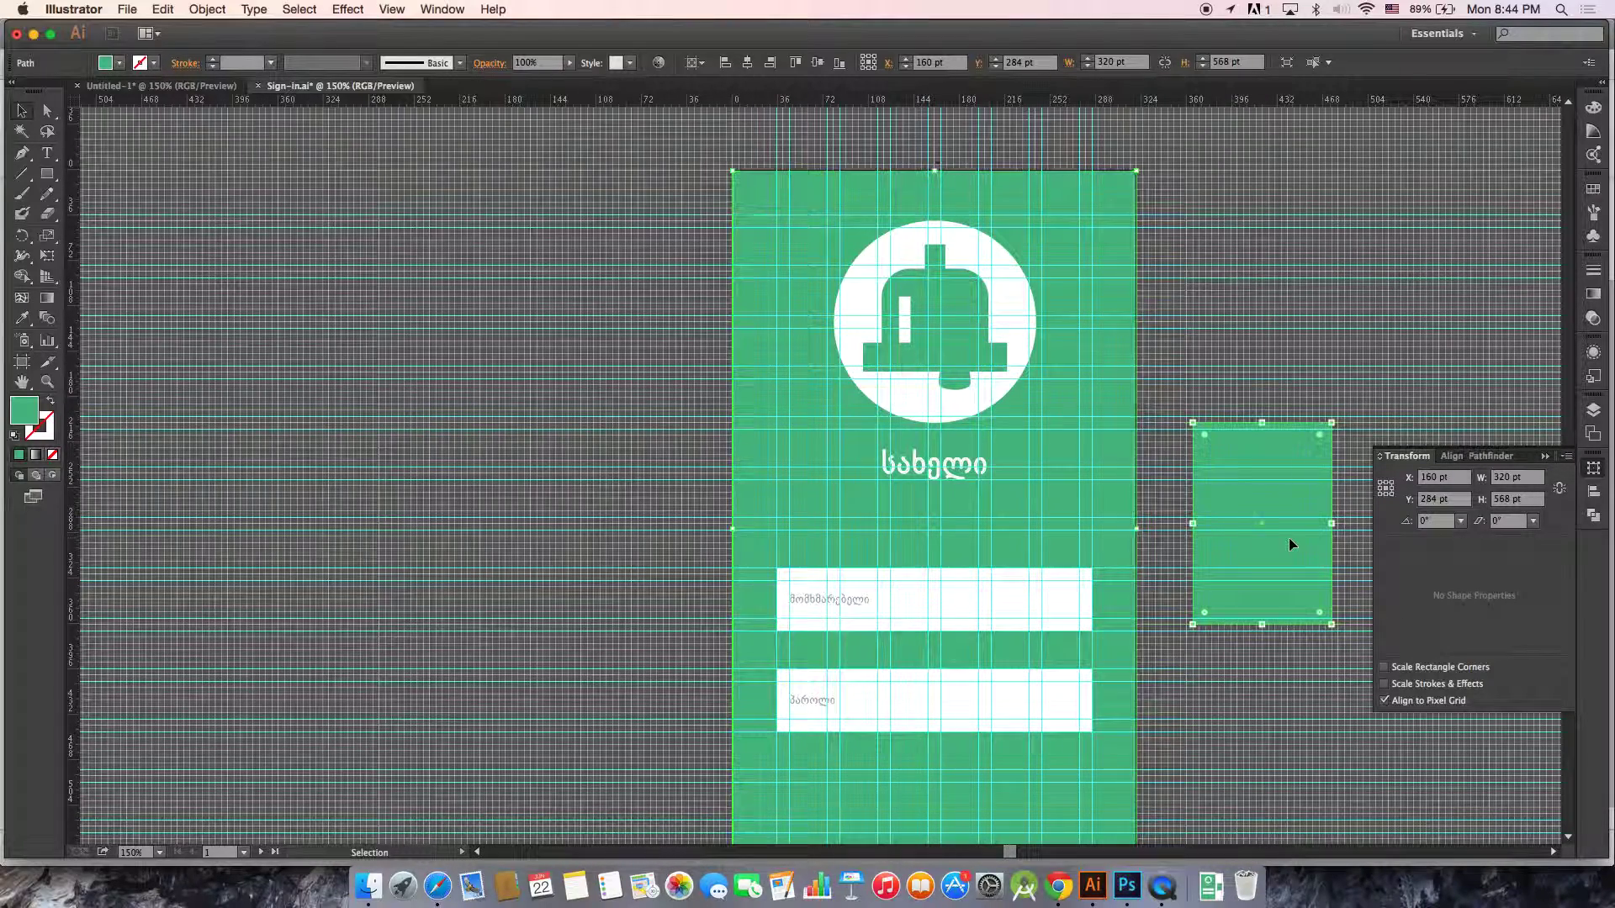
pyautogui.press('Delete')
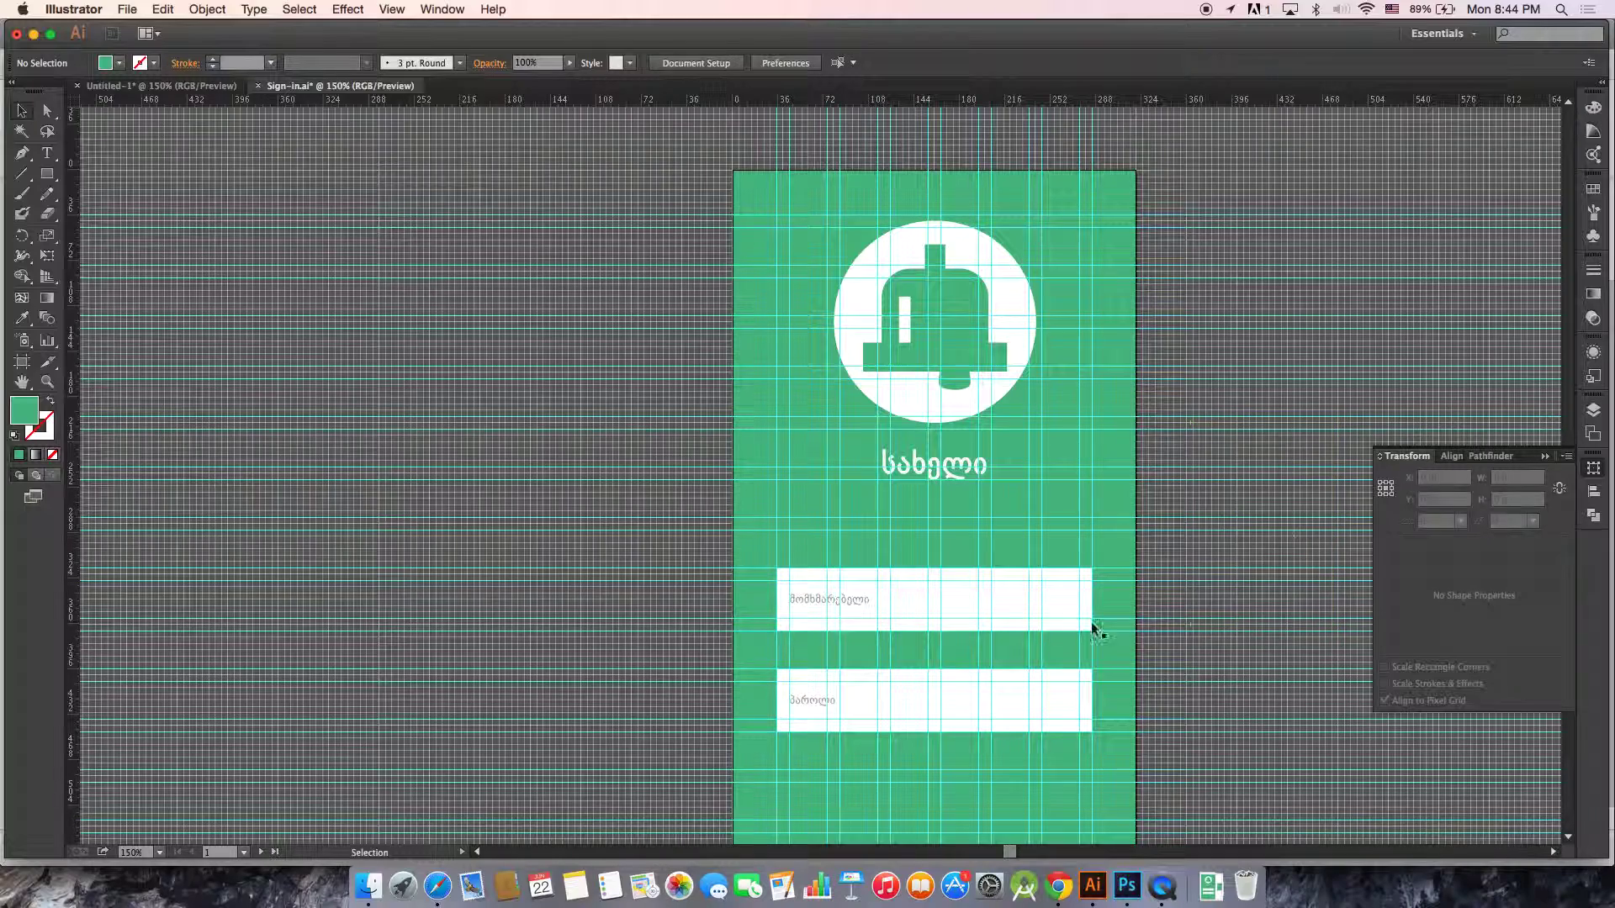
pyautogui.click(1127, 885)
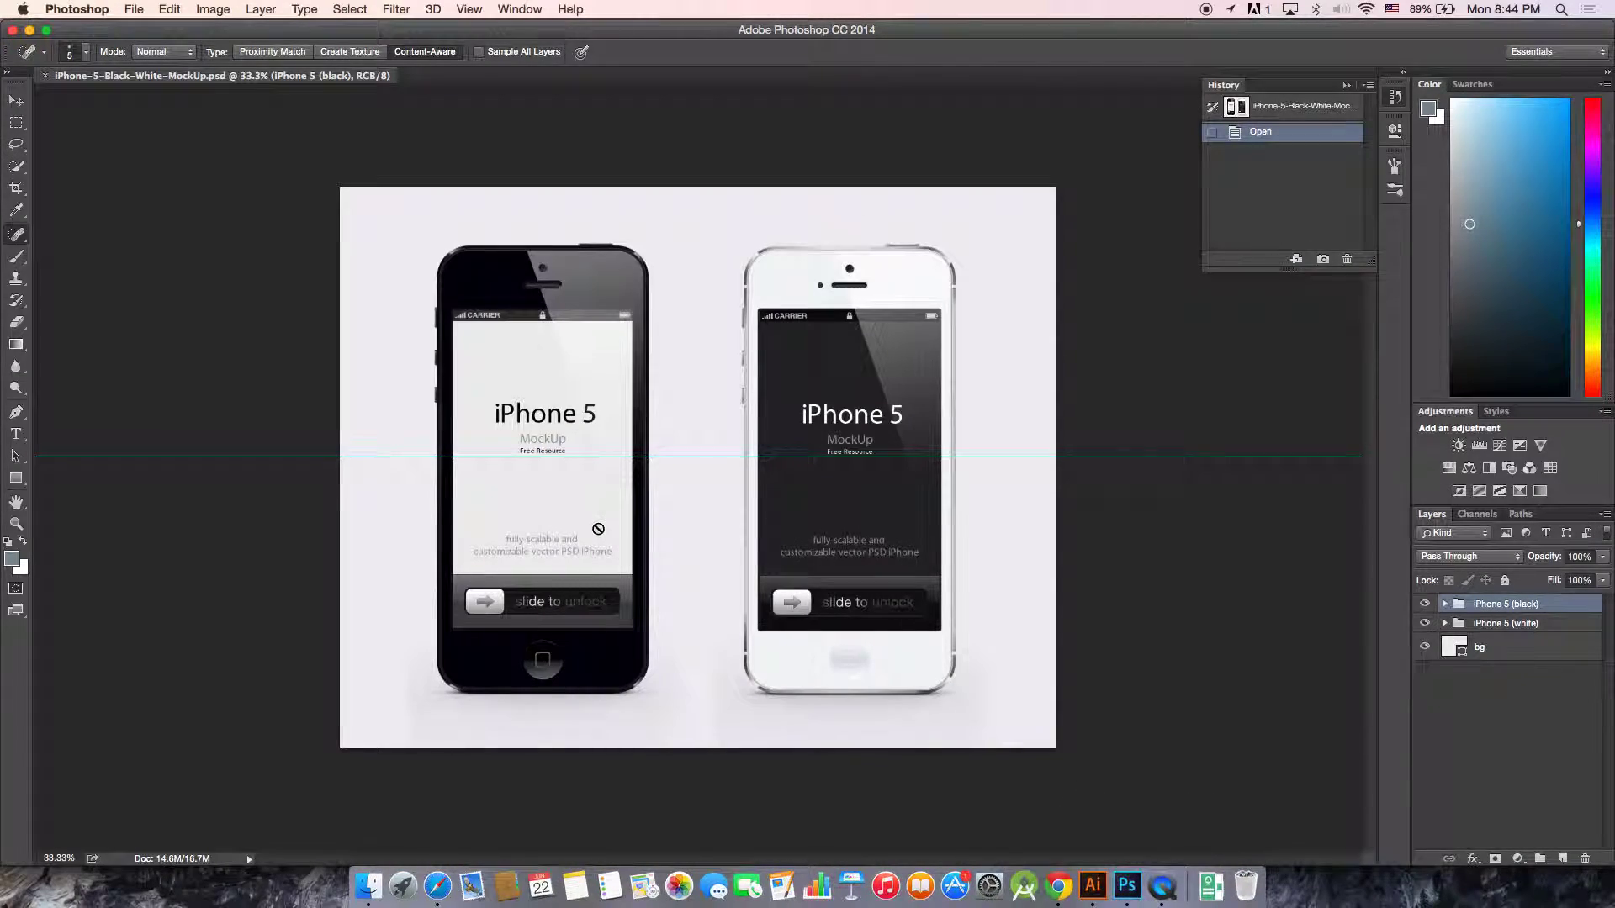
pyautogui.click(1092, 886)
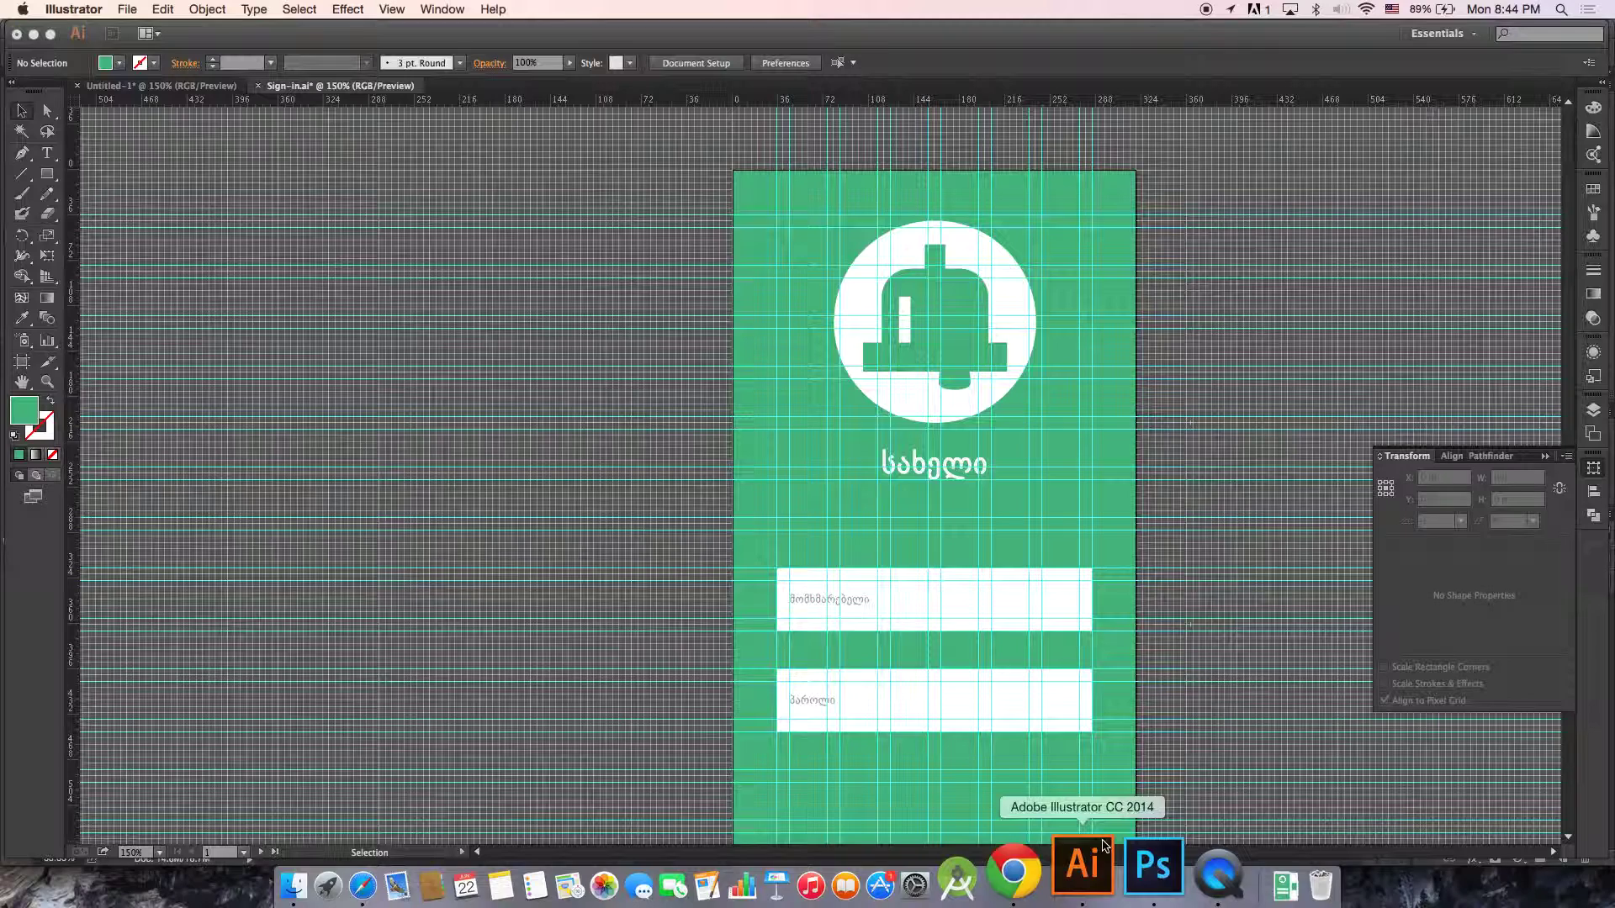
# - Scale the Save for Web JPEG output of the sign-in screen to 200 percent
pyautogui.press('super+alt+shift+s')
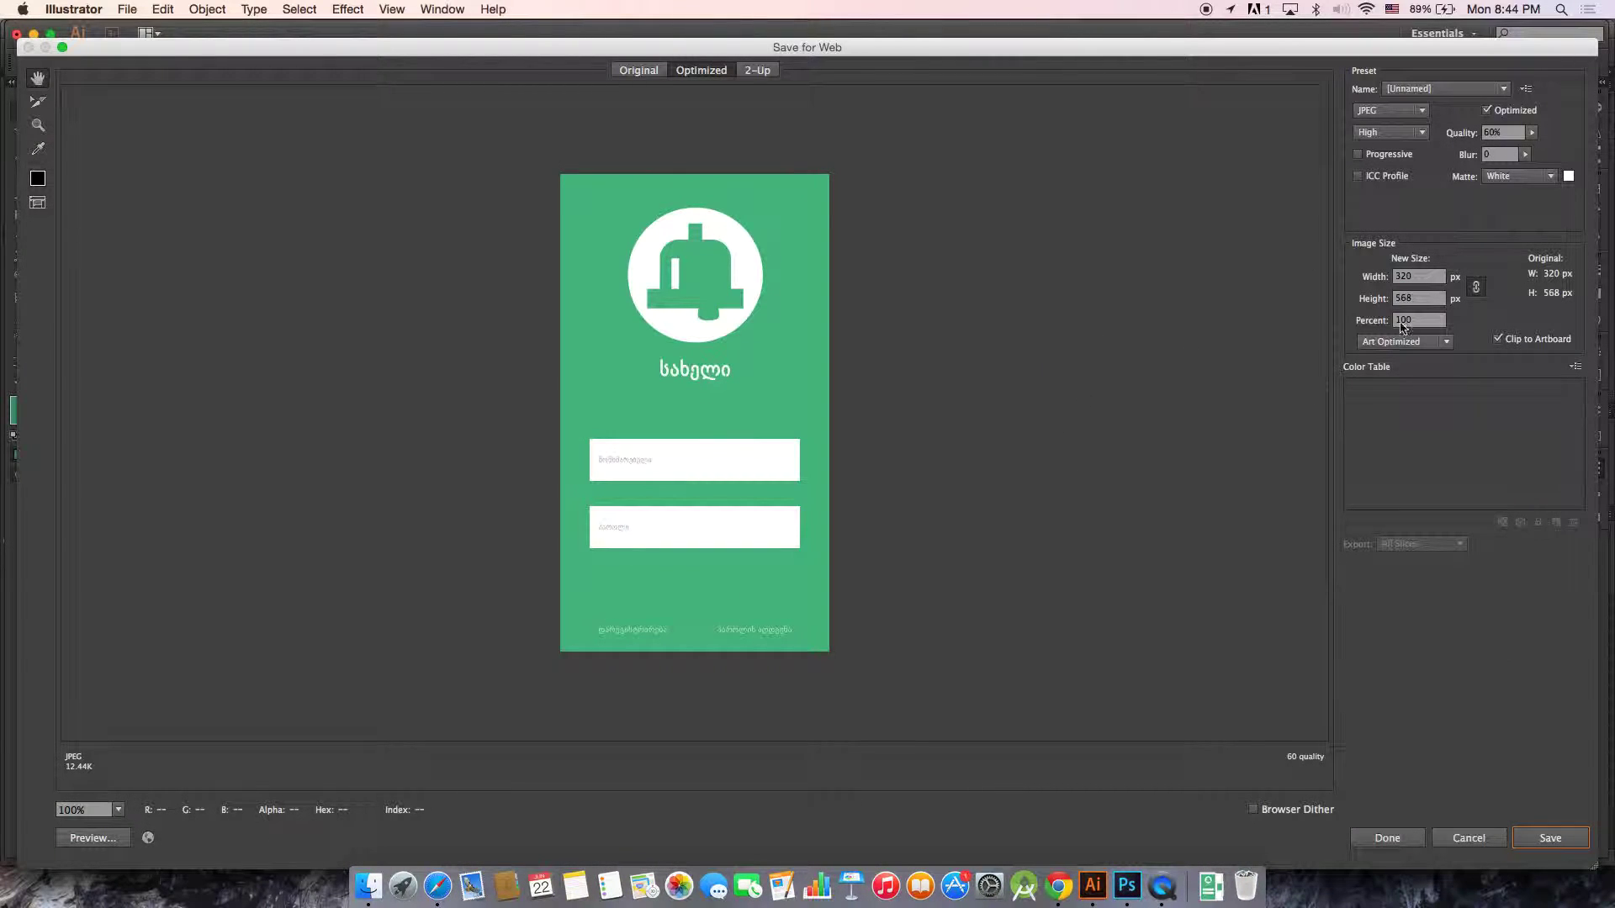
pyautogui.doubleClick(1421, 322)
pyautogui.write('200')
pyautogui.press('Tab')
pyautogui.click(1525, 838)
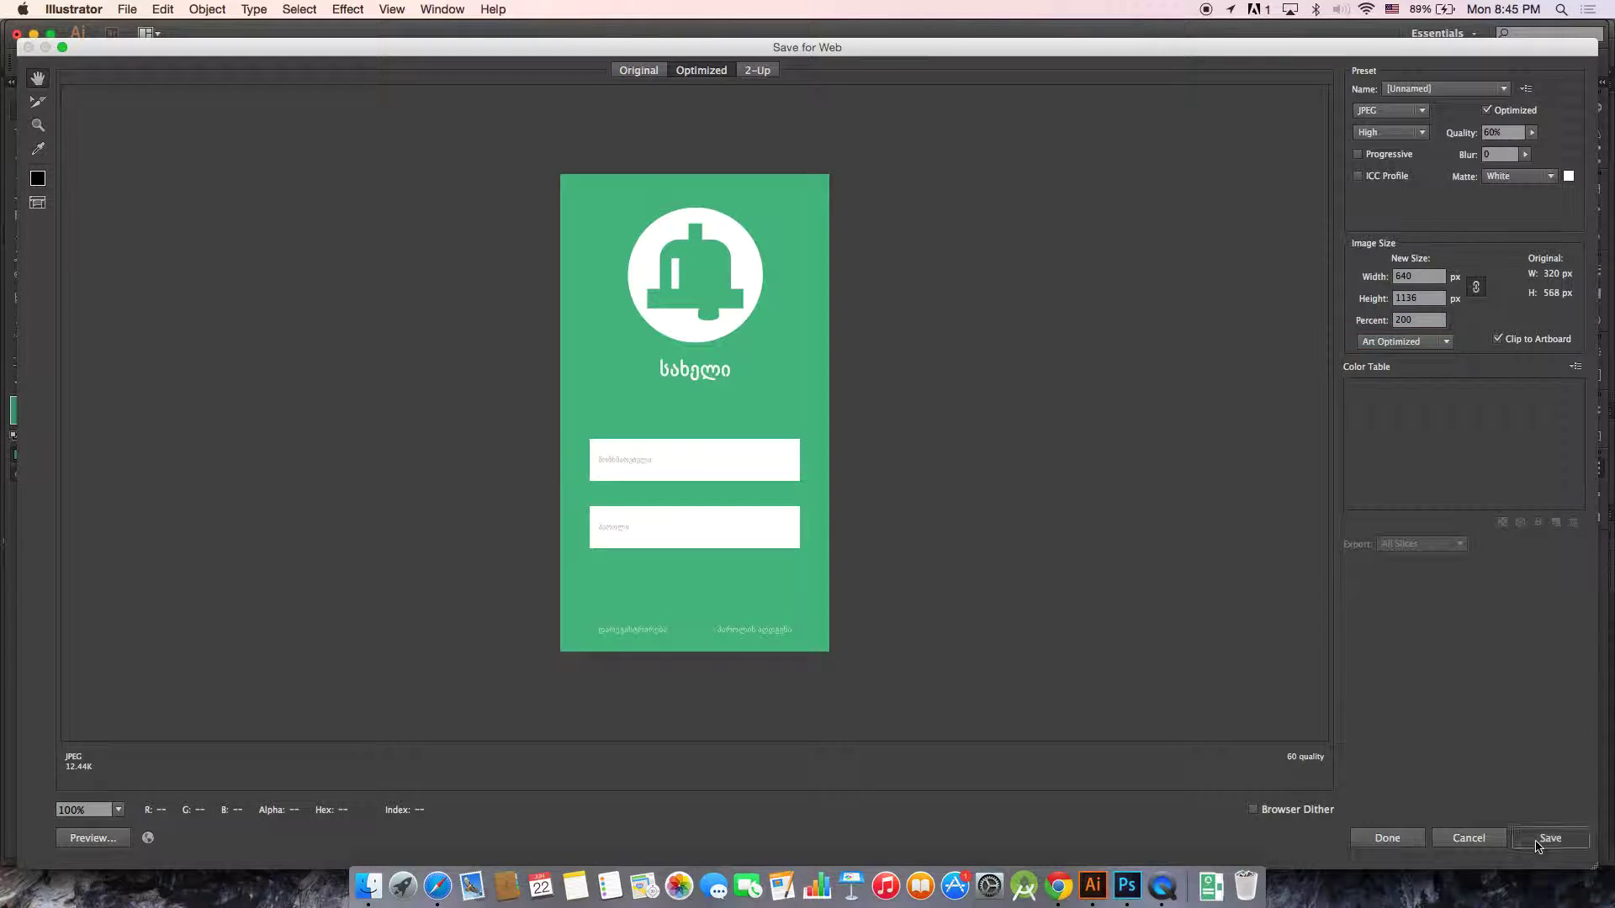
pyautogui.press('Escape')
pyautogui.click(1423, 298)
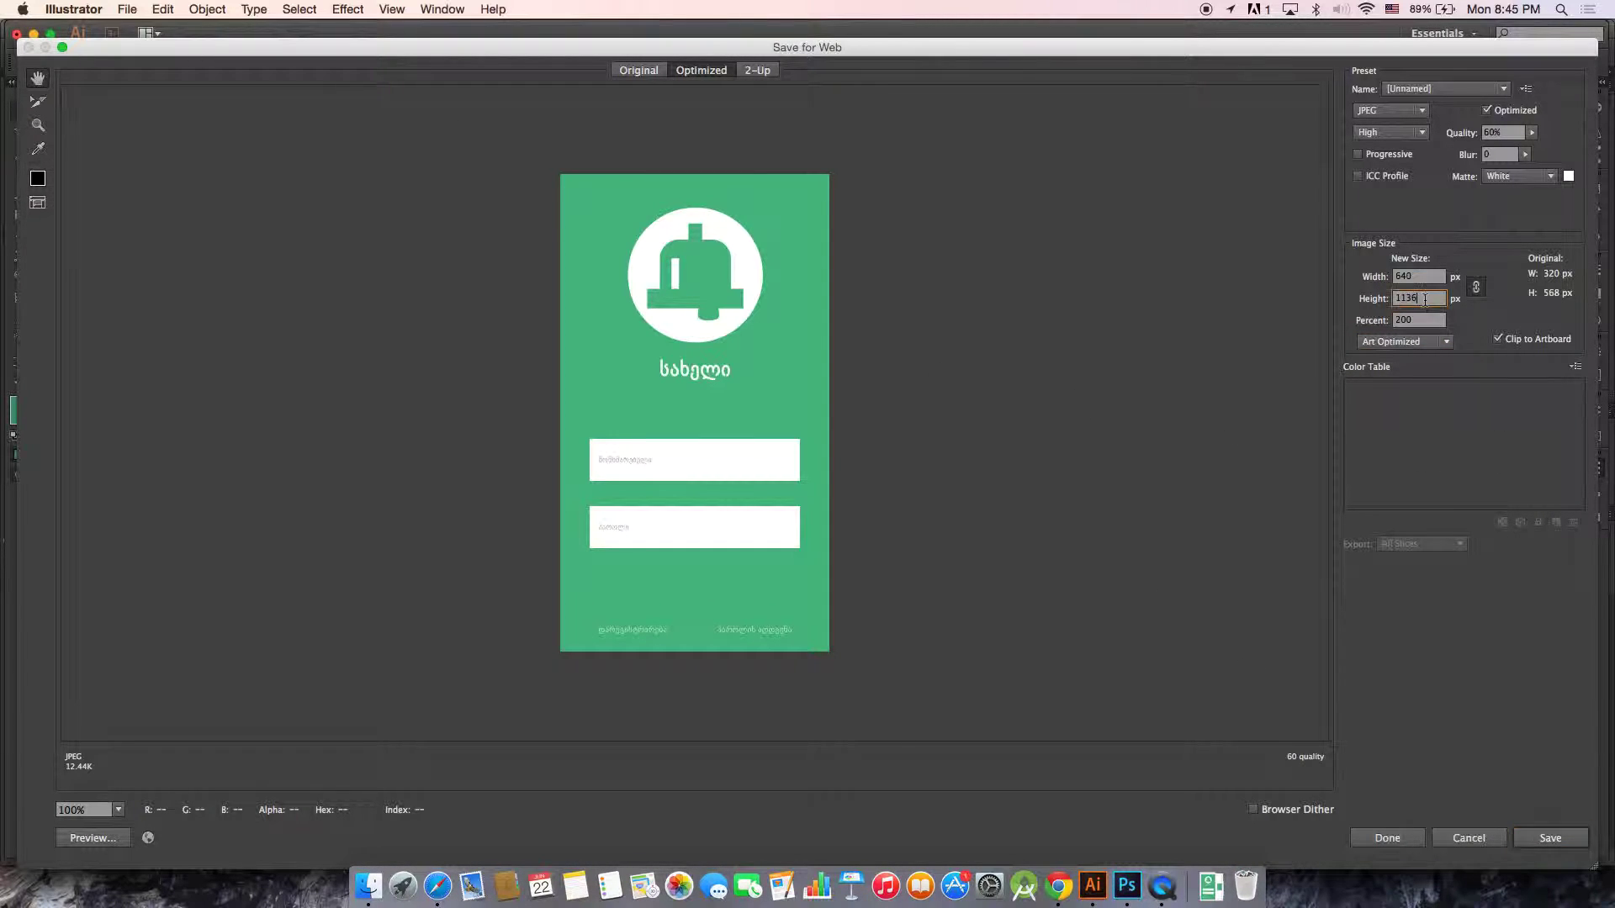
pyautogui.press('Return')
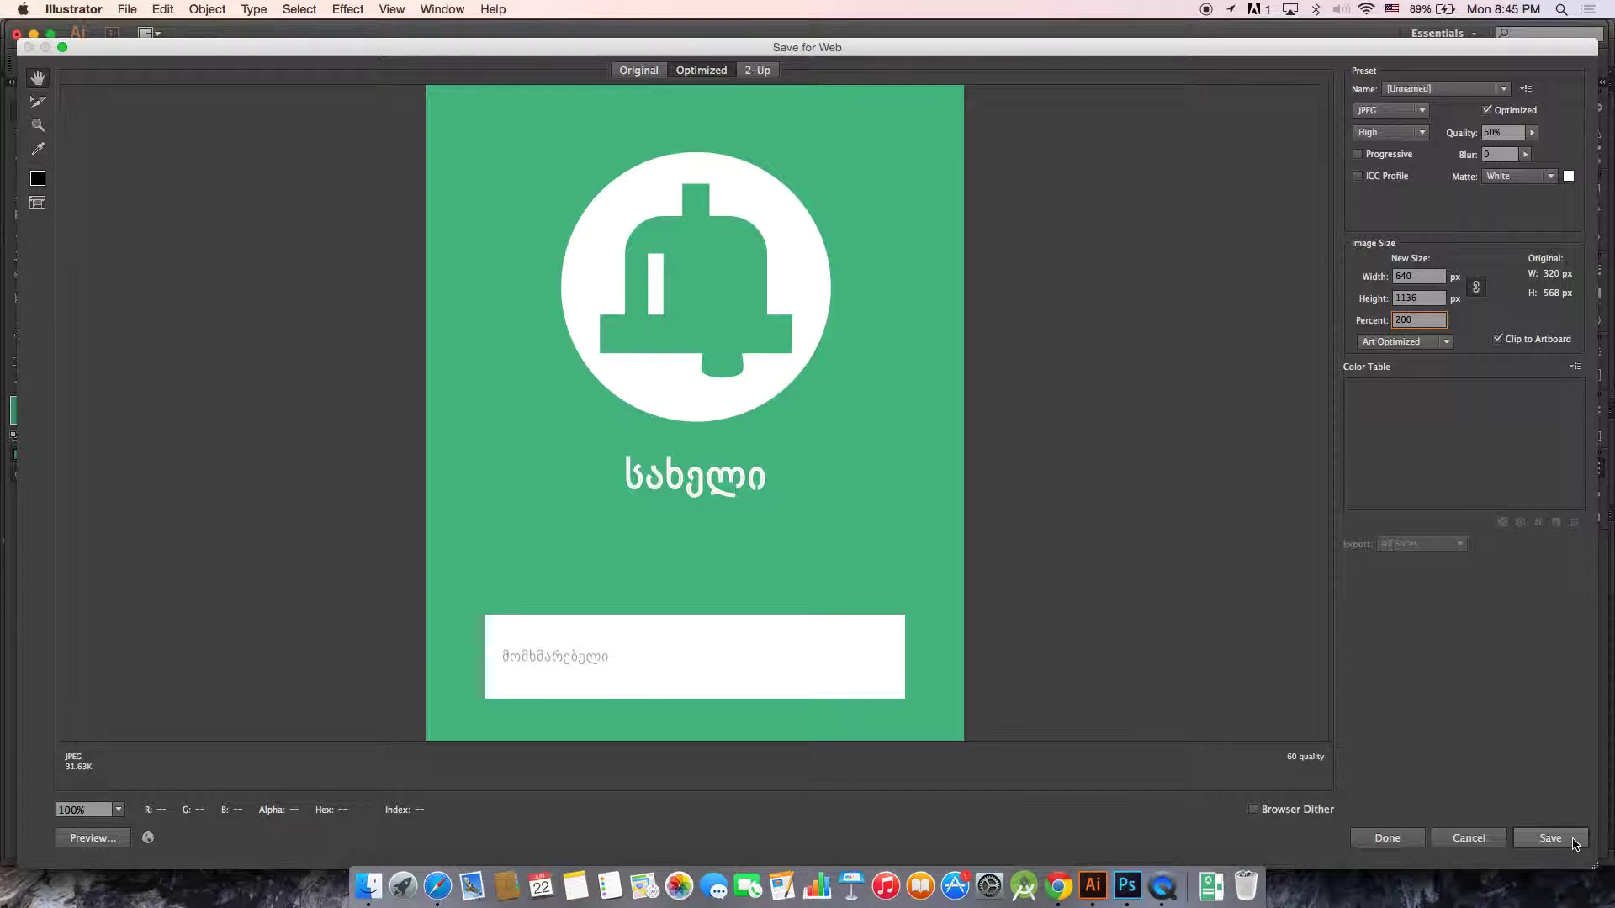
# - Save the enlarged JPEG to the Desktop as Sign-in with the Images Only file format
pyautogui.click(1551, 838)
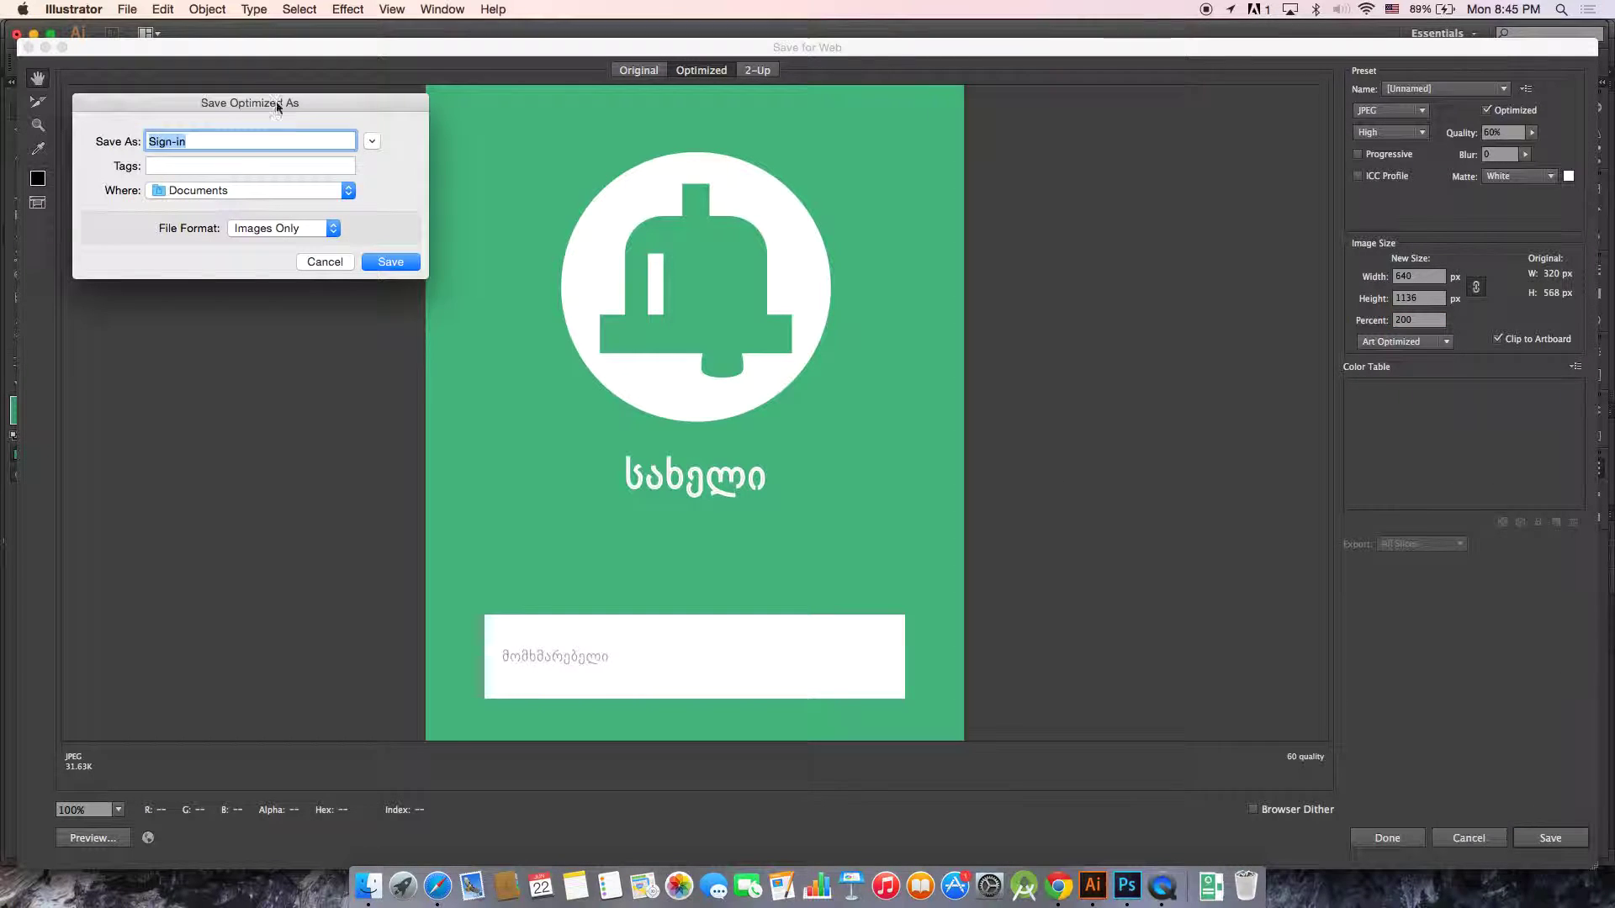
pyautogui.click(270, 193)
pyautogui.click(217, 308)
pyautogui.click(390, 262)
pyautogui.click(387, 217)
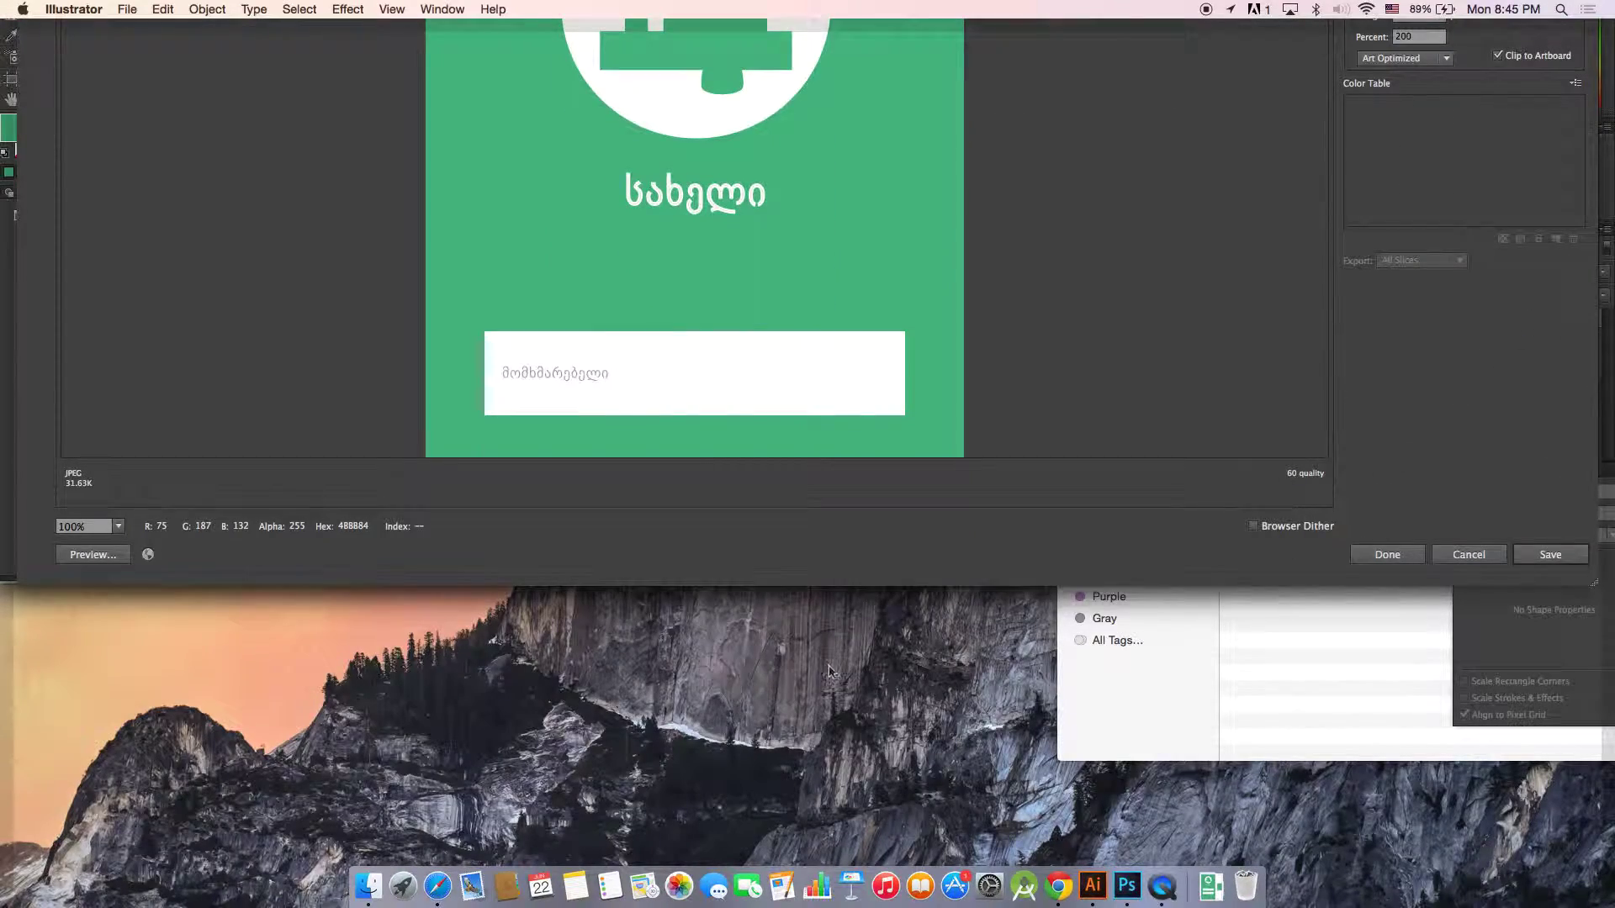
# - Check the saved Sign-in.jpg on the desktop and dismiss the file-writing warning
pyautogui.press('F11')
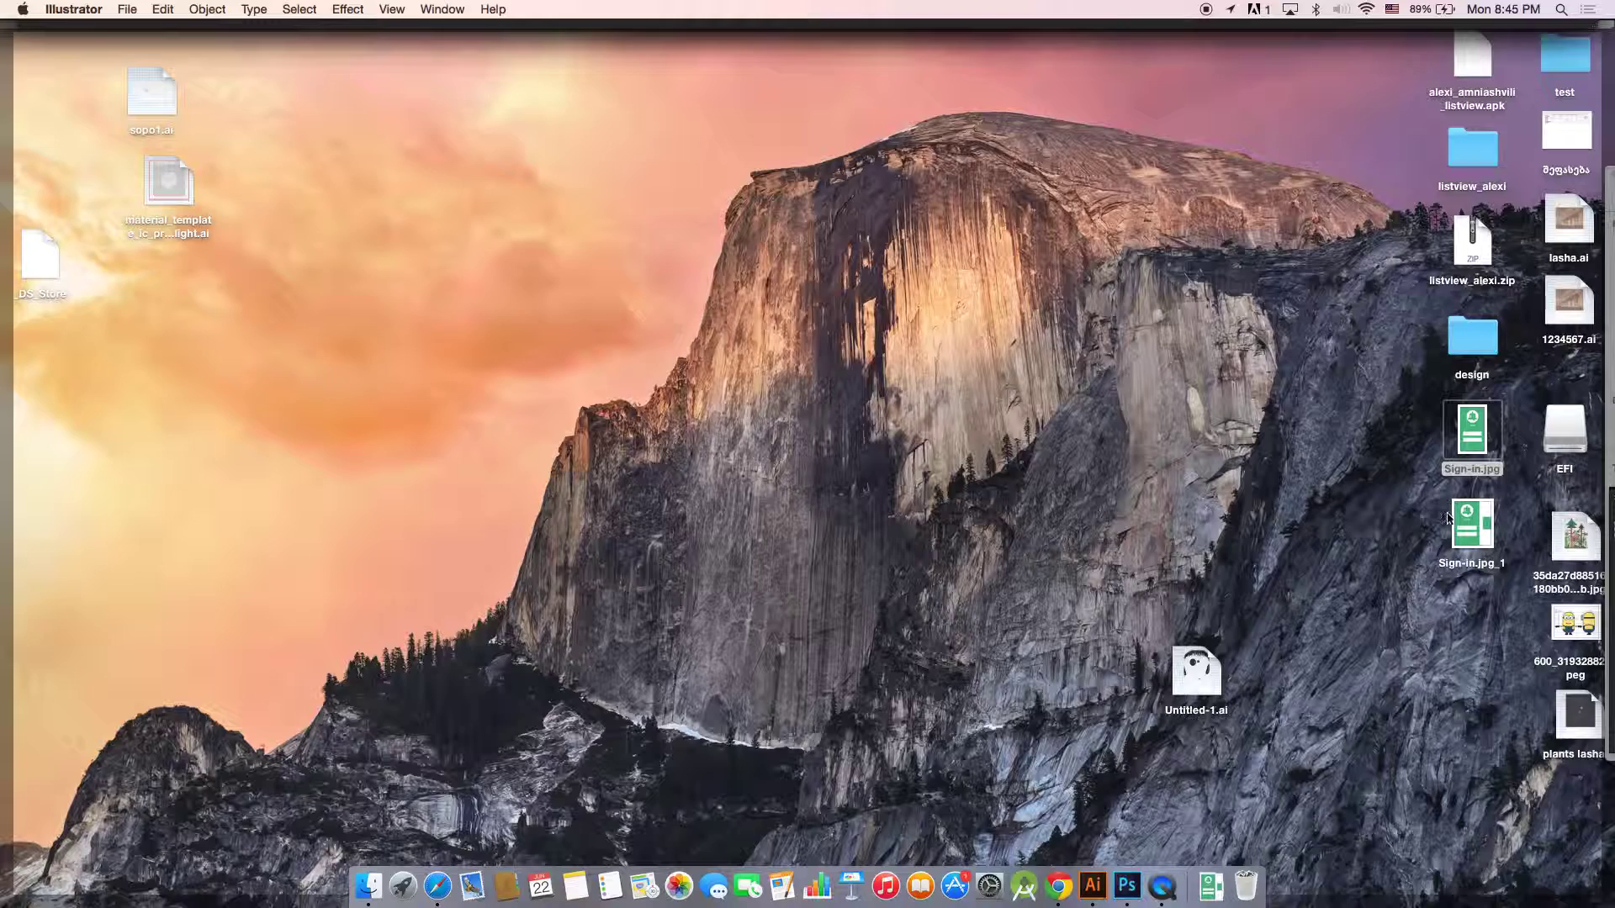
pyautogui.click(1472, 434)
pyautogui.click(951, 488)
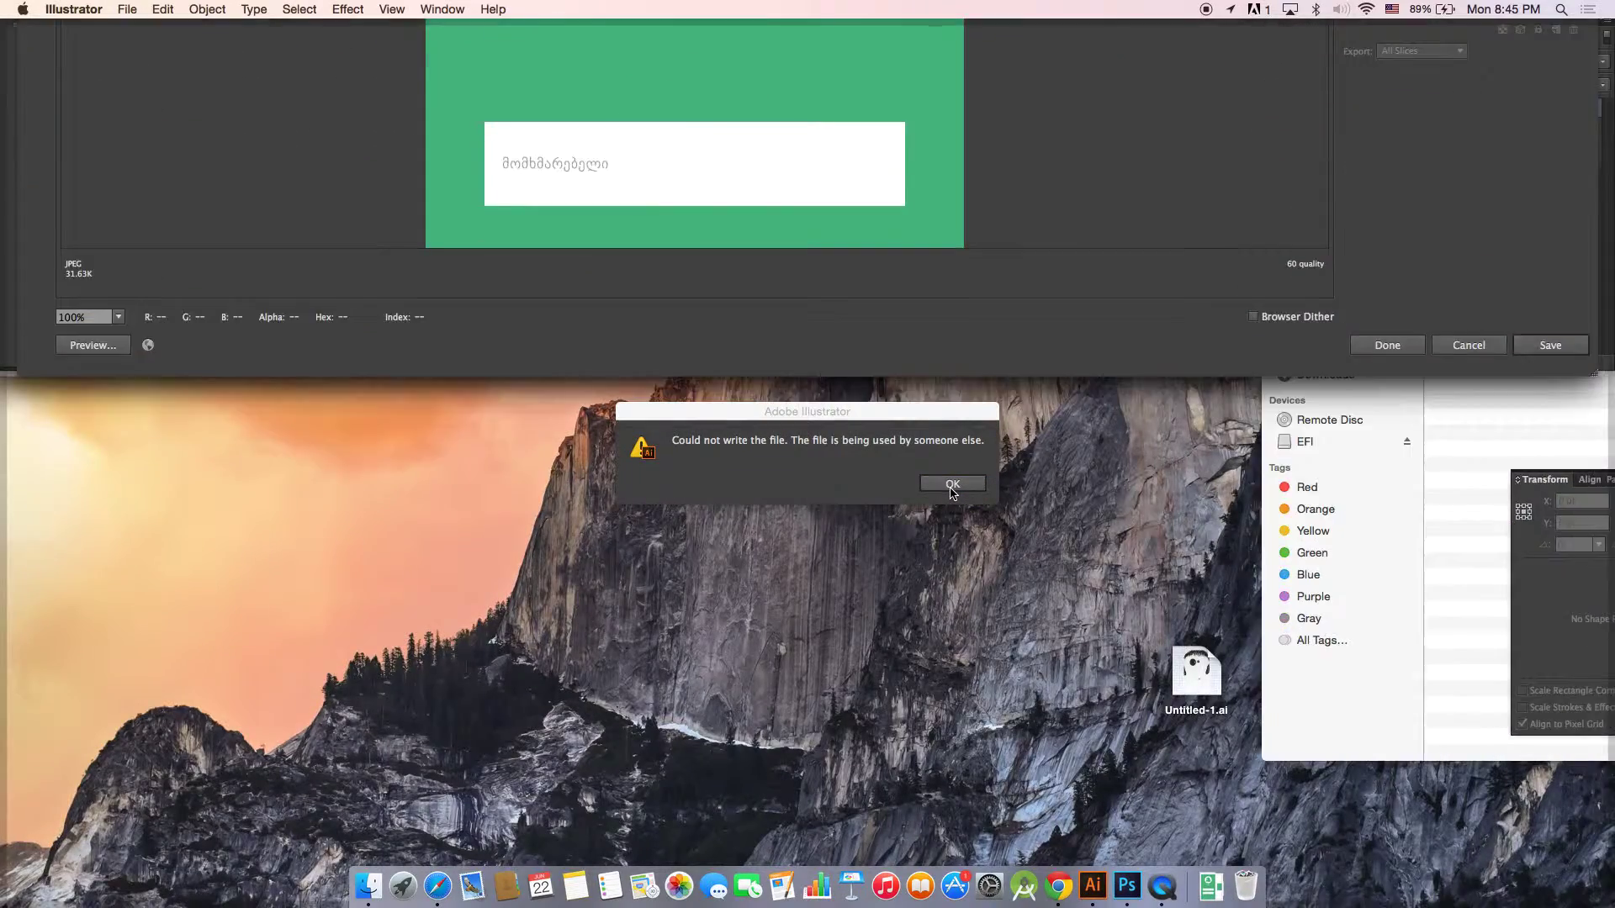
pyautogui.click(952, 485)
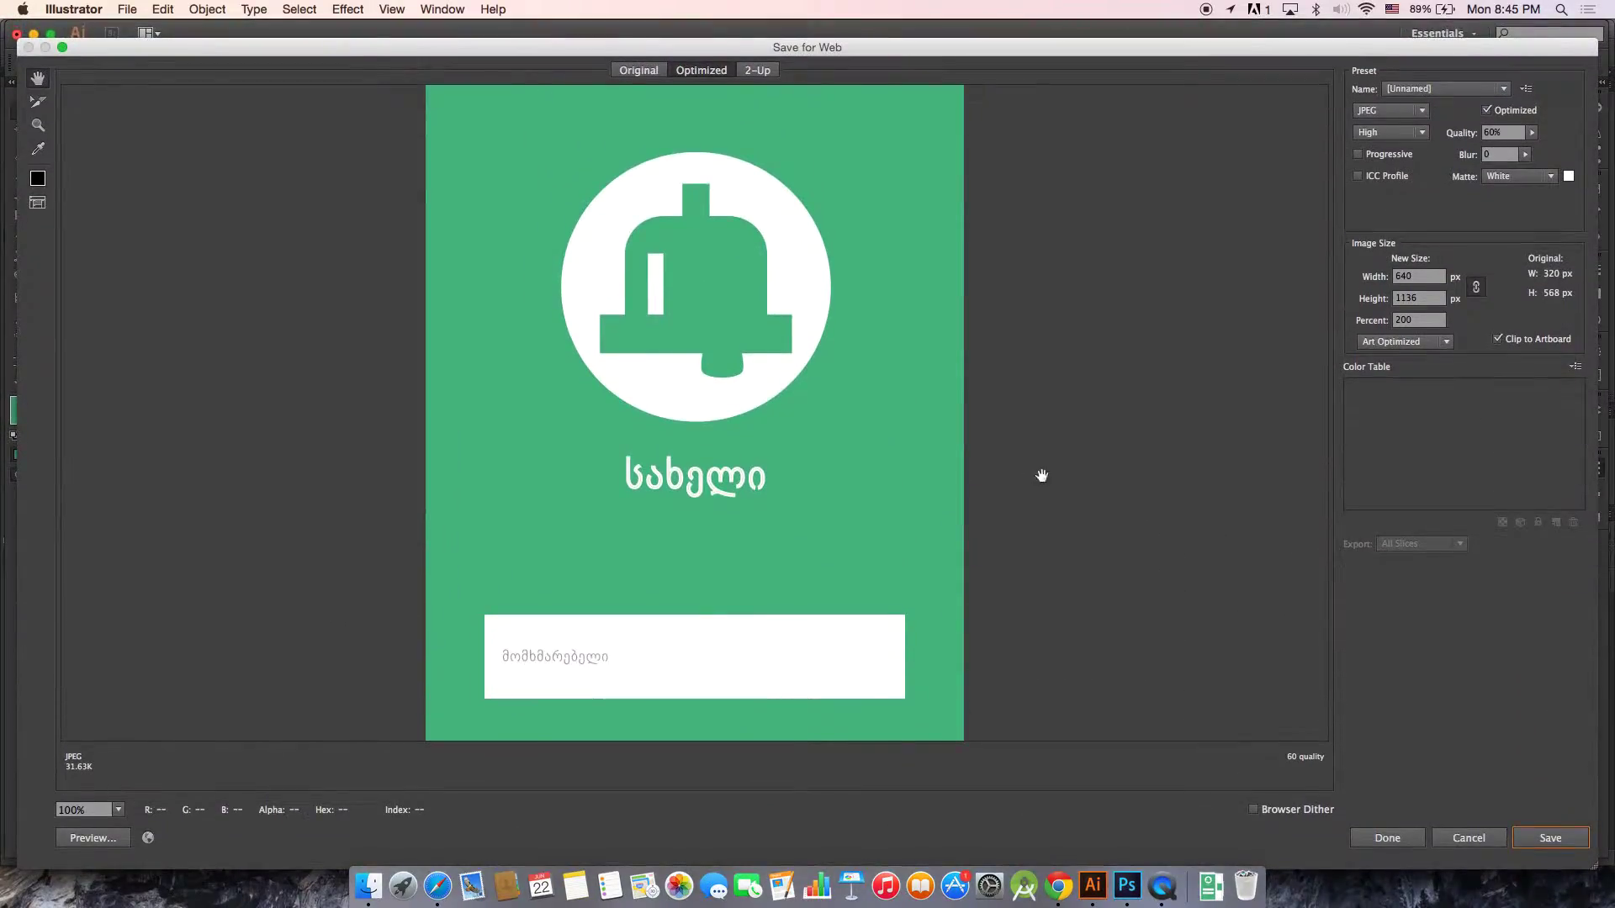
# - Close Save for Web and pull the Sign-in.jpg icon away from the other desktop files
pyautogui.press('Escape')
pyautogui.press('F11')
pyautogui.moveTo(1471, 434); pyautogui.dragTo(980, 640)
pyautogui.press('F11')
# - In Photoshop, inspect the layers inside the iPhone 5 (black) group and select the iPhone 5 (white) group
pyautogui.click(1446, 604)
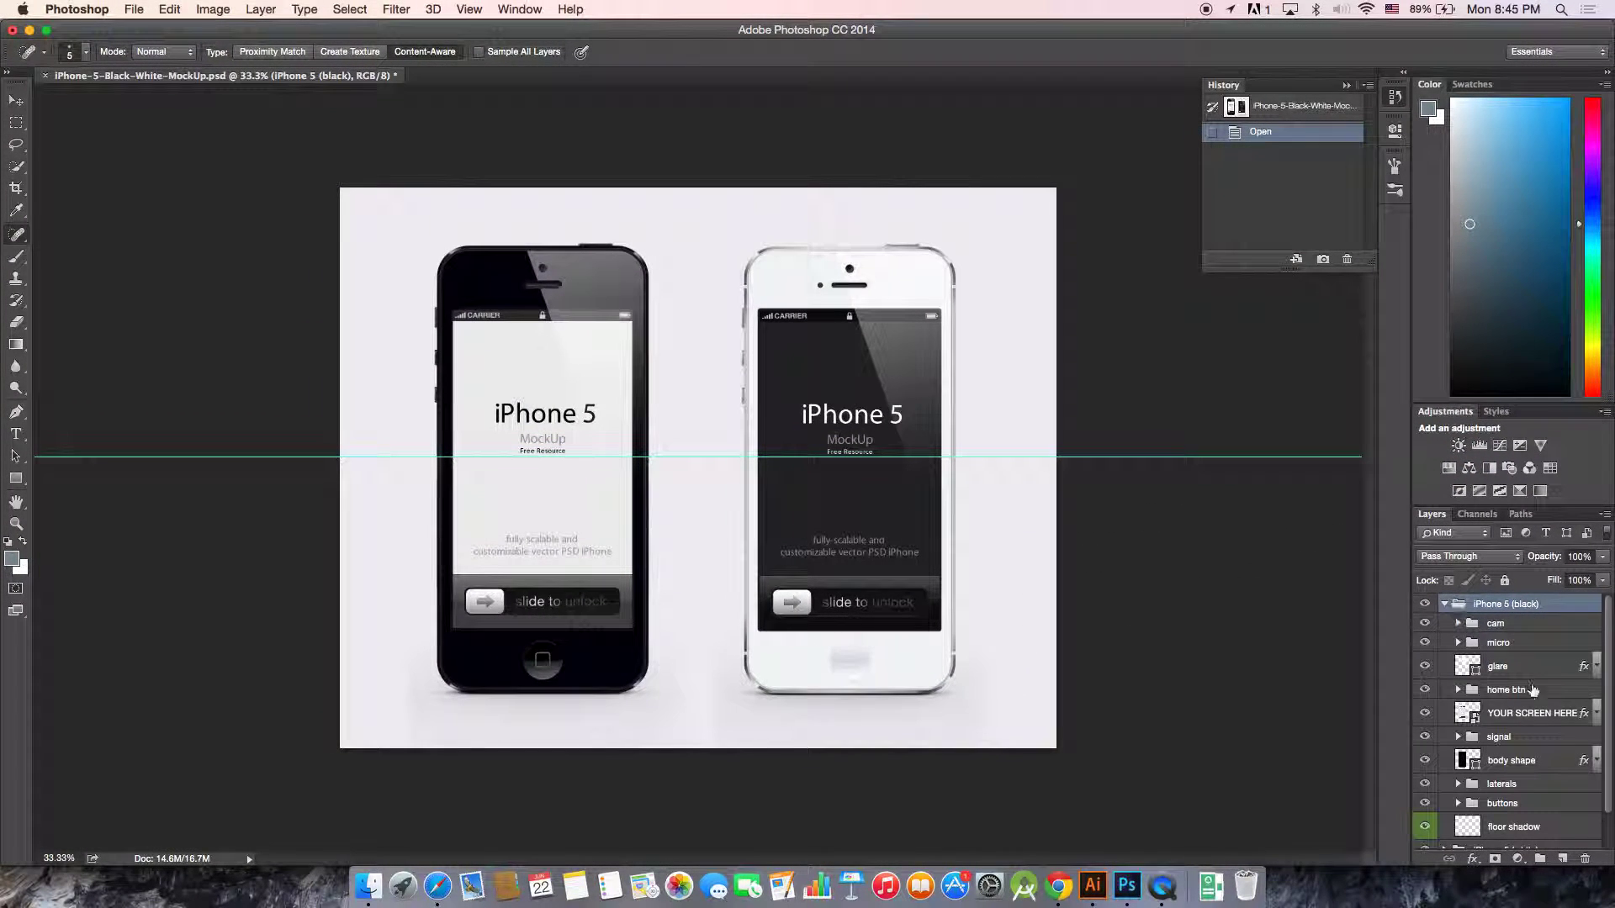
pyautogui.click(1445, 604)
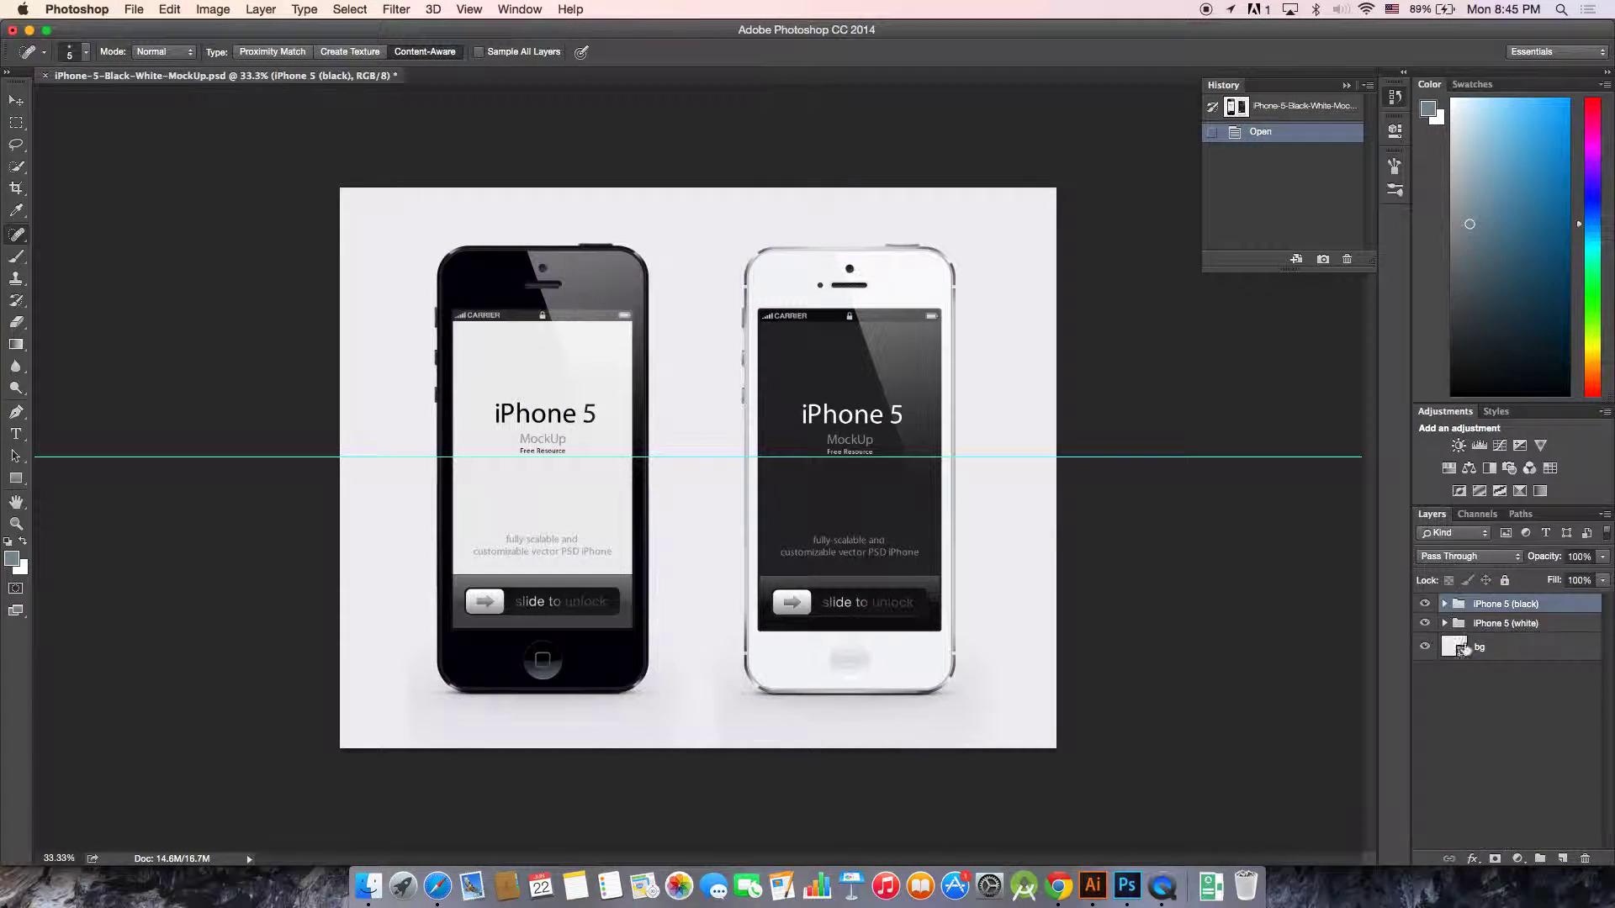
pyautogui.click(1481, 624)
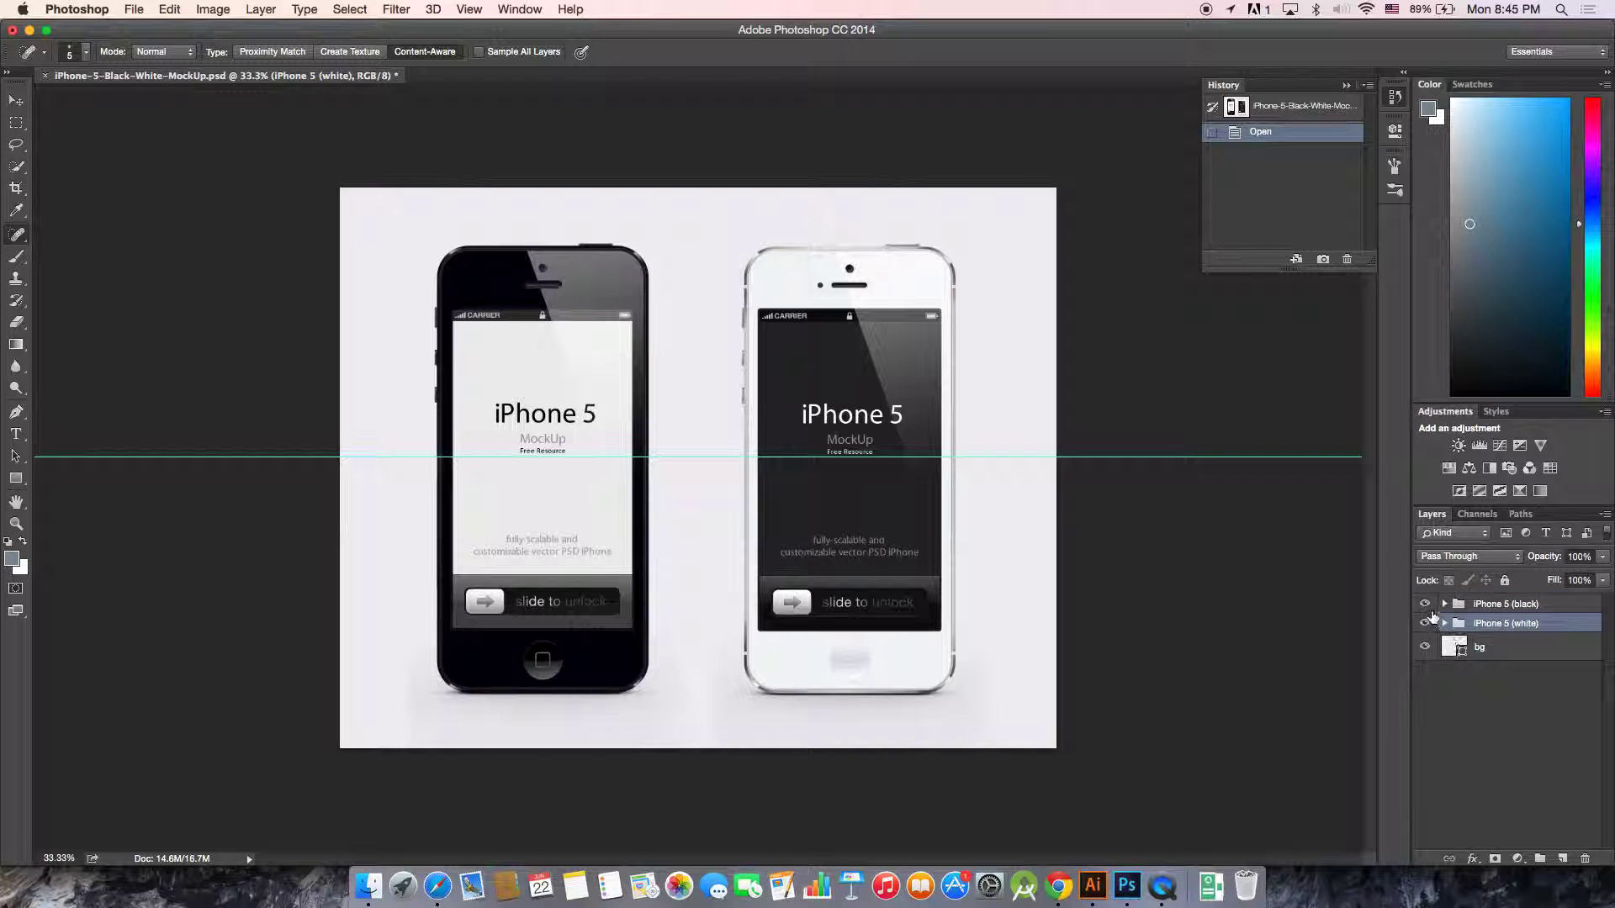
# - Hide the iPhone 5 (black) group and expand the iPhone 5 (white) group to look through its layers
pyautogui.click(1424, 603)
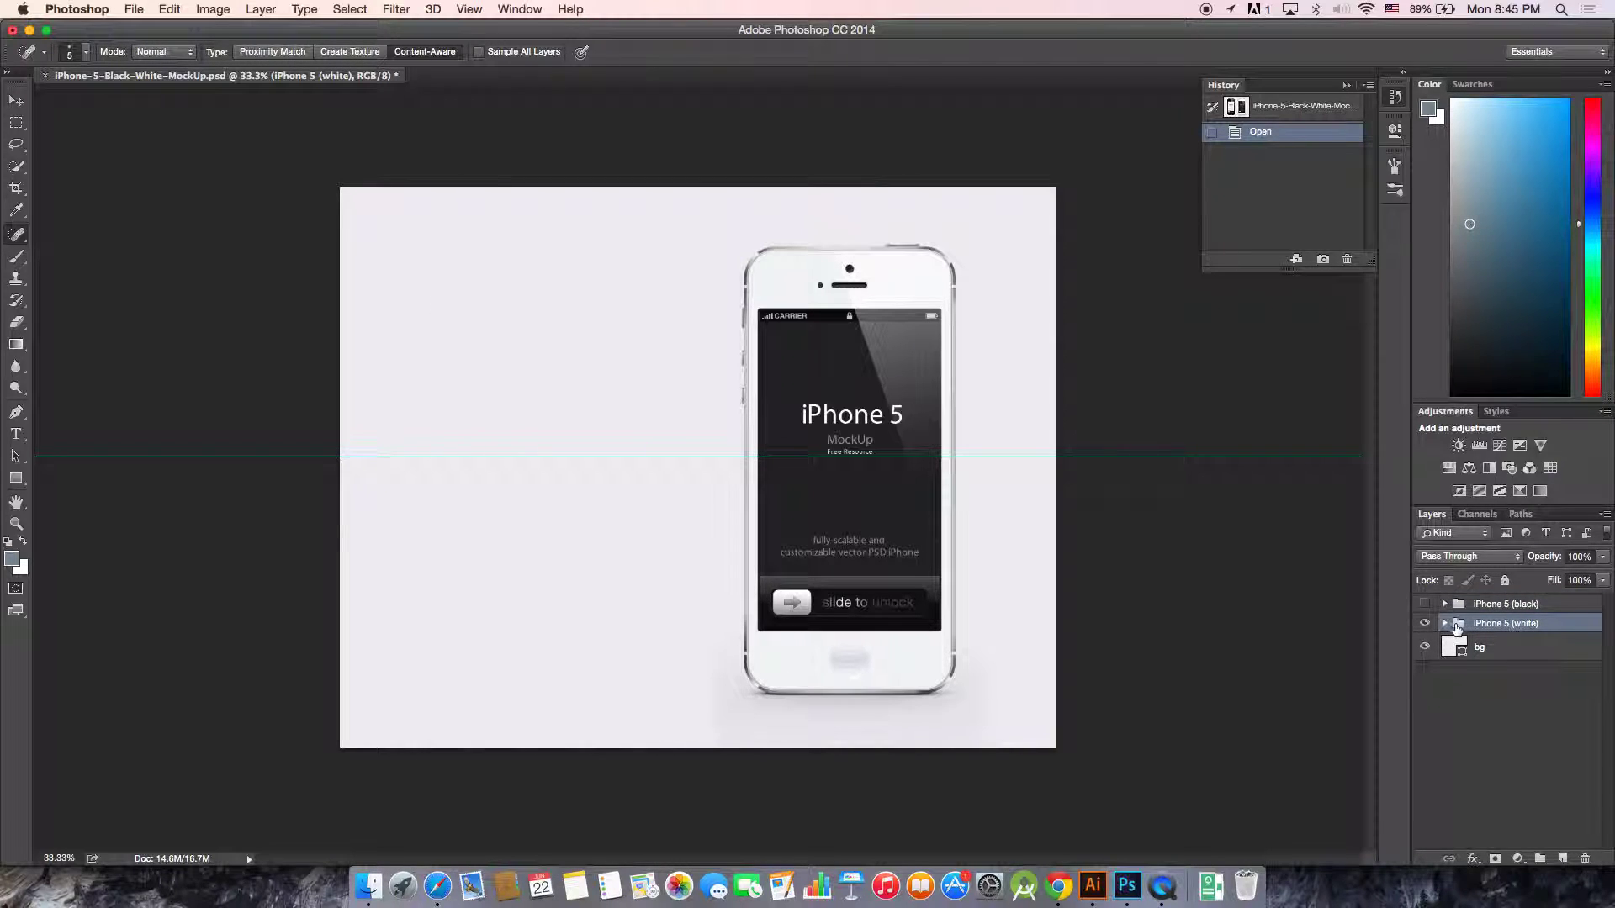
pyautogui.click(1444, 624)
pyautogui.scroll(-2, 1551, 689)
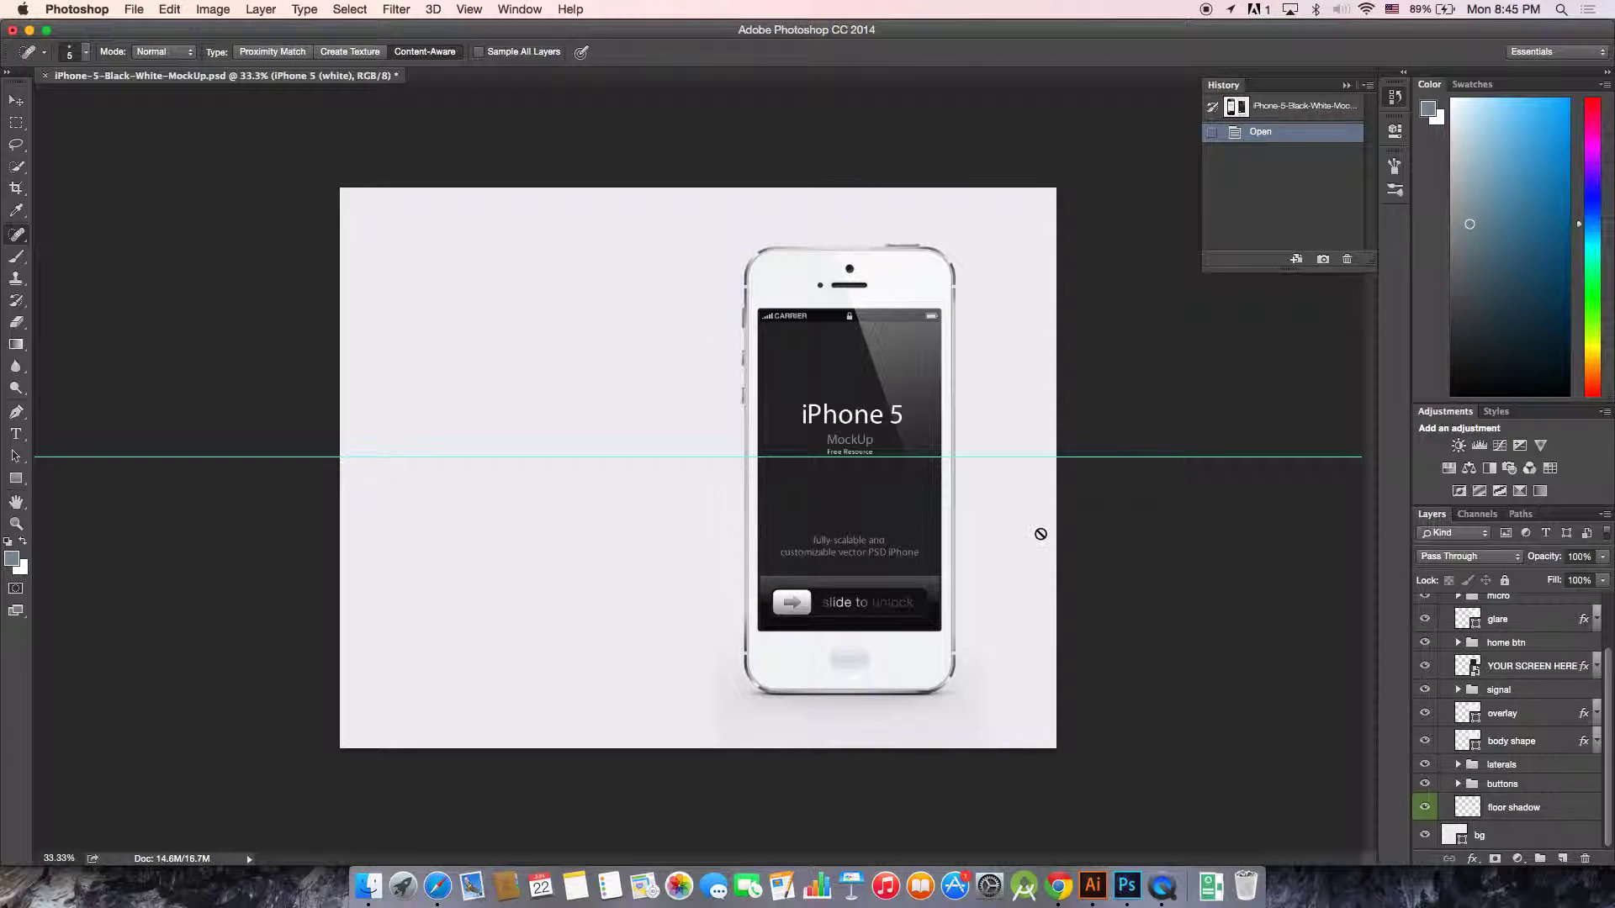
pyautogui.scroll(2, 1544, 712)
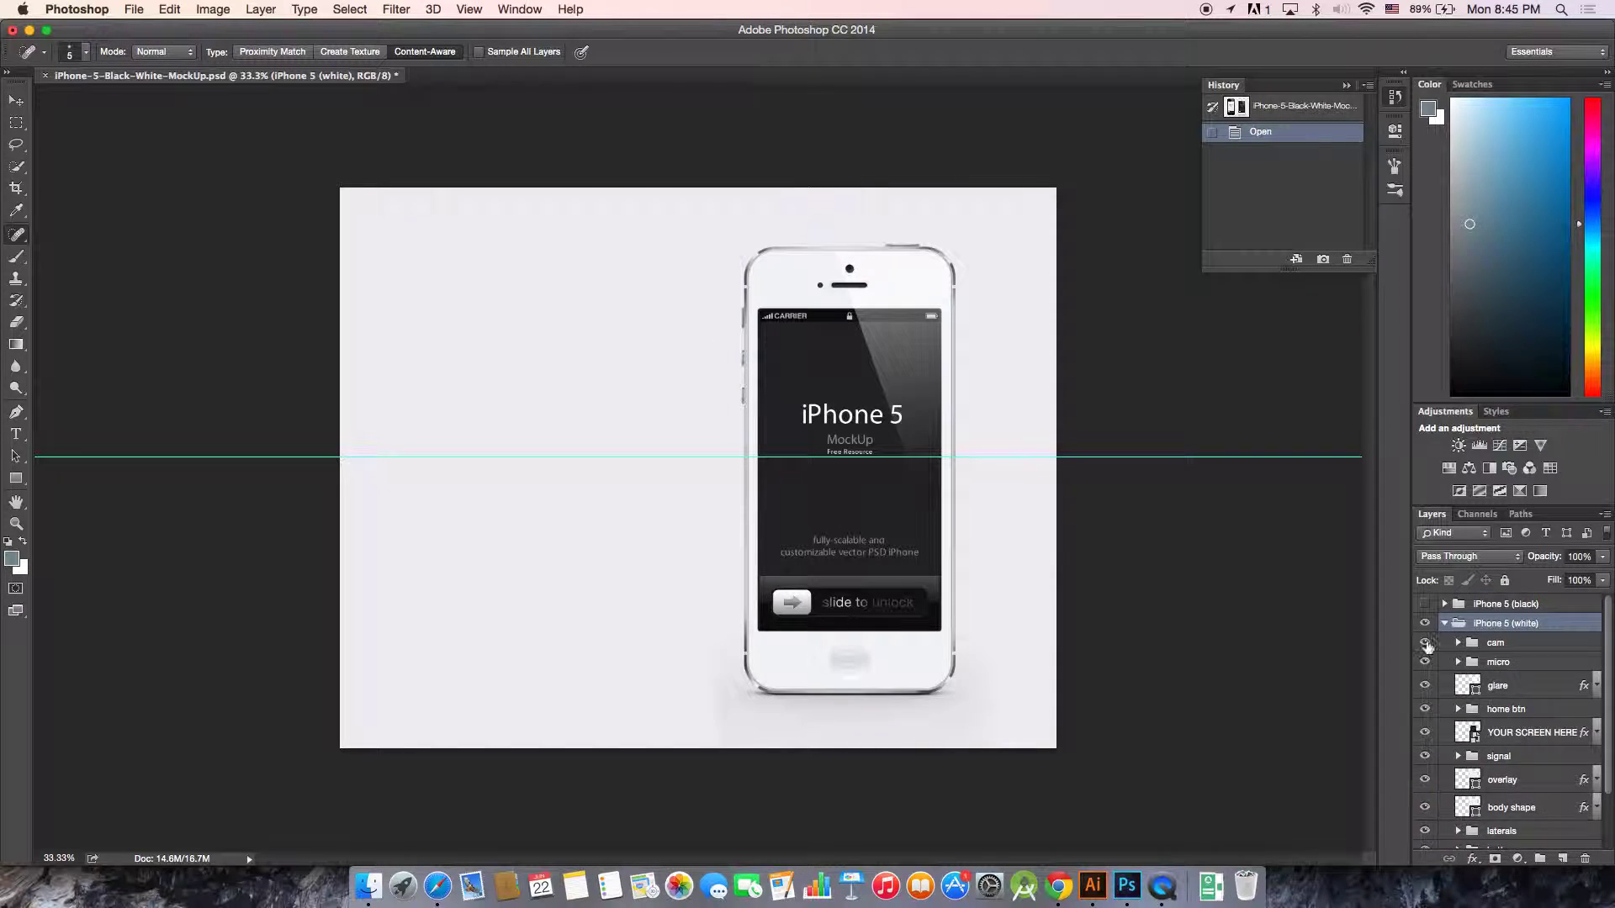
# - Toggle the visibility of the glare, home btn and YOUR SCREEN HERE layers to identify what each one shows
pyautogui.click(1425, 685)
pyautogui.click(1424, 686)
pyautogui.click(1425, 709)
pyautogui.click(1424, 708)
pyautogui.scroll(-2, 1430, 698)
pyautogui.click(1423, 669)
pyautogui.click(1423, 669)
# - Open the contents of the YOUR SCREEN HERE smart object for editing, declining the text layer update
pyautogui.click(1527, 670)
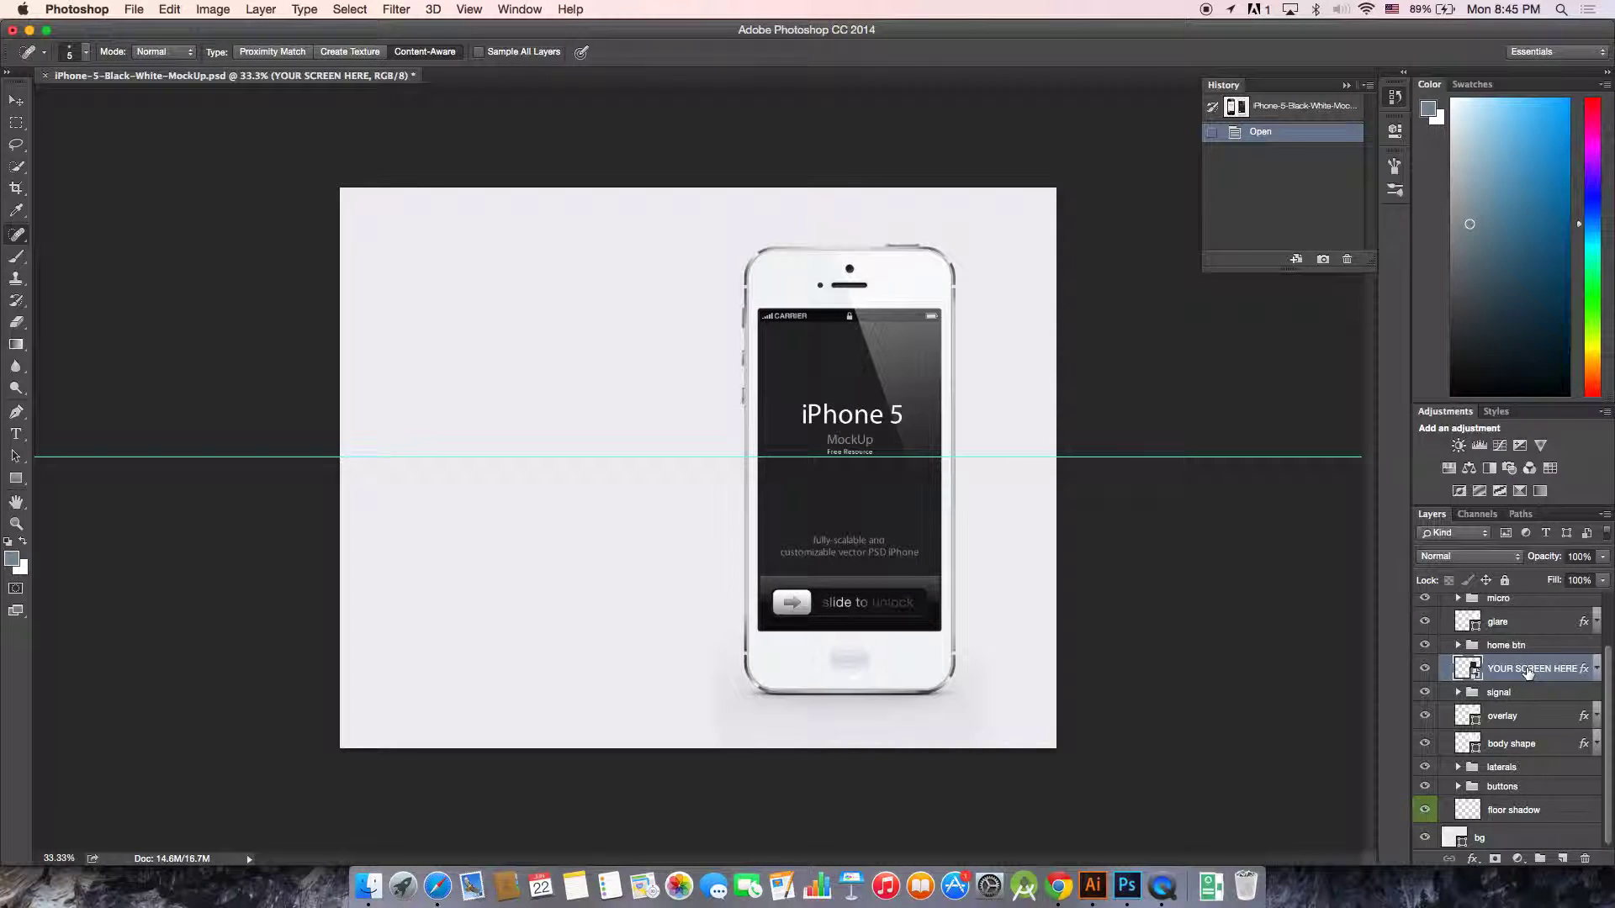
pyautogui.rightClick(1527, 673)
pyautogui.click(1180, 367)
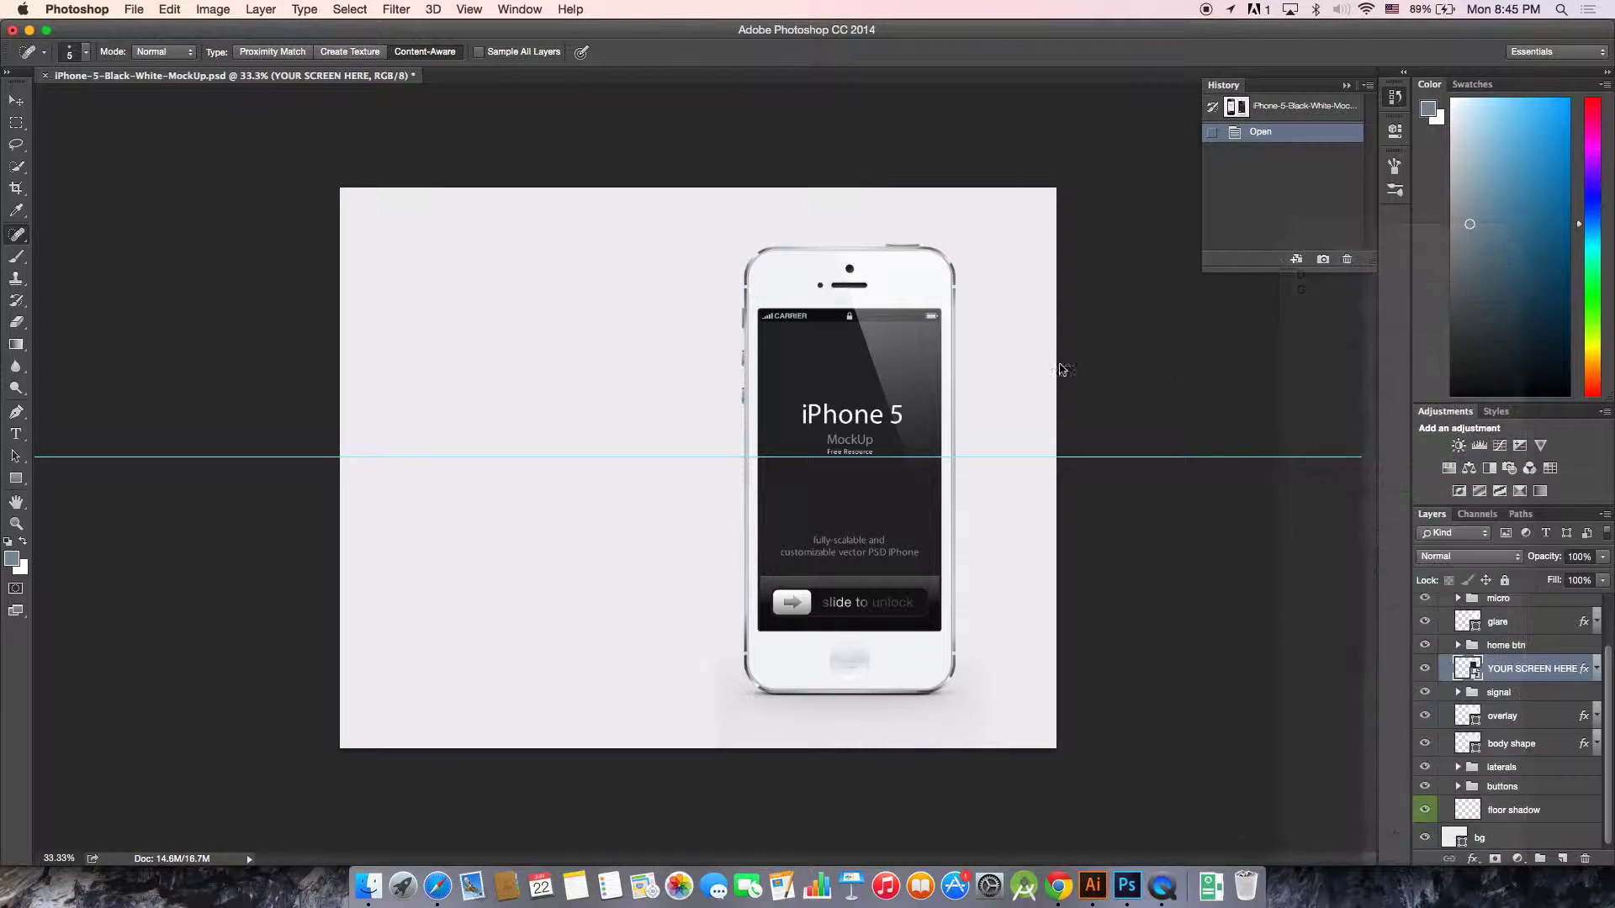
pyautogui.click(906, 340)
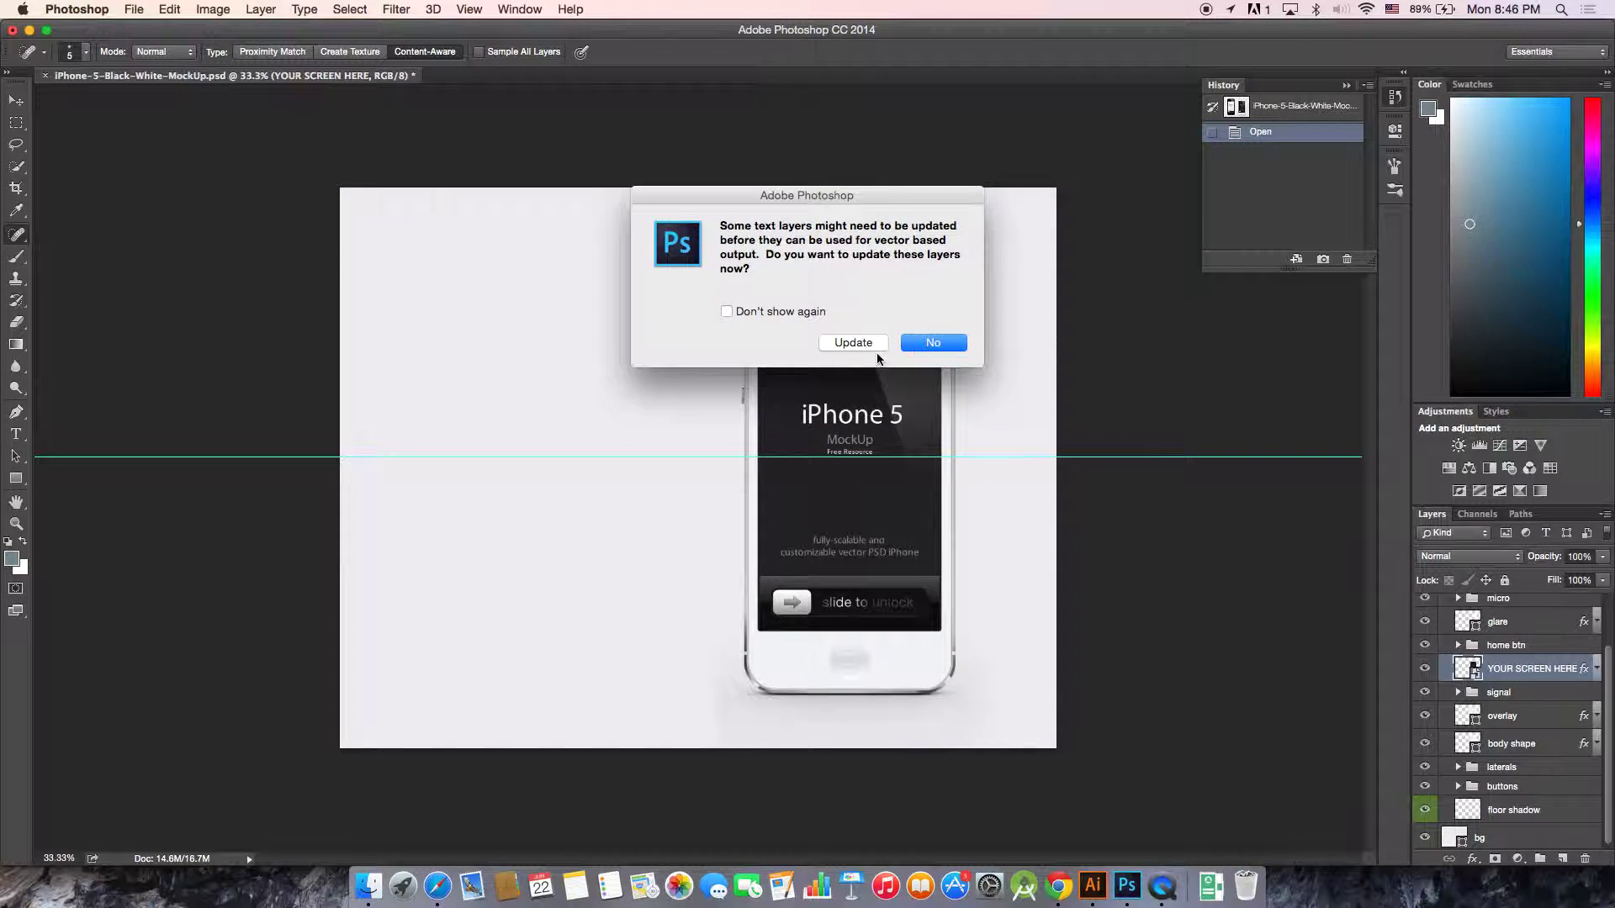
pyautogui.click(949, 345)
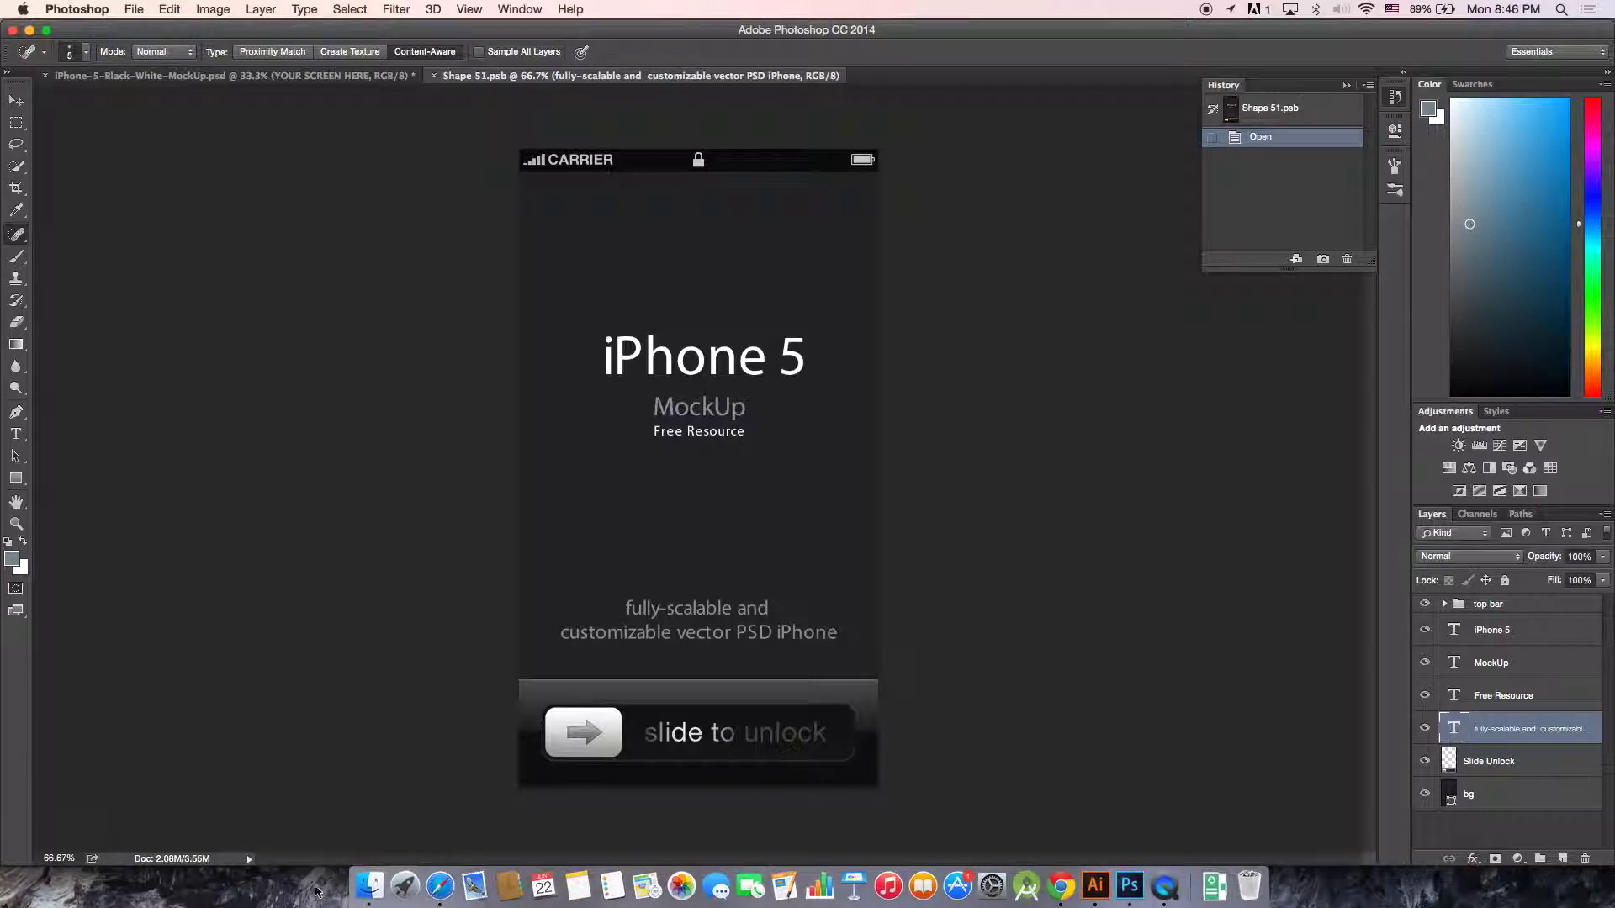
# - Place Sign-in.jpg from the desktop into the smart object directly below the top bar group and save it into the mockup
pyautogui.press('F11')
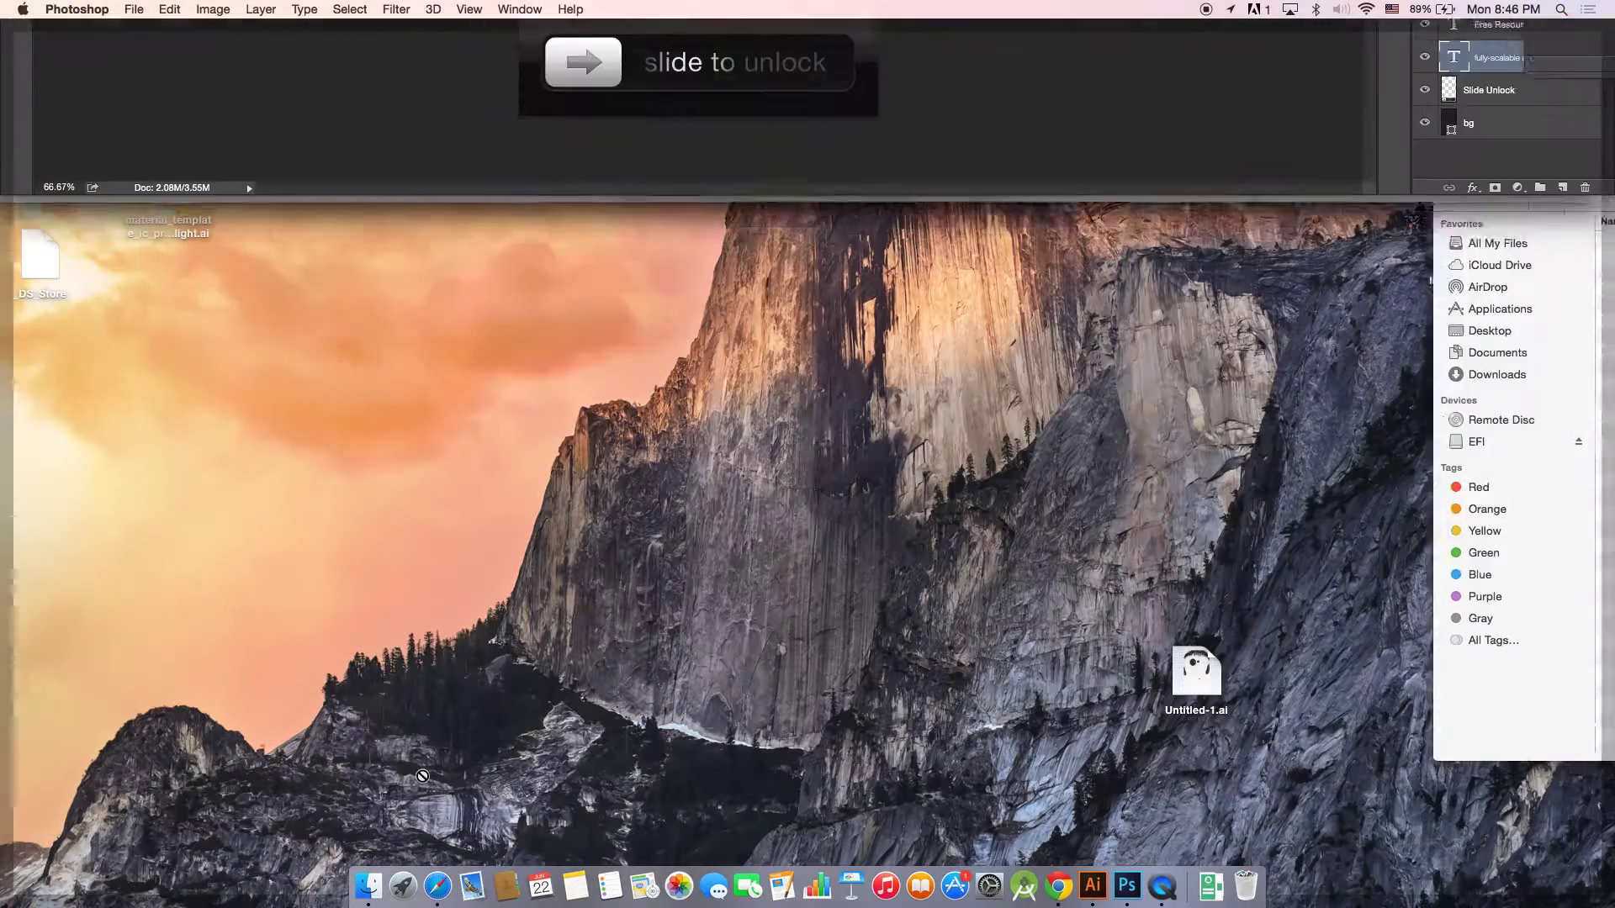
pyautogui.moveTo(1475, 433); pyautogui.dragTo(605, 386)
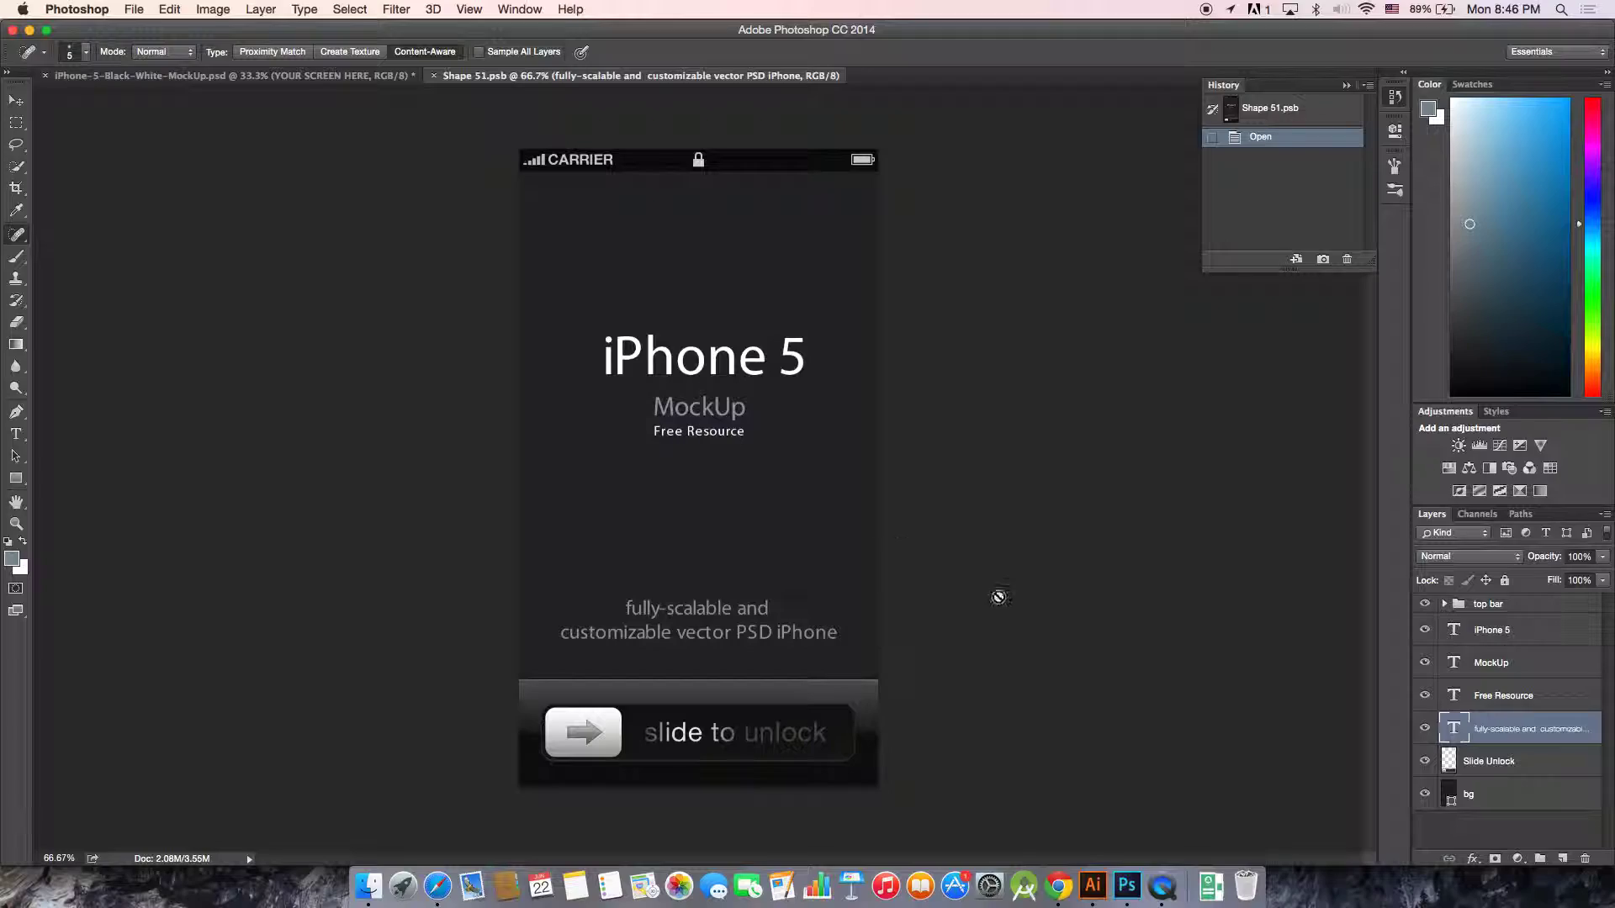
pyautogui.press('F11')
pyautogui.press('F11')
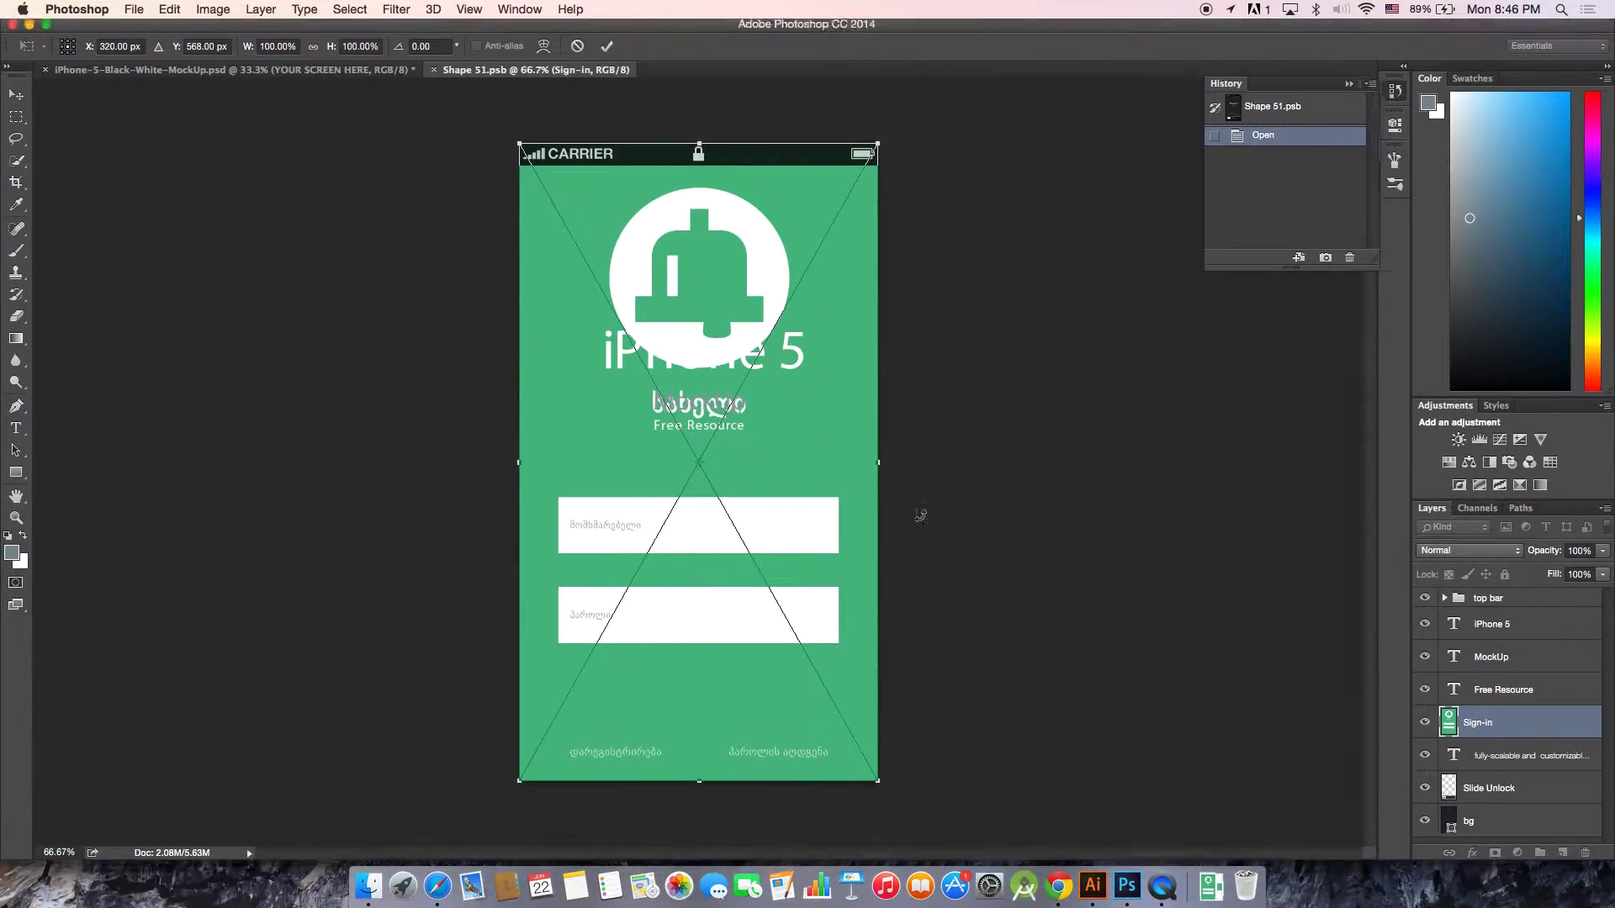
pyautogui.press('Return')
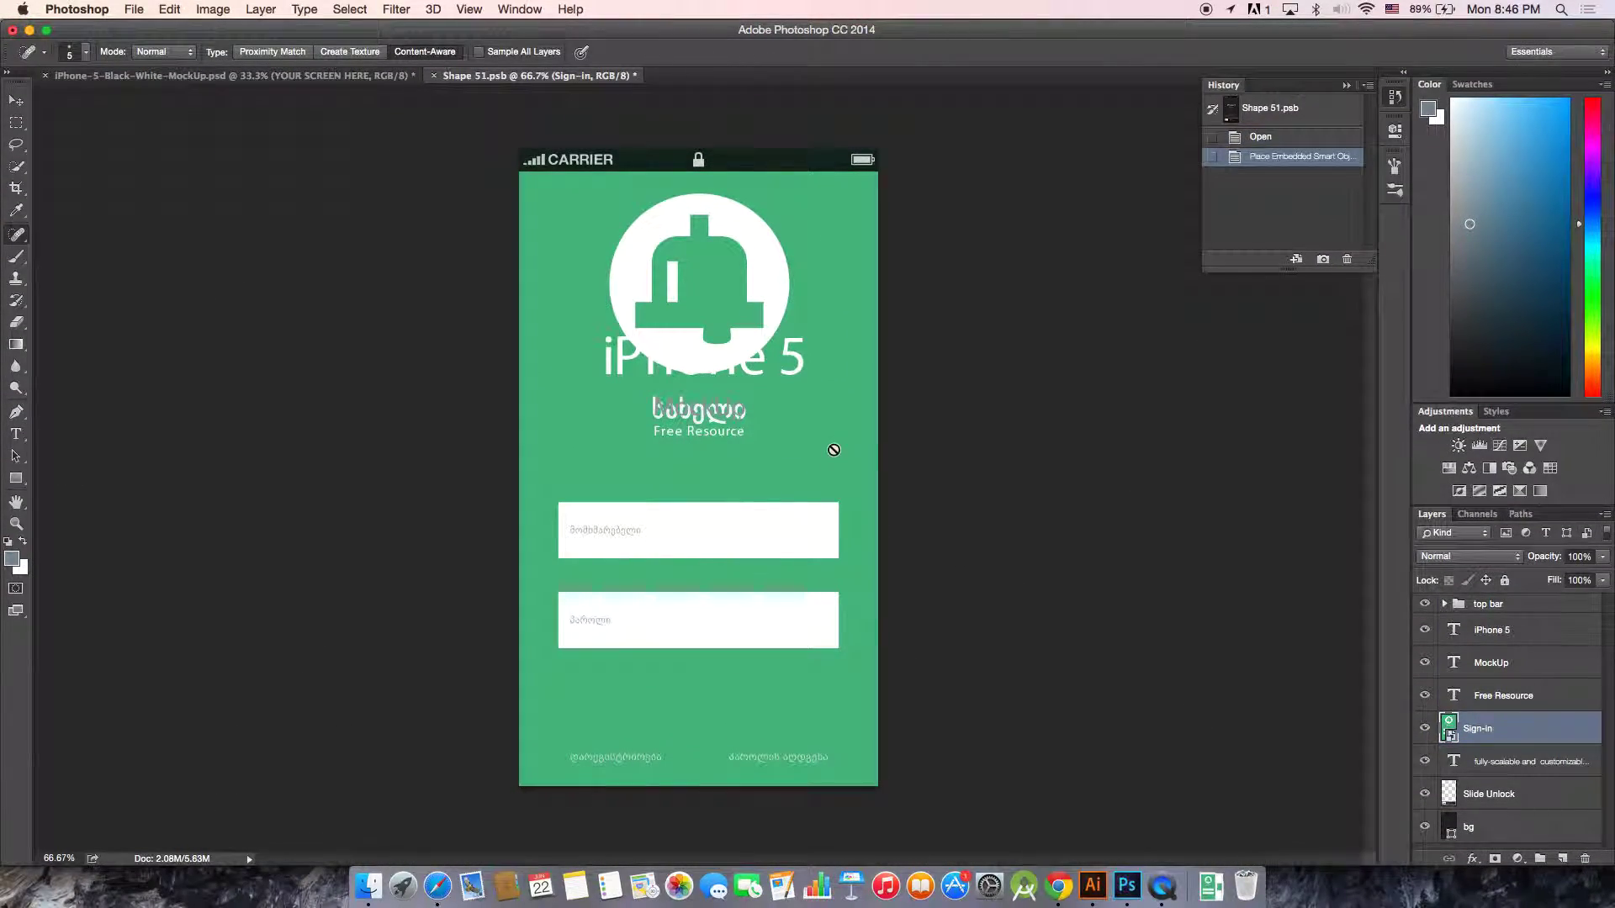
pyautogui.moveTo(1516, 736); pyautogui.dragTo(1509, 621)
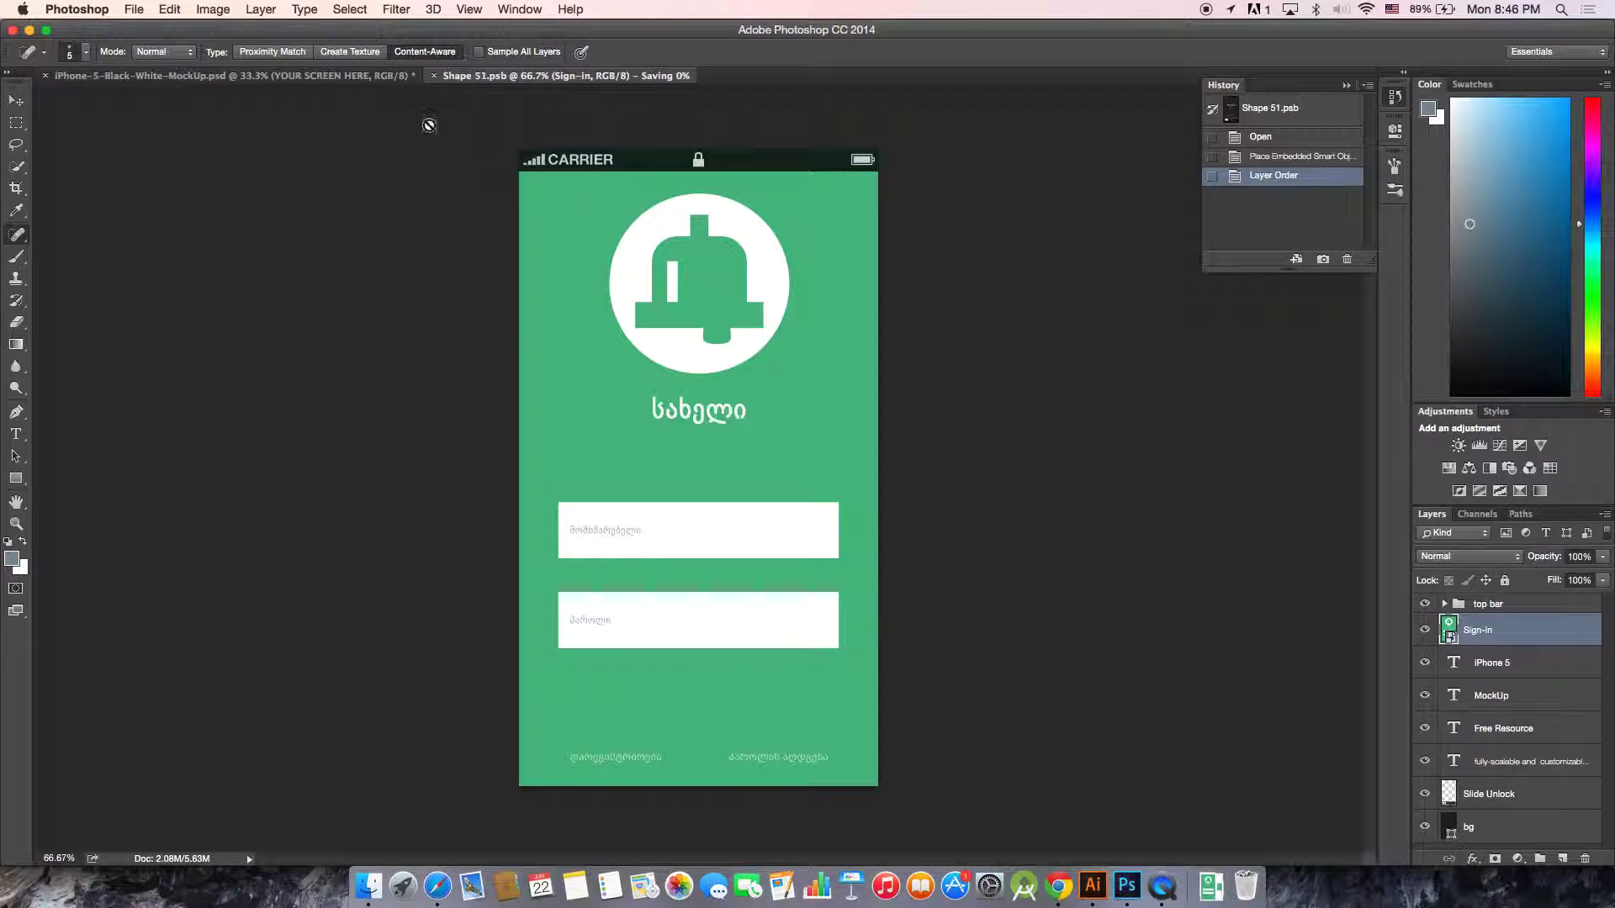
pyautogui.click(275, 81)
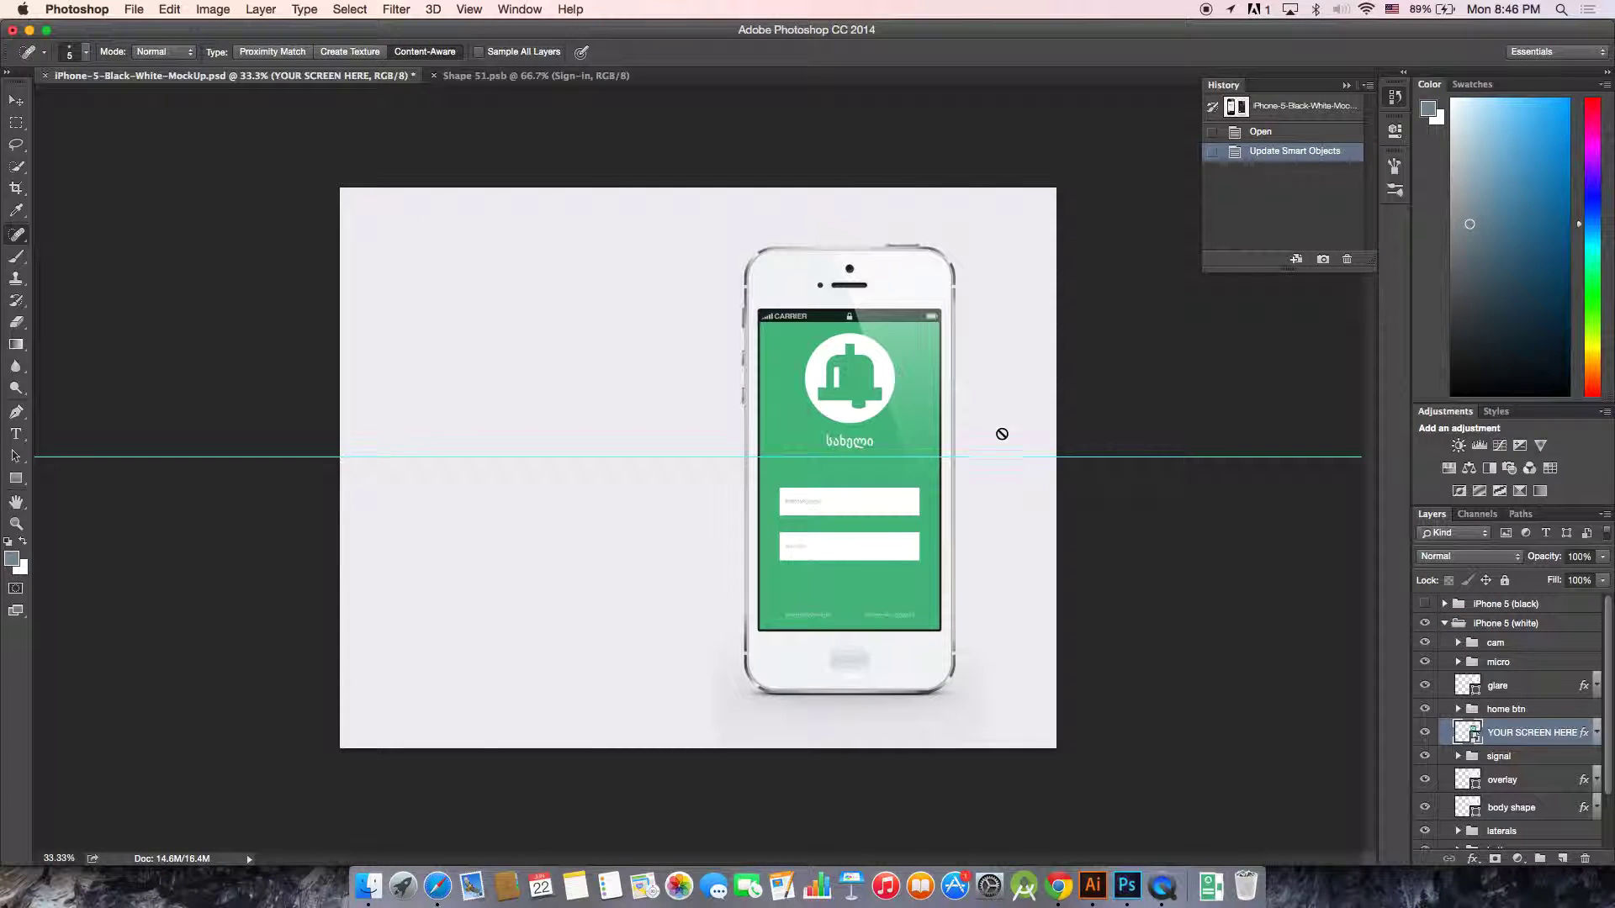
pyautogui.press('super+alt+shift+s')
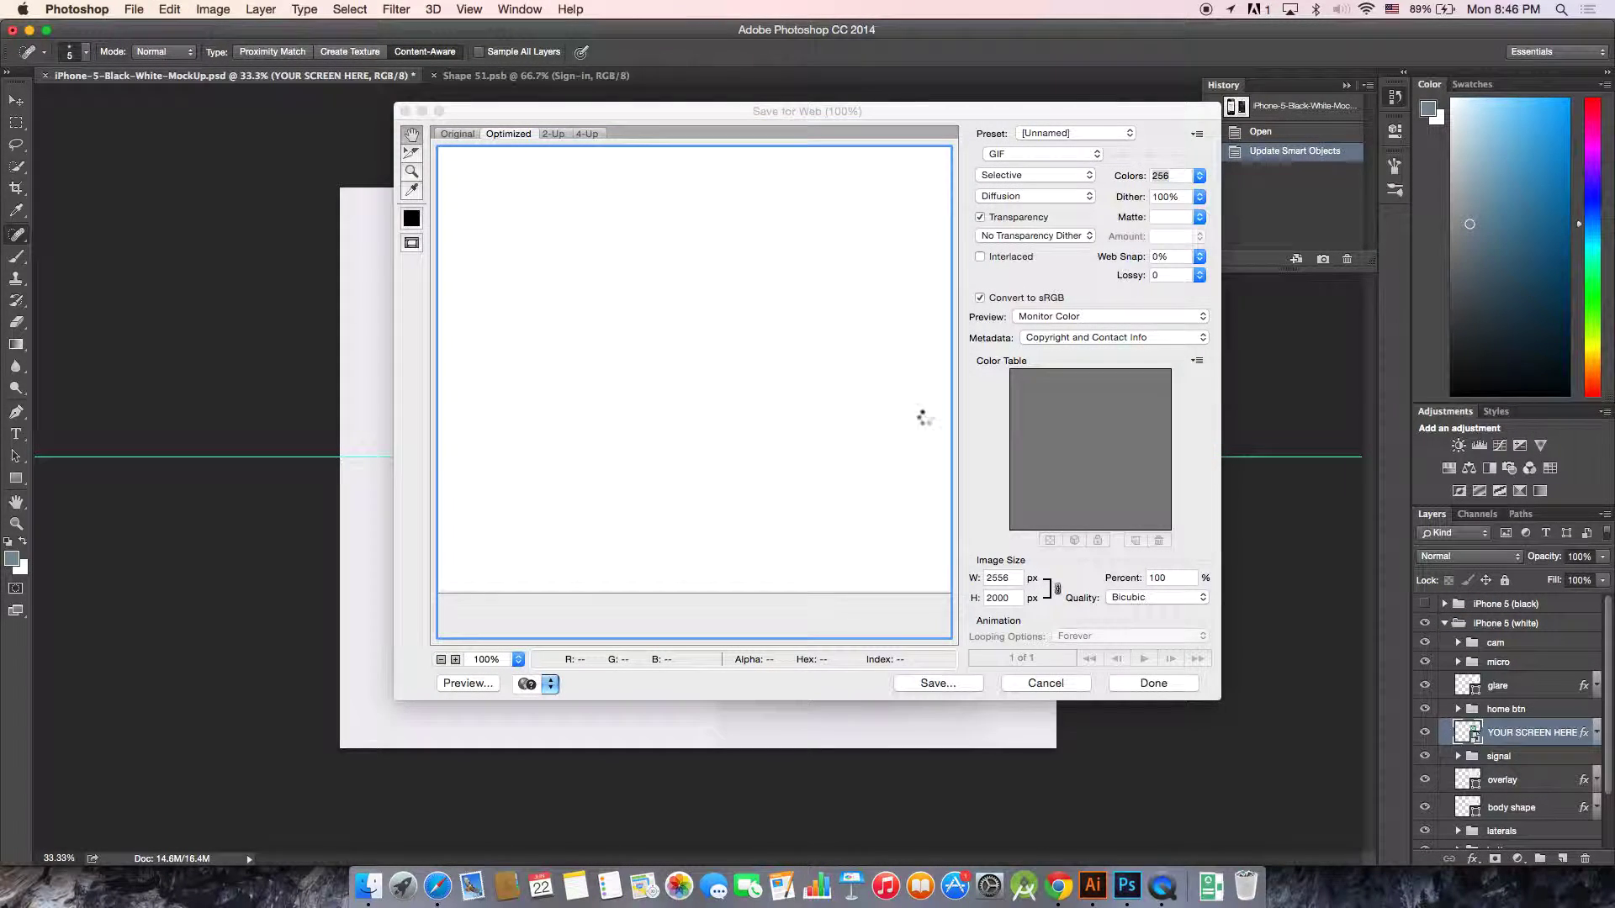
pyautogui.press('Escape')
pyautogui.click(134, 9)
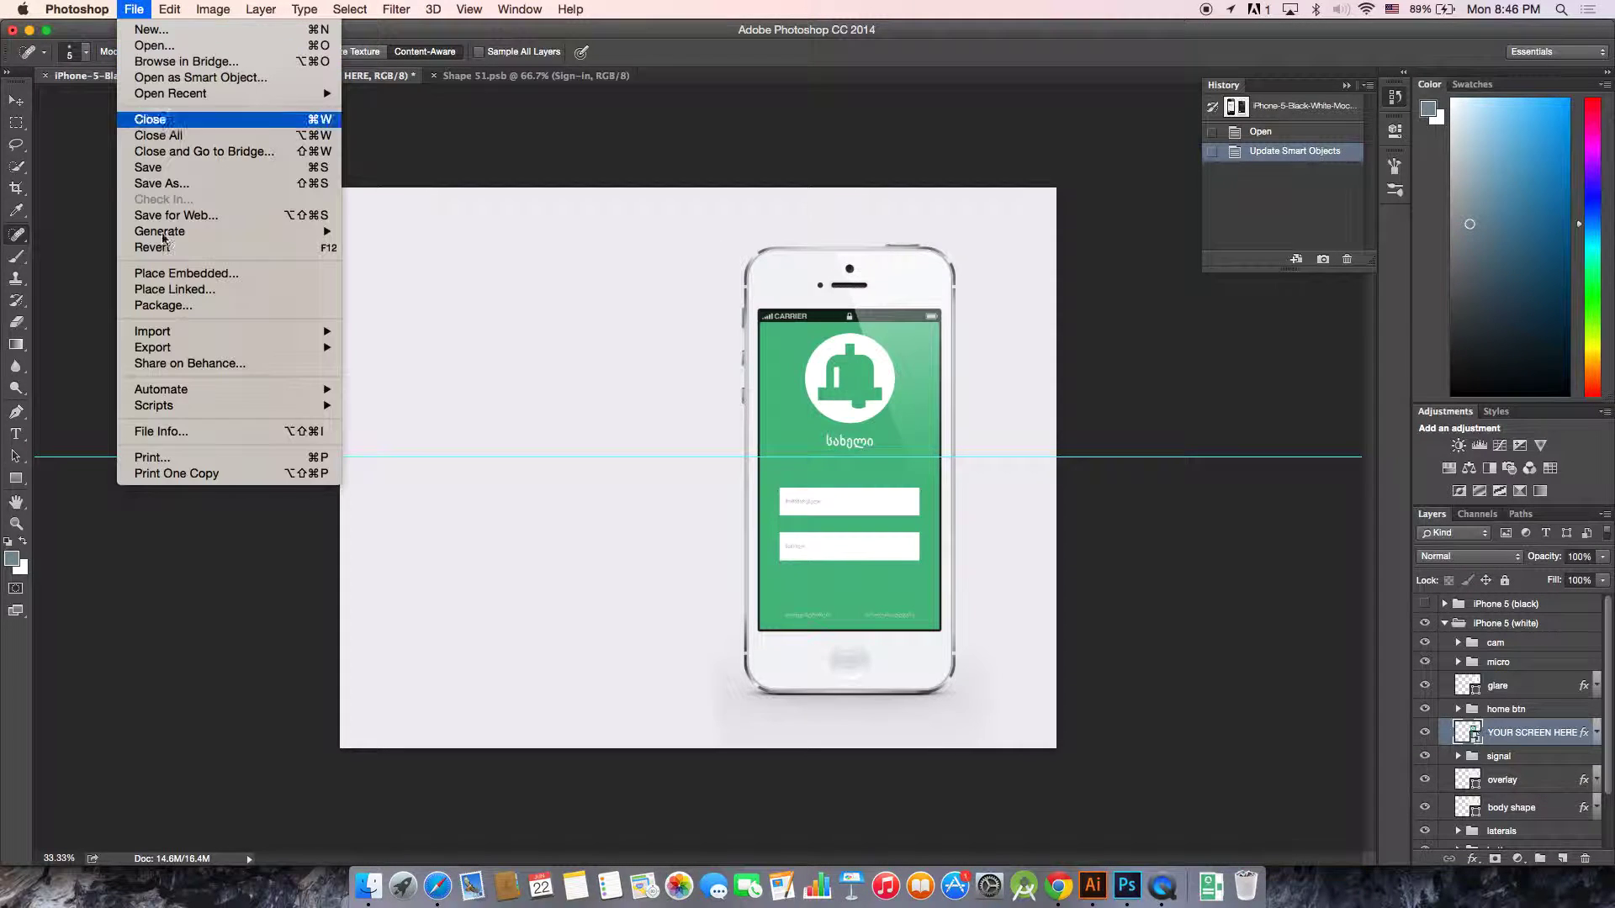
pyautogui.click(203, 224)
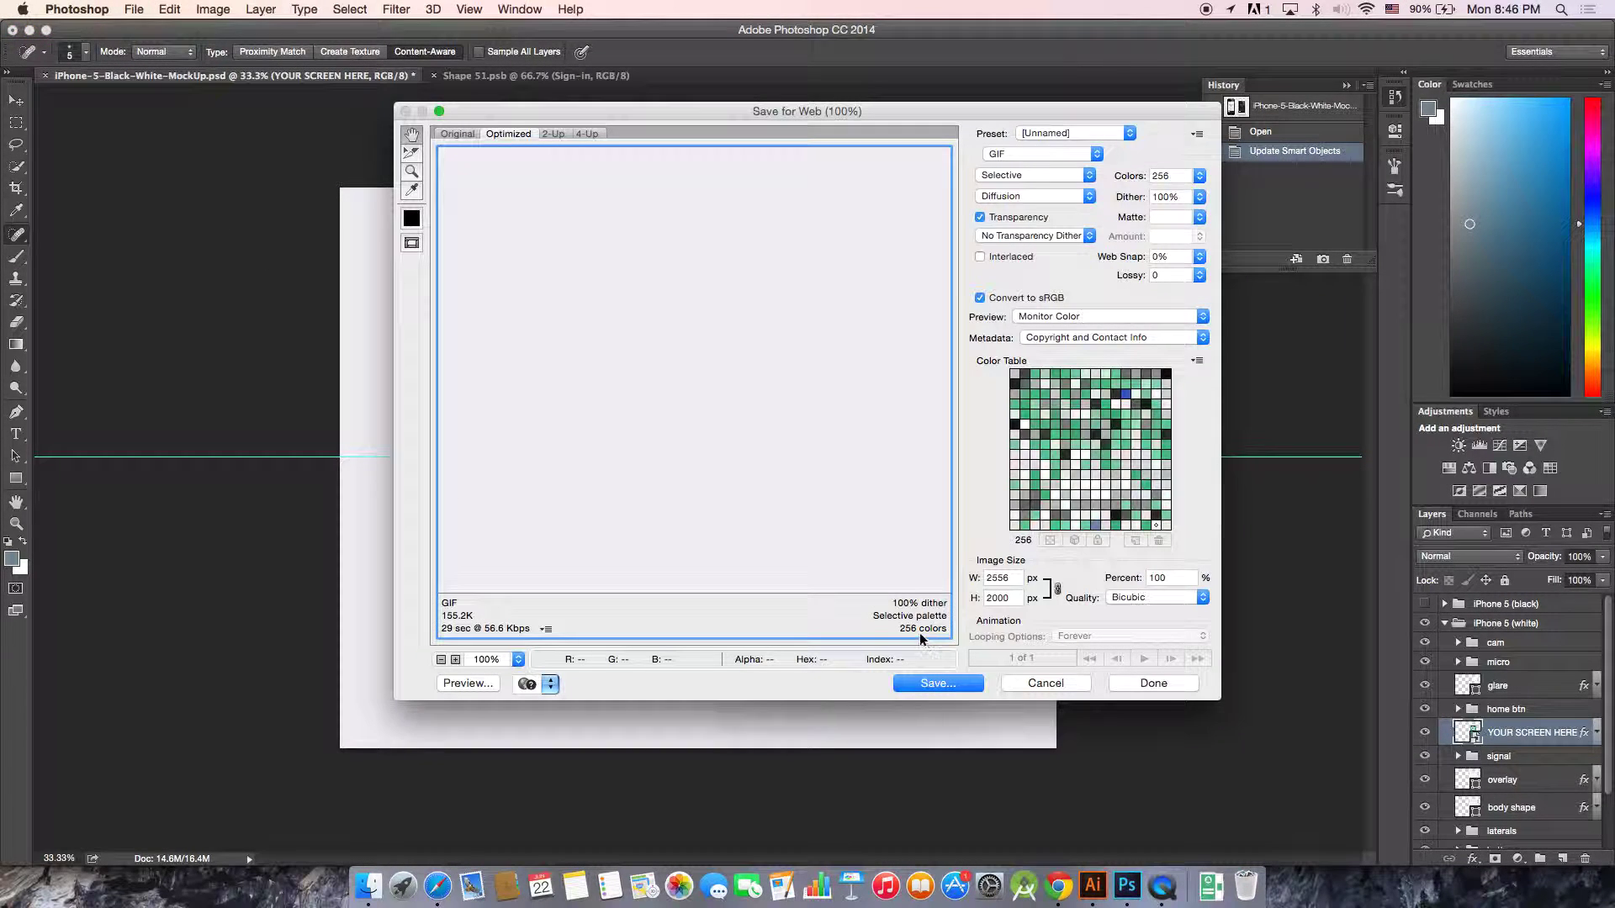
pyautogui.click(1004, 153)
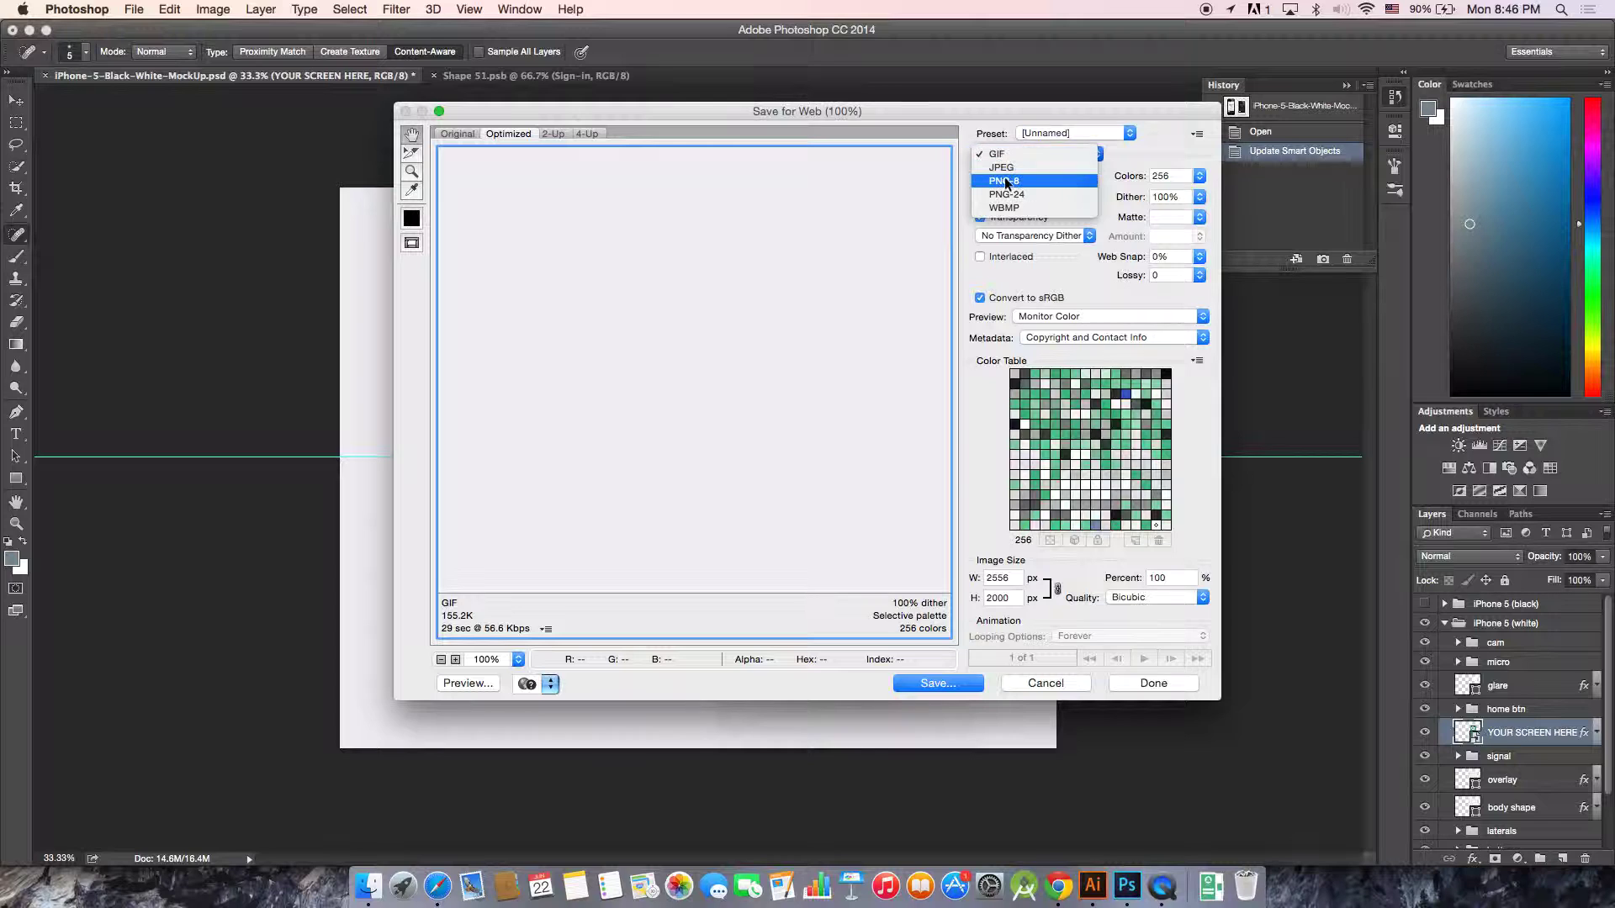
pyautogui.click(1003, 167)
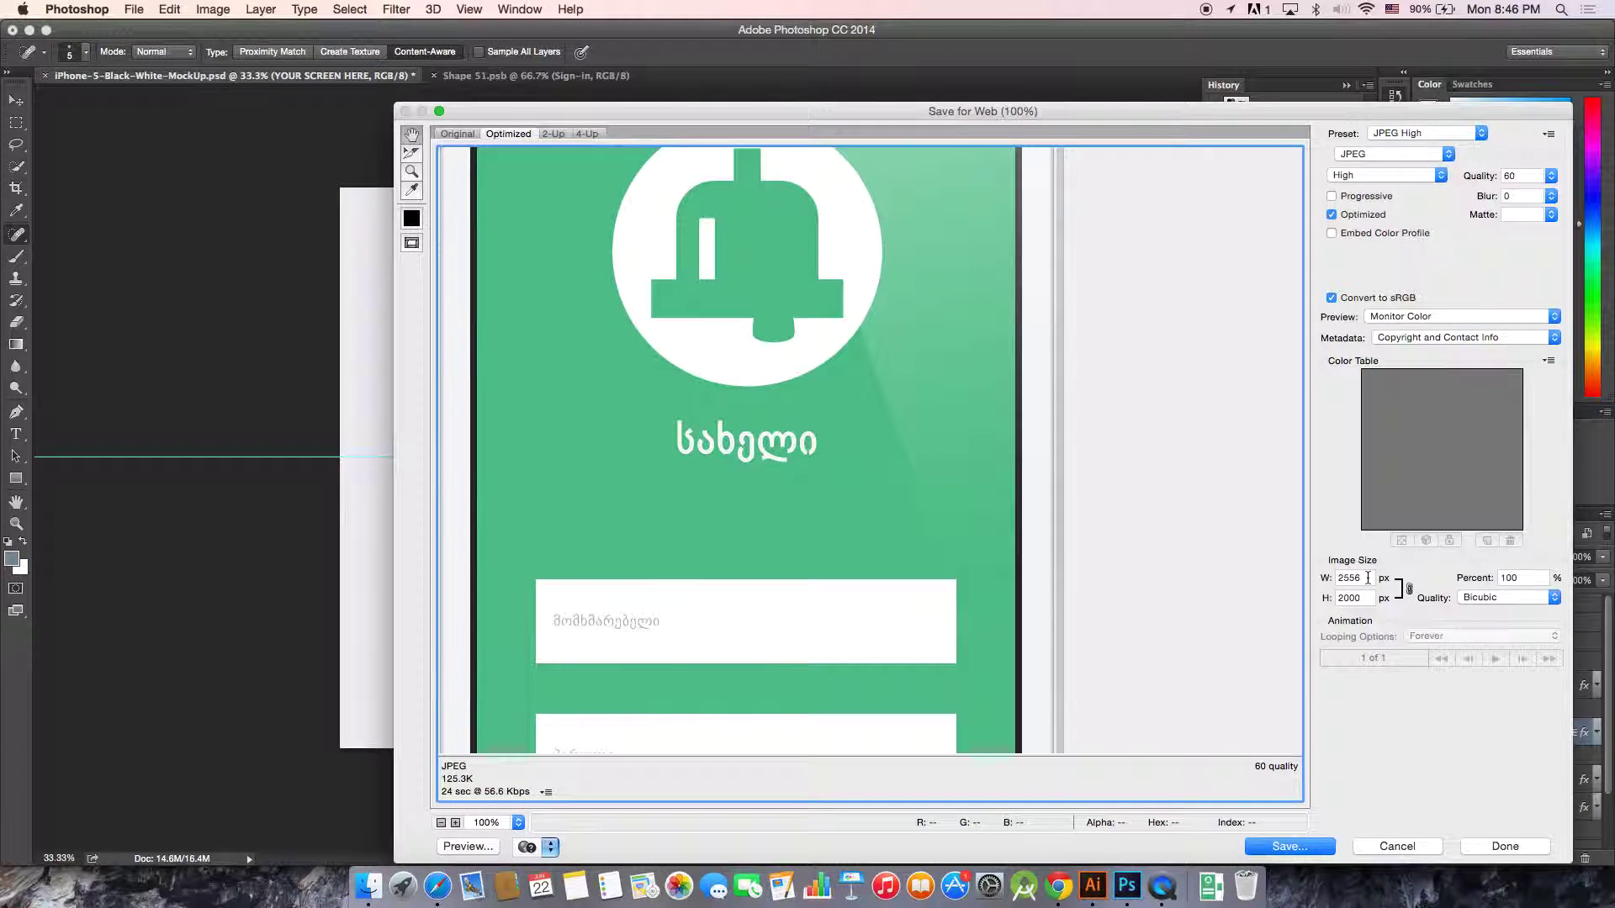
pyautogui.doubleClick(1367, 577)
pyautogui.write('800')
pyautogui.press('Tab')
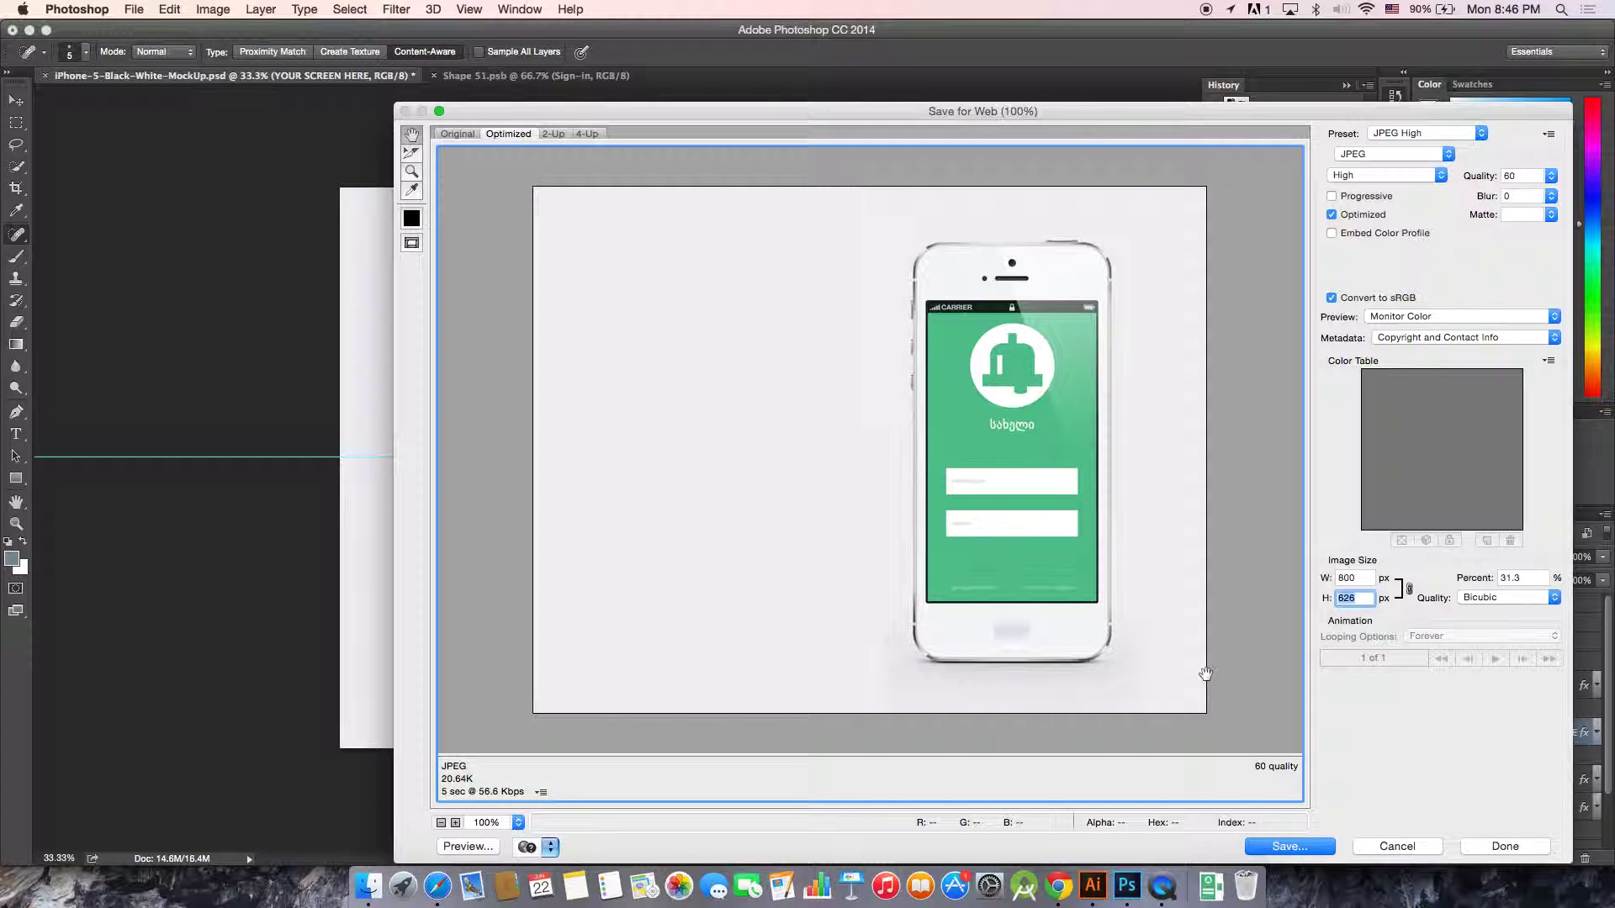
pyautogui.press('Escape')
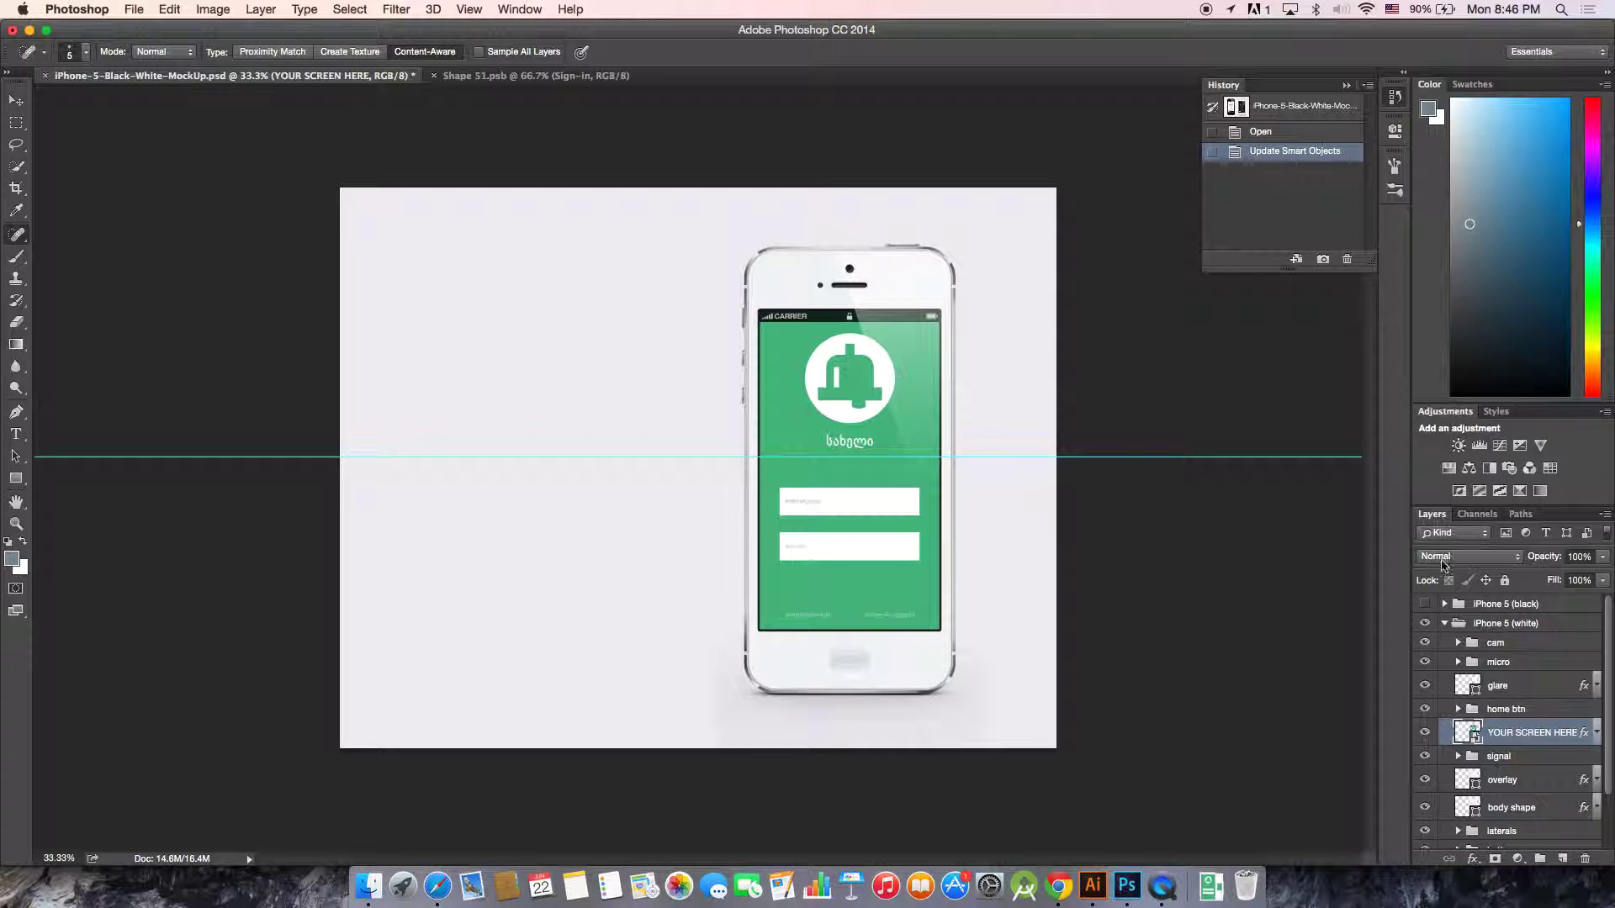
# - Collapse the iPhone 5 (white) group and move the white phone to the horizontal centre of the canvas
pyautogui.click(1471, 625)
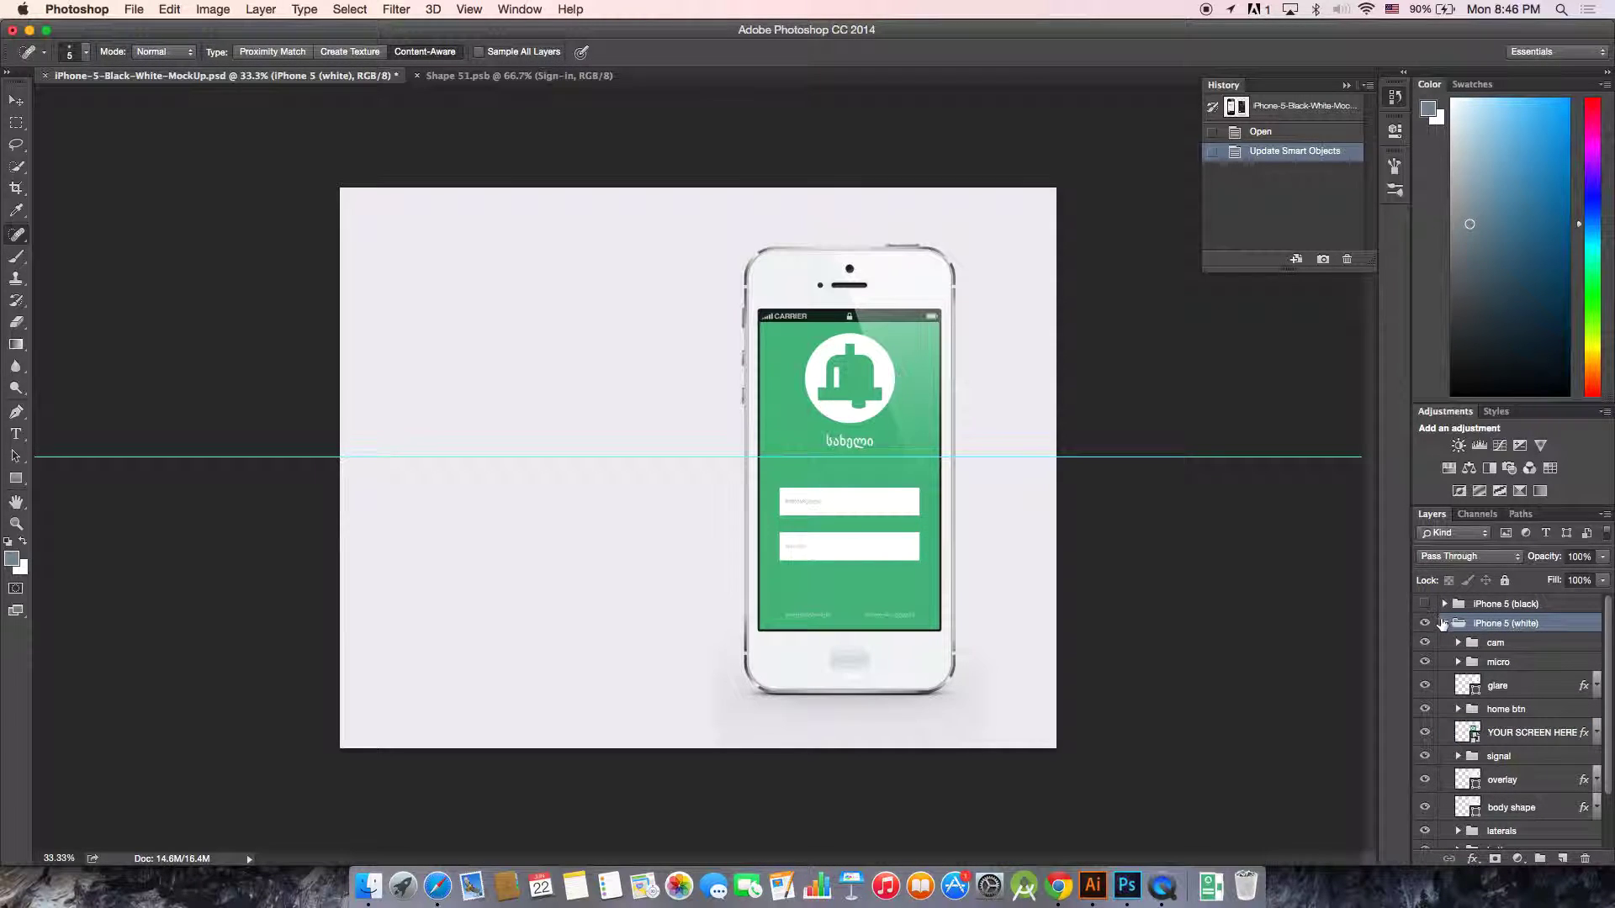
pyautogui.click(1442, 623)
pyautogui.press('v')
pyautogui.moveTo(865, 512); pyautogui.dragTo(722, 516)
# - Try a Save for Web export of the mockup as JPEG at 800 px width, cancelling at the file saving stage
pyautogui.press('super+s')
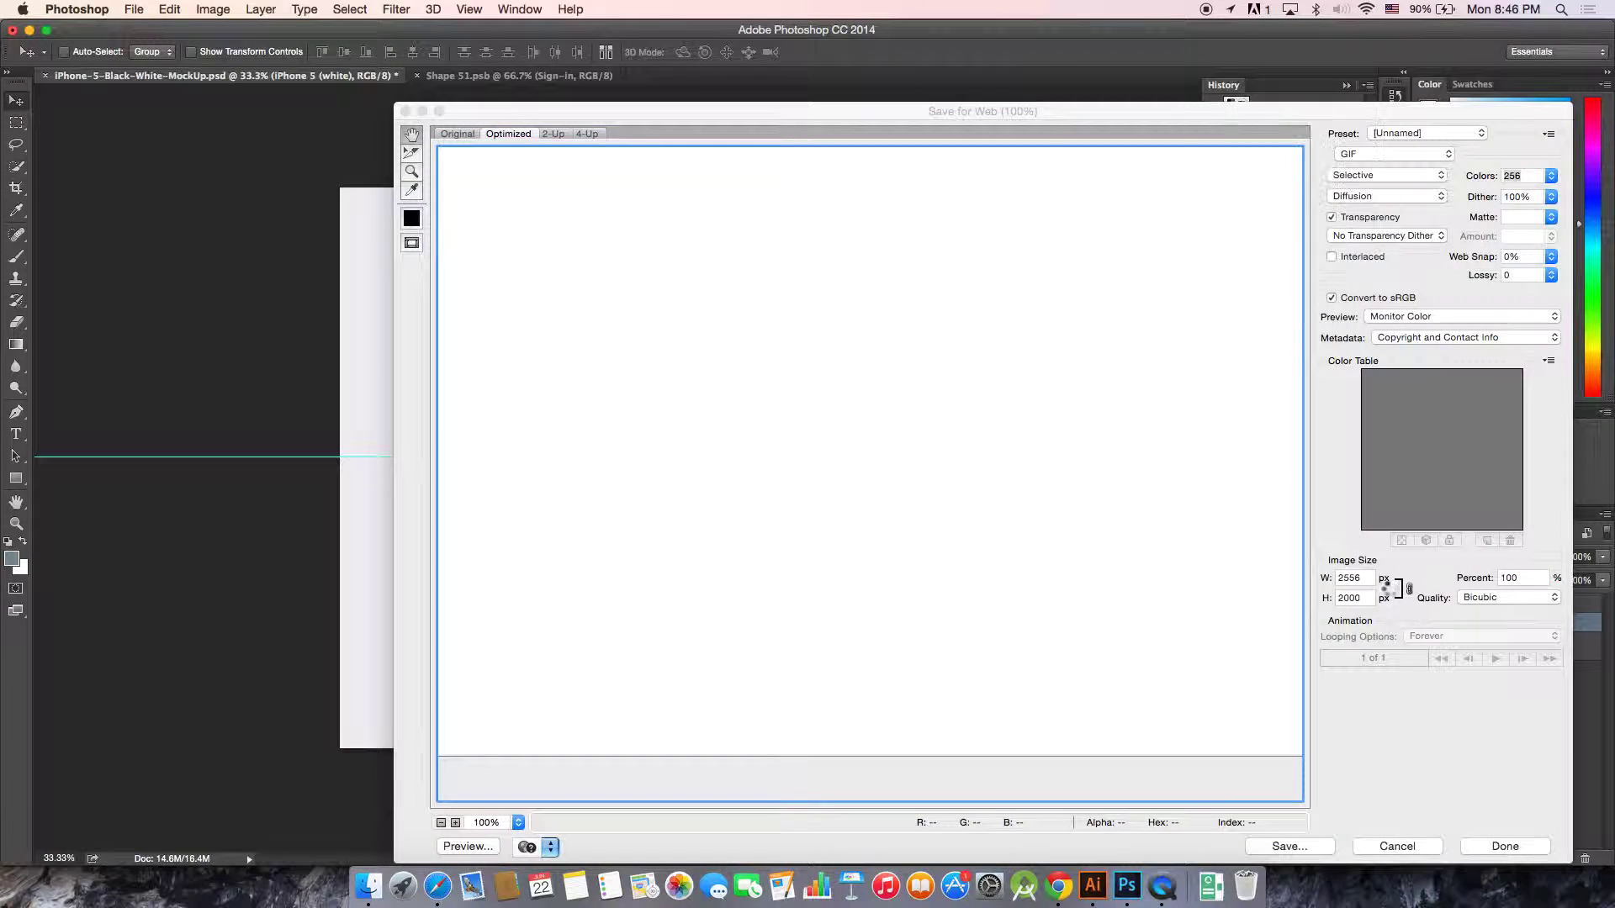
pyautogui.write('800')
pyautogui.press('Tab')
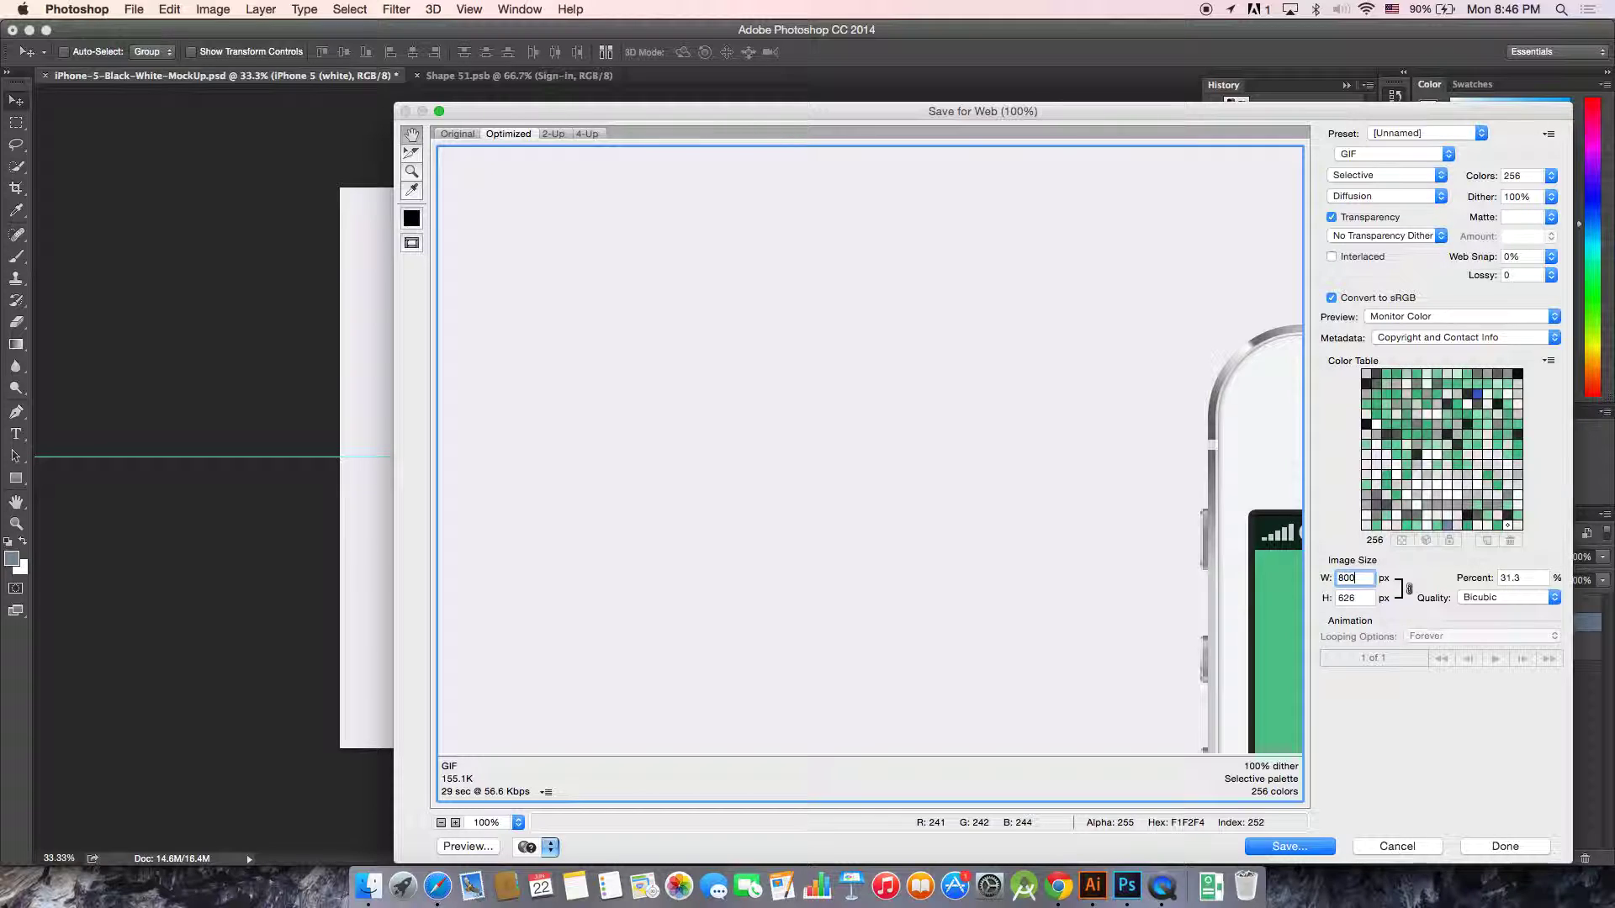
pyautogui.click(1374, 161)
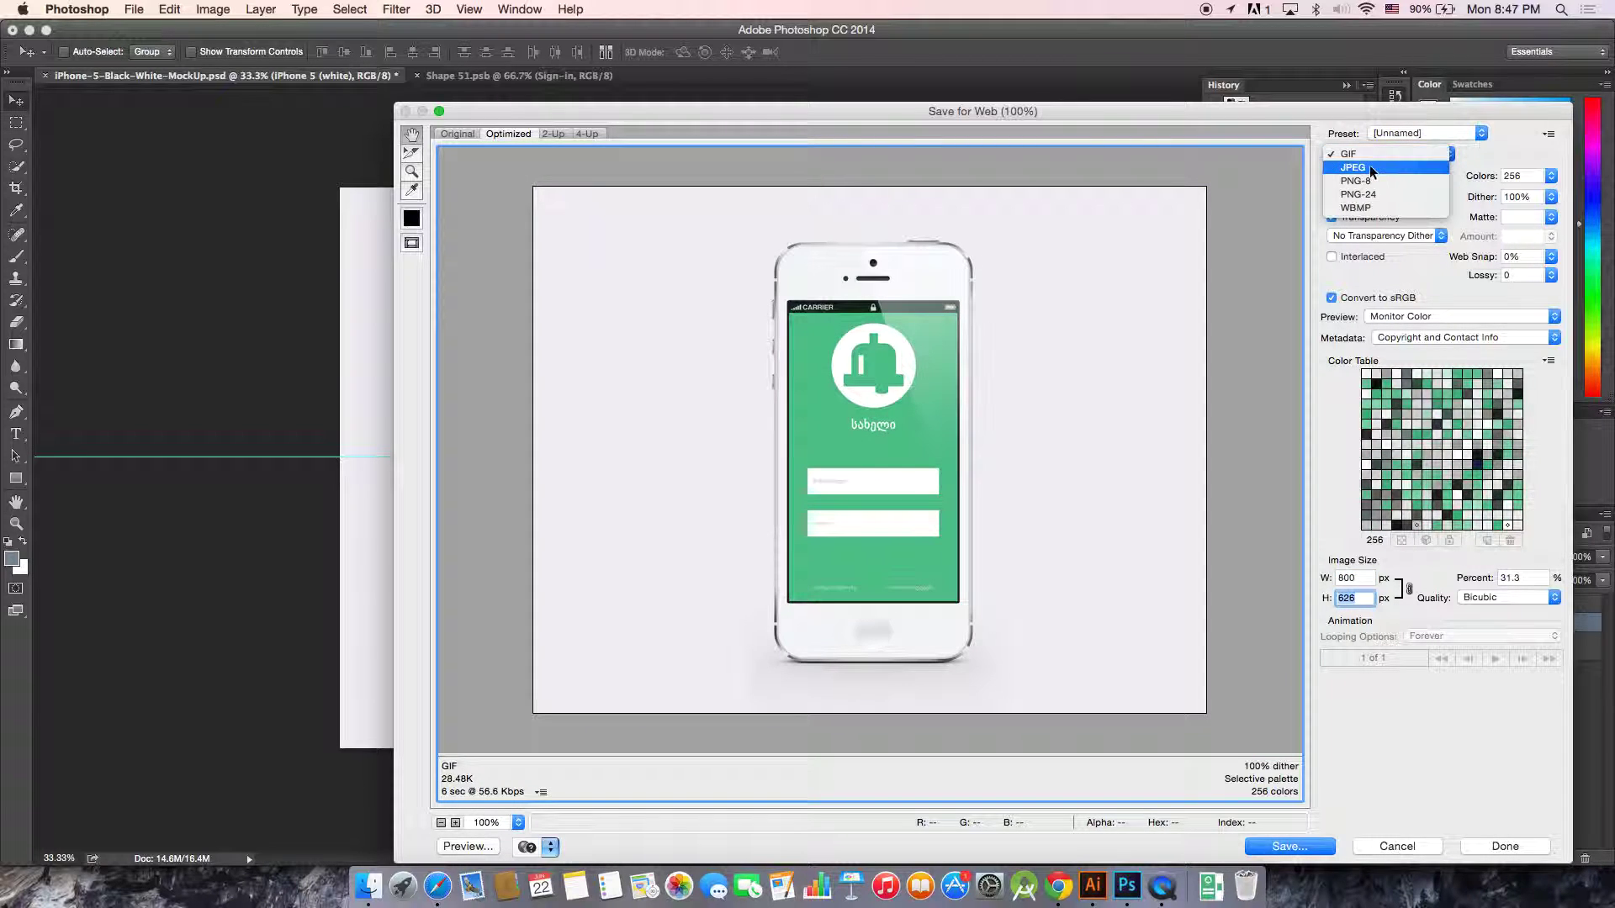
pyautogui.click(1370, 168)
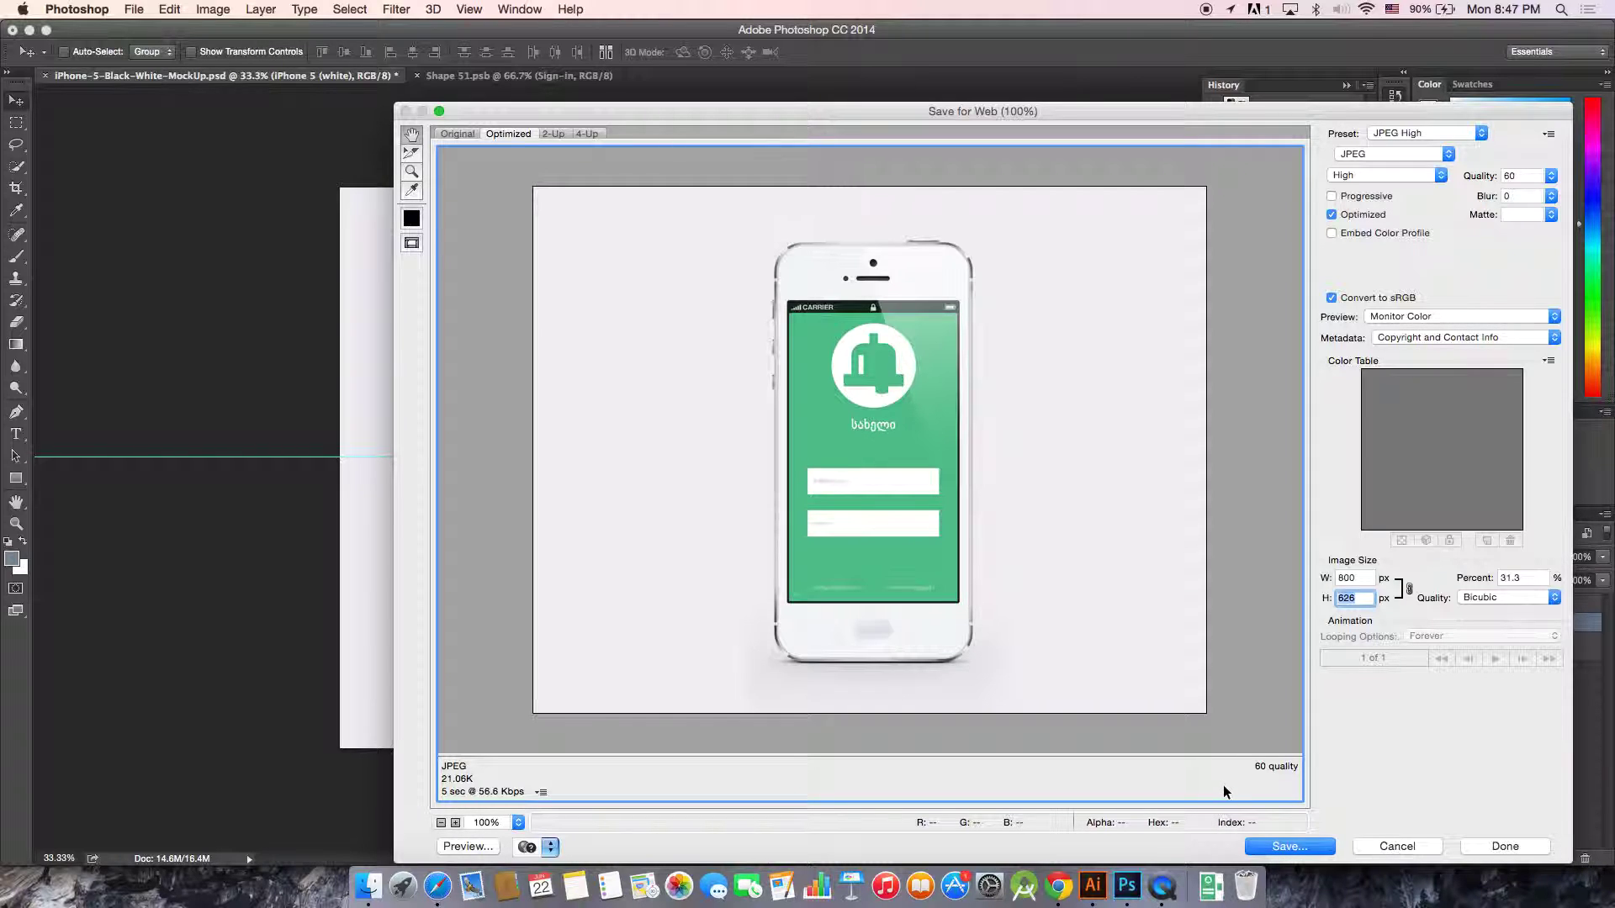
pyautogui.click(1293, 853)
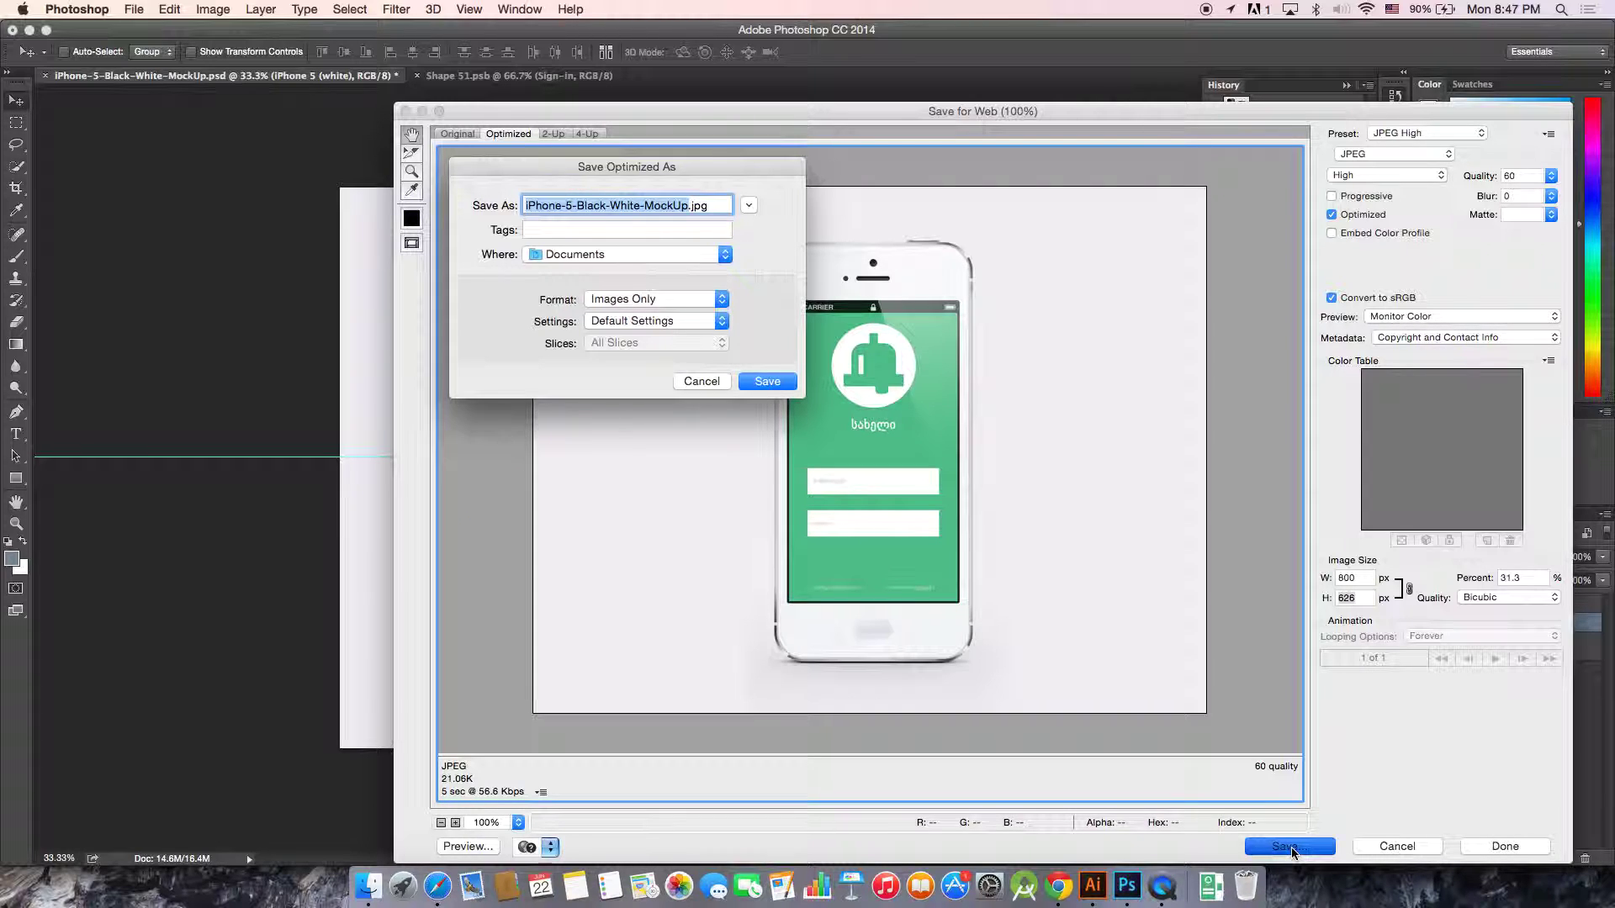
pyautogui.click(701, 381)
pyautogui.click(1392, 850)
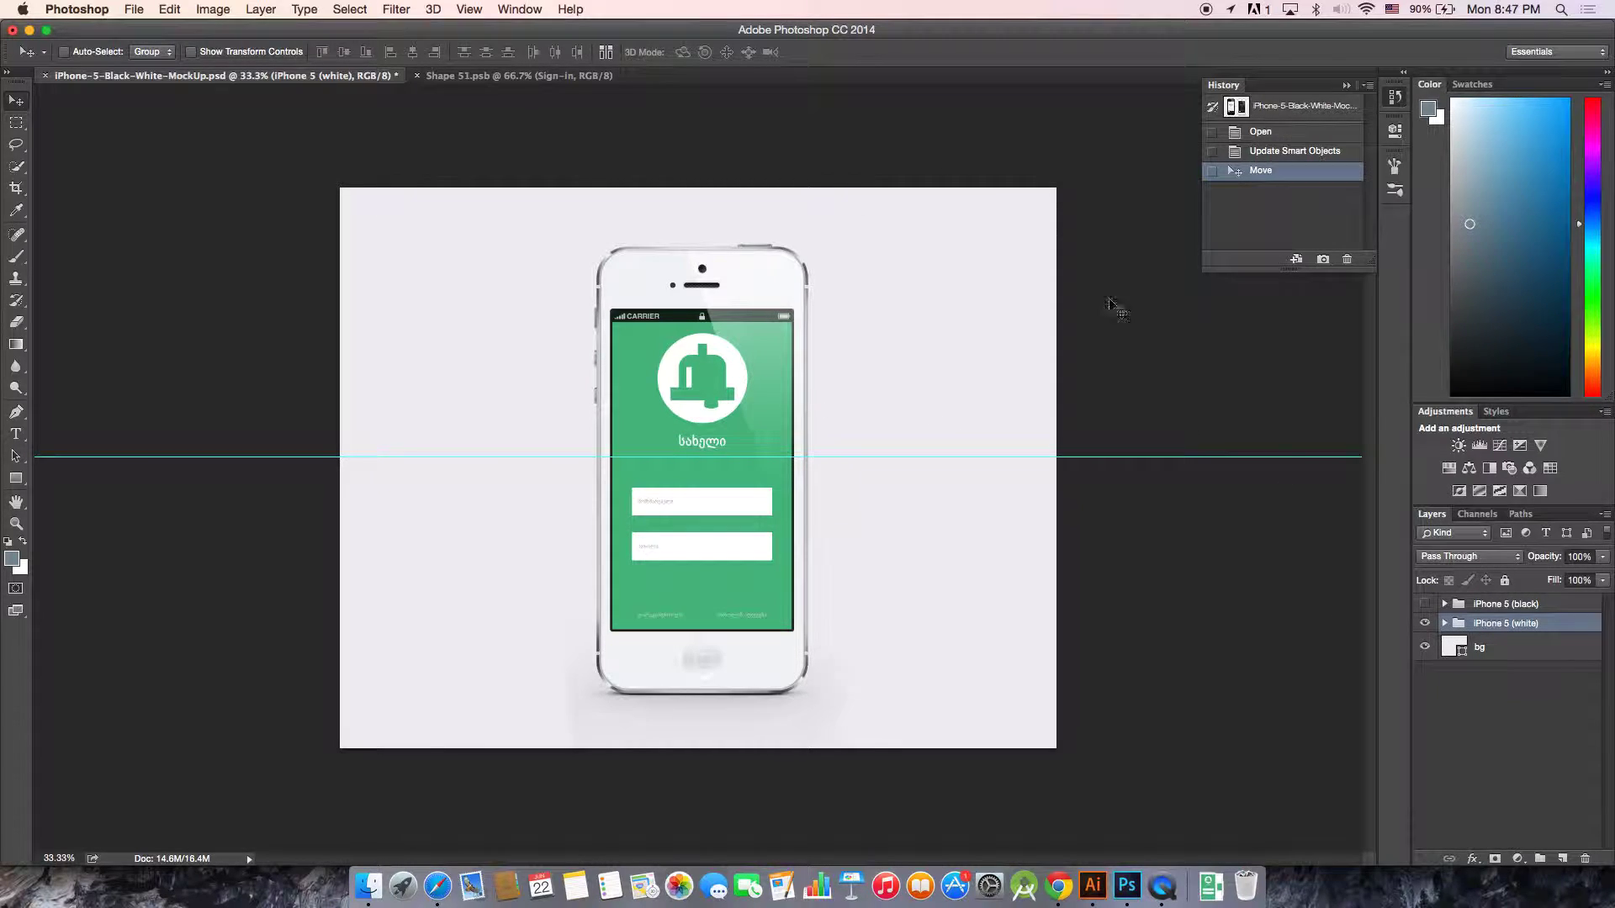
# - Try cropping the Shape 51.psb sign-in image tightly around the bell logo and the title below it
pyautogui.click(502, 74)
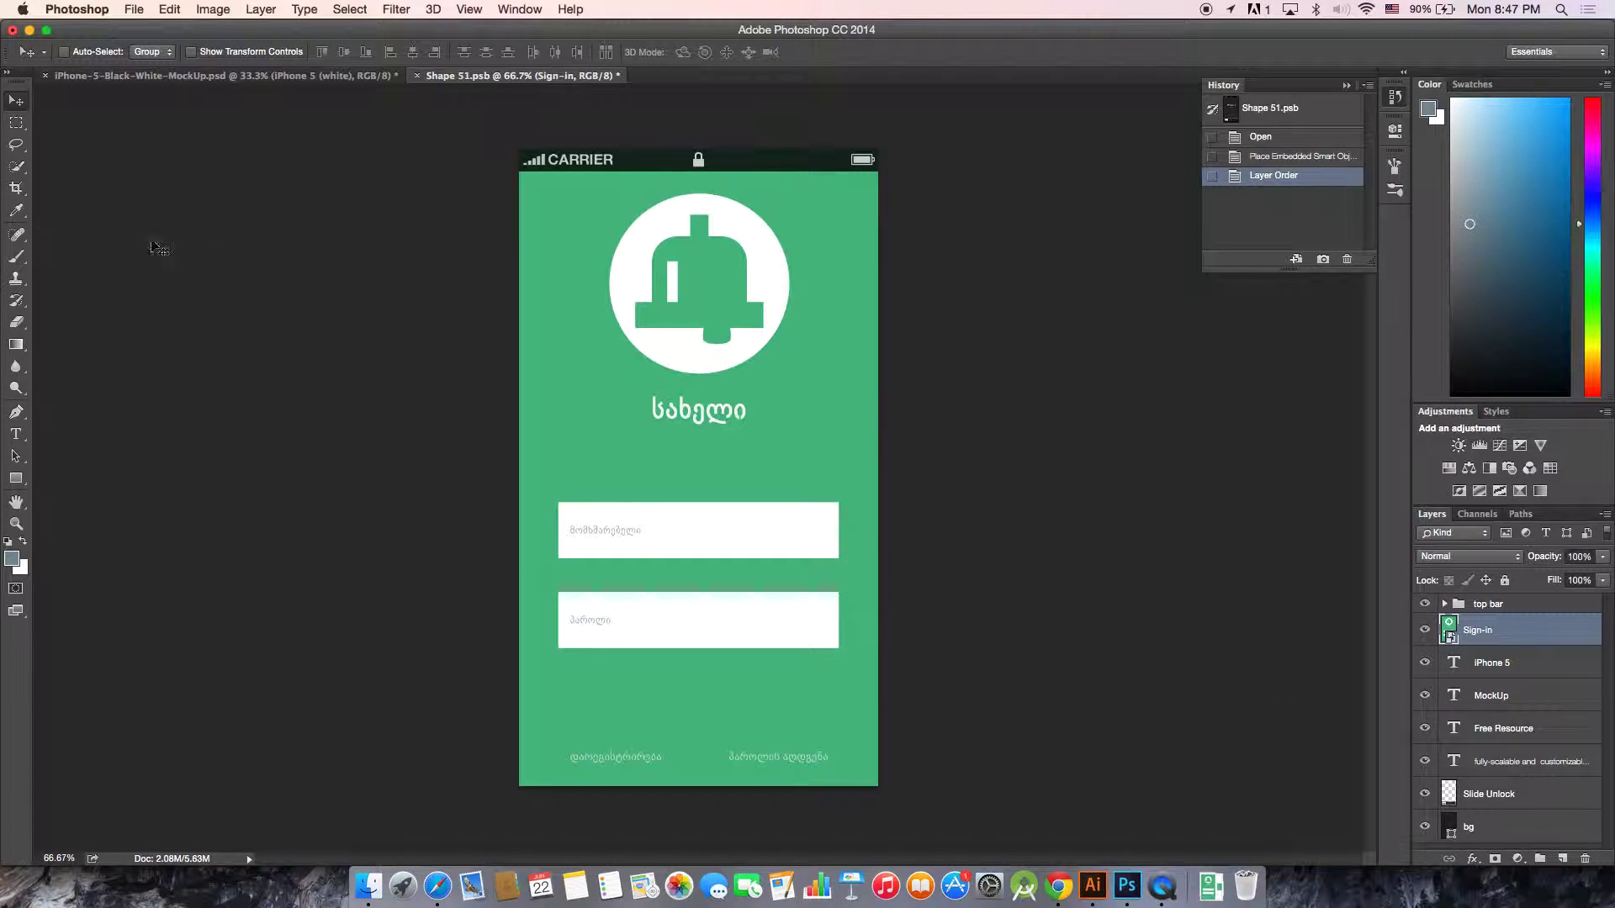
pyautogui.click(18, 173)
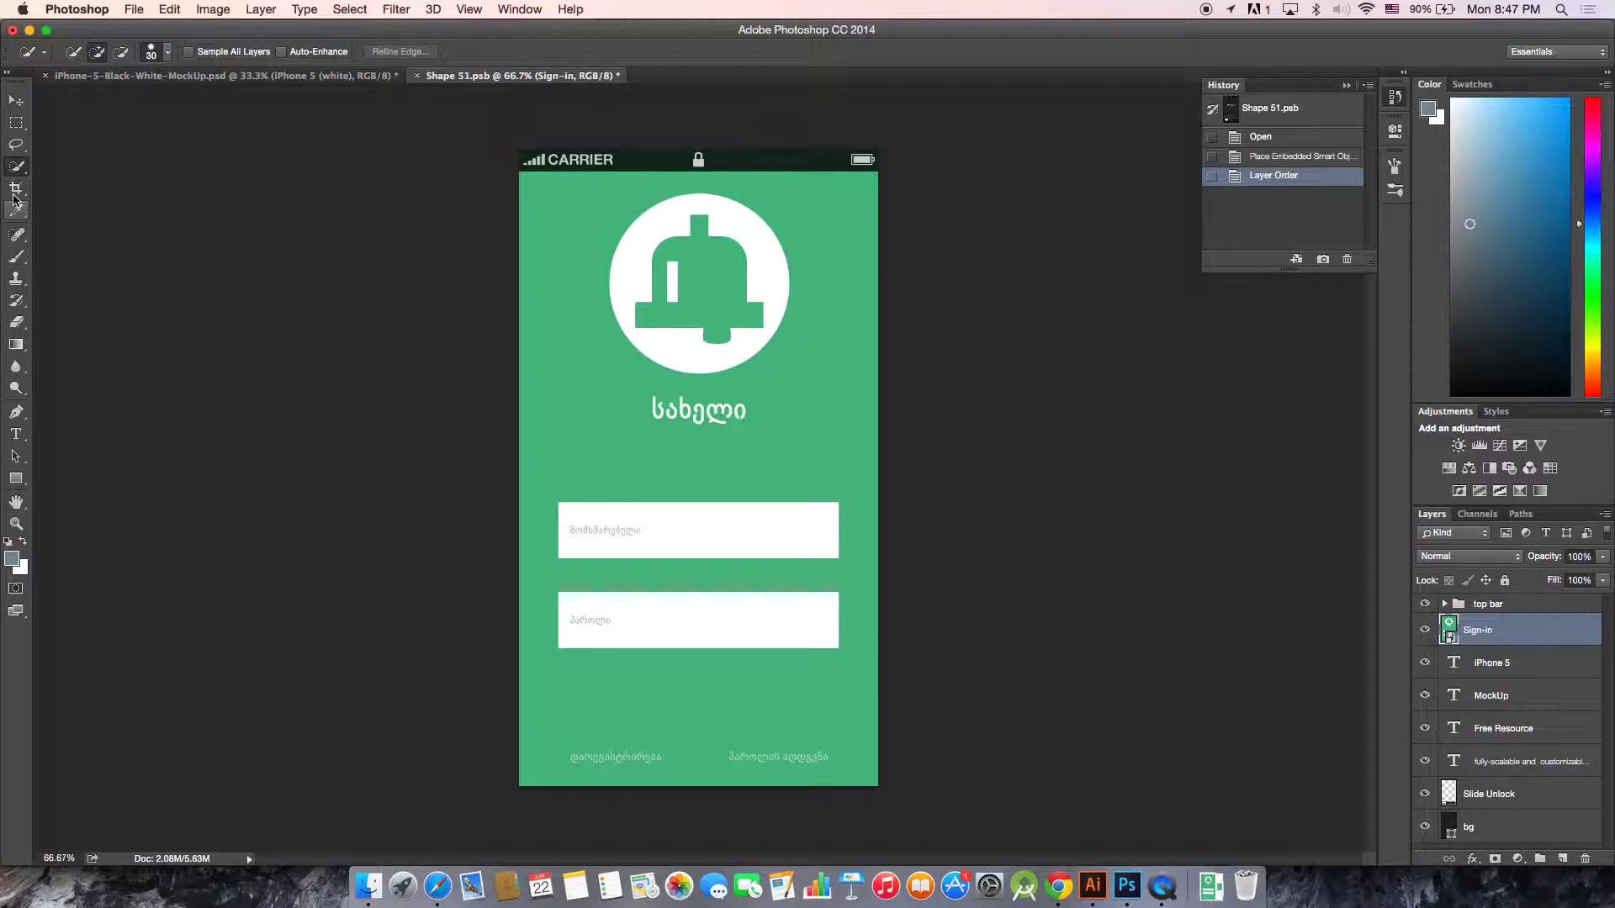
pyautogui.click(17, 187)
pyautogui.moveTo(521, 141); pyautogui.dragTo(564, 171)
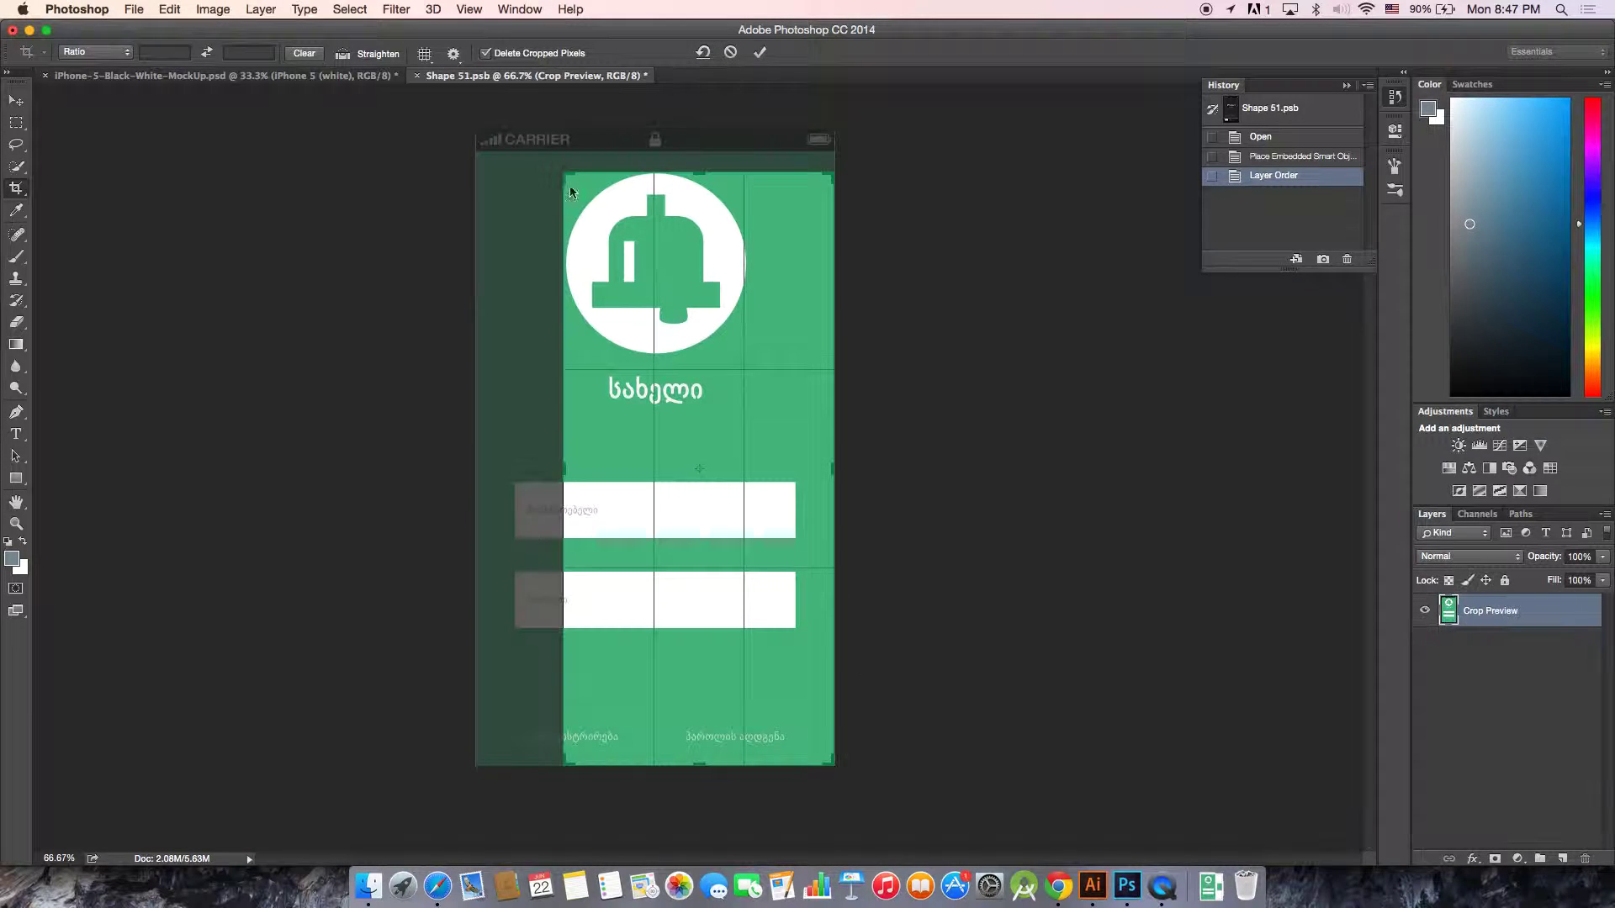
pyautogui.moveTo(839, 767); pyautogui.dragTo(794, 586)
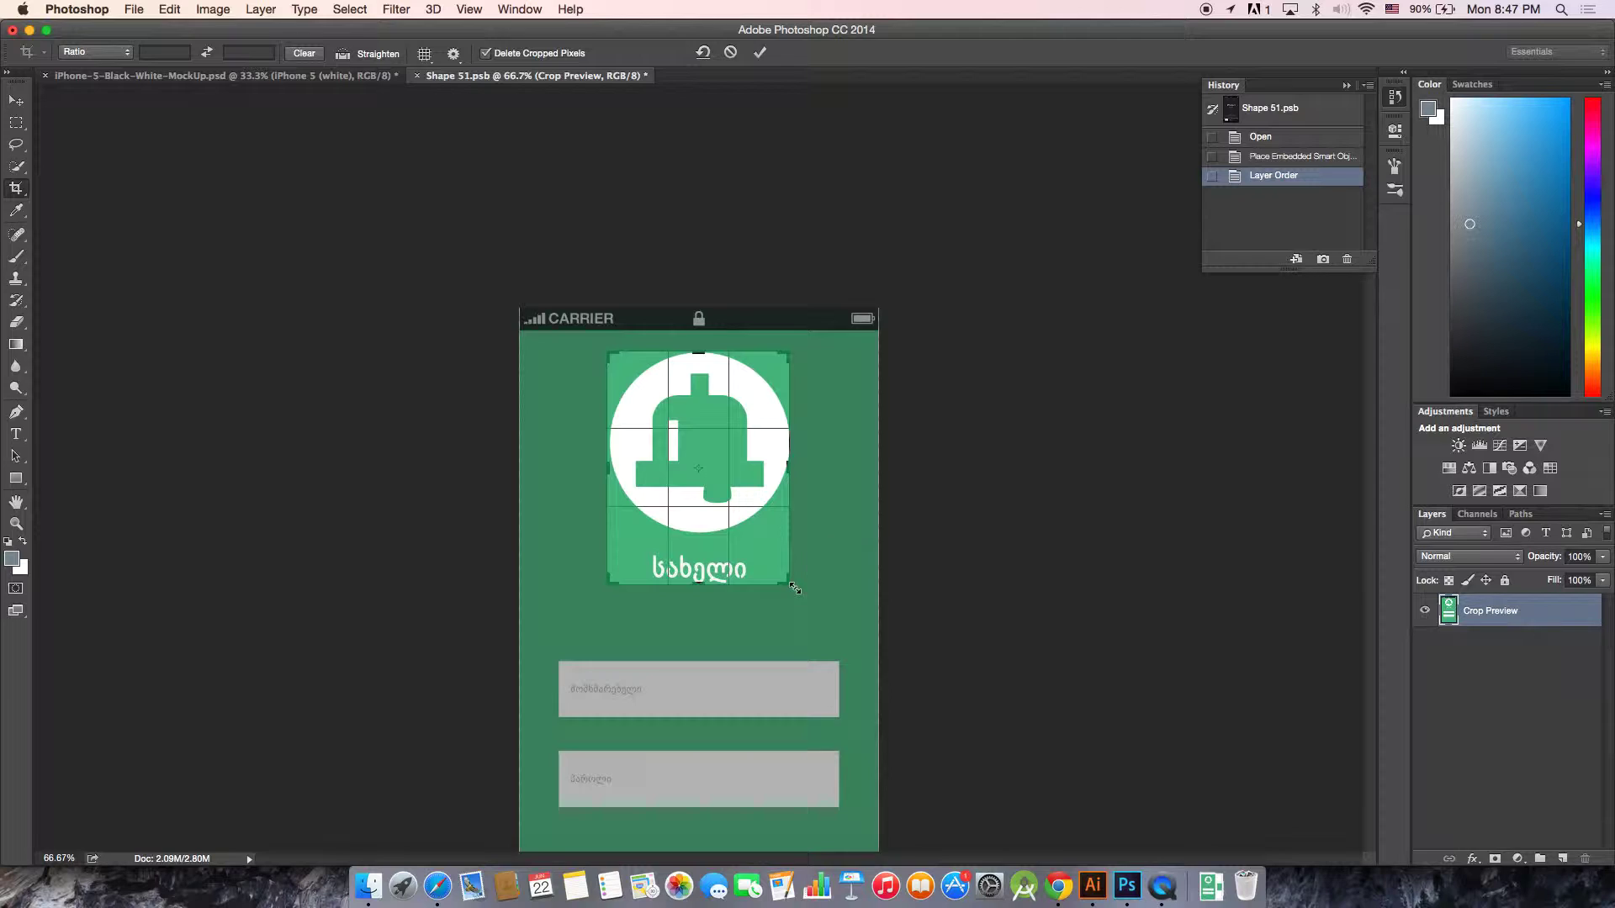
pyautogui.press('Return')
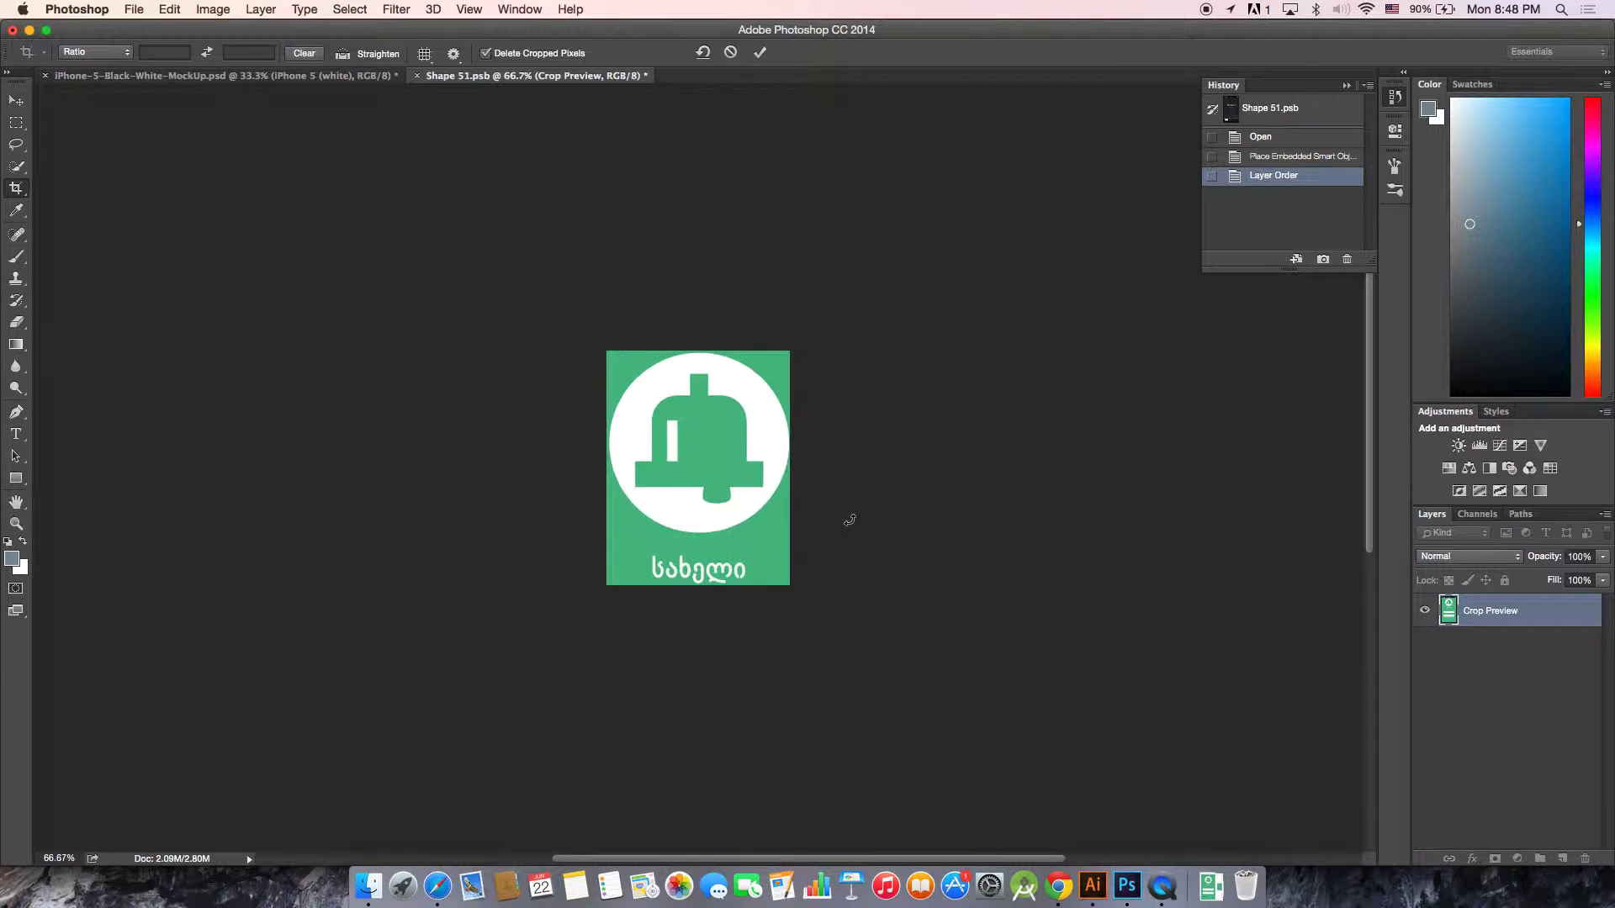
# - Preview the cropped logo in Save for Web, cancel the export and undo the crop
pyautogui.press('super+alt+shift+s')
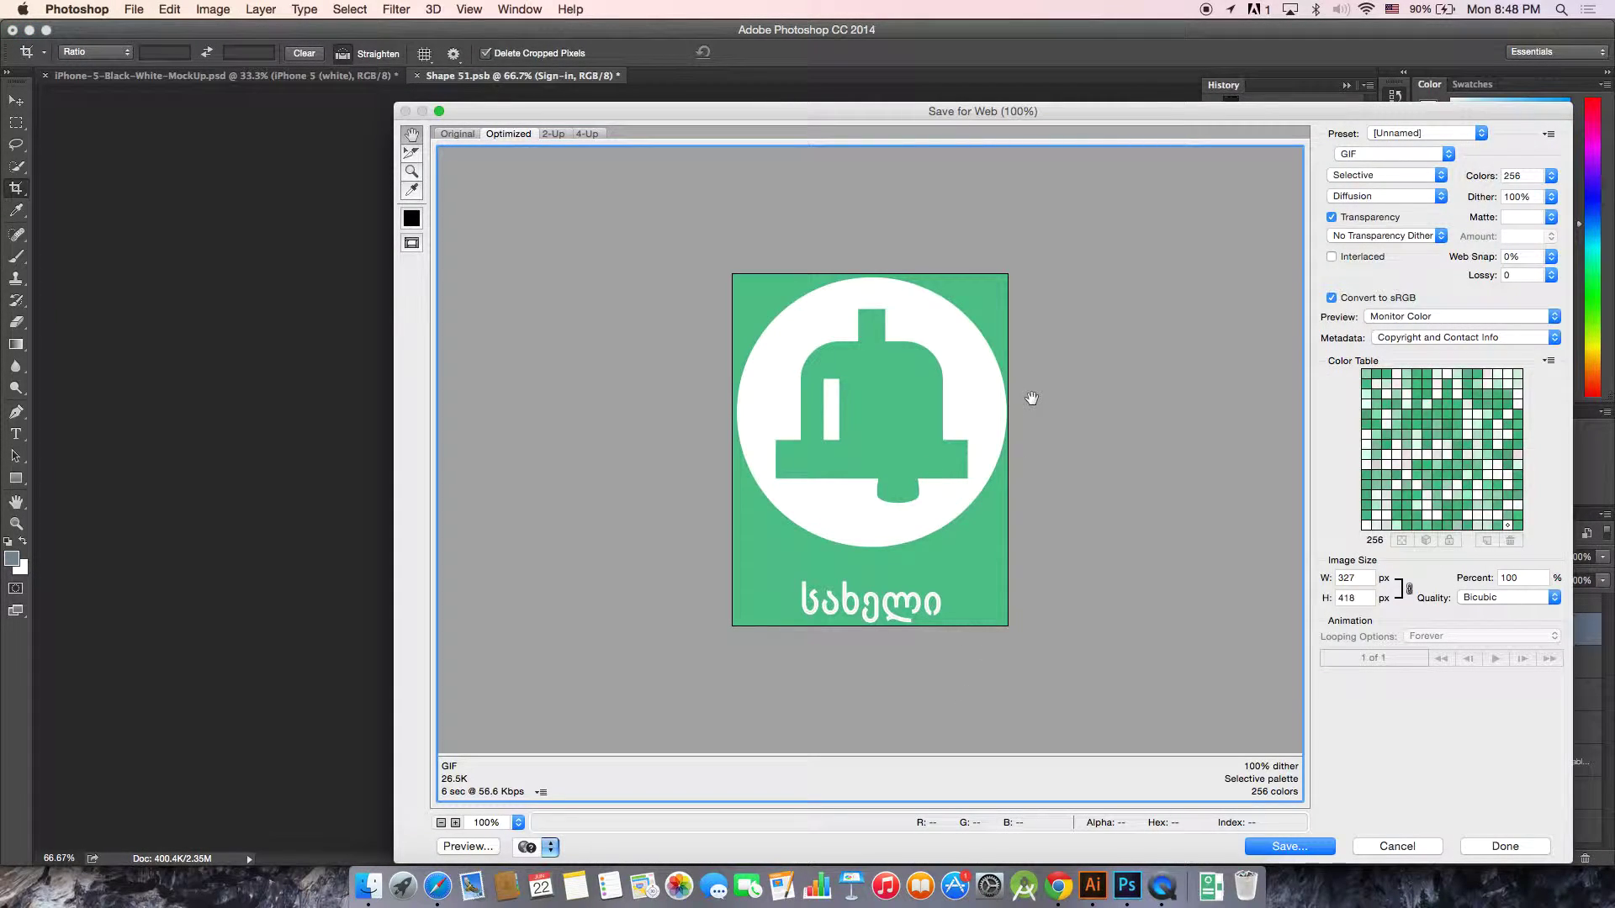
pyautogui.press('Escape')
pyautogui.press('super+z')
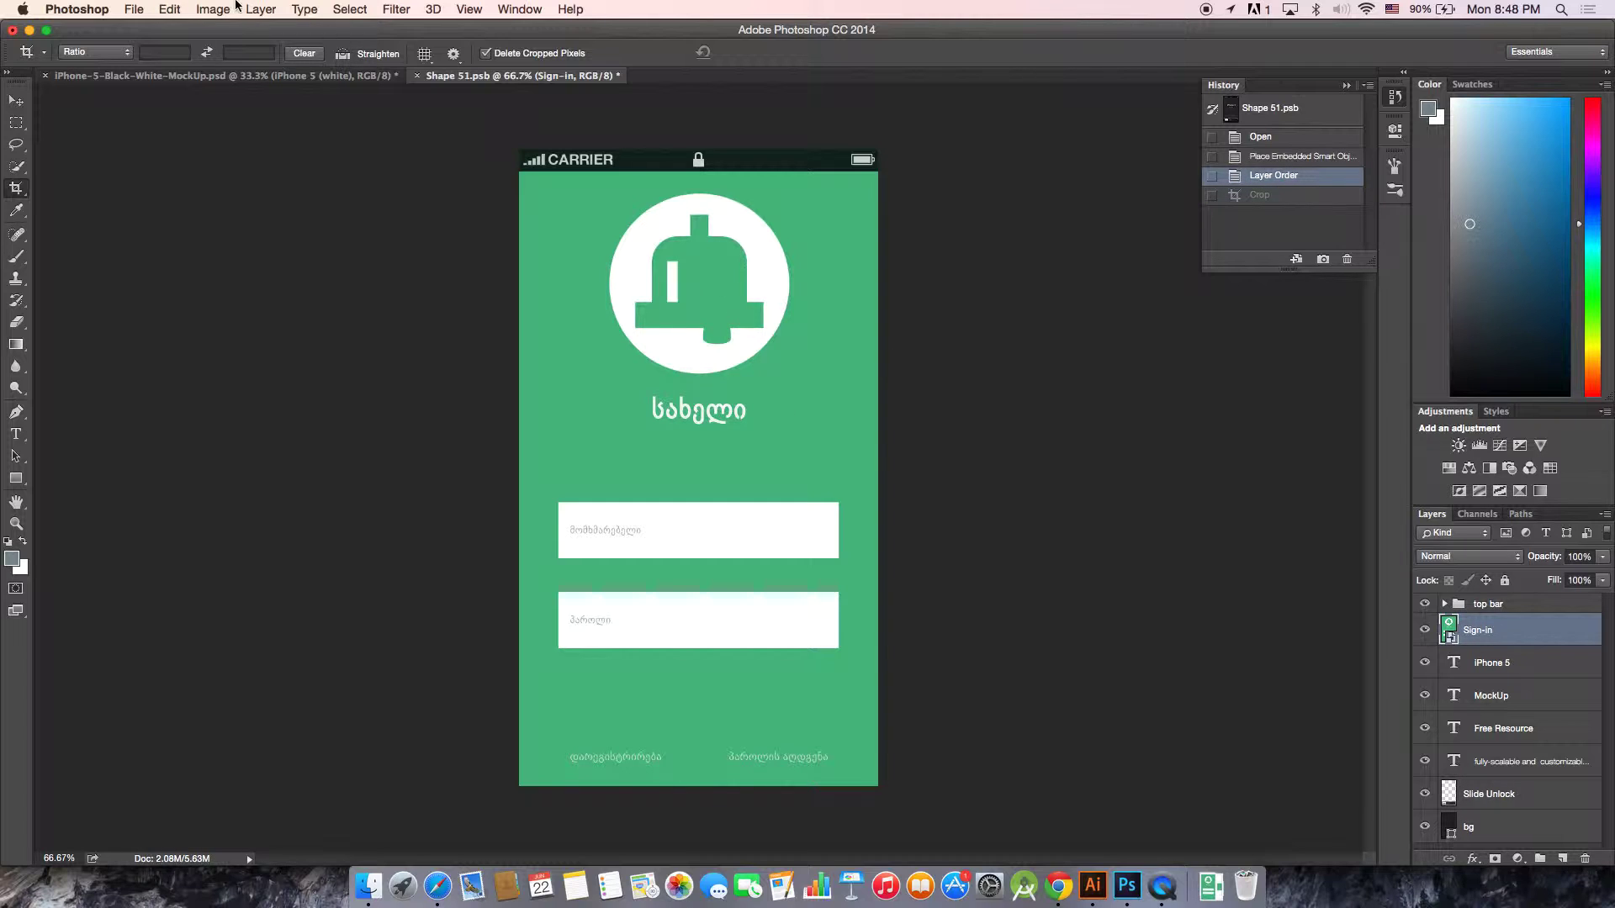
pyautogui.click(220, 75)
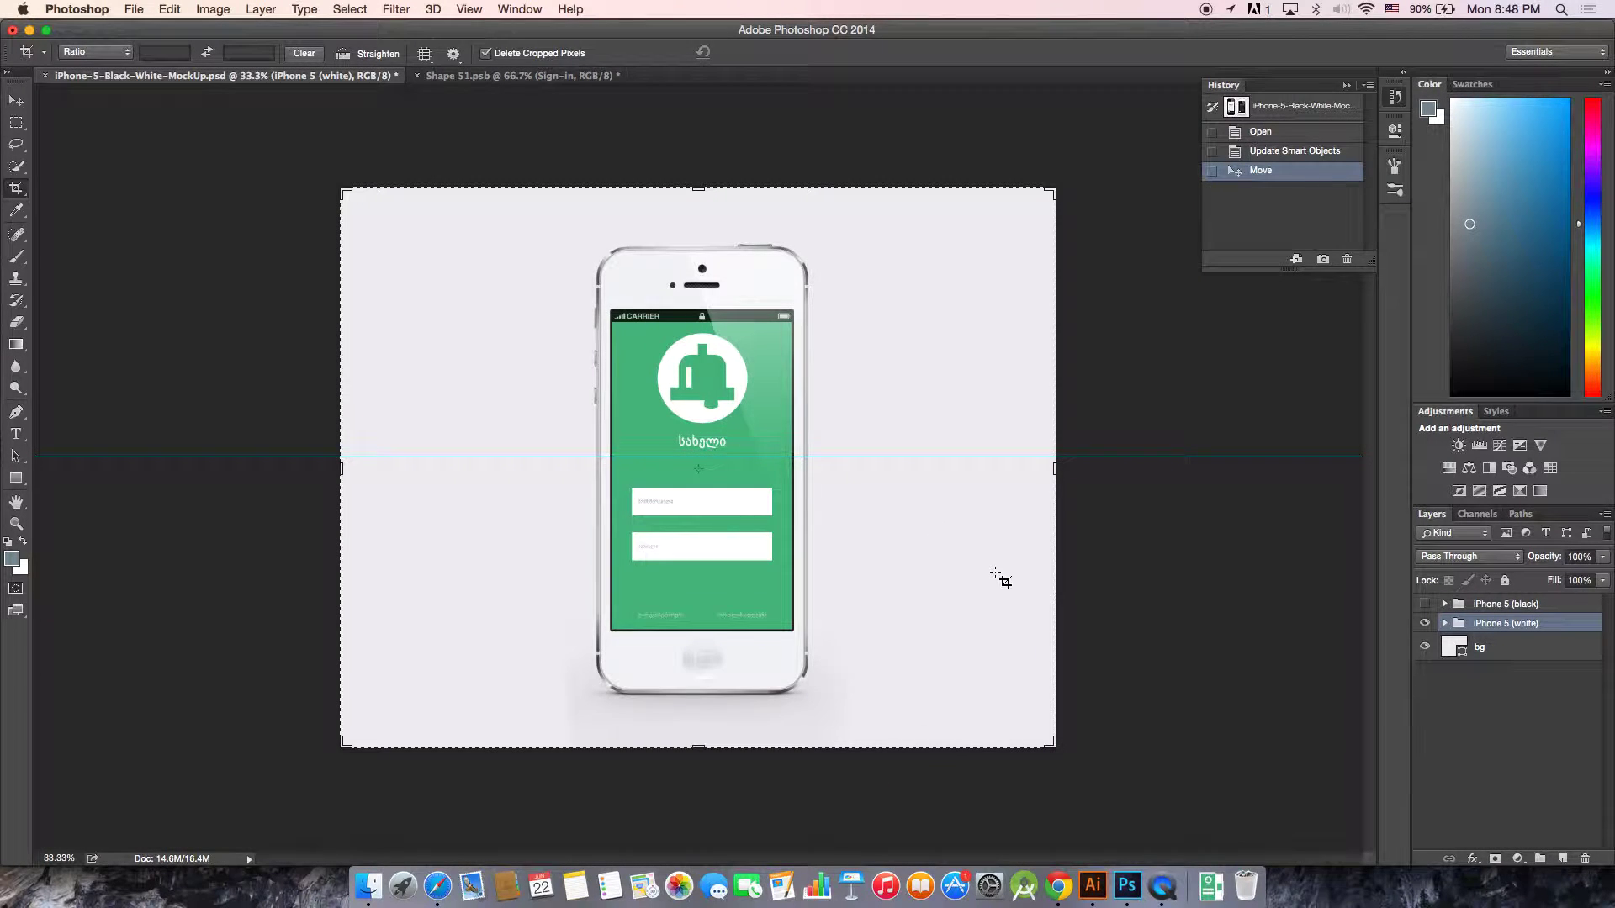
pyautogui.click(471, 76)
pyautogui.click(362, 76)
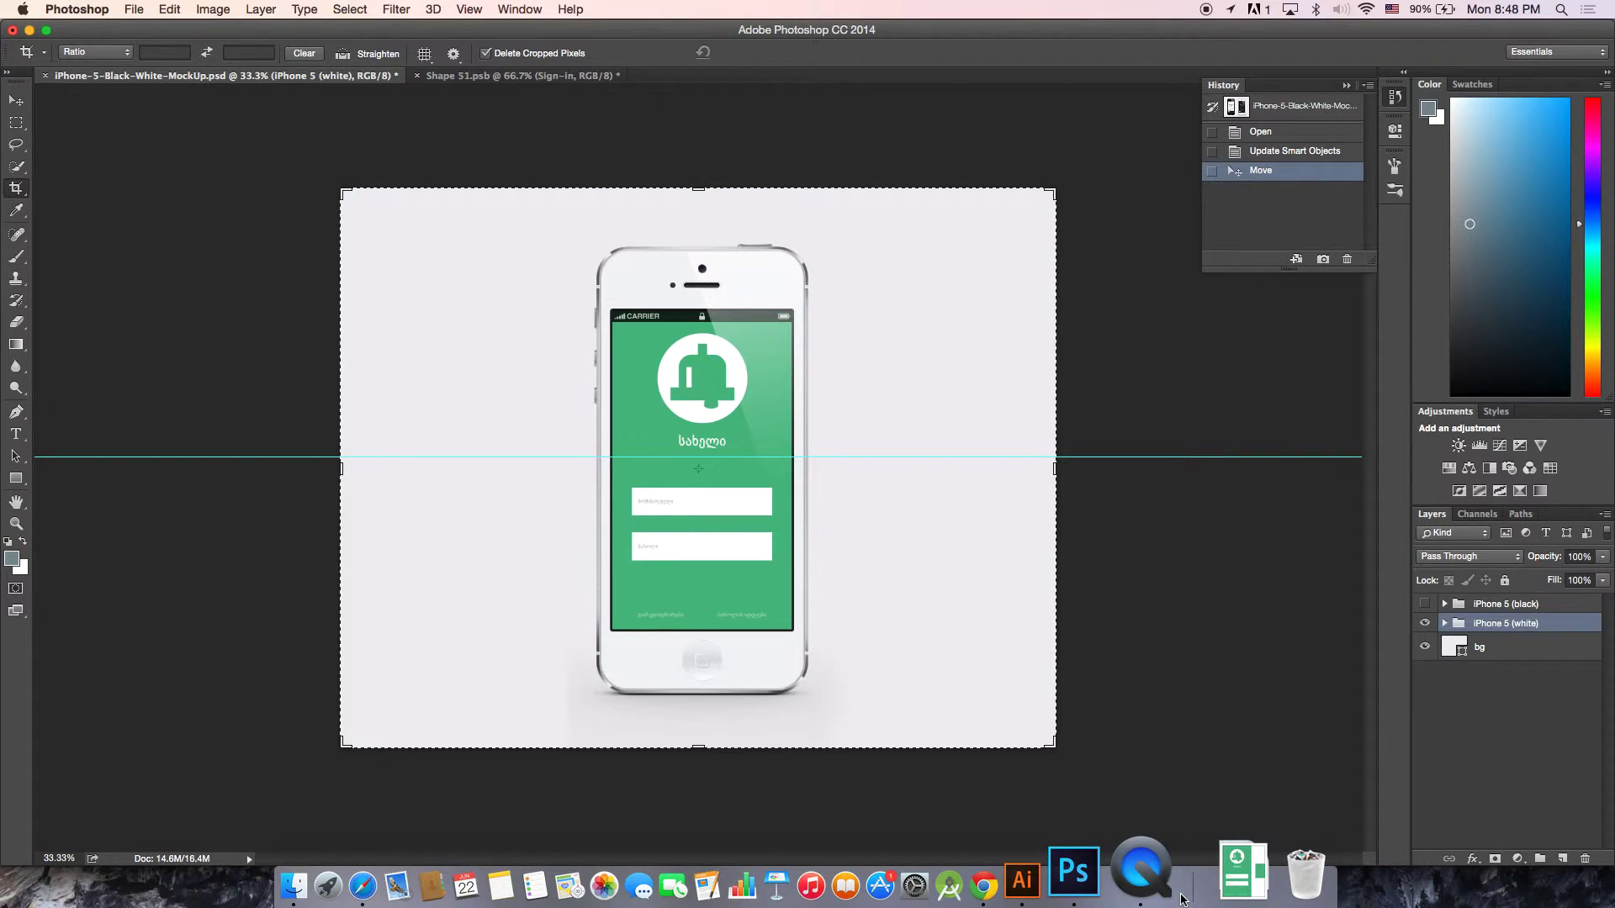
pyautogui.click(1146, 872)
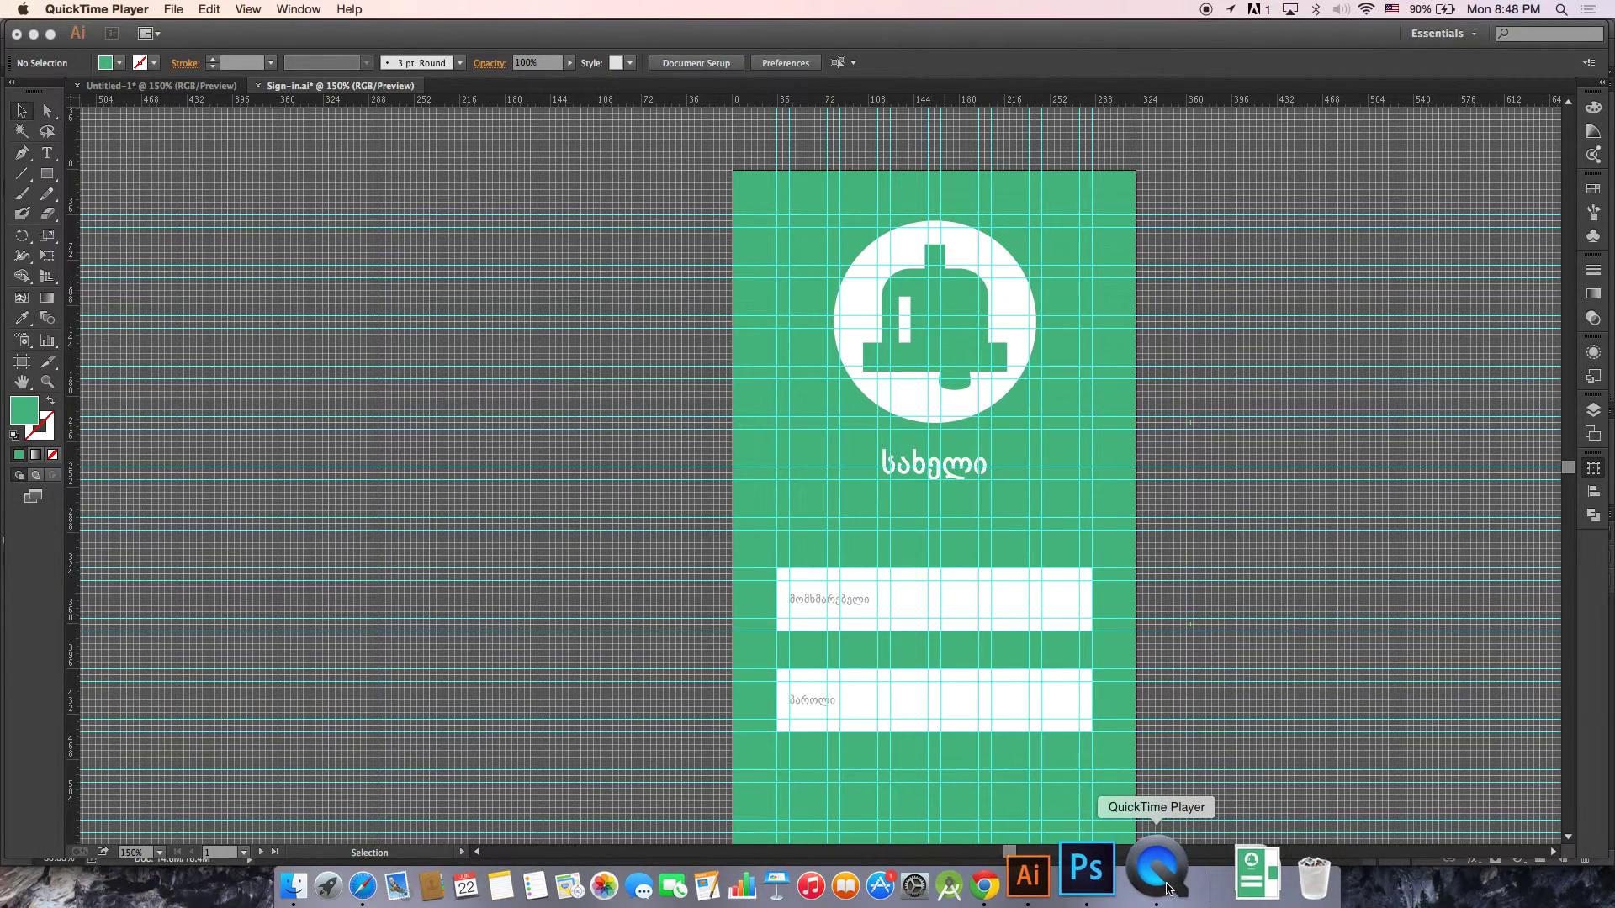